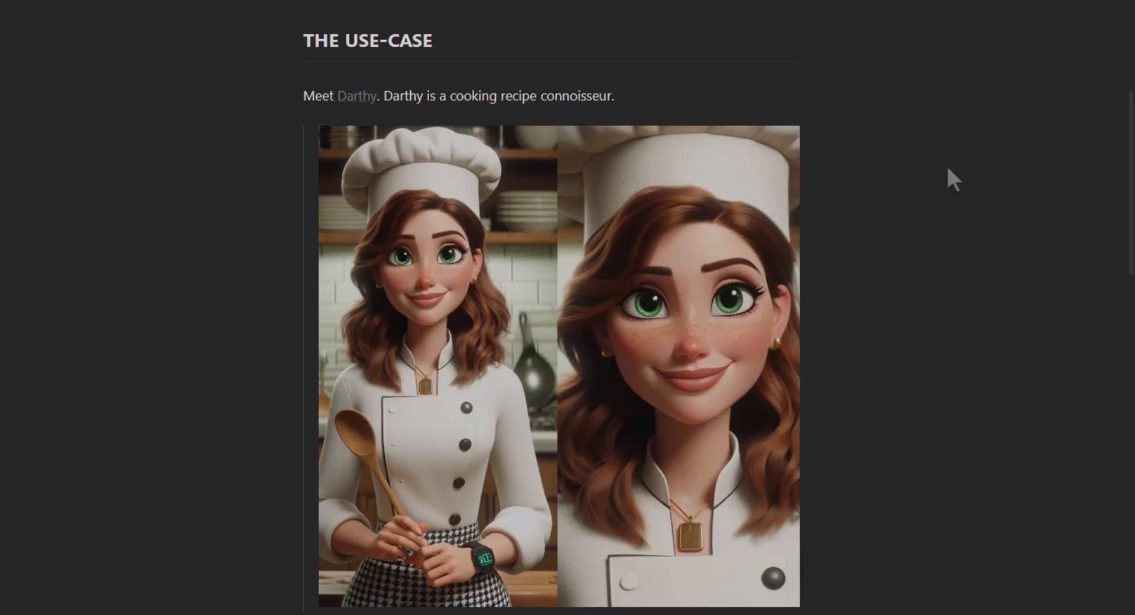
# Step: Read through the use-case section of the note, from the introduction of Darthy to the Logging the Recipe heading
pyautogui.scroll(-10, 949, 171)
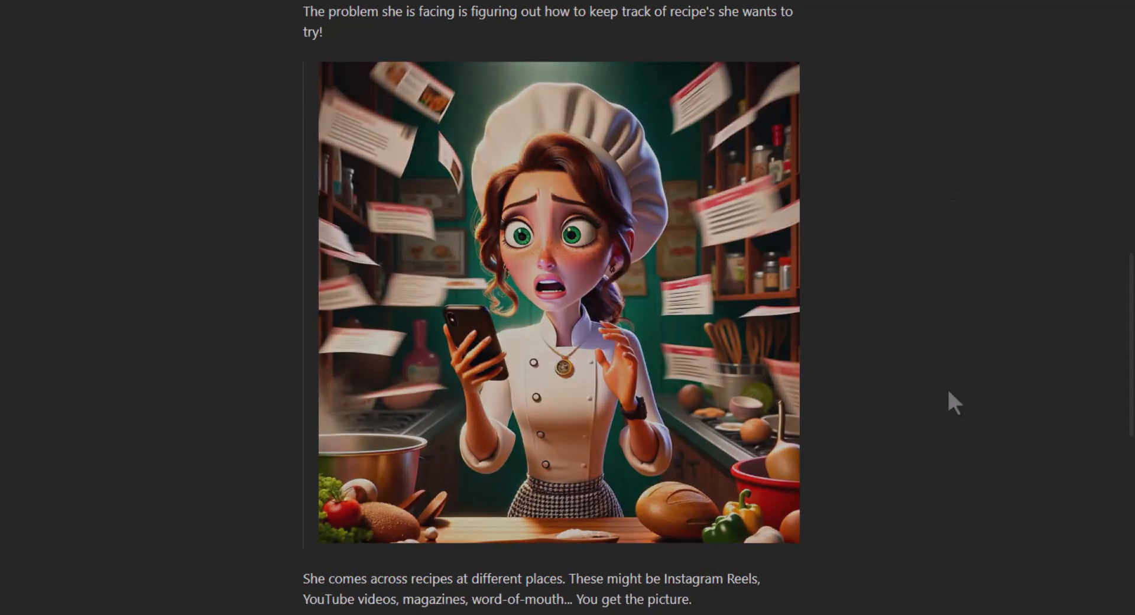
pyautogui.scroll(-1, 949, 393)
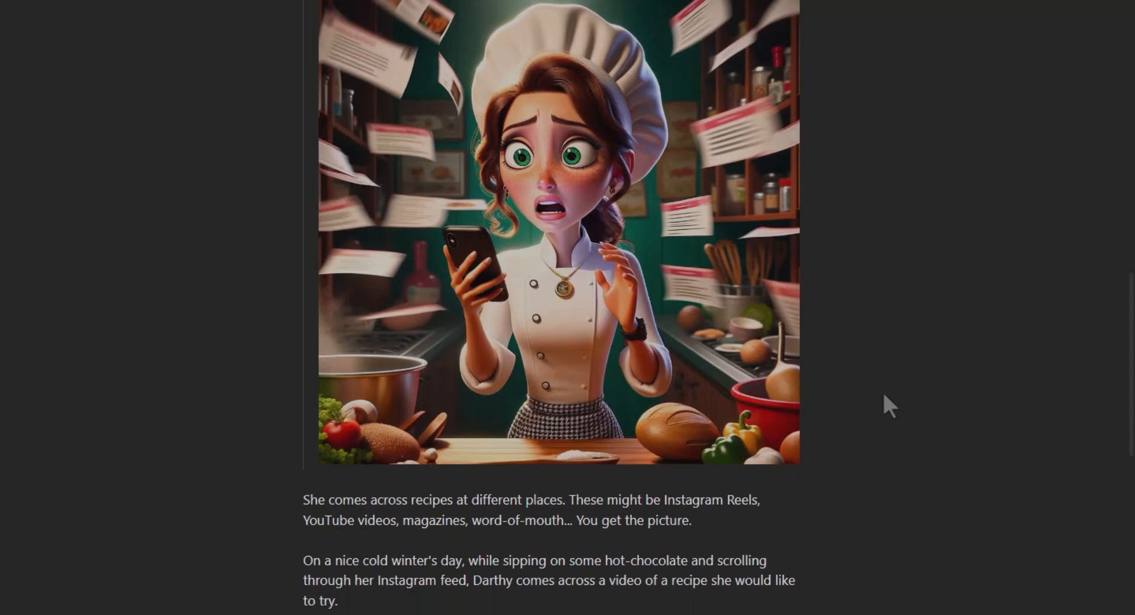
pyautogui.scroll(-1, 892, 396)
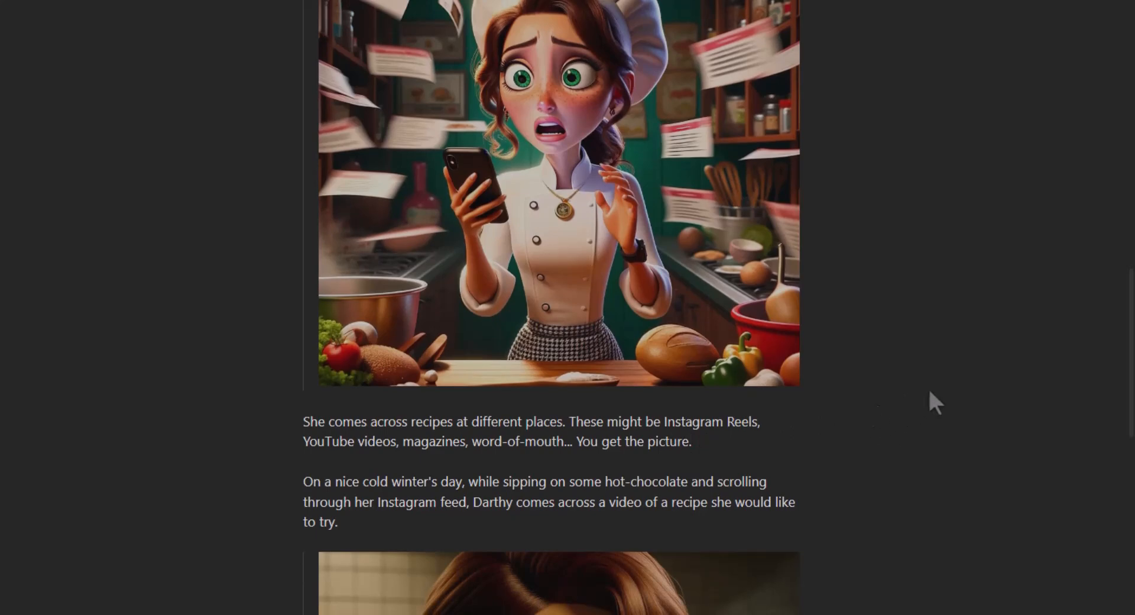
pyautogui.scroll(-2, 932, 393)
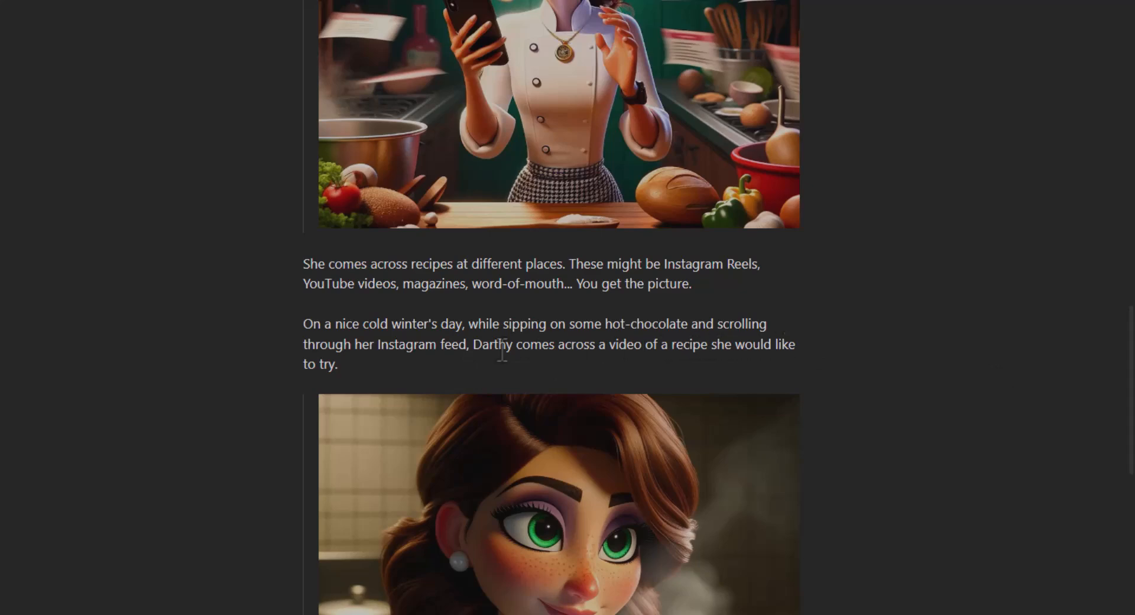
pyautogui.scroll(-9, 874, 338)
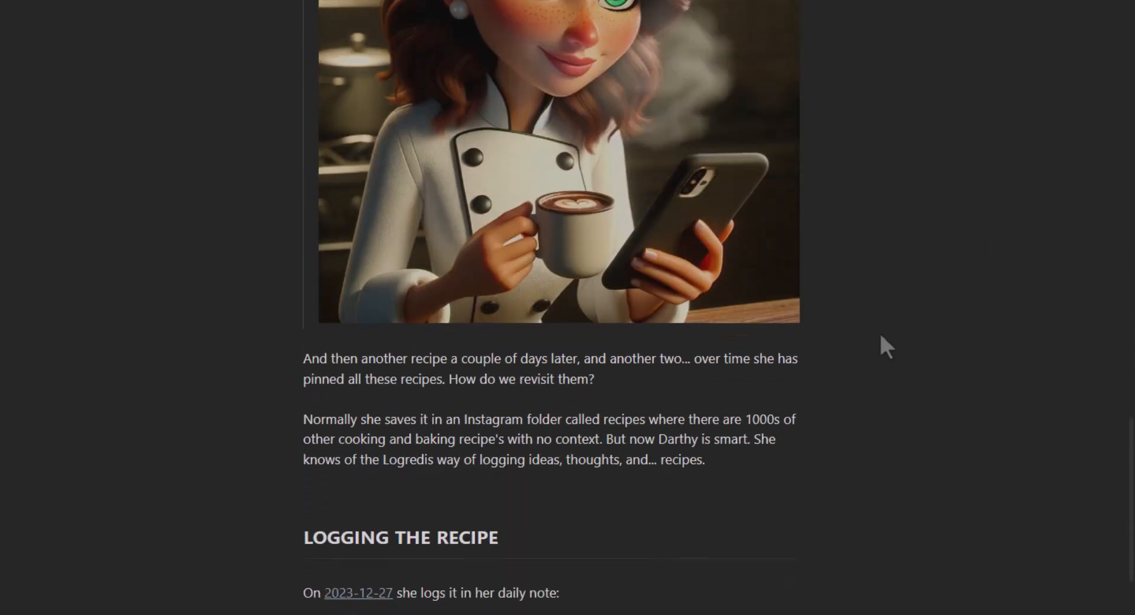
pyautogui.scroll(3, 878, 331)
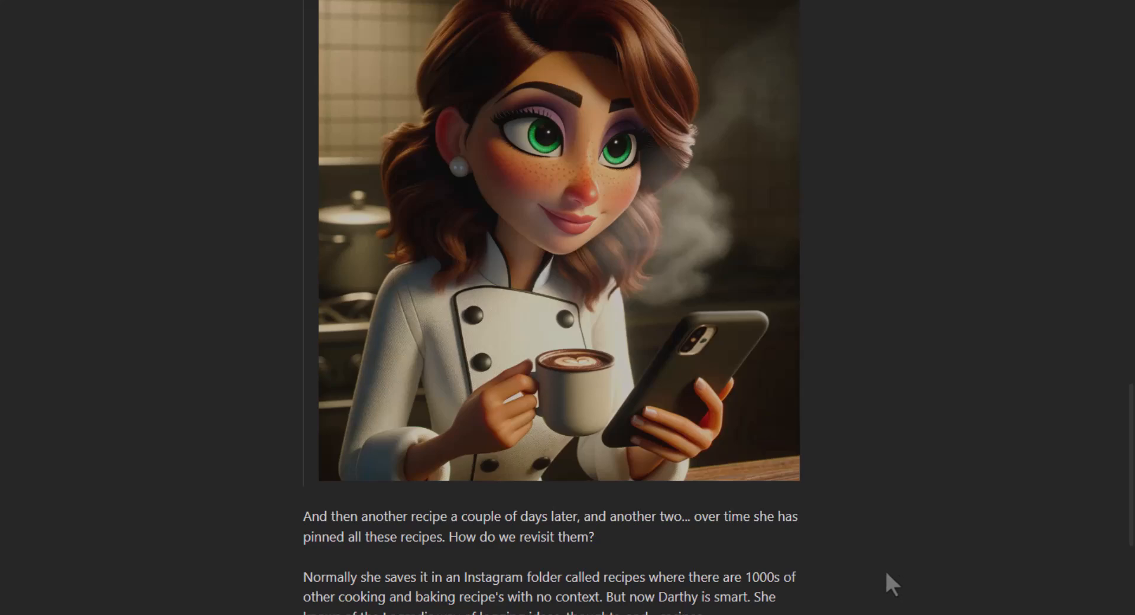
pyautogui.scroll(-5, 889, 576)
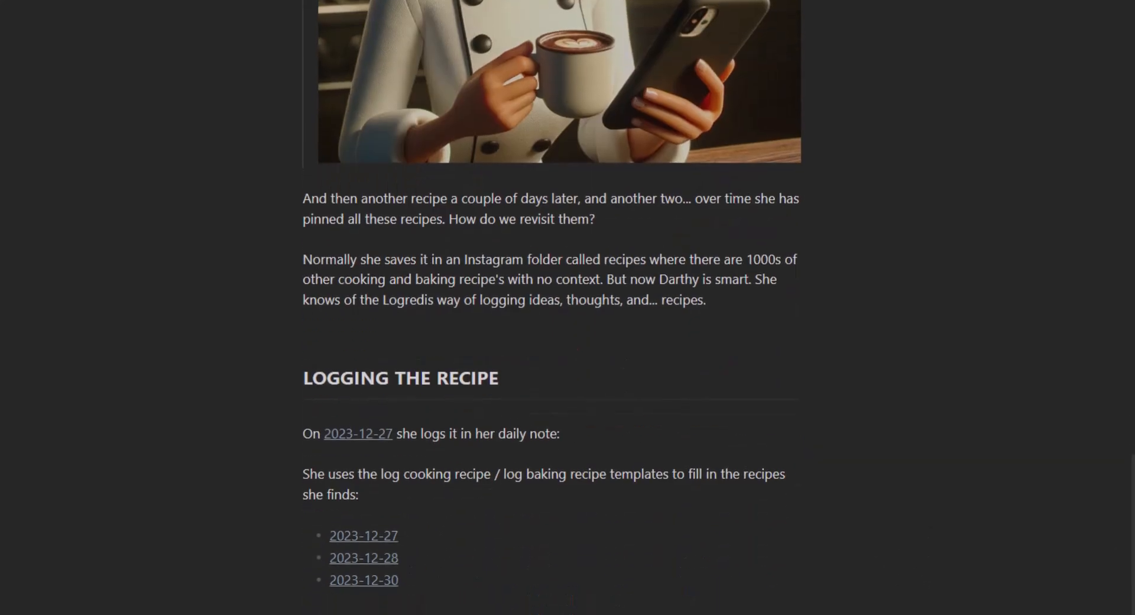
# Step: Review the line about the log cooking recipe and log baking recipe templates in the Logging the Recipe section
pyautogui.moveTo(466, 475); pyautogui.dragTo(398, 477)
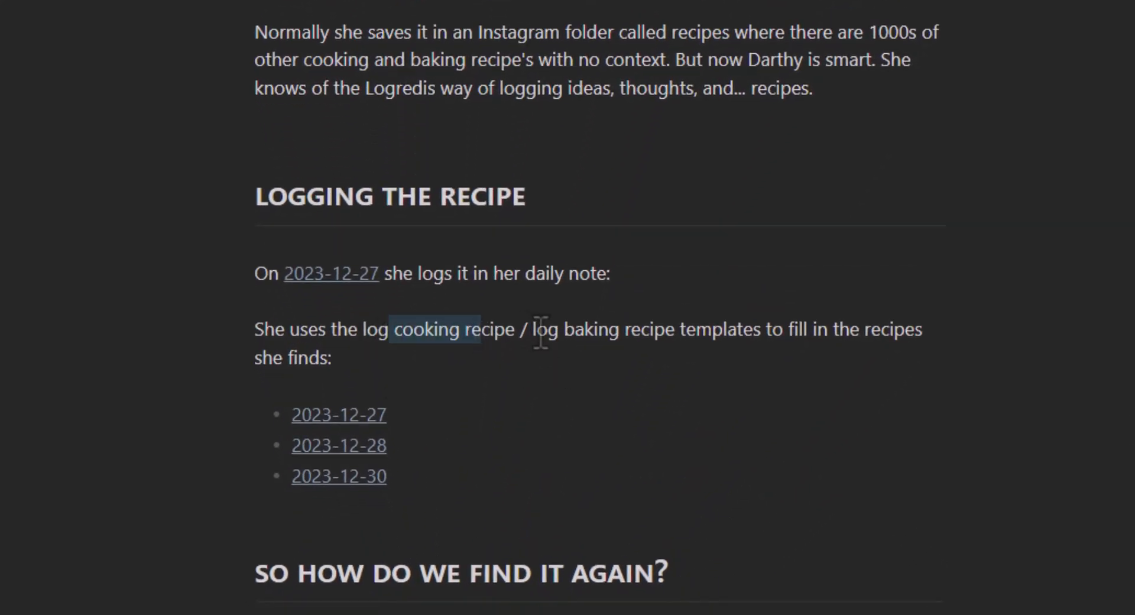
pyautogui.moveTo(535, 329); pyautogui.dragTo(642, 329)
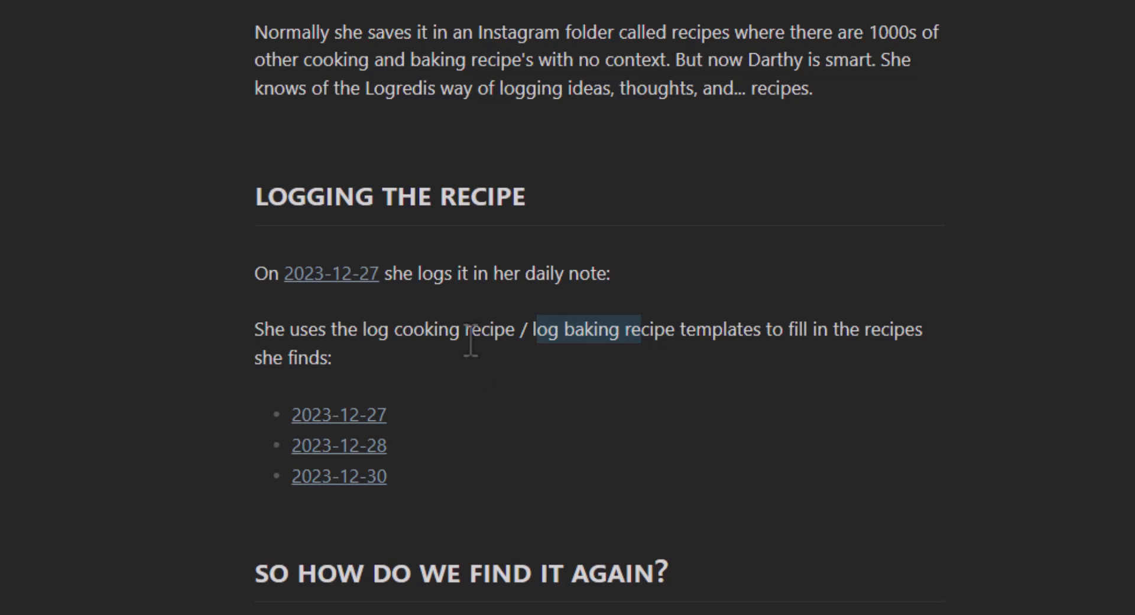
pyautogui.click(372, 334)
pyautogui.moveTo(373, 334); pyautogui.dragTo(636, 334)
pyautogui.scroll(4, 485, 426)
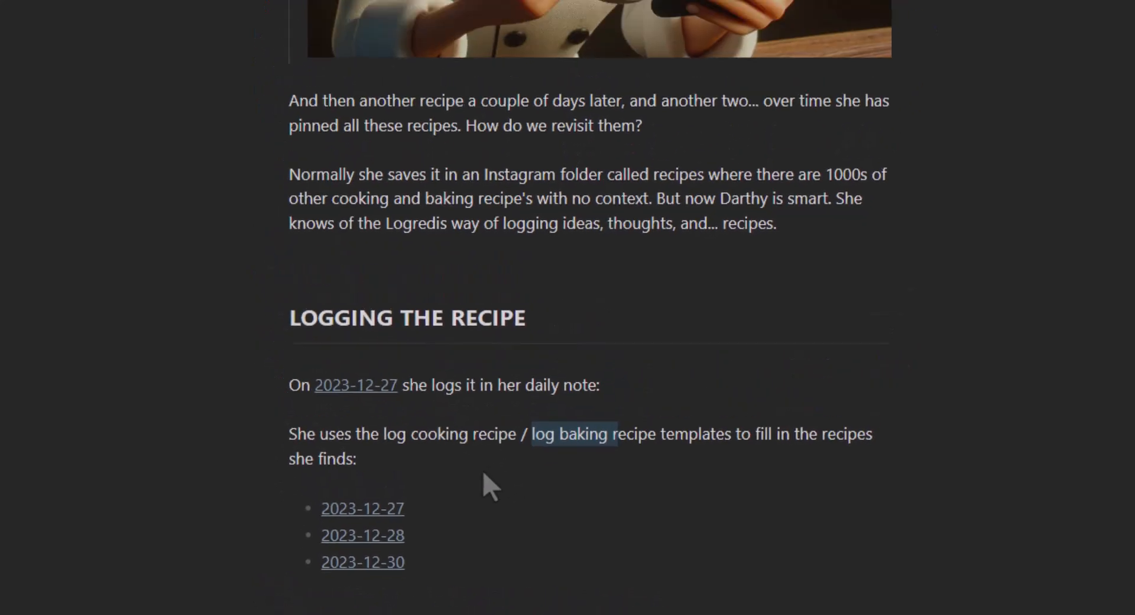
pyautogui.scroll(4, 674, 353)
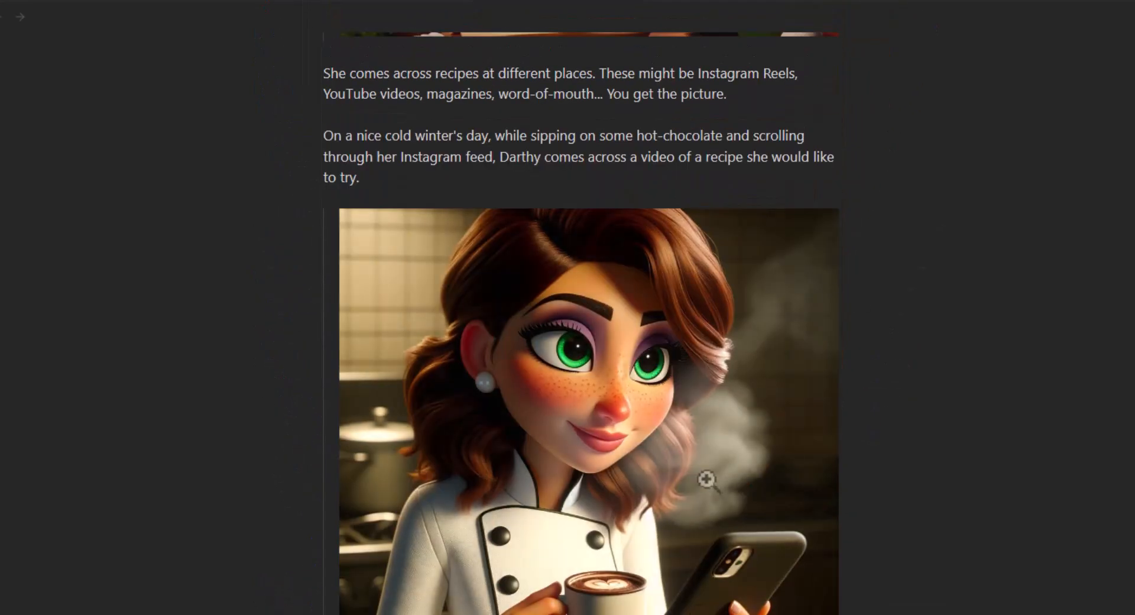
pyautogui.scroll(-10, 707, 477)
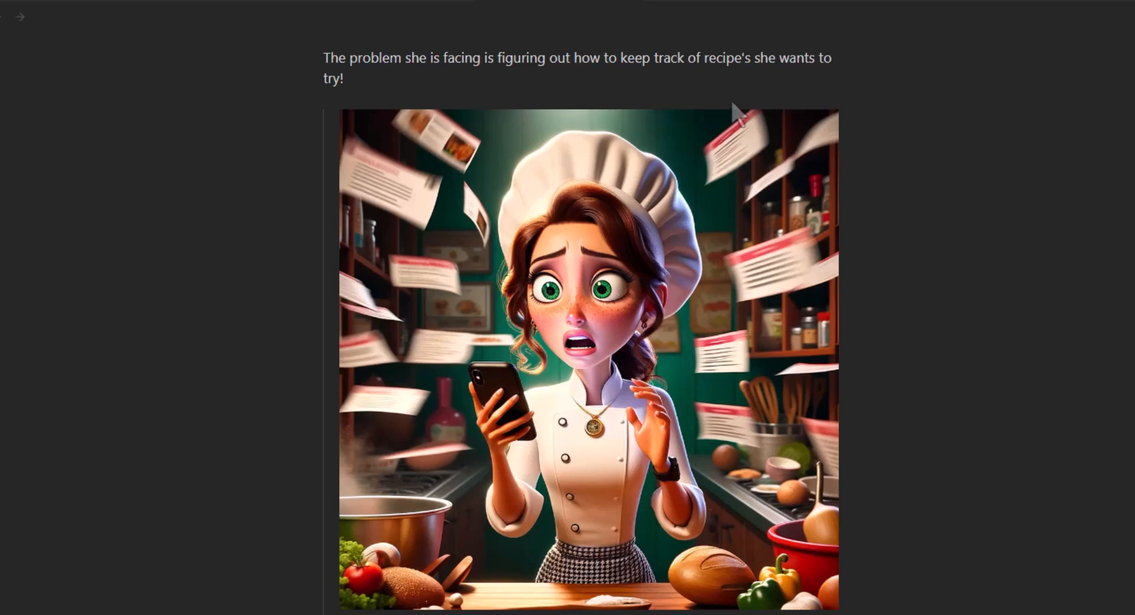
pyautogui.scroll(-10, 970, 437)
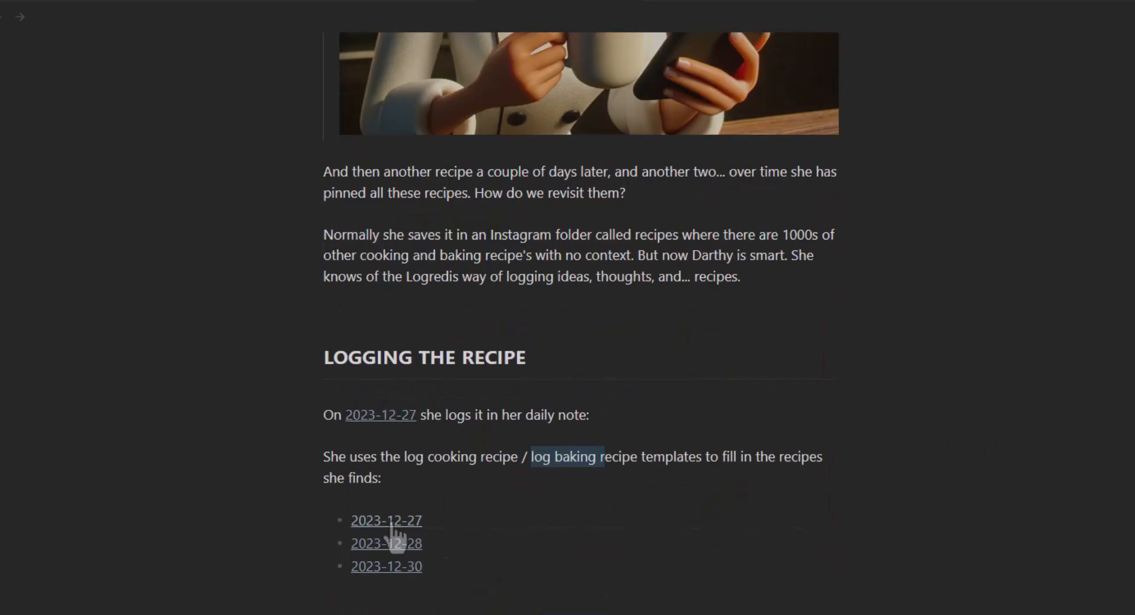
# Step: Open the linked 2023-12-27 daily note for editing and add an empty task checkbox under its LOG heading
pyautogui.moveTo(404, 524)
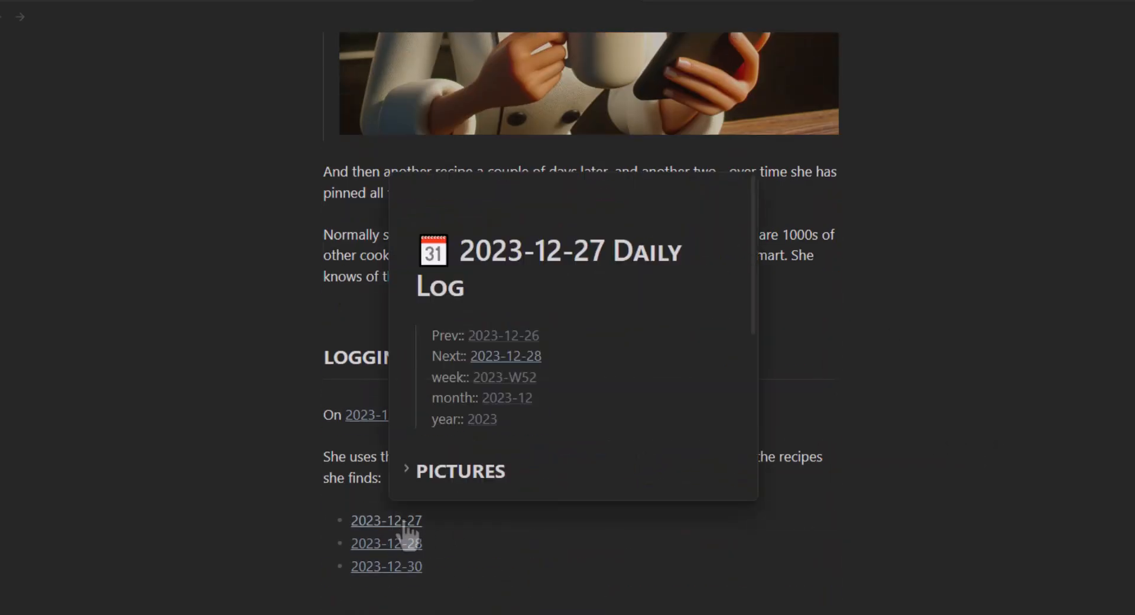
pyautogui.click(404, 522)
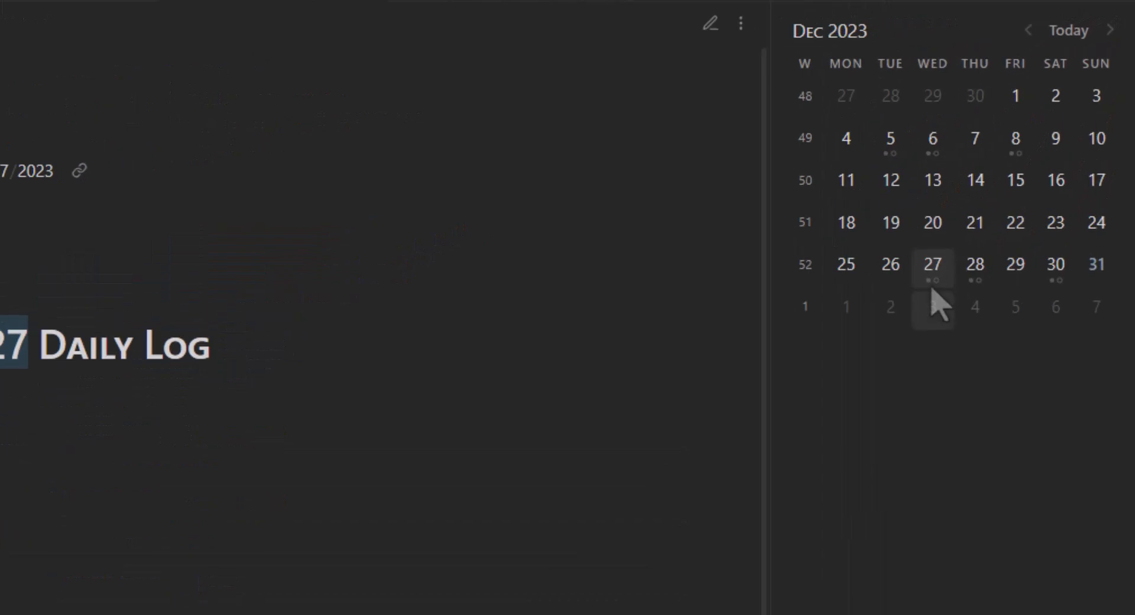
pyautogui.scroll(-4, 576, 413)
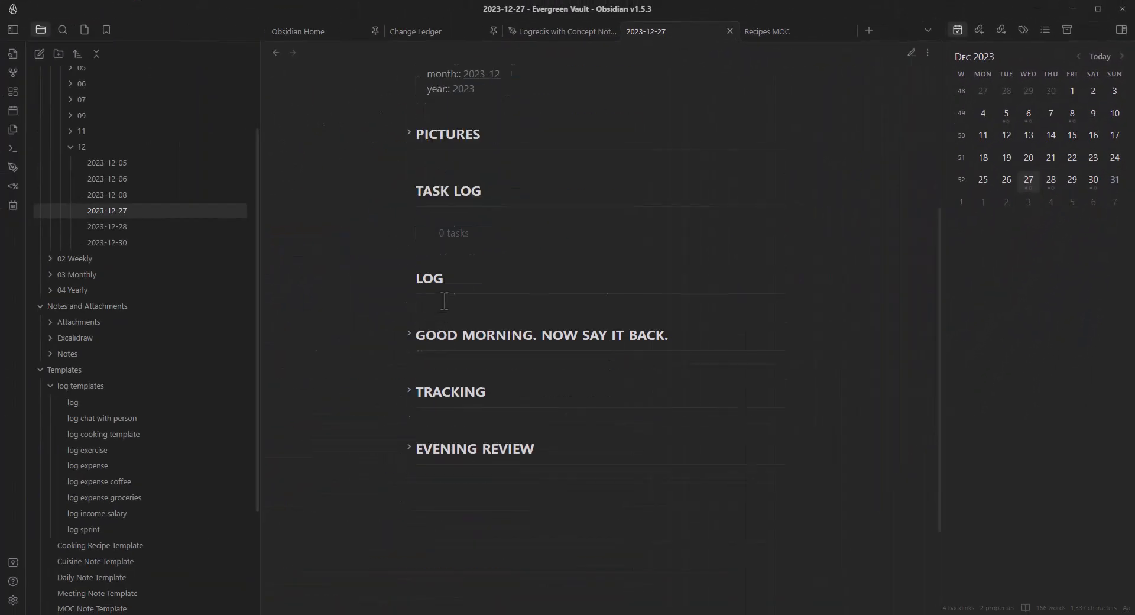
pyautogui.hotkey('ctrl', 'e')
pyautogui.click(507, 373)
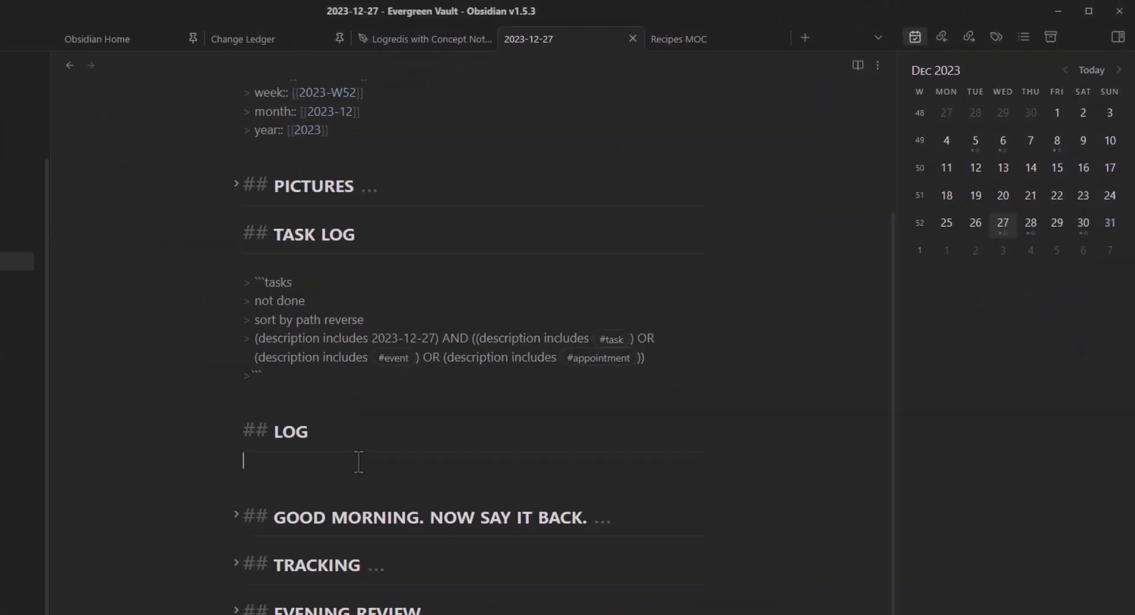
pyautogui.write('- [ ]')
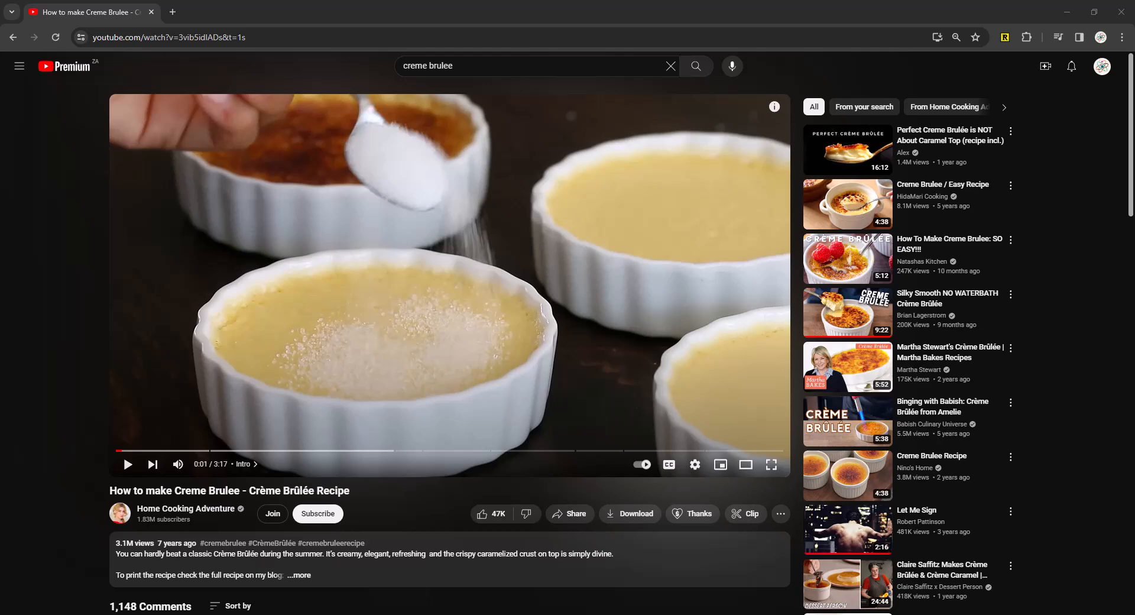
# Step: Copy the address of the YouTube Creme Brulee recipe video in the browser and return to the daily note
pyautogui.click(275, 38)
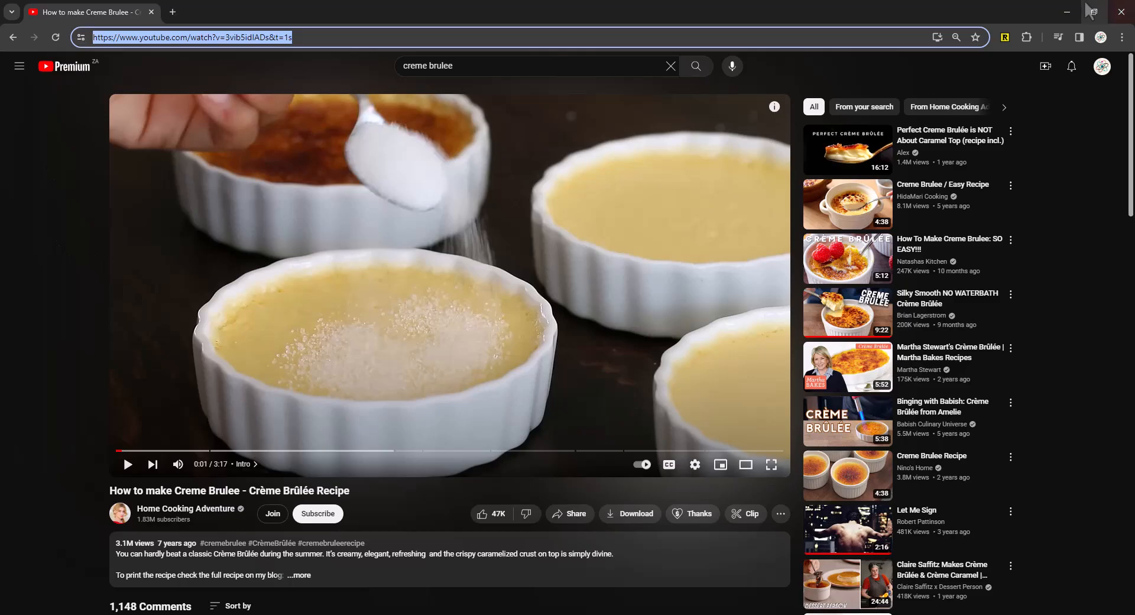
pyautogui.click(1064, 14)
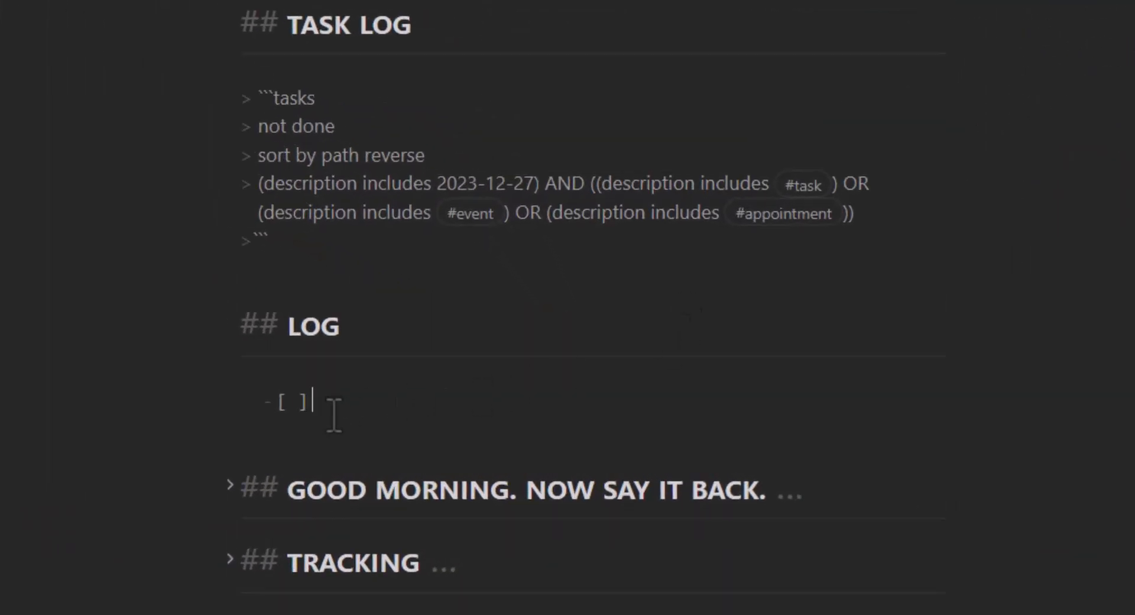
# Step: Preview the empty task checkbox under LOG in reading view and return to editing
pyautogui.moveTo(319, 403); pyautogui.dragTo(185, 407)
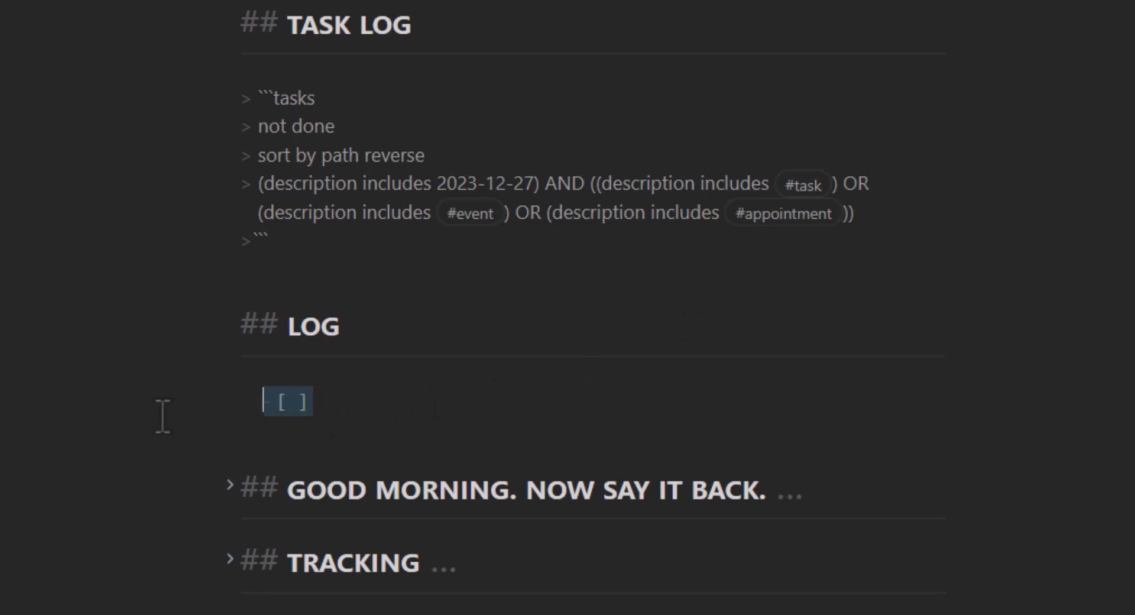
pyautogui.hotkey('ctrl', 'e')
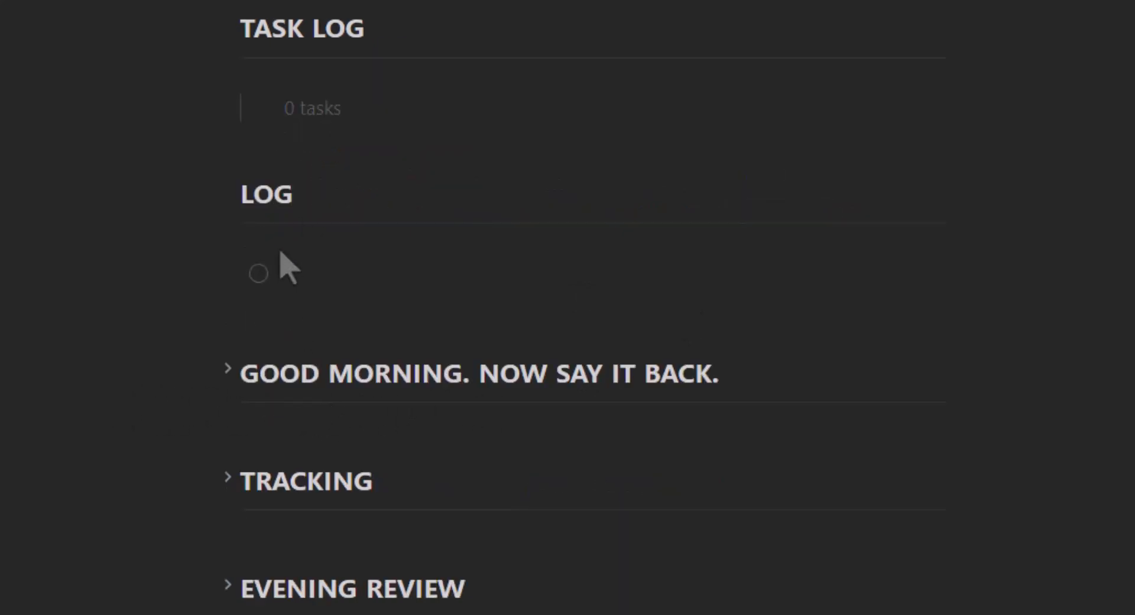
pyautogui.hotkey('ctrl', 'e')
pyautogui.moveTo(336, 411); pyautogui.dragTo(230, 398)
pyautogui.hotkey('ctrl', 'e')
pyautogui.hotkey('ctrl', 'e')
pyautogui.click(337, 397)
pyautogui.write('🧑\u200d🍳 🍮 [Crème Brûlée](https://youtu.be/3vib5idIADs) #on/recipe #on/dessert #cuisine/French #intent/to-make')
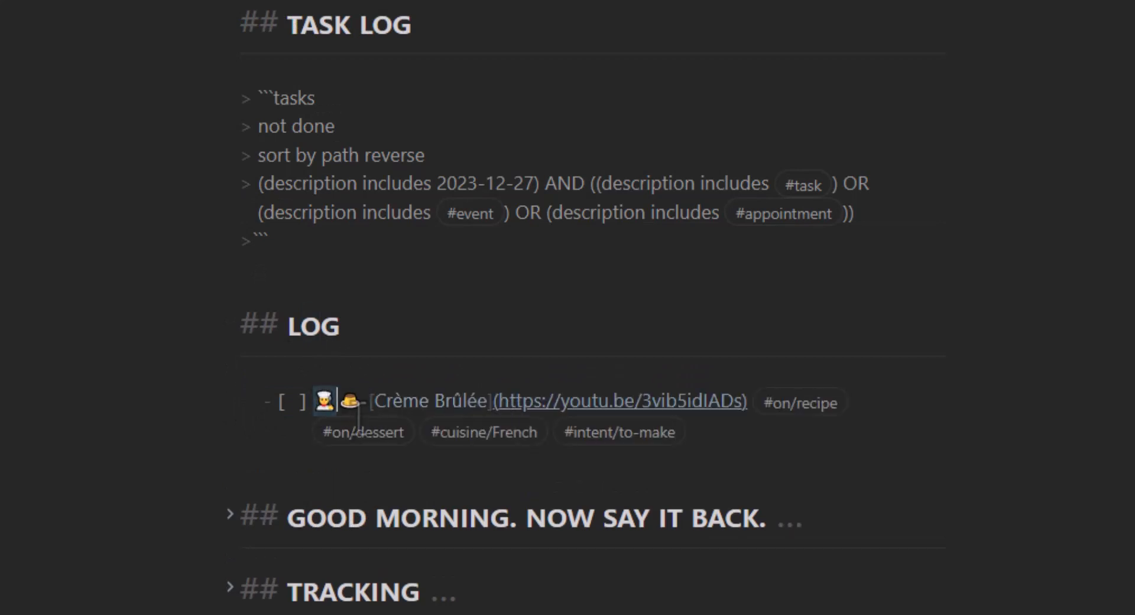
pyautogui.scroll(3, 355, 426)
pyautogui.scroll(-2, 379, 423)
pyautogui.scroll(-1, 390, 411)
# Step: Test the Crème Brûlée link from reading view, pause the video it opens, and return to Obsidian
pyautogui.moveTo(385, 334); pyautogui.dragTo(351, 335)
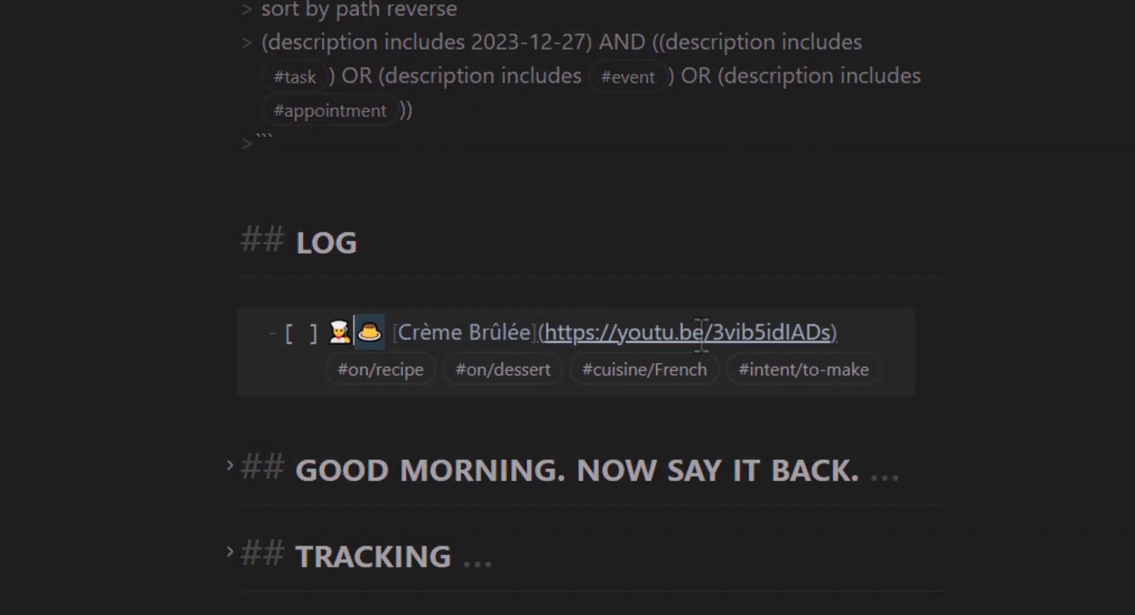
pyautogui.moveTo(831, 332); pyautogui.dragTo(541, 332)
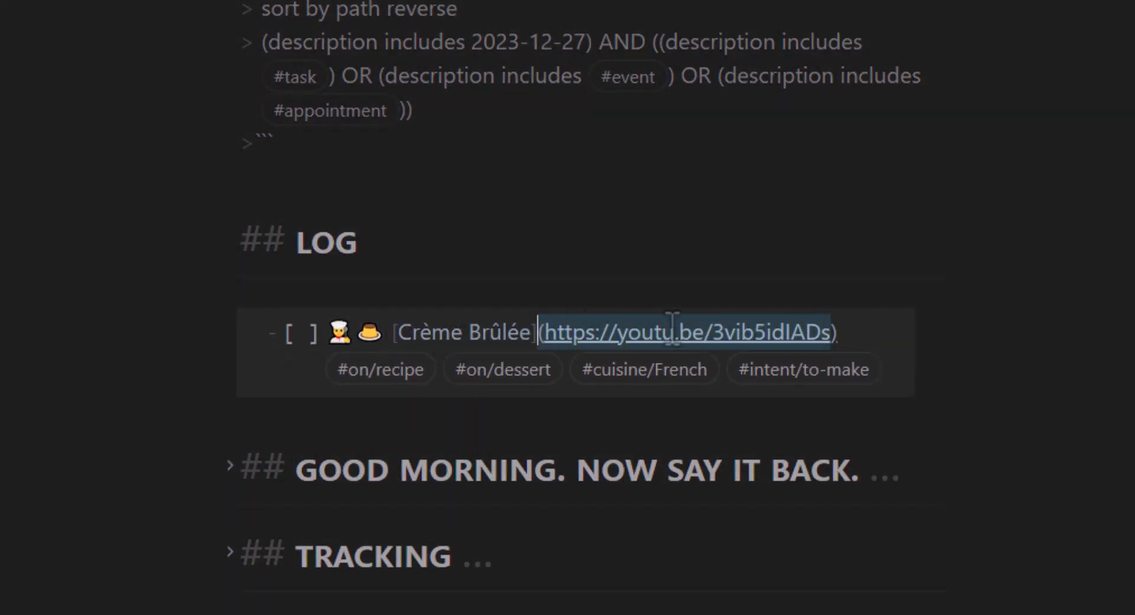
pyautogui.hotkey('ctrl', 'e')
pyautogui.click(413, 197)
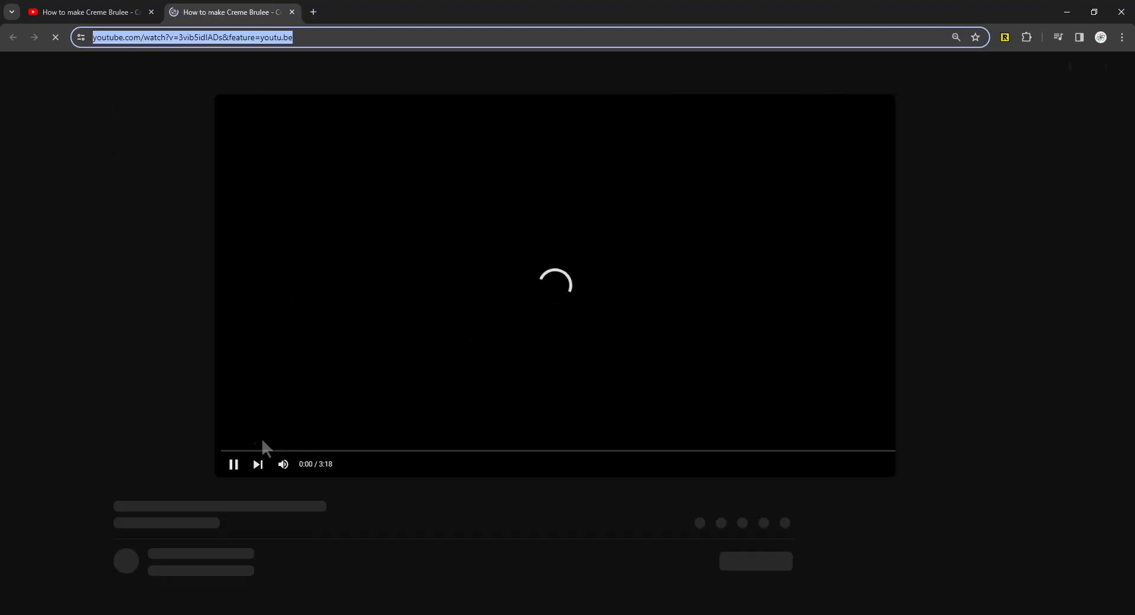
pyautogui.click(233, 467)
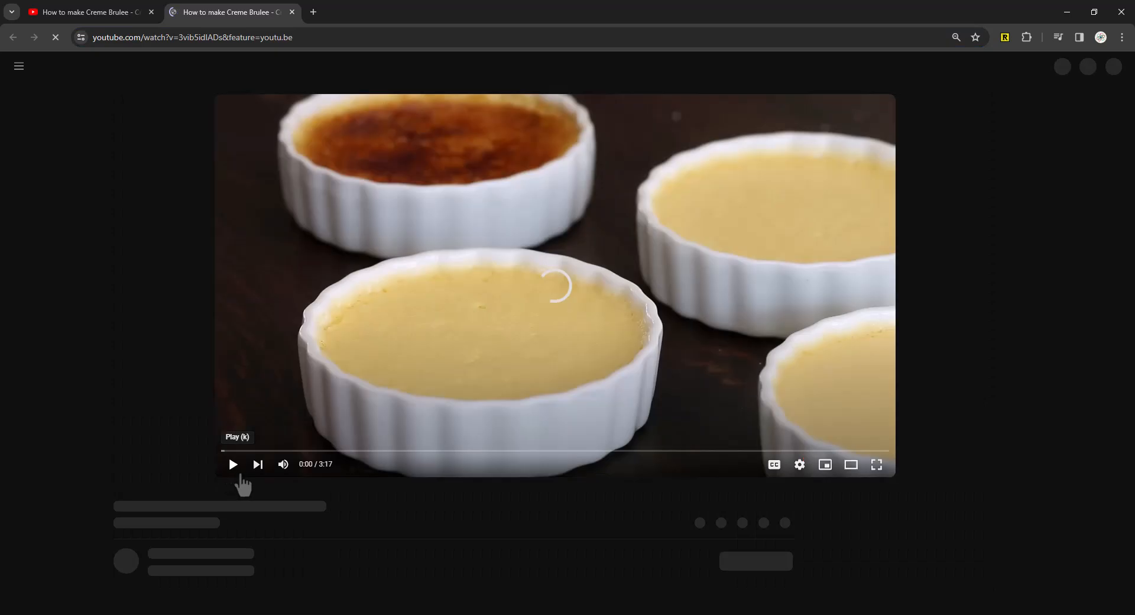
pyautogui.click(1067, 12)
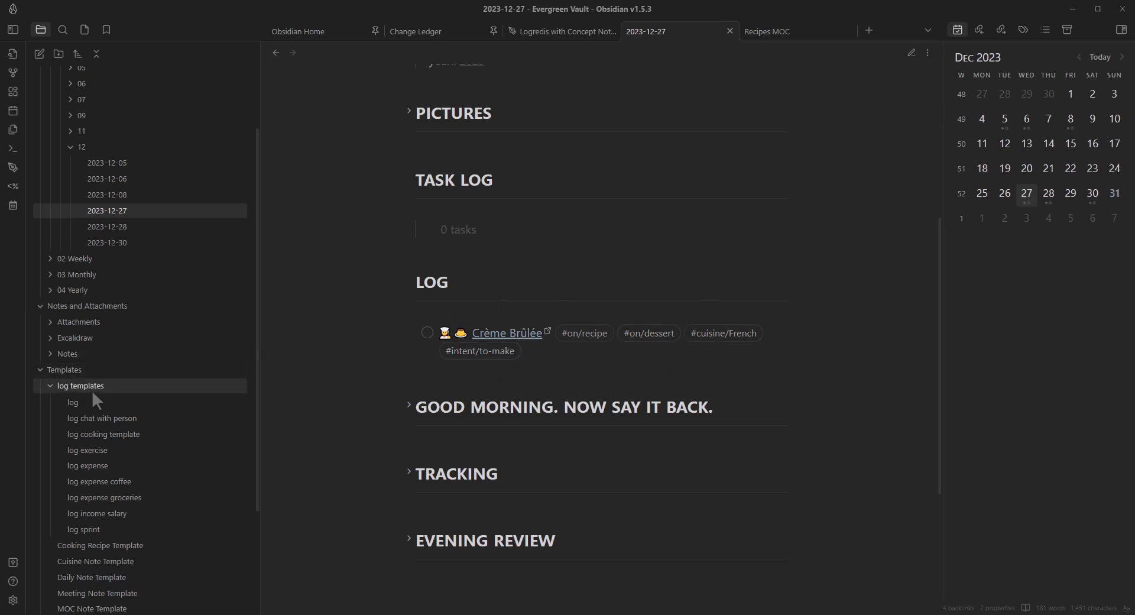
# Step: Collapse the Journal folder and create a note named "log cooking recipe" in the log templates folder under Templates
pyautogui.click(40, 370)
pyautogui.click(39, 90)
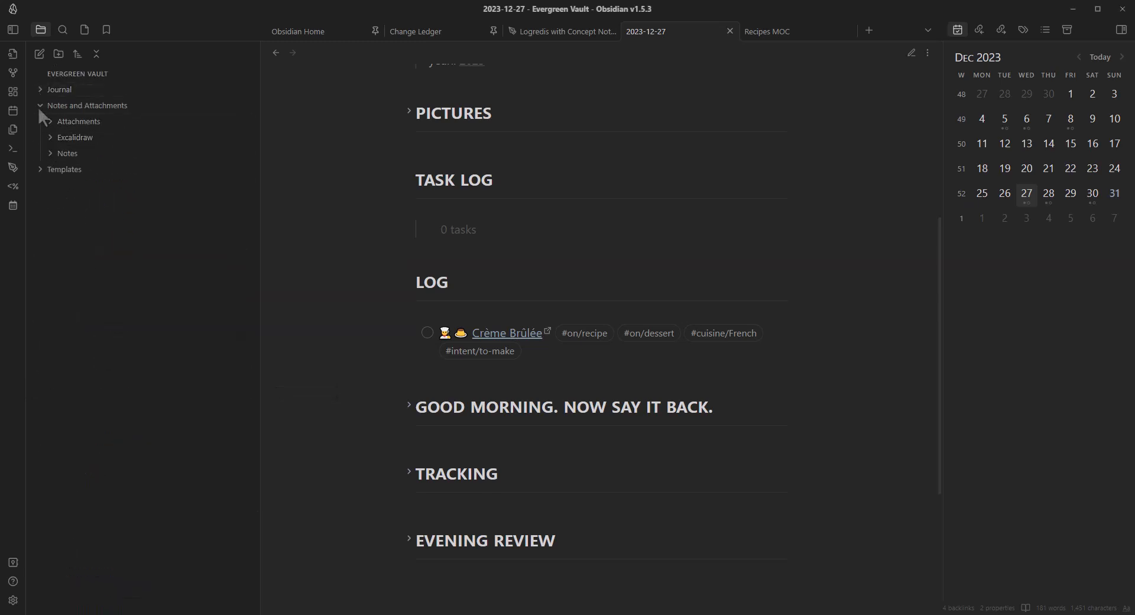
pyautogui.click(44, 170)
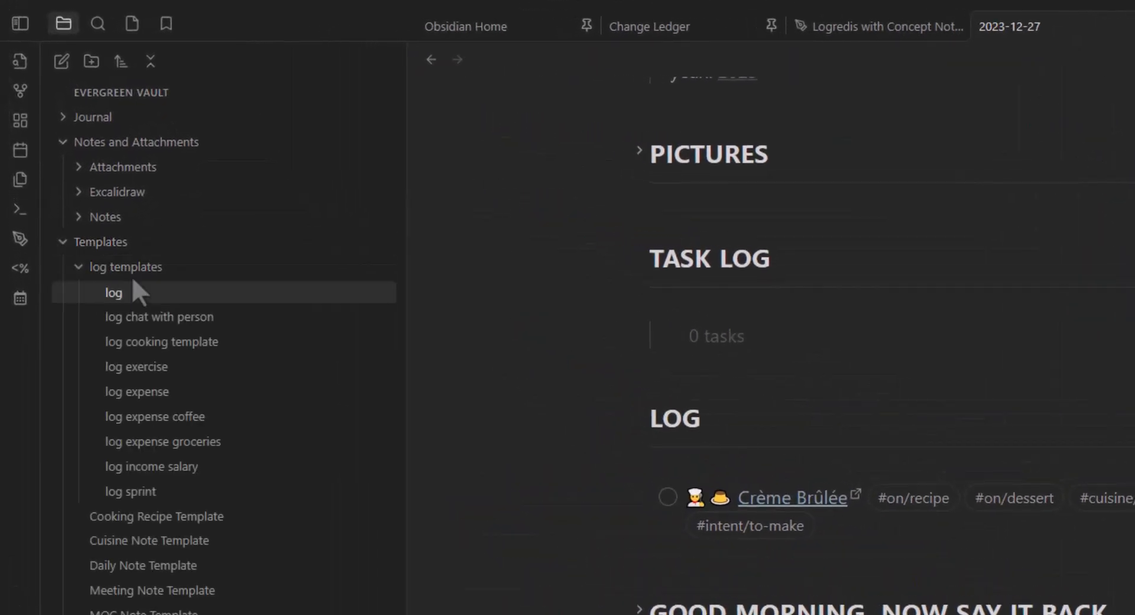
pyautogui.rightClick(101, 273)
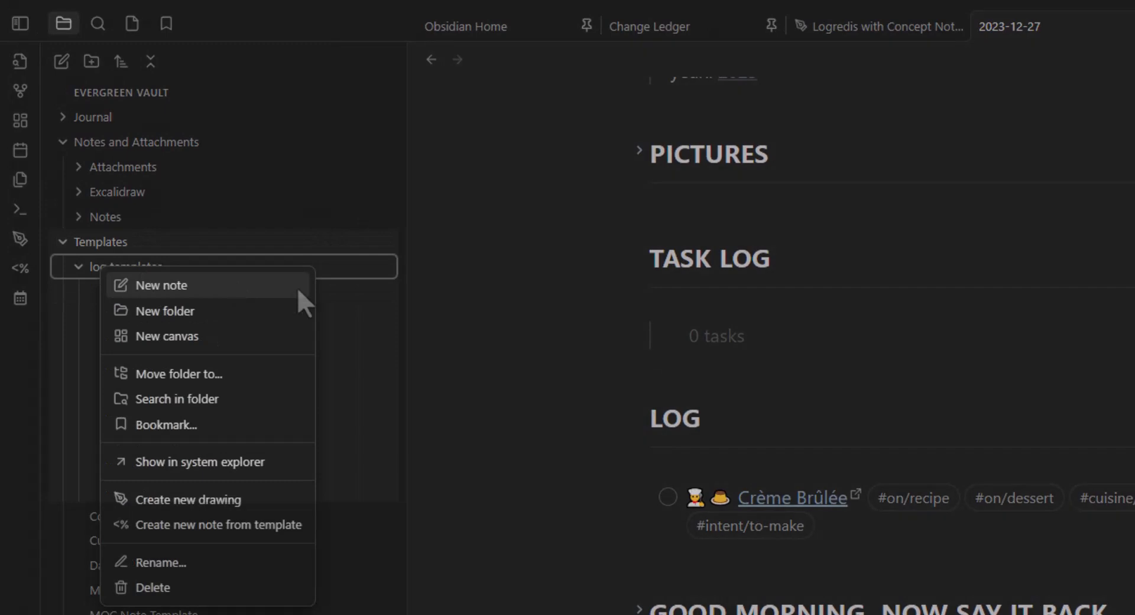
pyautogui.click(229, 287)
pyautogui.write('l')
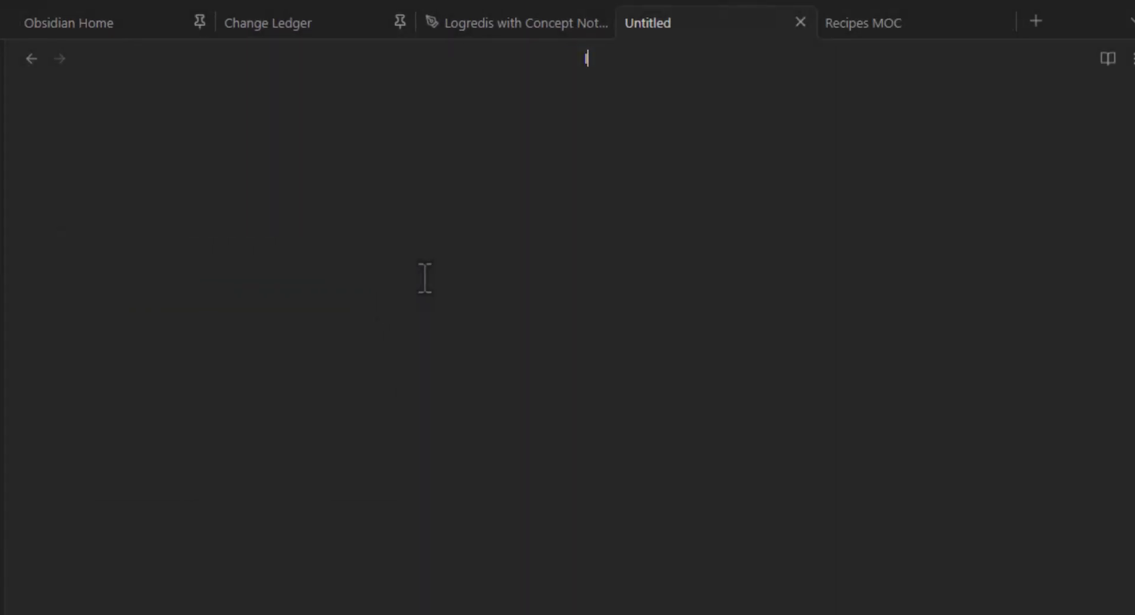
pyautogui.write('og cooking recipe')
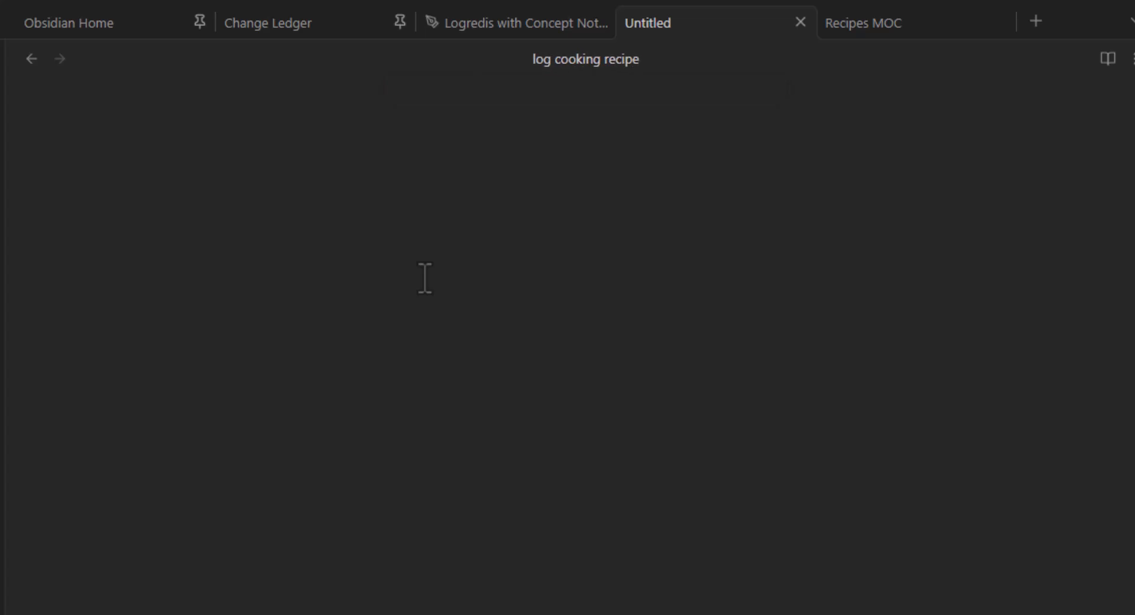
pyautogui.press('Return')
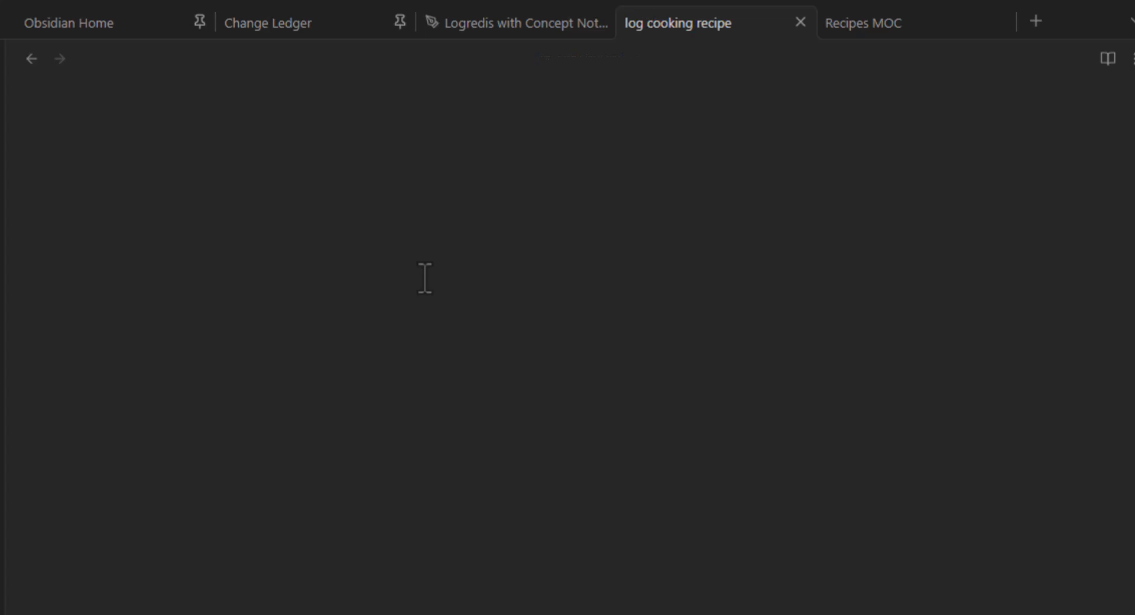
# Step: Paste the Crème Brûlée log line into the log cooking recipe note and remove its custard emoji and link title
pyautogui.write('👨\u200d🍳🍮 [Crème Brûlée](https://youtu.be/3vib5idIADs) #on/recipe #on/dessert #cuisine/French #intent/to-make')
pyautogui.click(264, 88)
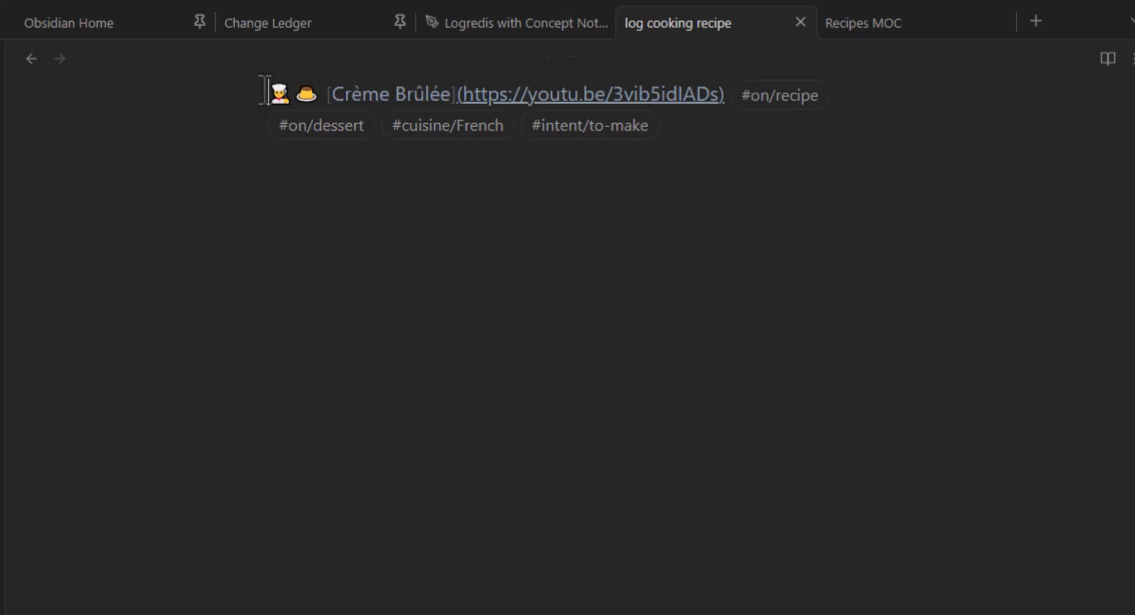
pyautogui.click(314, 96)
pyautogui.hotkey('shift', 'Left')
pyautogui.press('BackSpace')
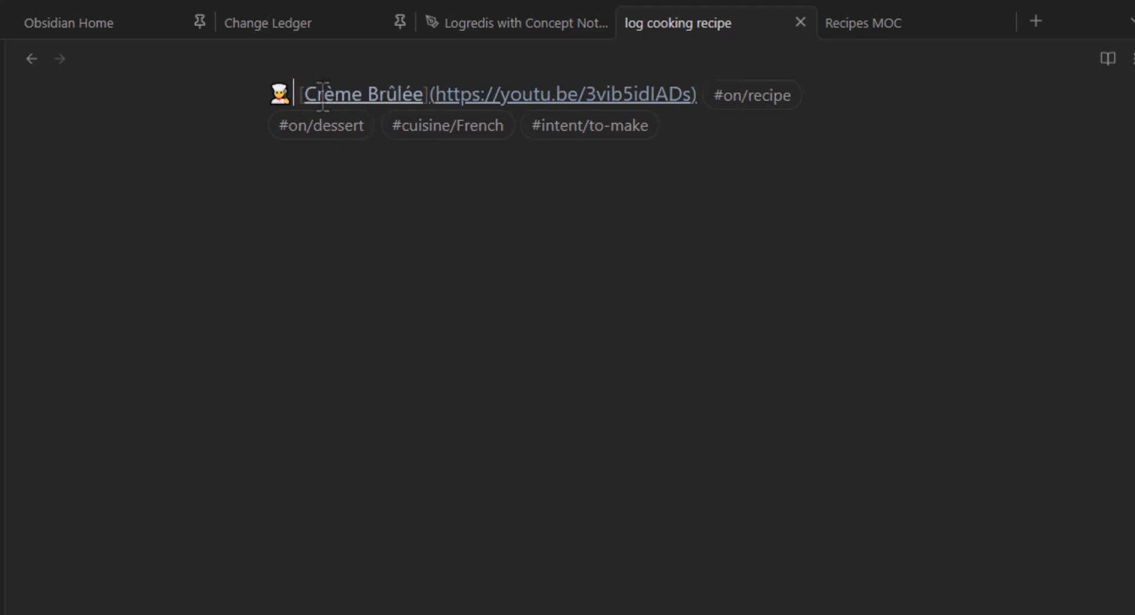
pyautogui.moveTo(304, 98); pyautogui.dragTo(421, 100)
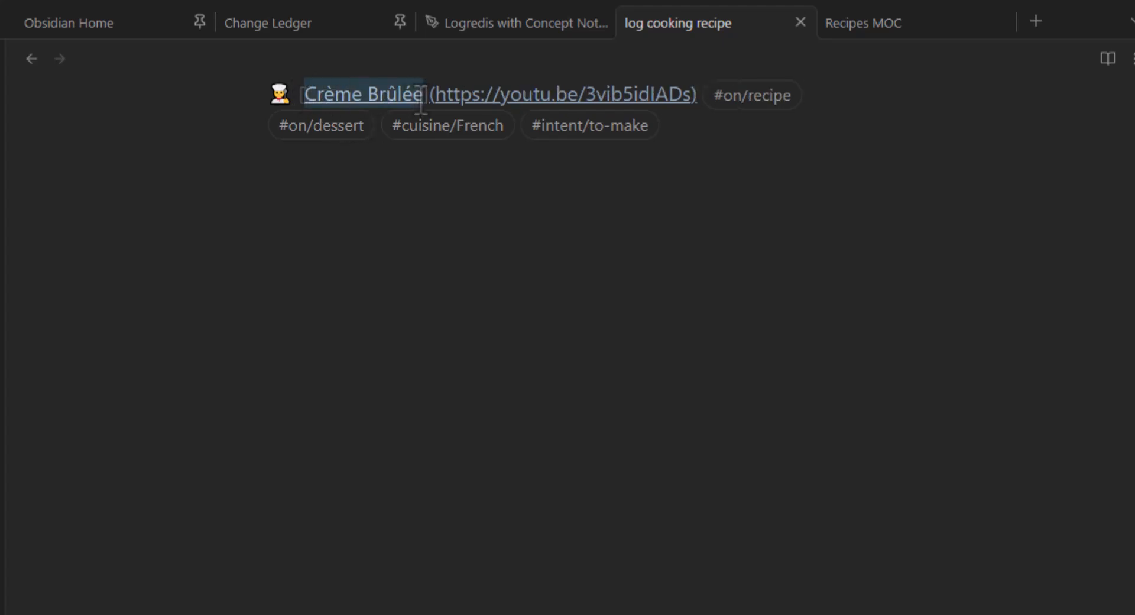
pyautogui.press('BackSpace')
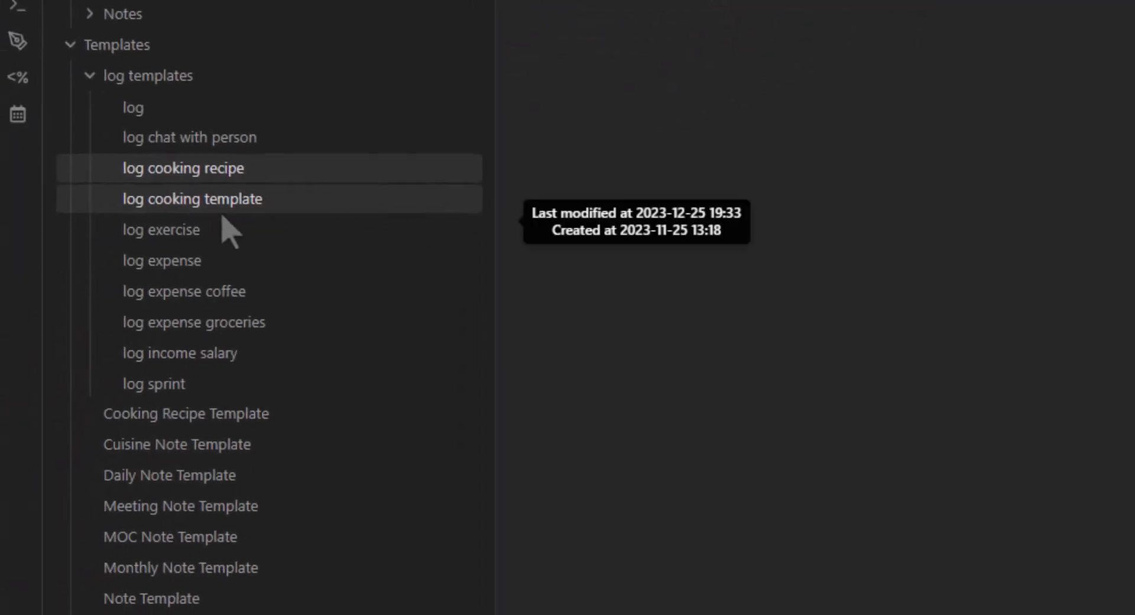
# Step: Copy the <% tp.file.cursor(1) %> placeholder from the log cooking template note
pyautogui.click(223, 213)
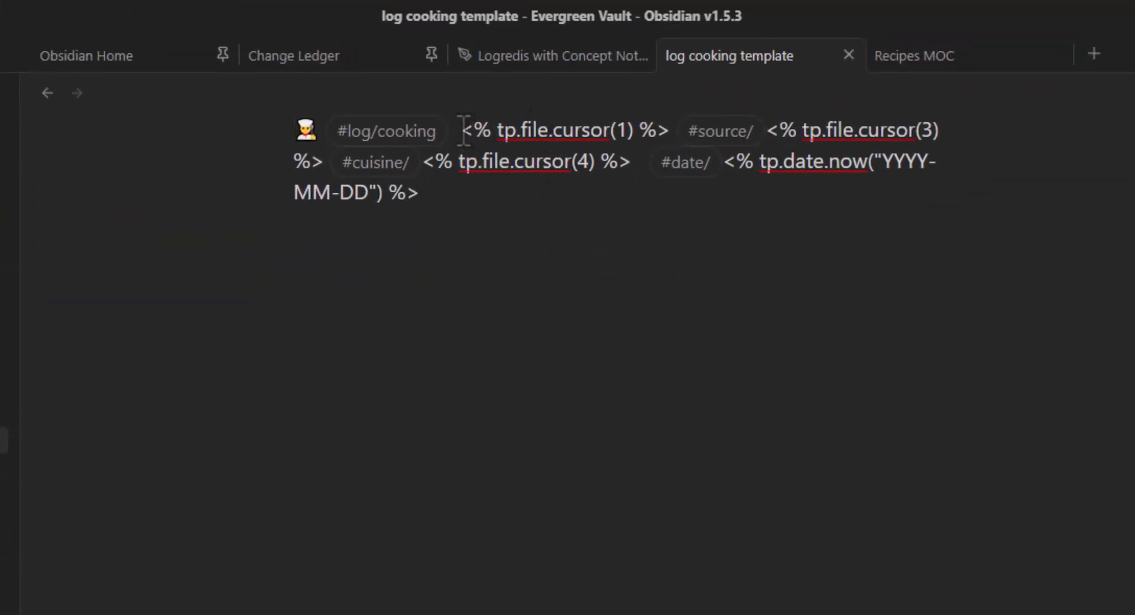
pyautogui.moveTo(464, 129); pyautogui.dragTo(673, 128)
pyautogui.hotkey('ctrl', 'c')
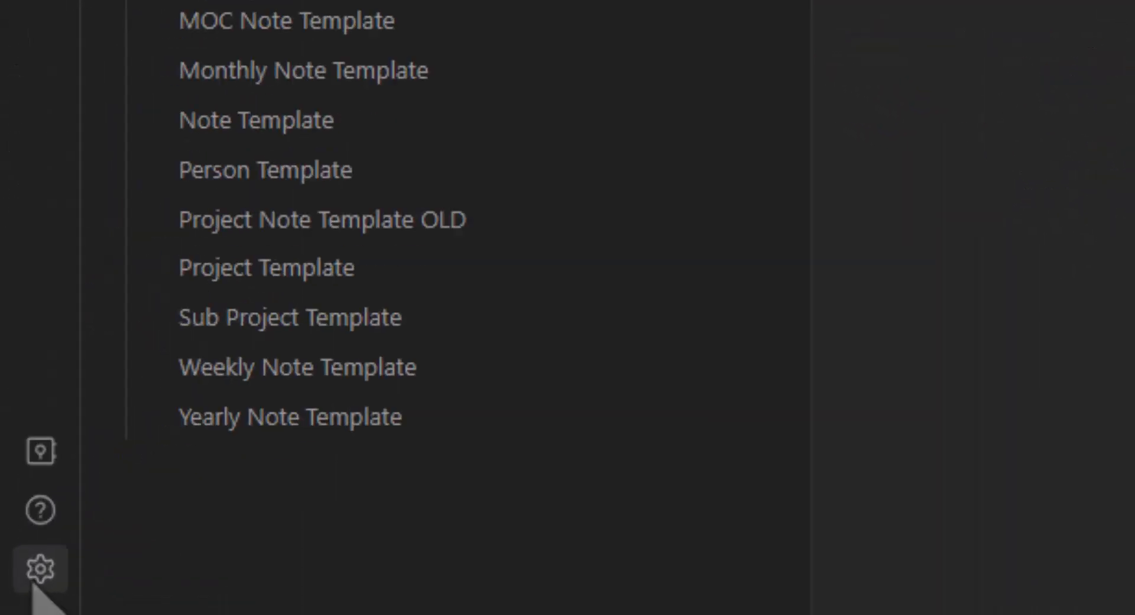
# Step: Look up the hotkey for Templater's jump to next cursor location by filtering hotkeys for "jump", and close the settings
pyautogui.click(40, 568)
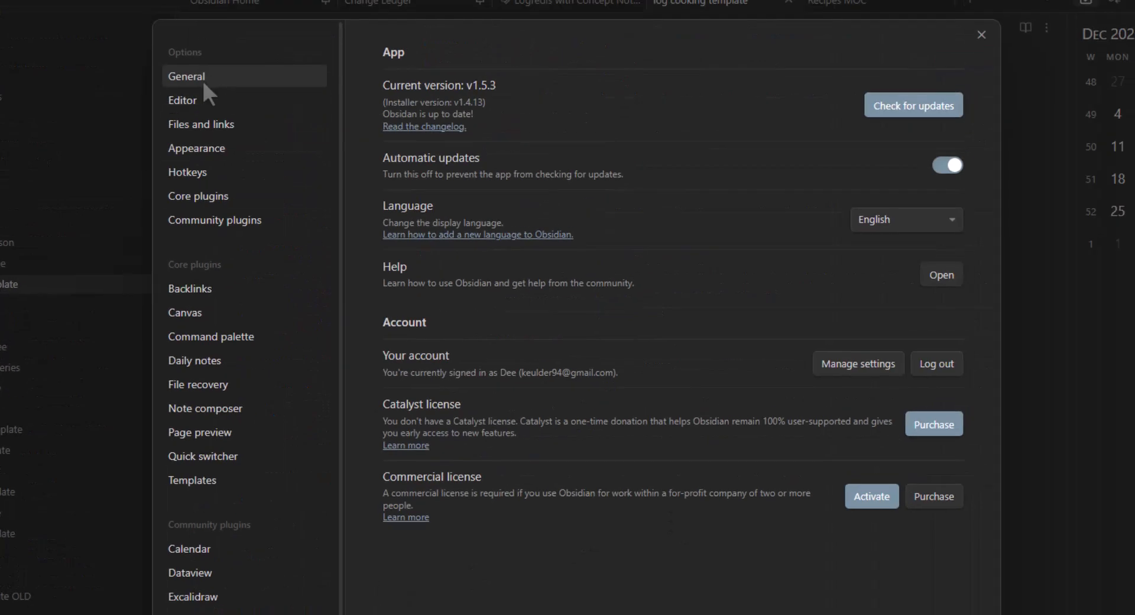
pyautogui.click(236, 170)
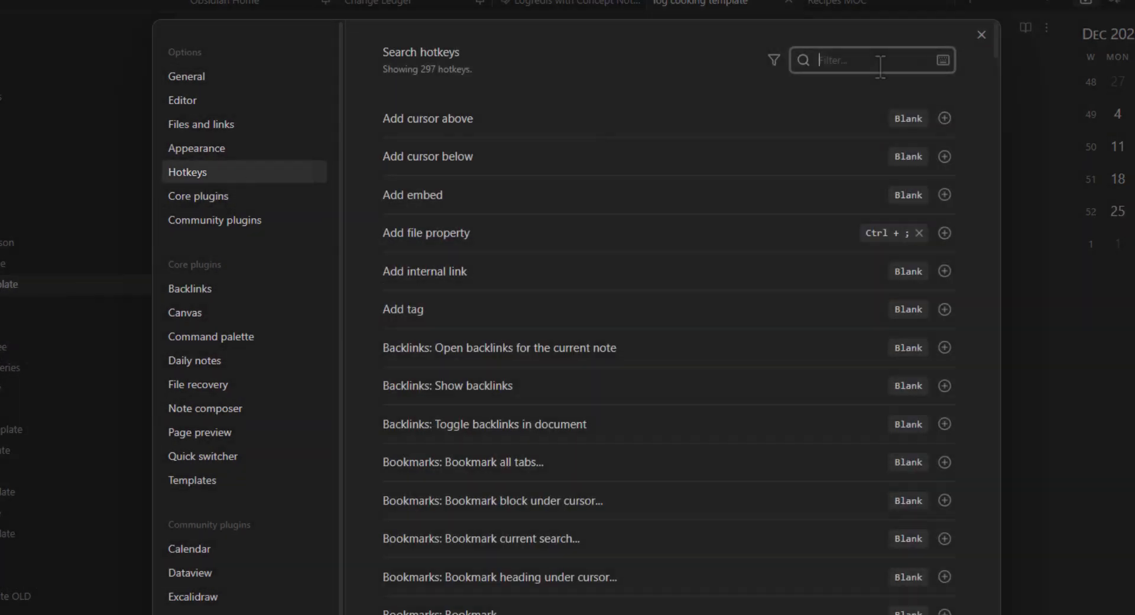
pyautogui.write('jump')
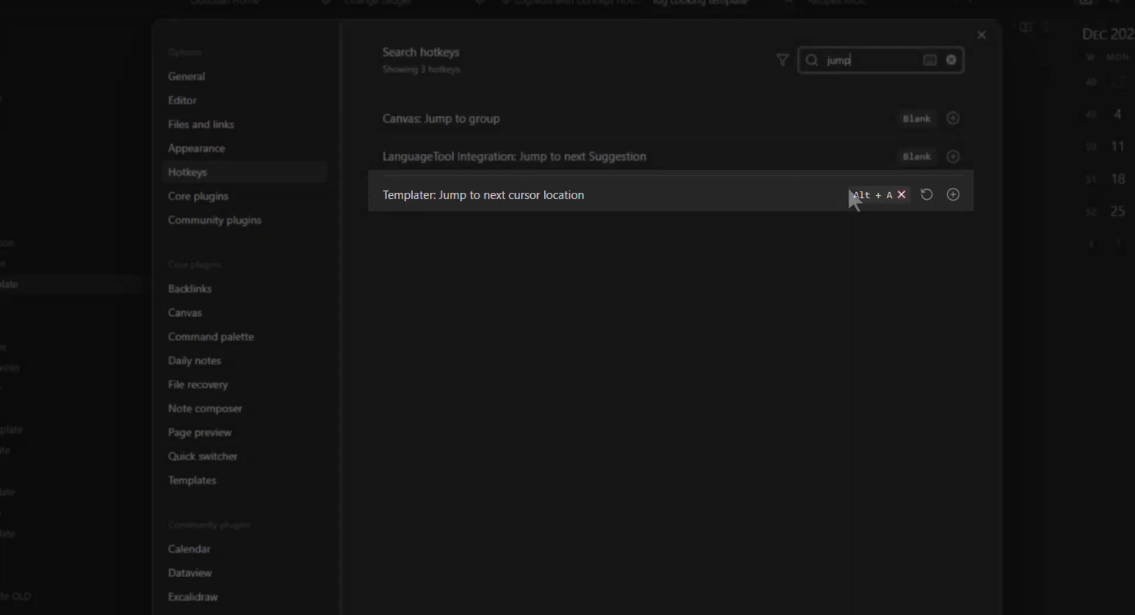
pyautogui.click(981, 36)
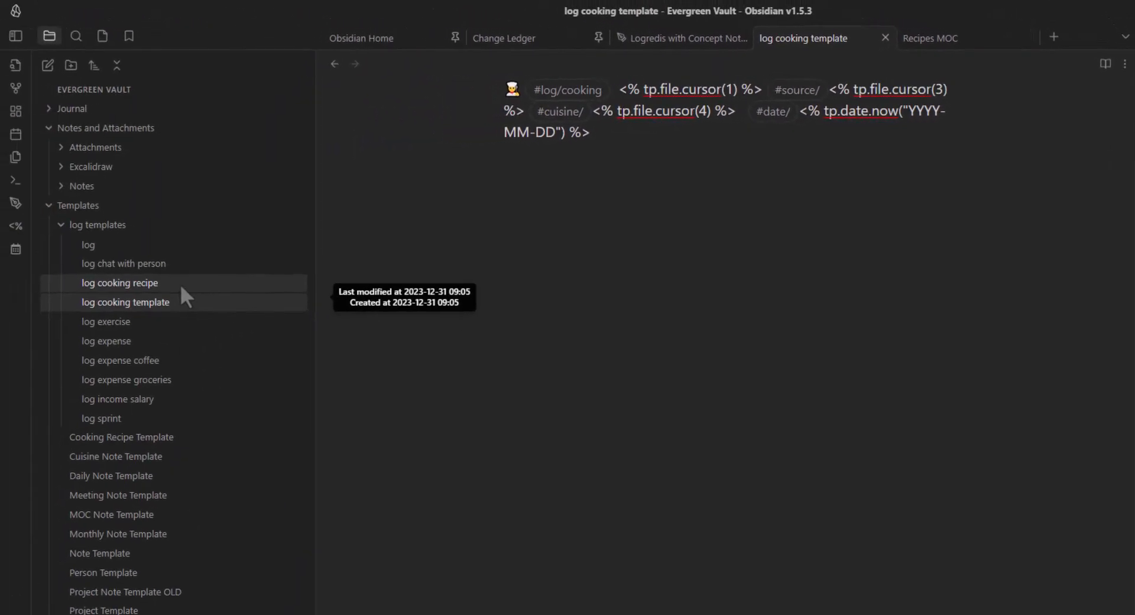
# Step: Paste <% tp.file.cursor(1) %> into the empty link title brackets of the log cooking recipe note
pyautogui.click(181, 286)
pyautogui.click(530, 90)
pyautogui.hotkey('ctrl', 'v')
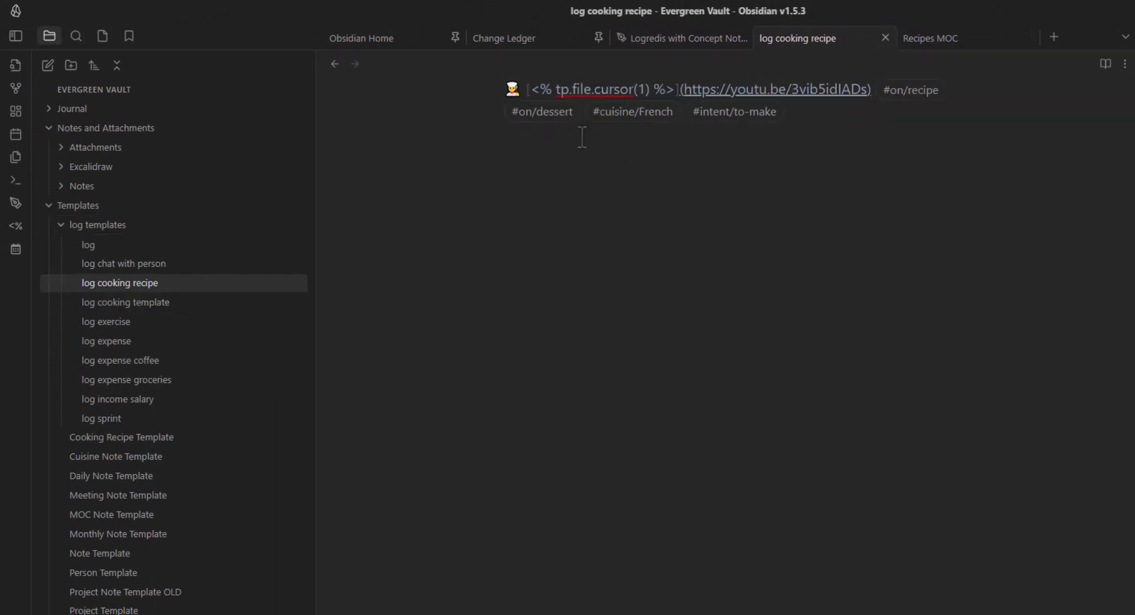
# Step: Replace the YouTube URL in the link with <% tp.file.cursor(2) %>
pyautogui.moveTo(683, 93); pyautogui.dragTo(864, 99)
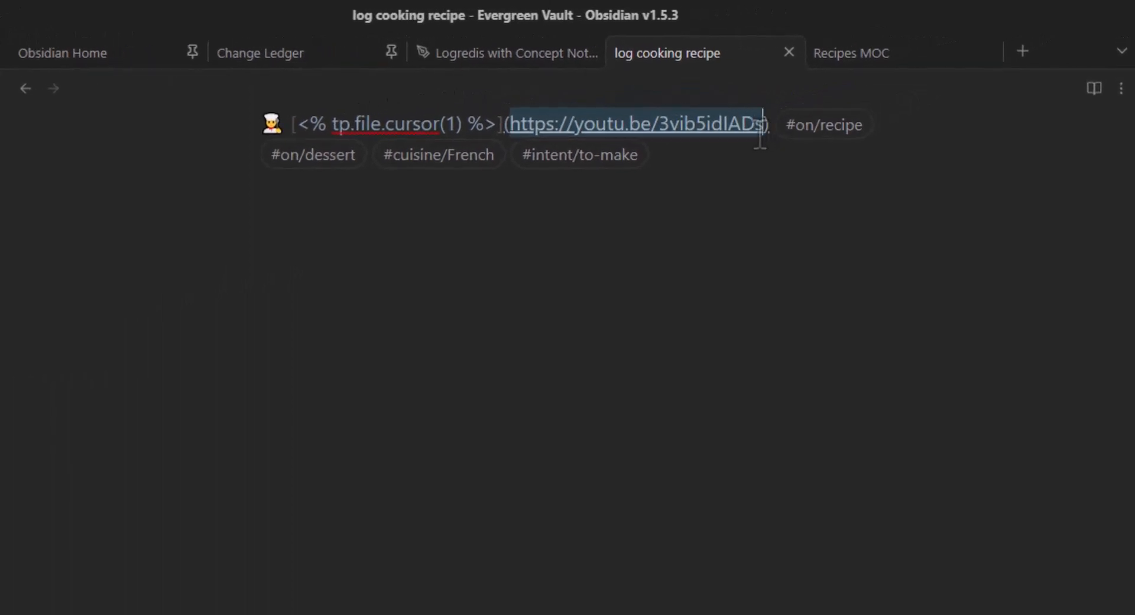
pyautogui.hotkey('ctrl', 'v')
pyautogui.press('Left')
pyautogui.press('Left')
pyautogui.press('Left')
pyautogui.press('Left')
pyautogui.press('BackSpace')
pyautogui.write('2')
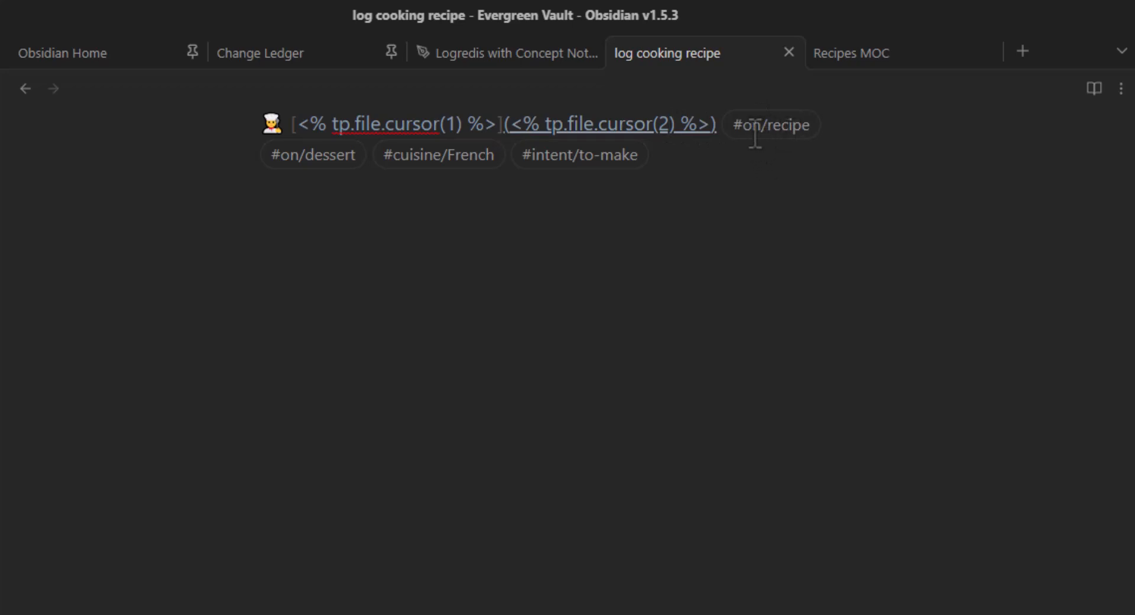
# Step: Remove the #on/dessert tag from the log cooking recipe note
pyautogui.doubleClick(331, 158)
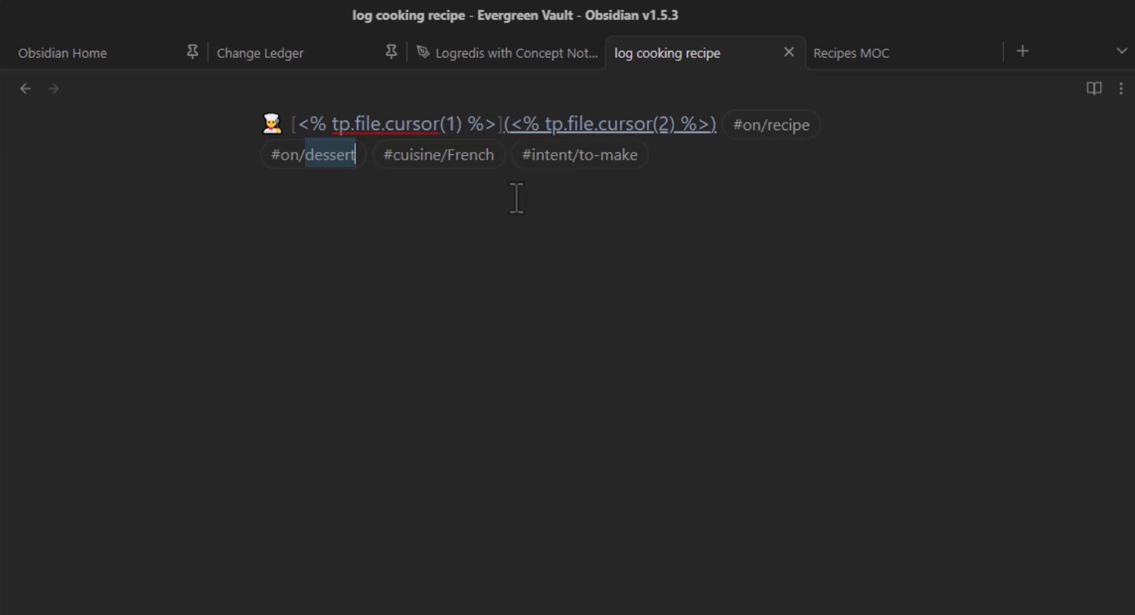
pyautogui.press('BackSpace')
pyautogui.press('BackSpace')
pyautogui.press('BackSpace')
pyautogui.press('BackSpace')
pyautogui.press('BackSpace')
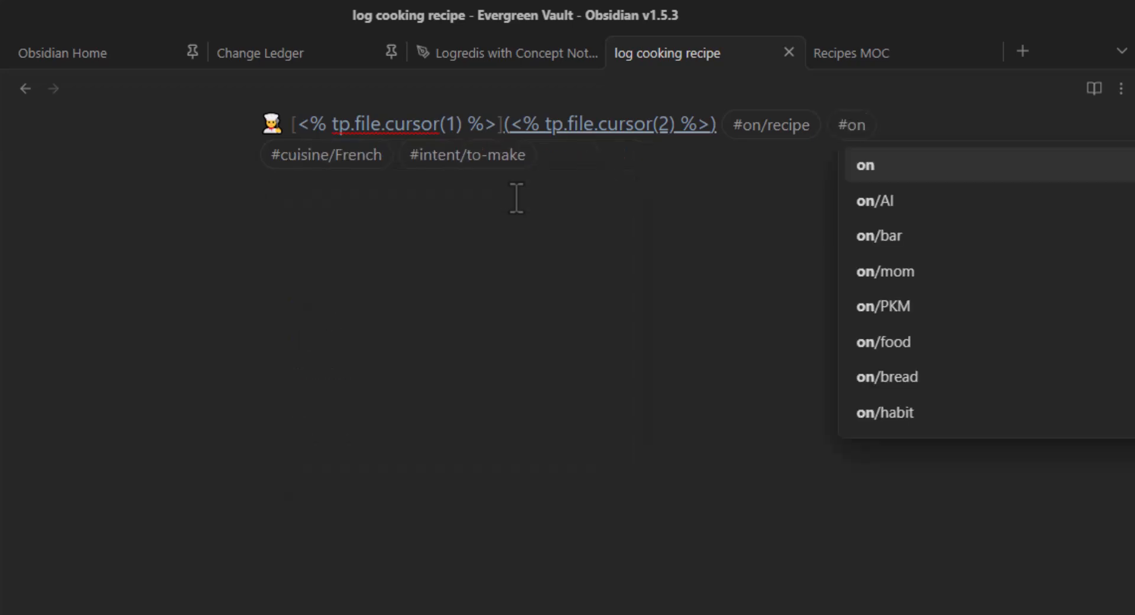
pyautogui.press('BackSpace')
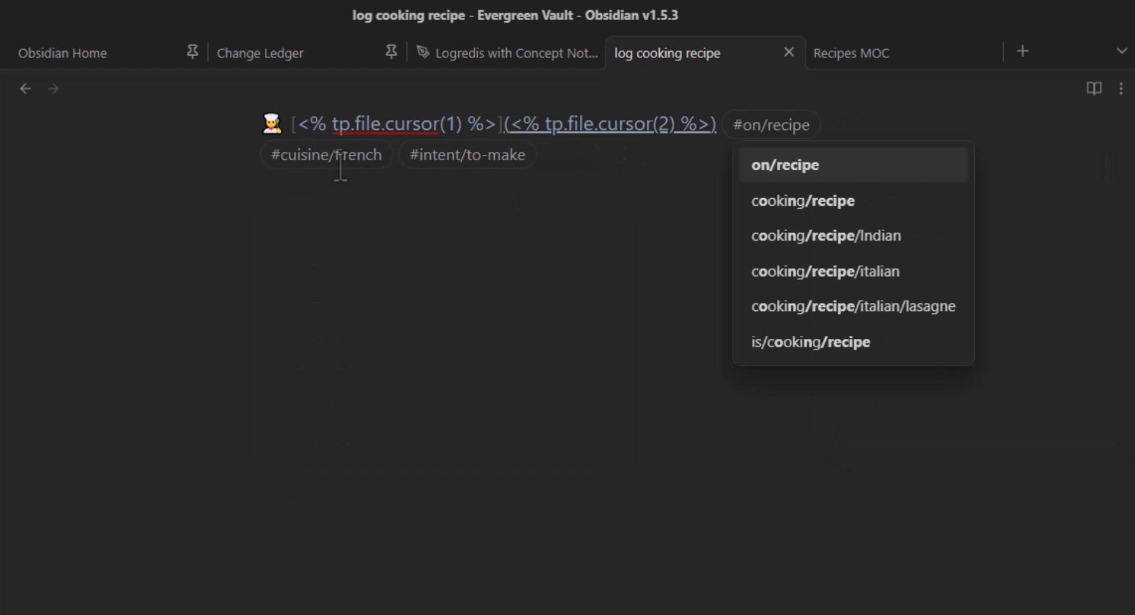
# Step: Replace French in the cuisine tag with the placeholder <% tp.file.cursor(3) %>
pyautogui.doubleClick(354, 154)
pyautogui.write('<% tp.file.cursor(1) %>')
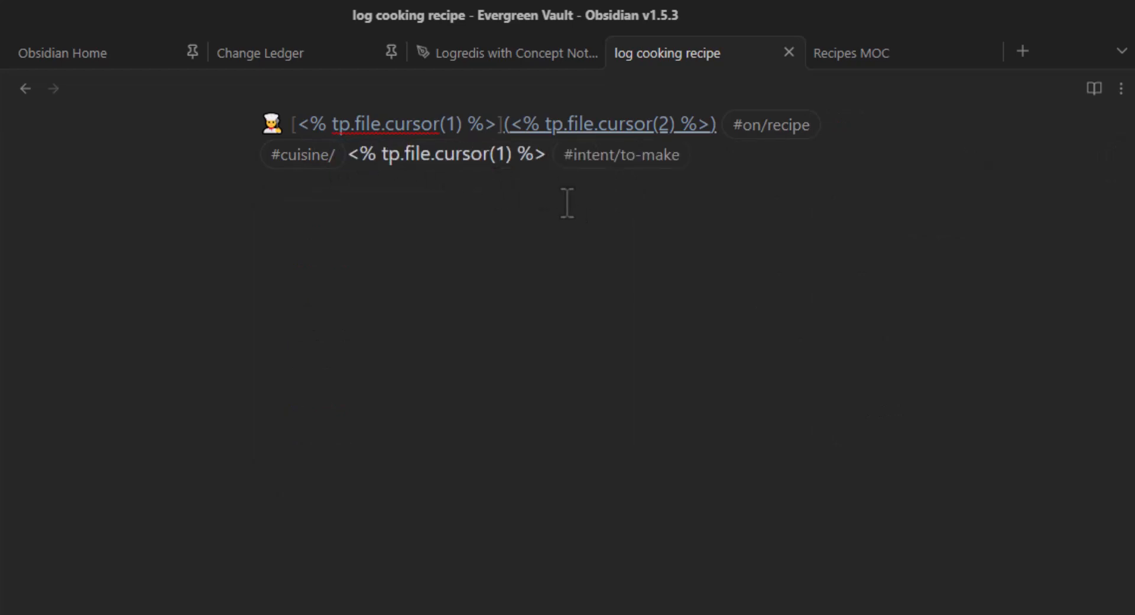
pyautogui.press('BackSpace')
pyautogui.write('3')
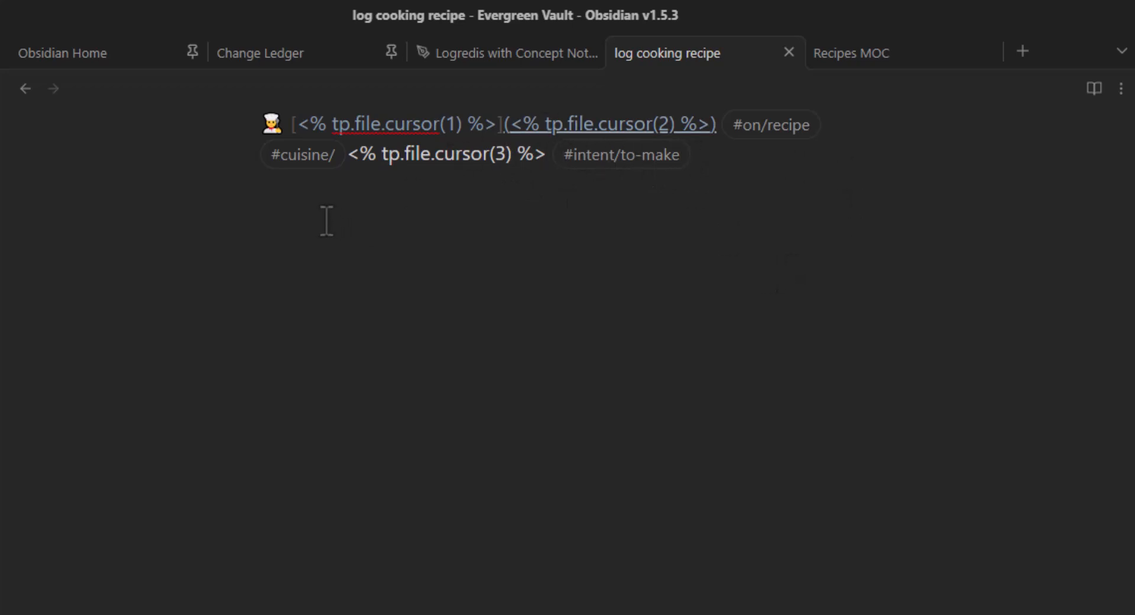
# Step: Review the recipe entry under LOG in the 2023-12-27 daily note and return to the log cooking recipe note
pyautogui.click(844, 50)
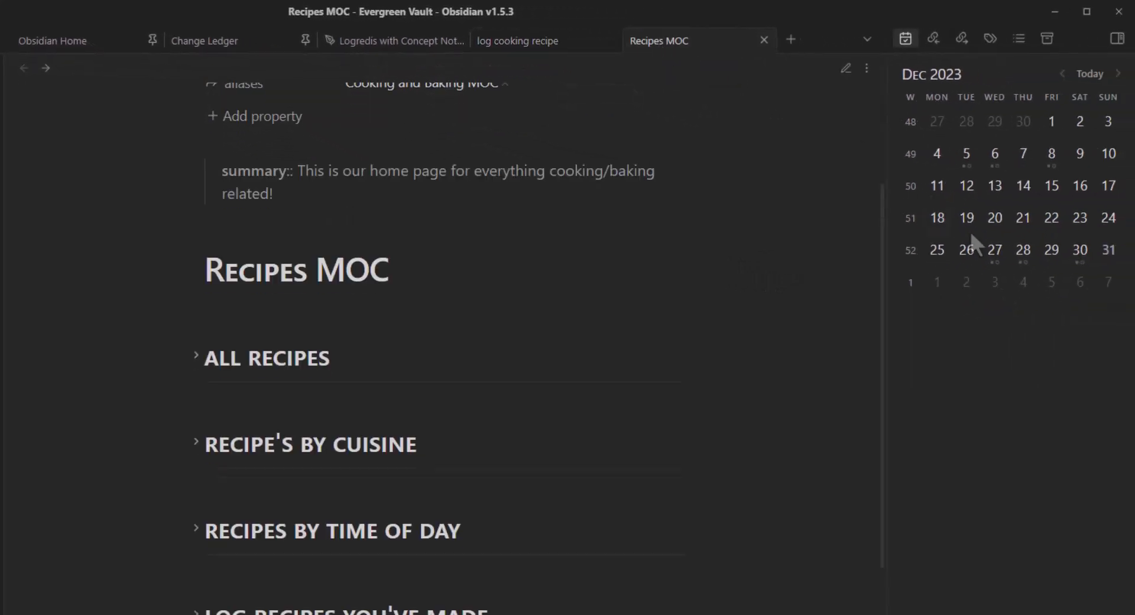
pyautogui.click(1003, 254)
pyautogui.scroll(-5, 319, 497)
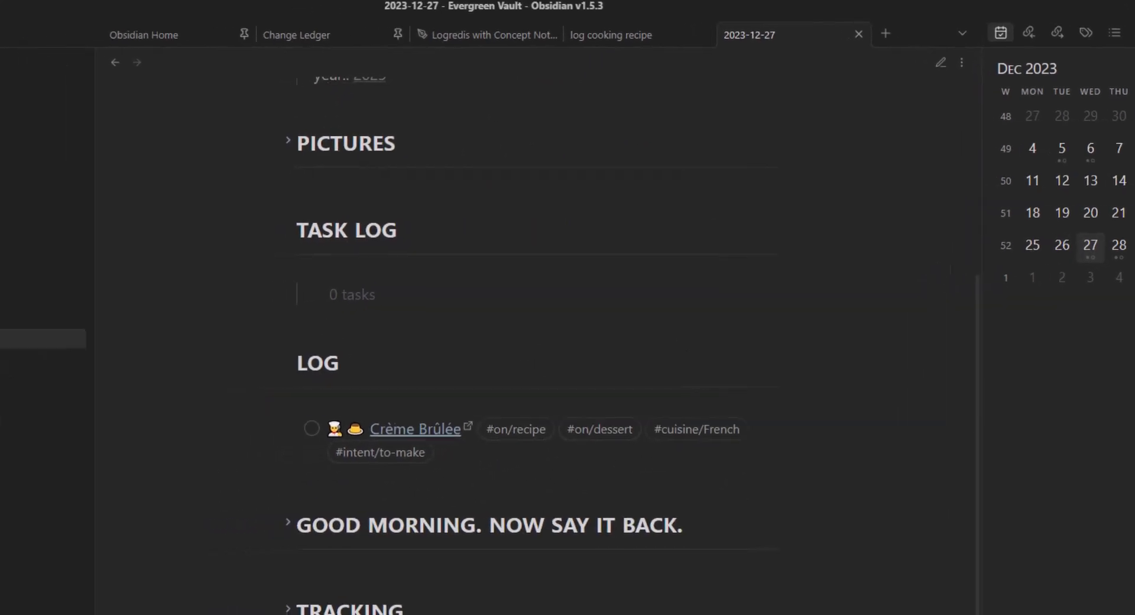
pyautogui.click(635, 35)
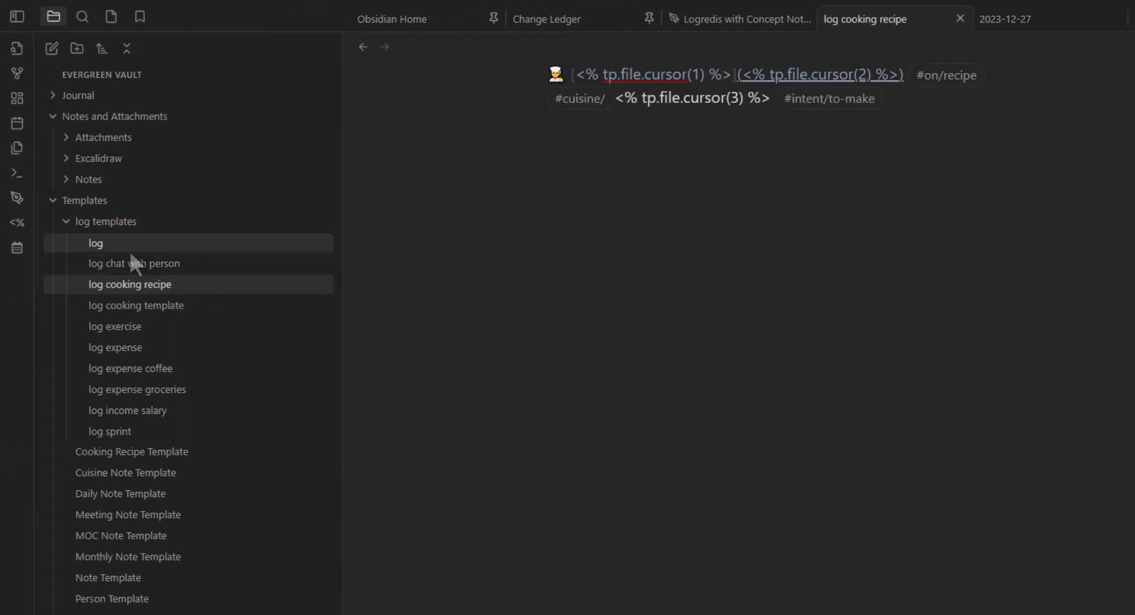
# Step: Create a note named "log baking recipe" in the log templates folder
pyautogui.rightClick(125, 222)
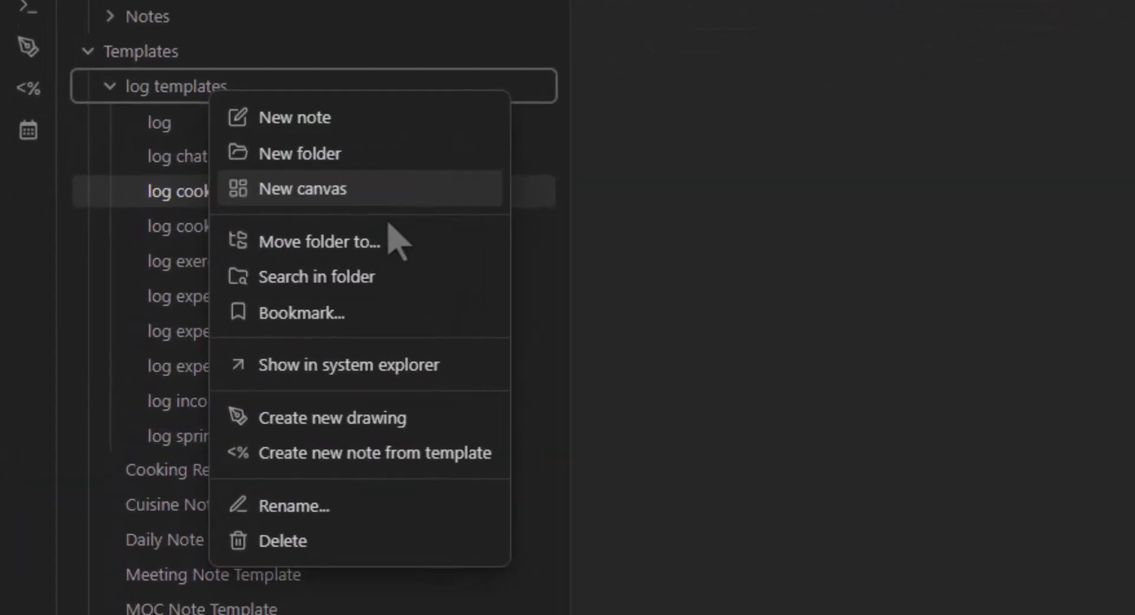
pyautogui.click(214, 245)
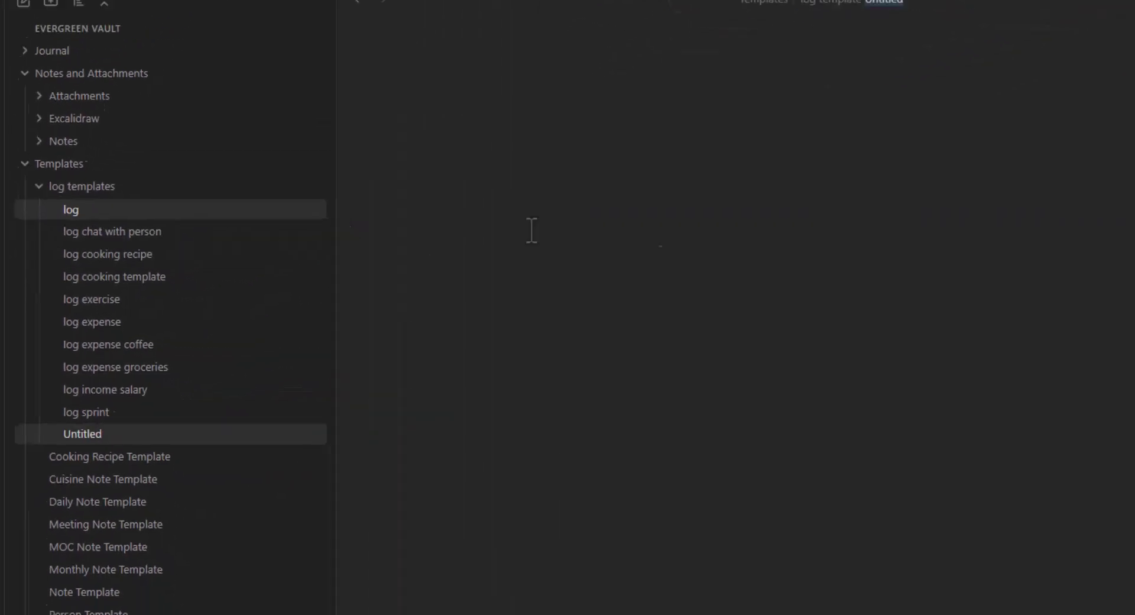
pyautogui.write('log baki')
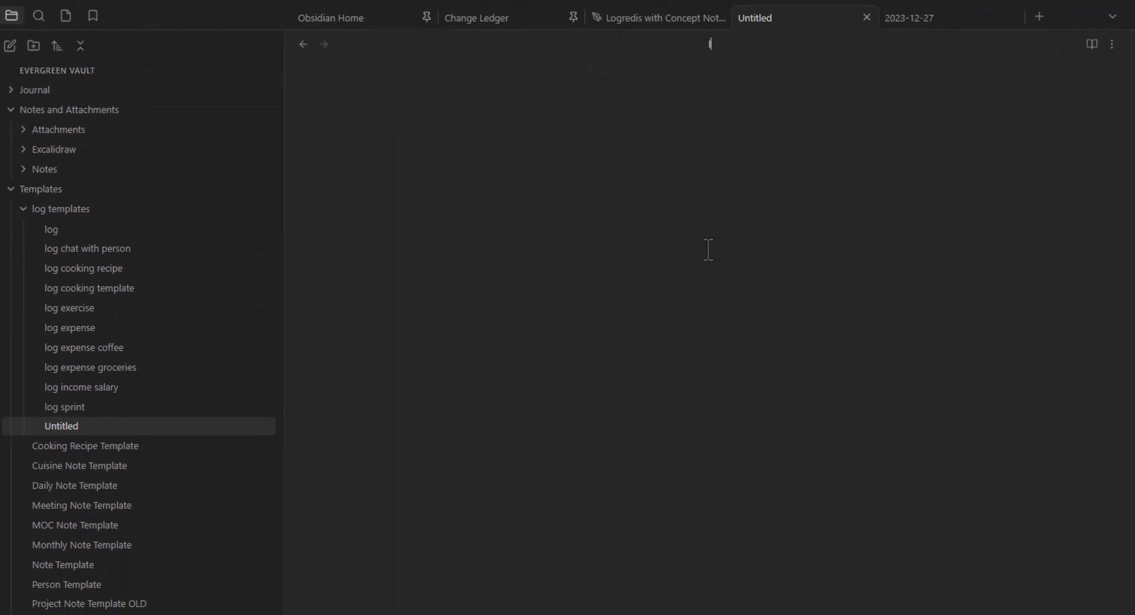
pyautogui.write('ng recipe')
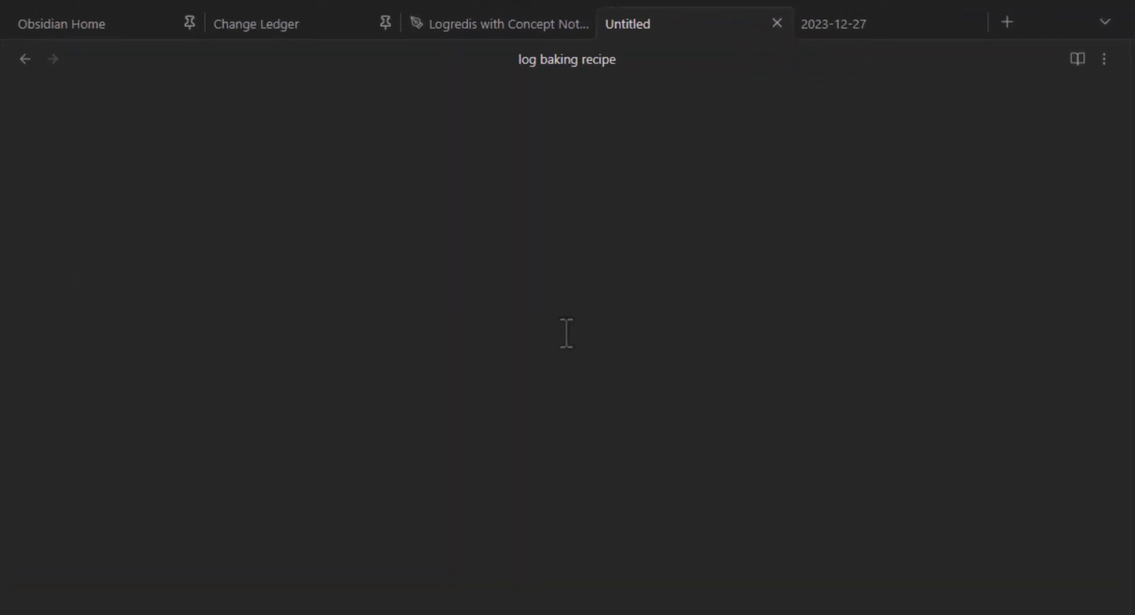
pyautogui.press('Return')
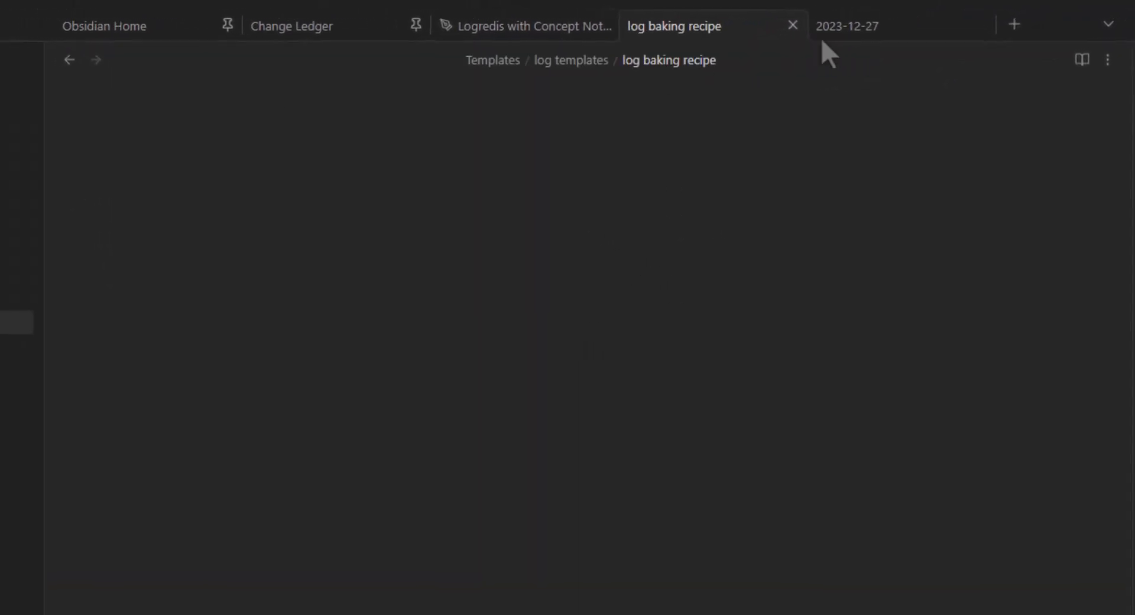
# Step: Copy the entire content of the log cooking recipe note into the log baking recipe note
pyautogui.click(975, 38)
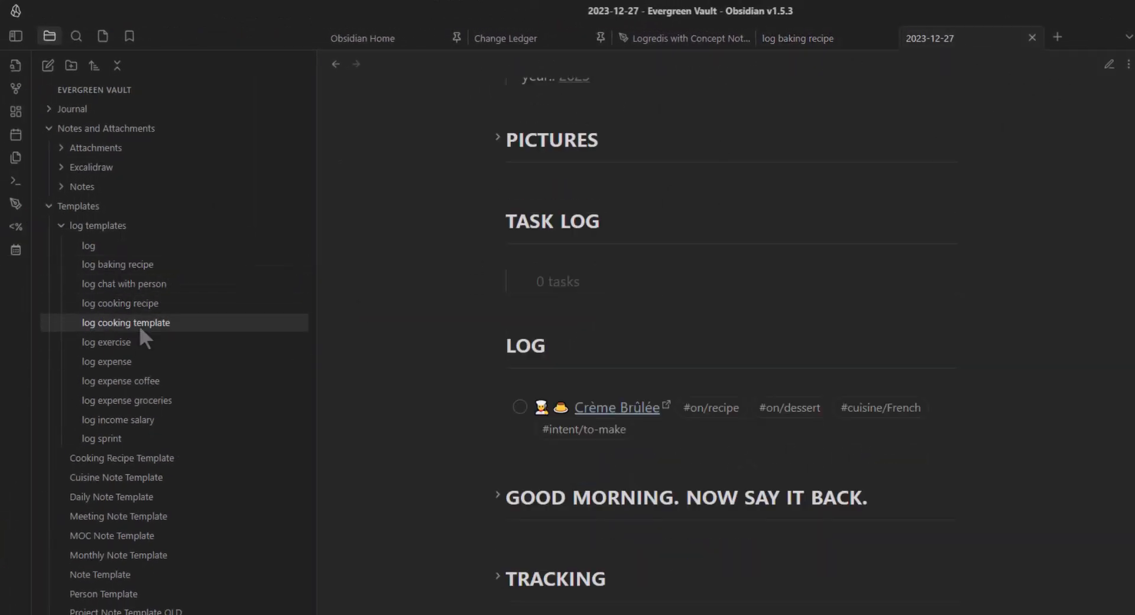
pyautogui.click(154, 324)
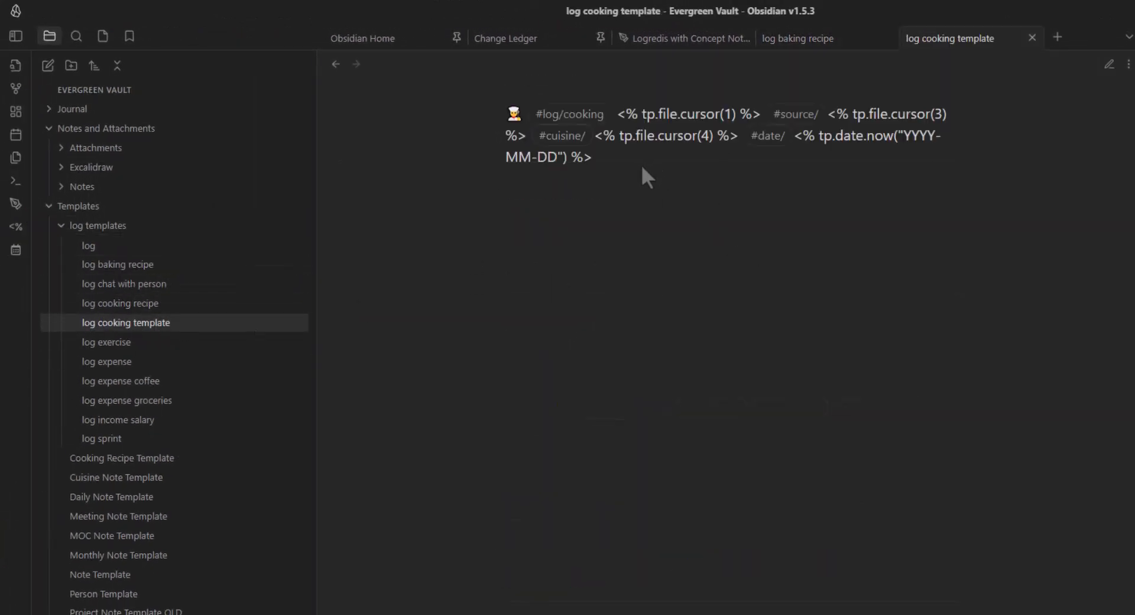
pyautogui.hotkey('ctrl', 'e')
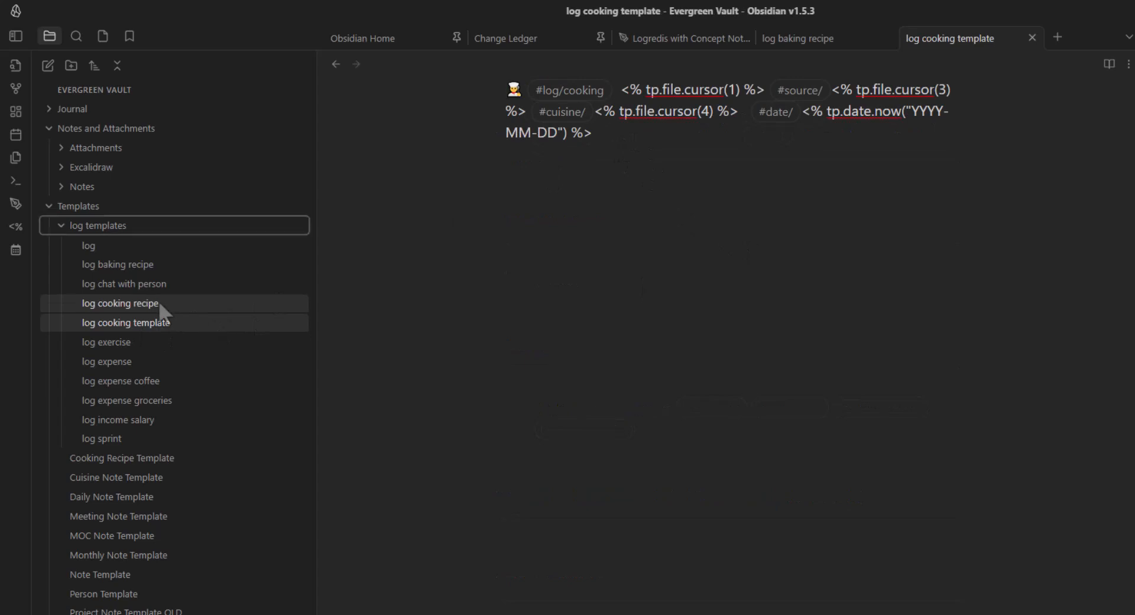
pyautogui.click(158, 300)
pyautogui.hotkey('ctrl', 'a')
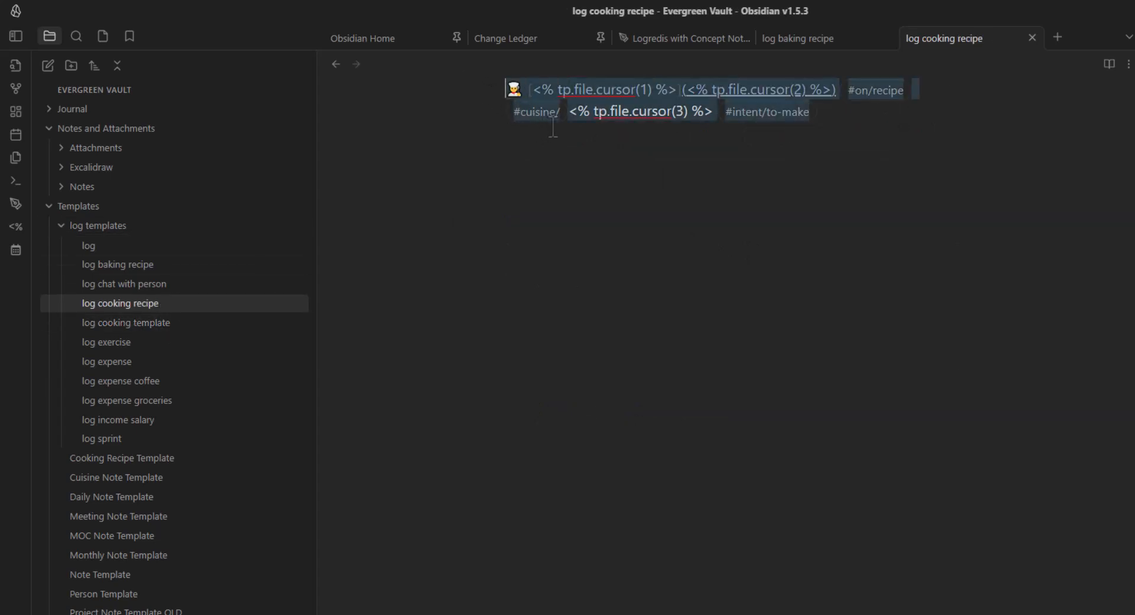
pyautogui.click(806, 39)
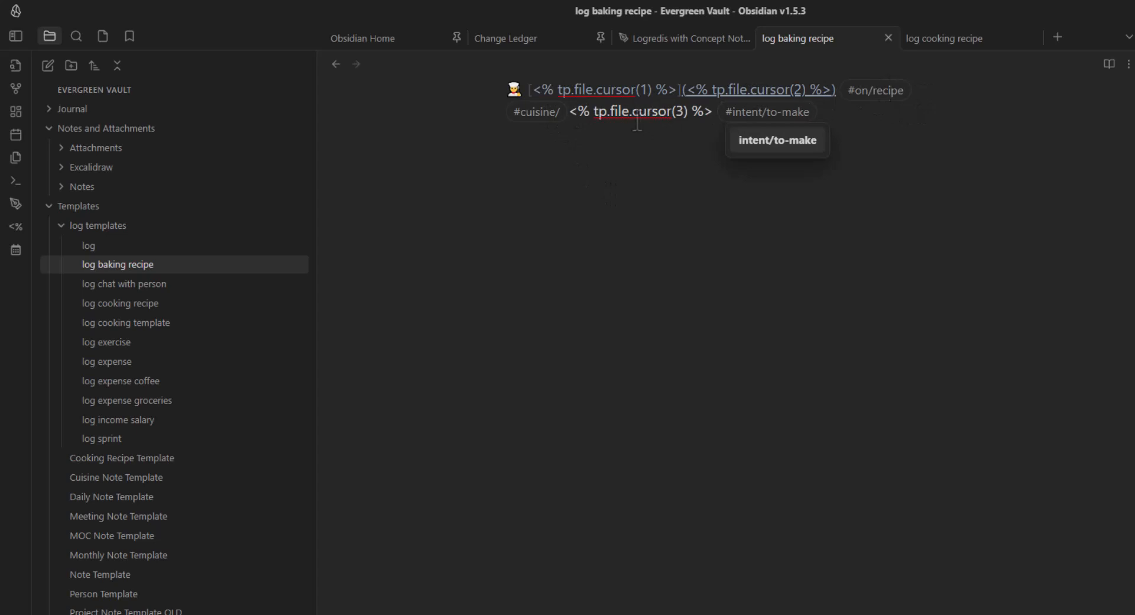
# Step: Add the tag #on/cooking after #on/recipe in the log cooking recipe note and return to the log baking recipe note
pyautogui.click(911, 93)
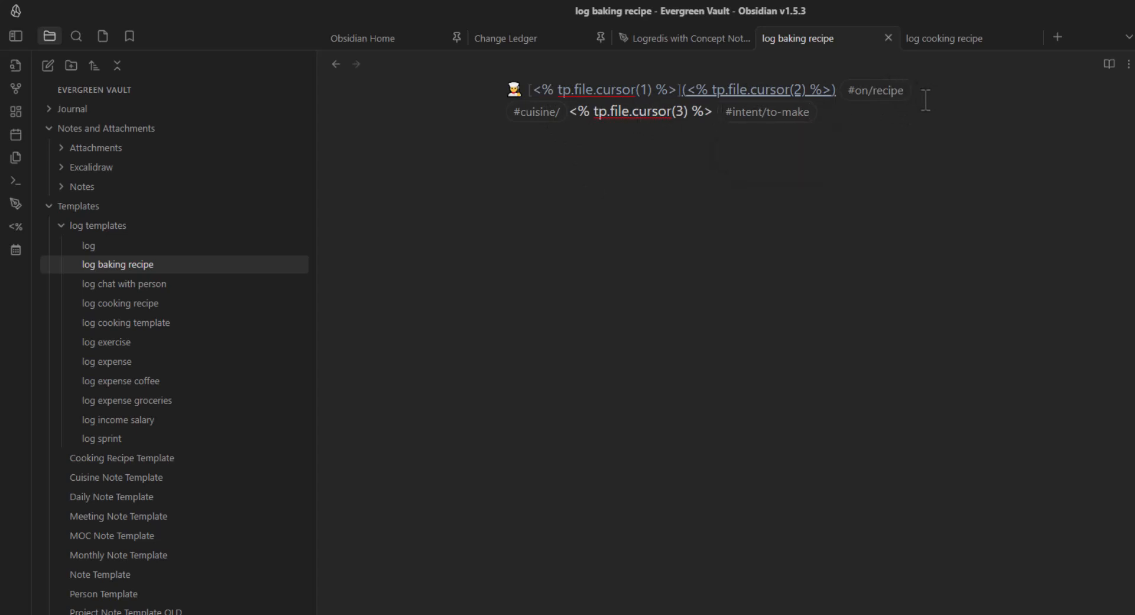
pyautogui.click(943, 37)
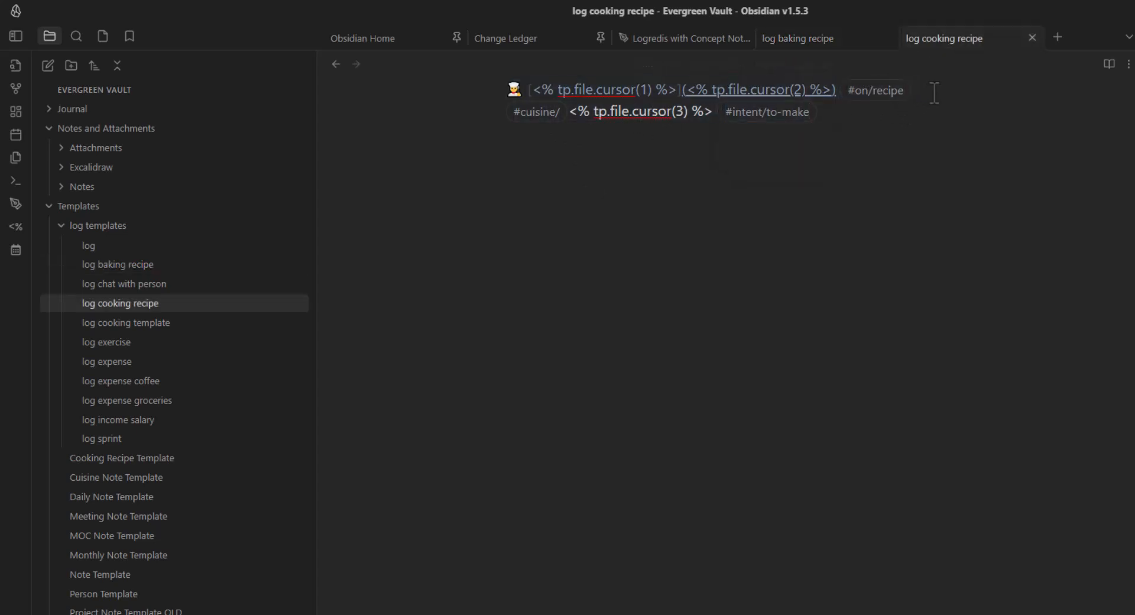
pyautogui.write('#on/cooking')
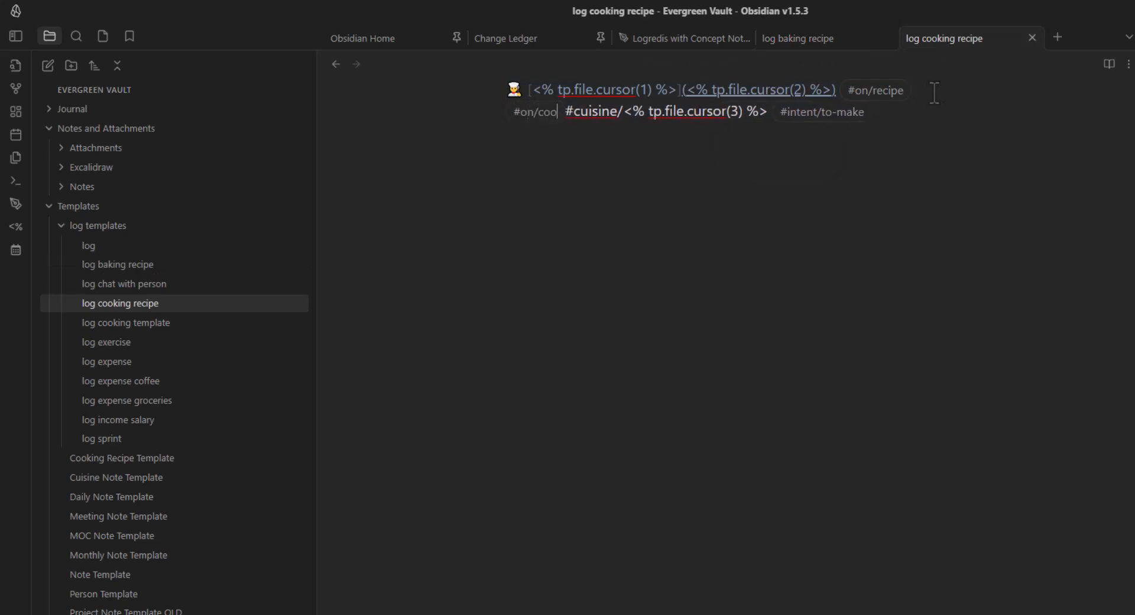
pyautogui.click(820, 37)
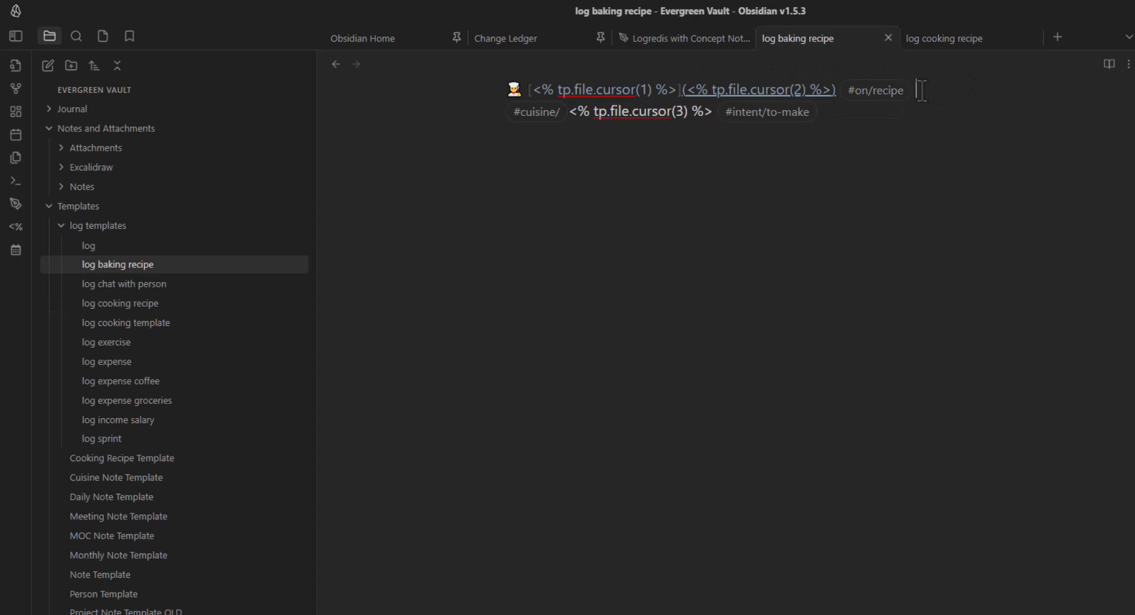
# Step: Add the tag #on/baking after #on/recipe in the log baking recipe note
pyautogui.write('#on/baking')
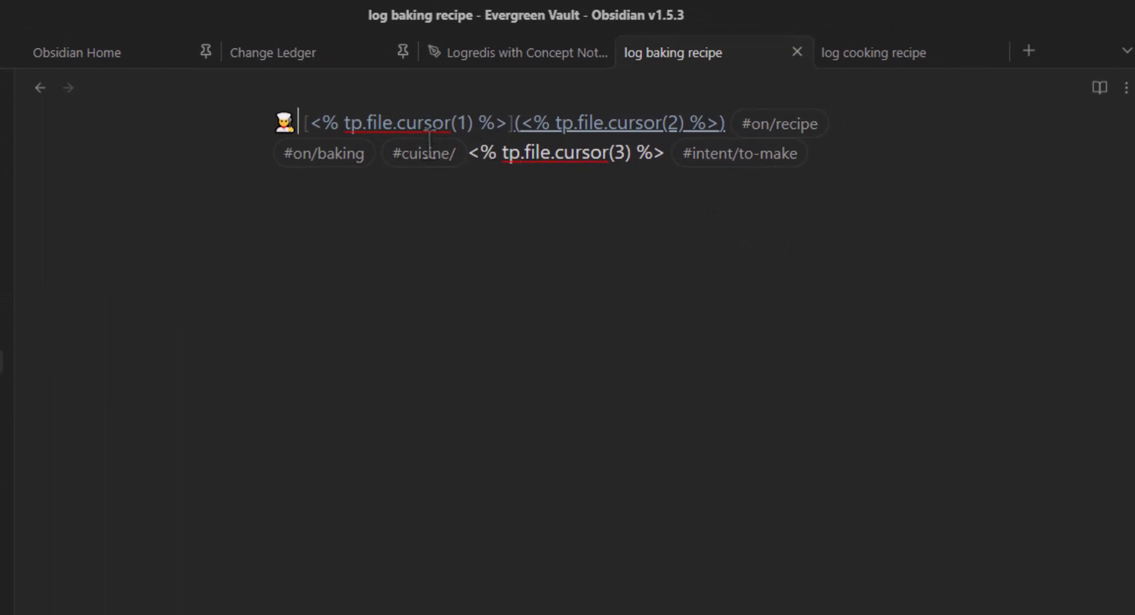
pyautogui.moveTo(294, 120); pyautogui.dragTo(273, 125)
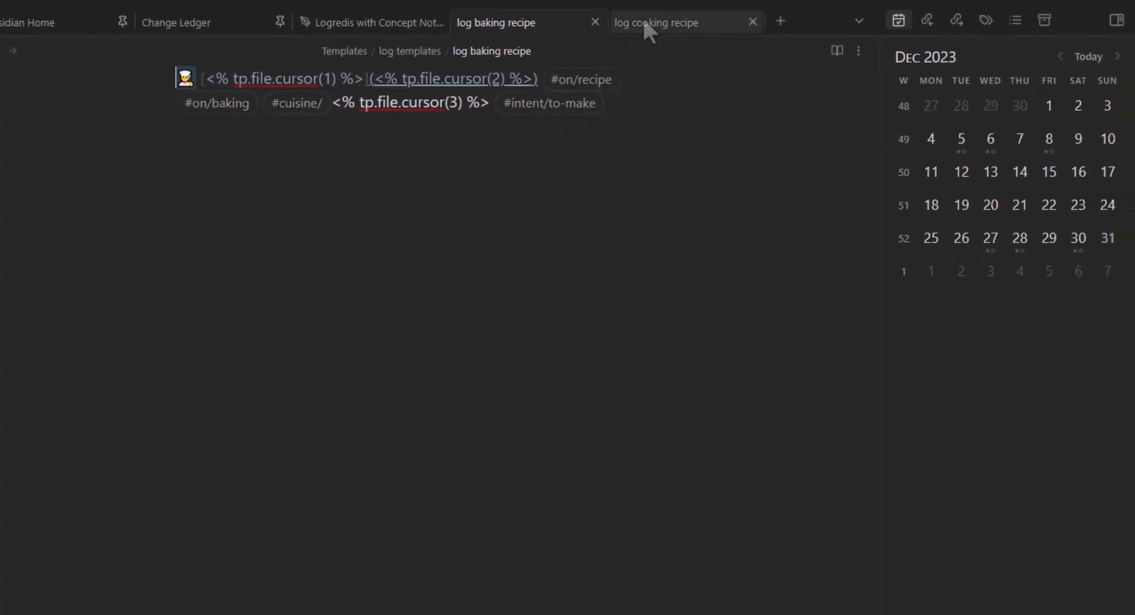
# Step: Compare the emojis of the Crème Brûlée entry in the 2023-12-27 daily note with the chef emoji in the log baking recipe note
pyautogui.click(781, 22)
pyautogui.click(992, 240)
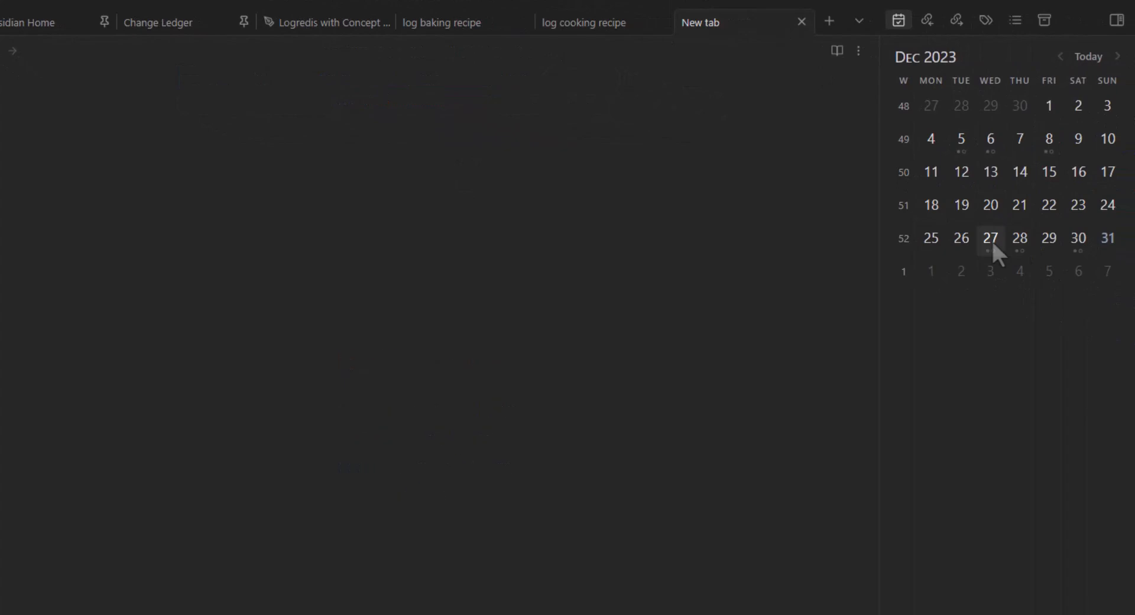
pyautogui.scroll(-5, 486, 454)
pyautogui.moveTo(274, 473); pyautogui.dragTo(254, 473)
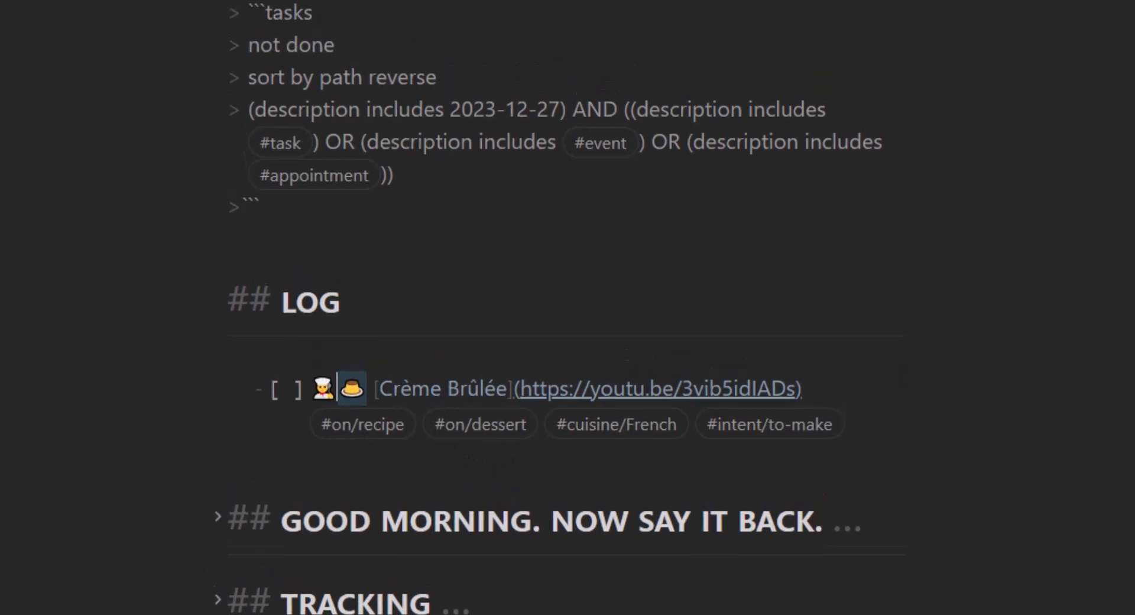
pyautogui.click(636, 58)
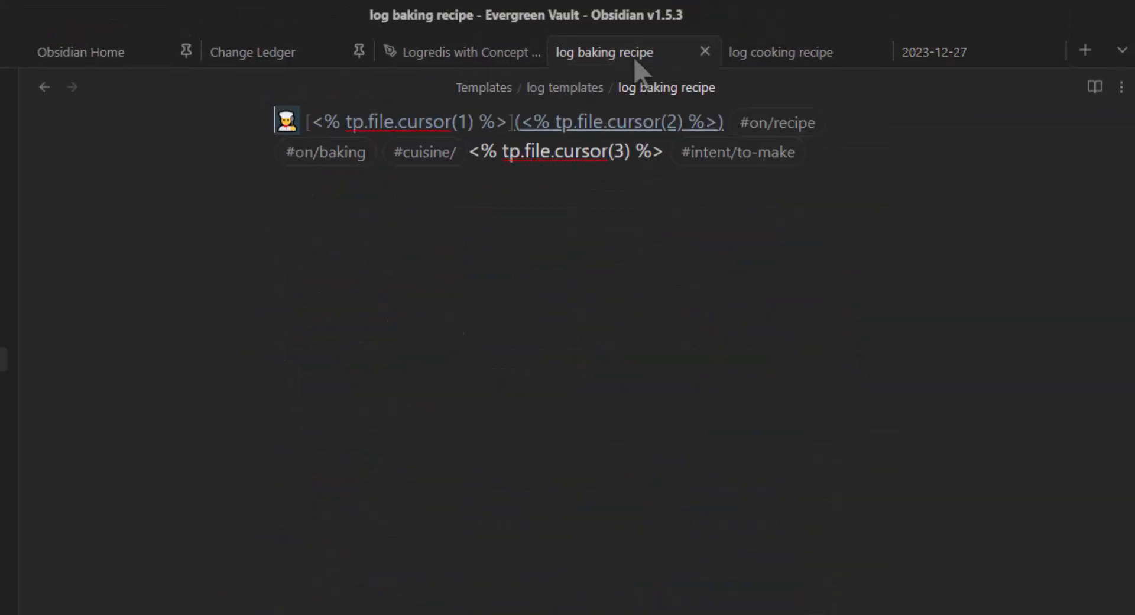
pyautogui.click(300, 122)
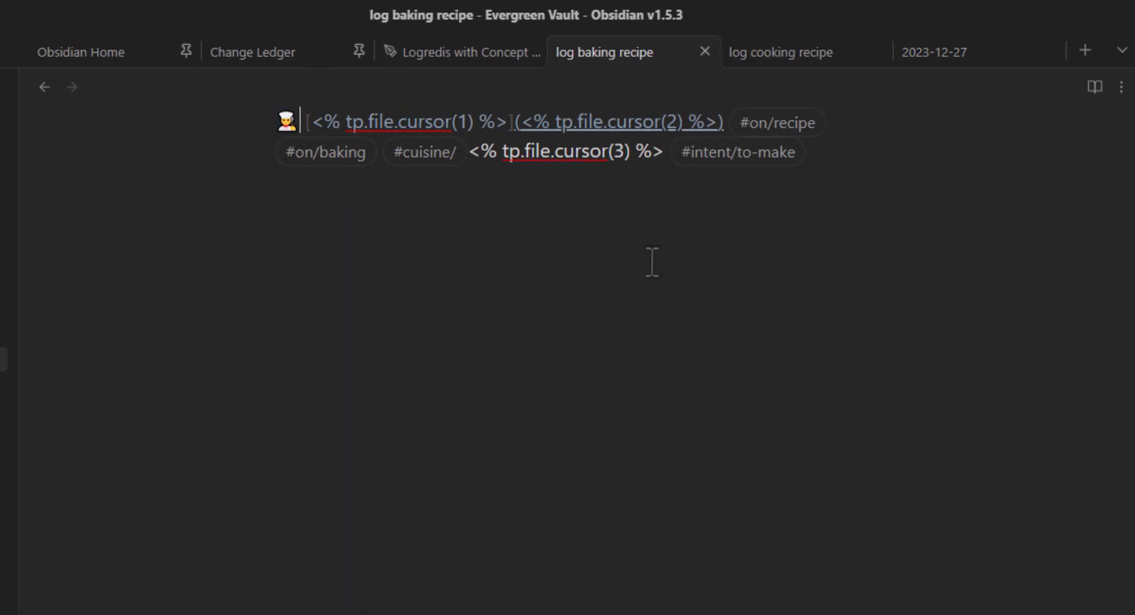
pyautogui.click(615, 150)
# Step: Copy the web address of the "How to make Creme Brulee" YouTube video from the browser and return to the 2023-12-27 daily note
pyautogui.click(929, 55)
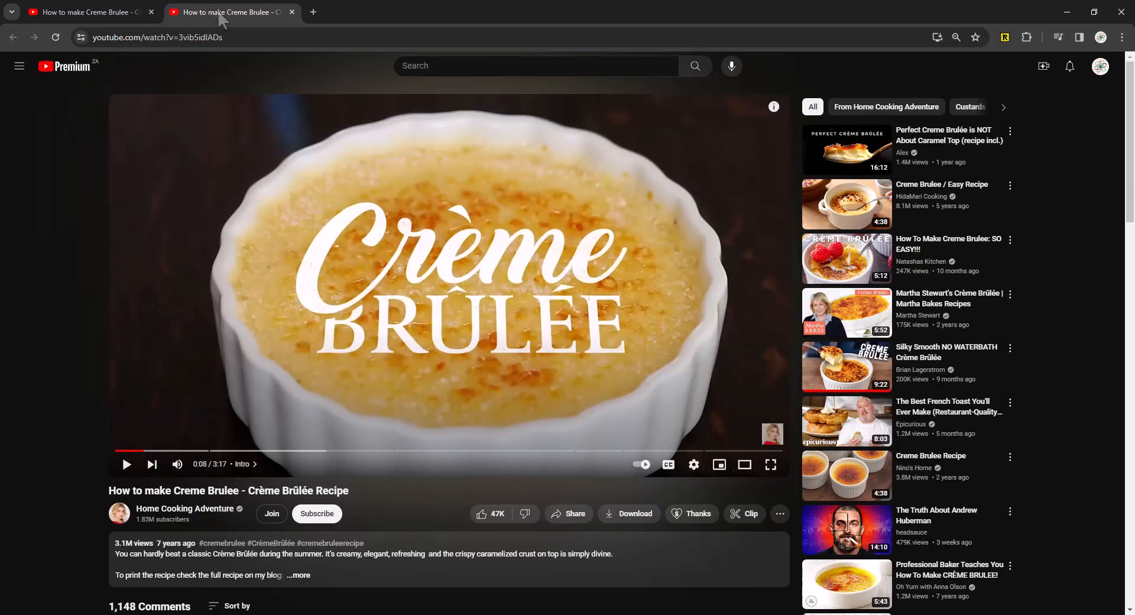
pyautogui.click(239, 37)
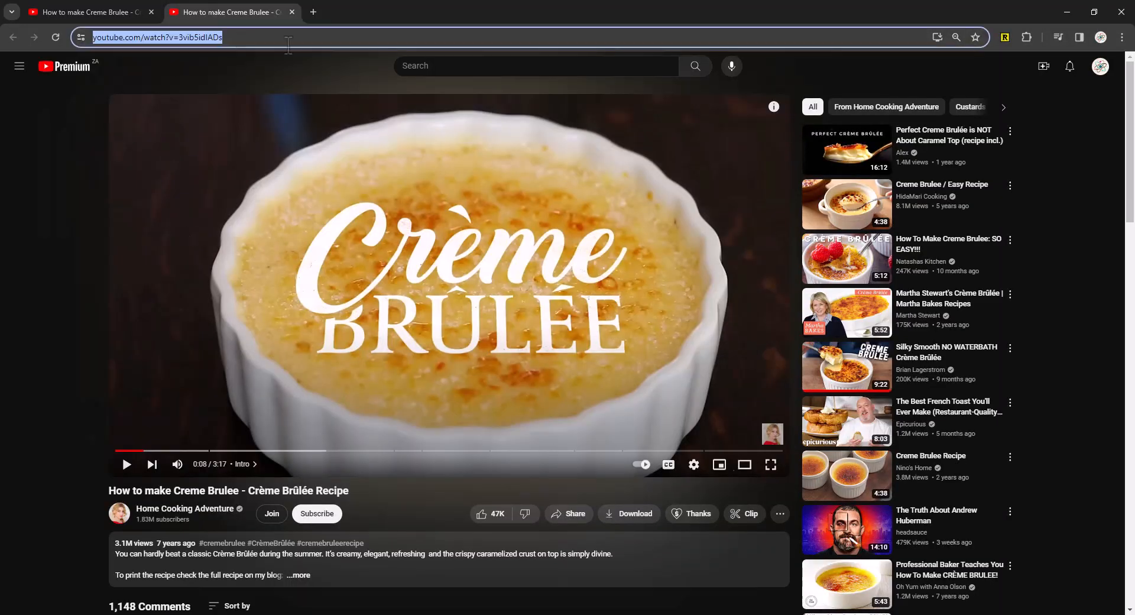
pyautogui.click(1067, 12)
# Step: Add an empty task below the Crème Brûlée entry under LOG in the 2023-12-27 daily note
pyautogui.click(804, 395)
pyautogui.press('Return')
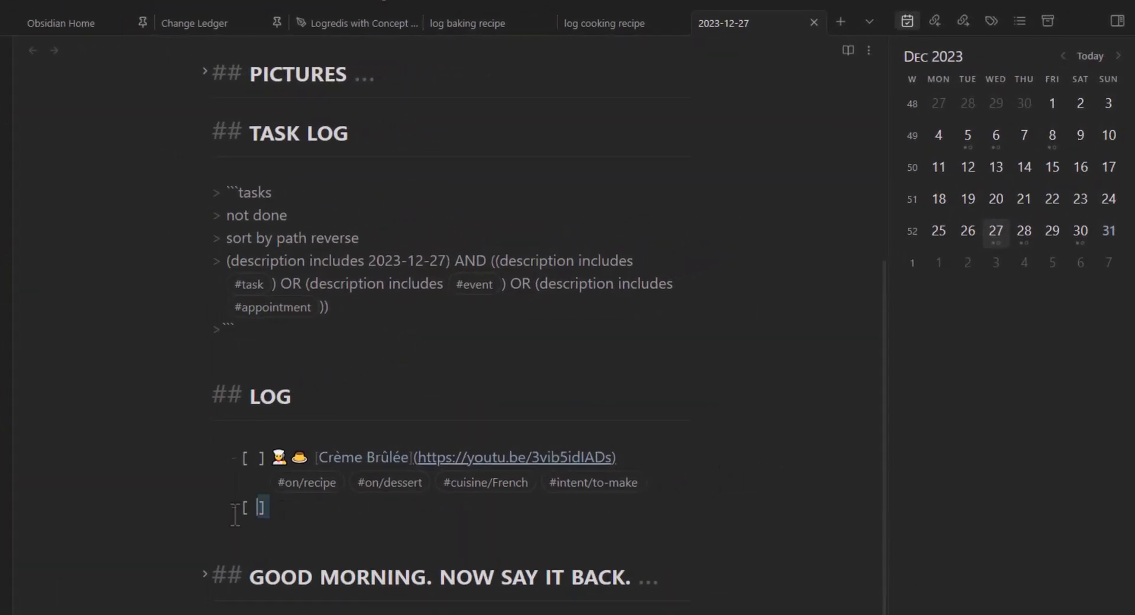
pyautogui.moveTo(316, 518); pyautogui.dragTo(122, 508)
pyautogui.hotkey('ctrl', 'e')
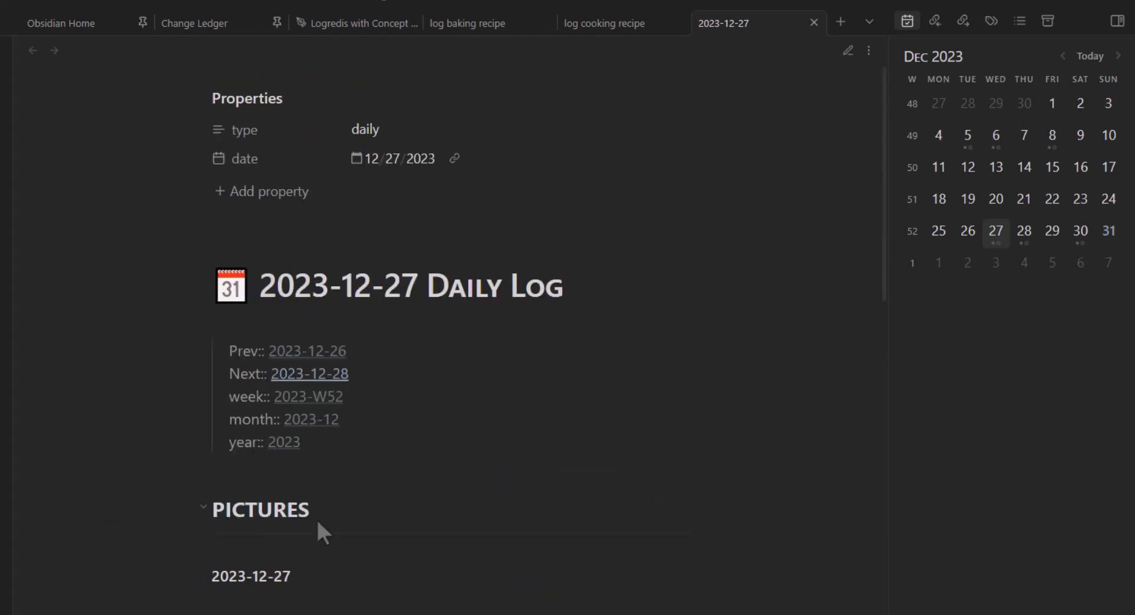
pyautogui.hotkey('ctrl', 'e')
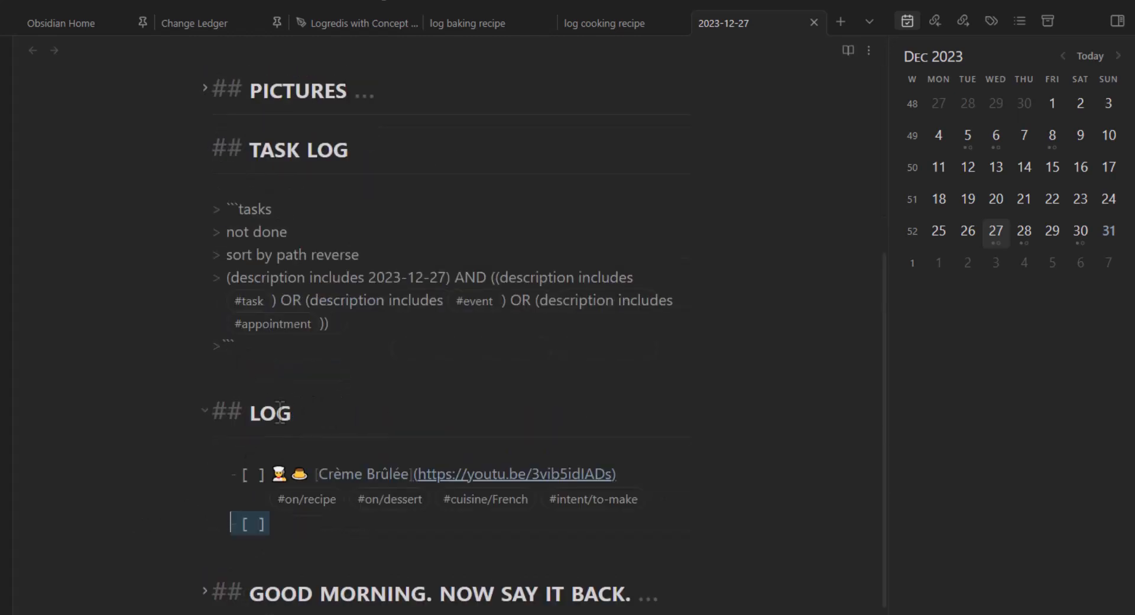
pyautogui.click(288, 524)
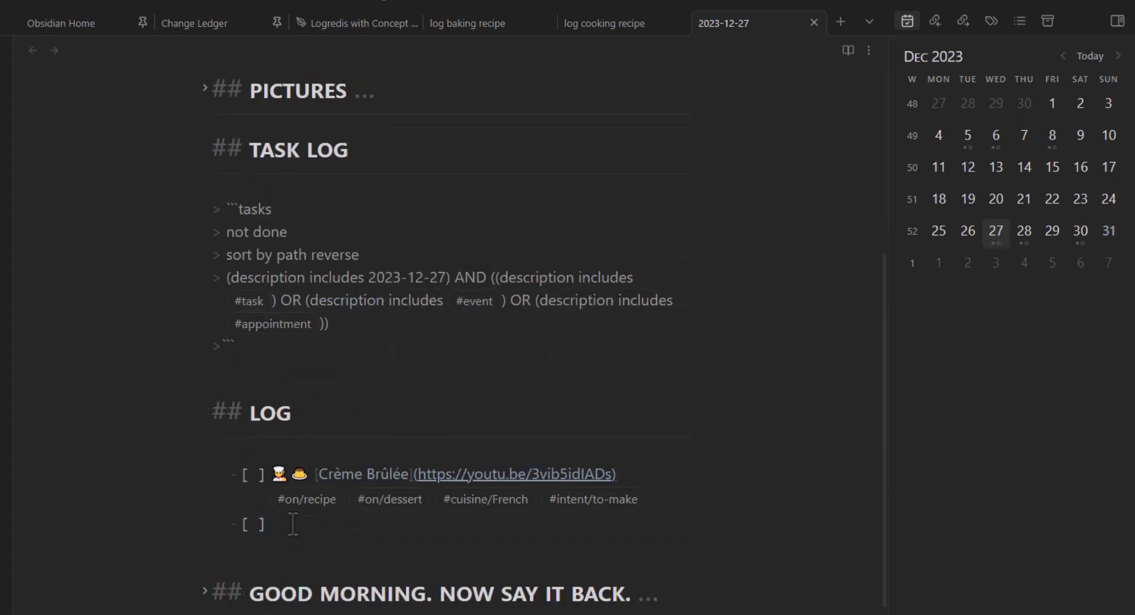
# Step: Insert the log baking recipe template into the empty task under LOG
pyautogui.hotkey('alt', 'e')
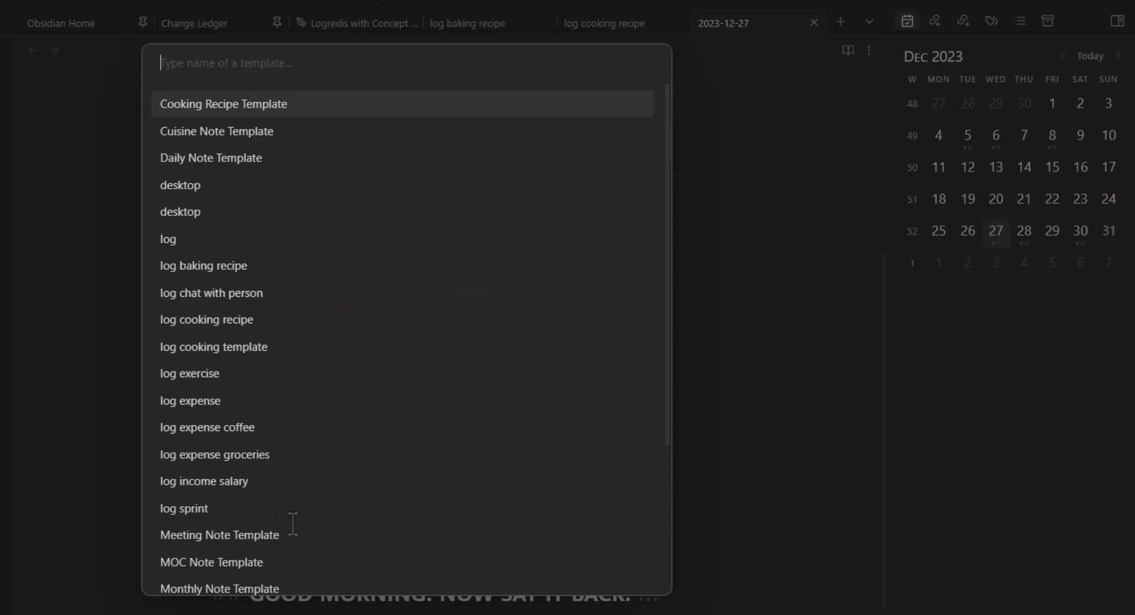
pyautogui.write('log')
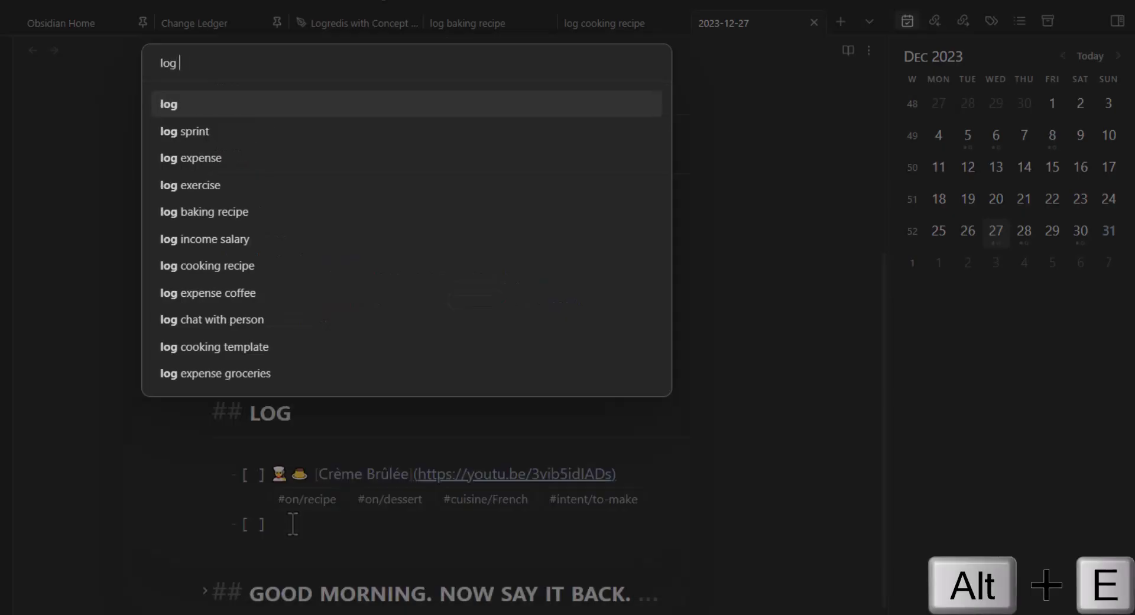
pyautogui.write(' baki')
pyautogui.press('Return')
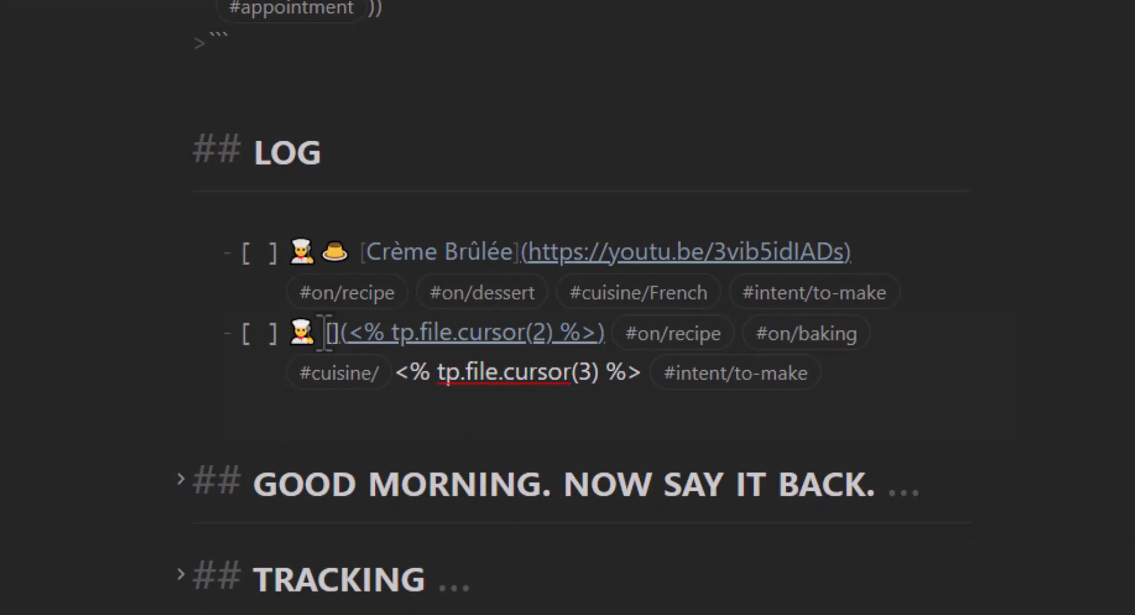
pyautogui.write('Creme Brulee')
pyautogui.hotkey('alt', 'Tab')
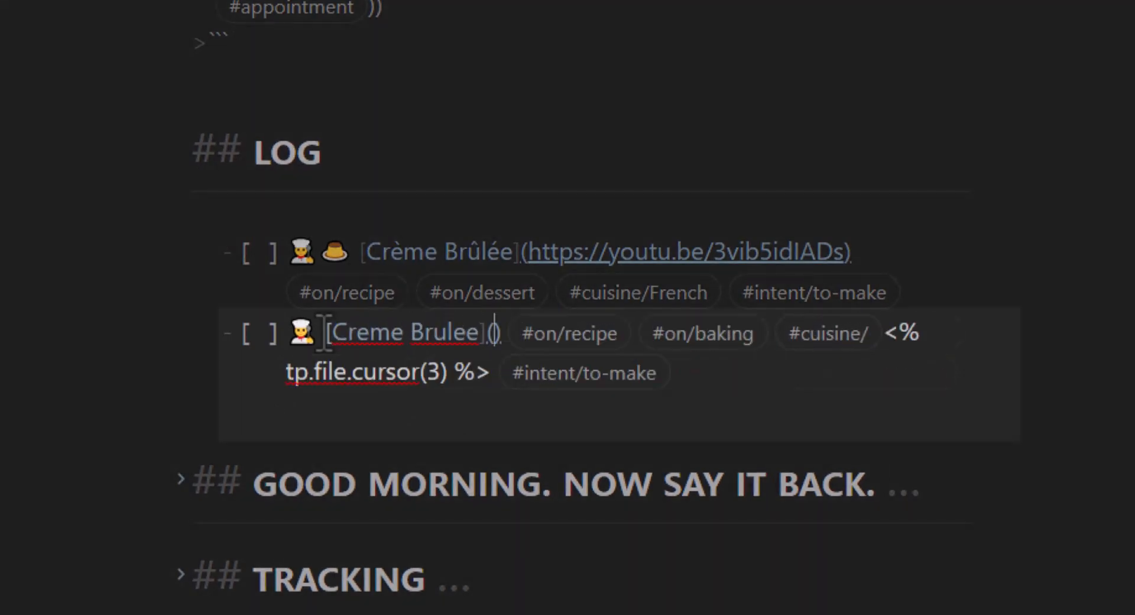
pyautogui.write('https://www.youtube.com/watch?v=3vib5idIADs')
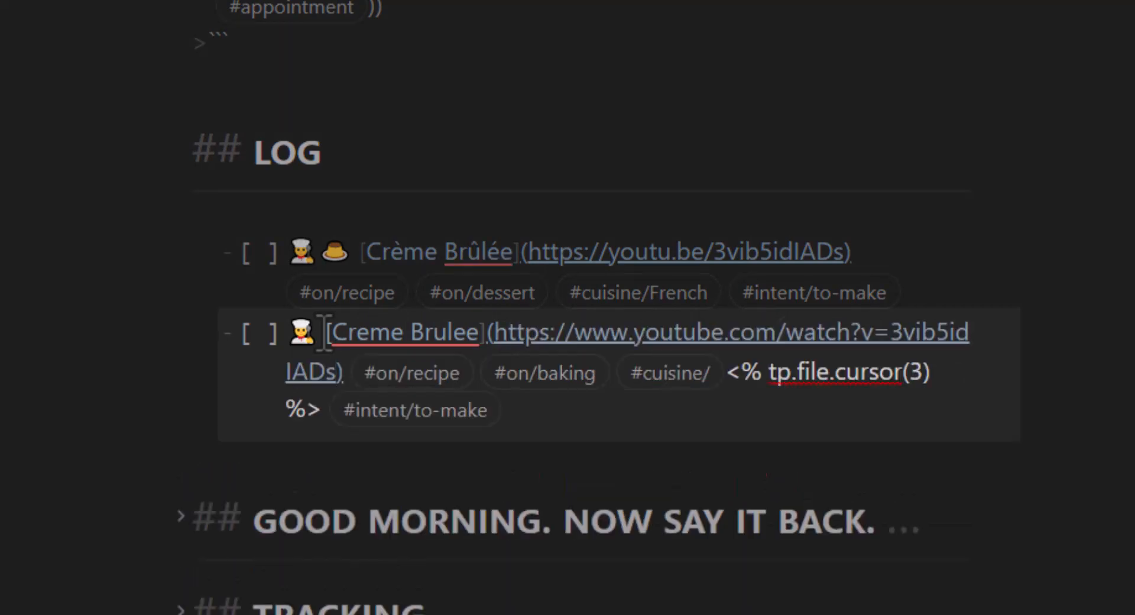
pyautogui.hotkey('alt', 'Tab')
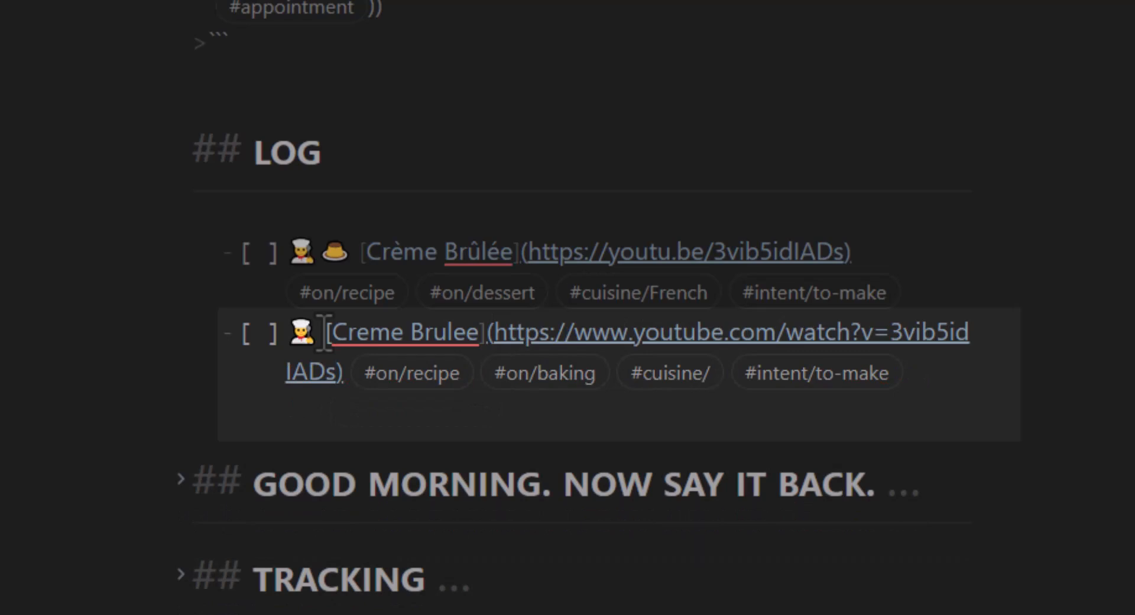
pyautogui.write('French')
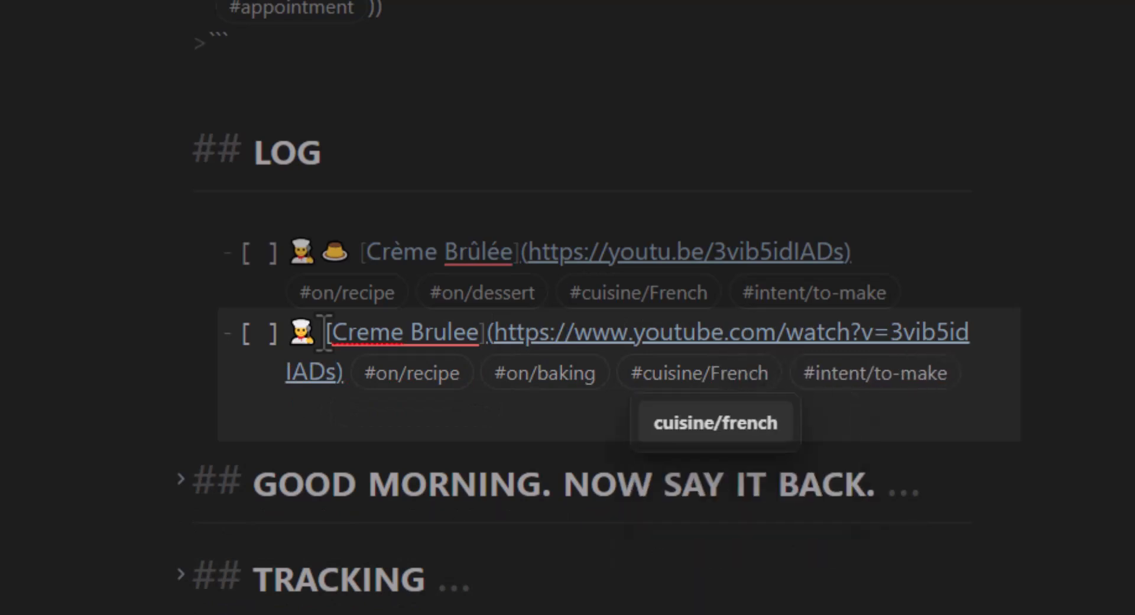
# Step: Insert a custard emoji after the chef emoji in the new Creme Brulee task
pyautogui.click(316, 335)
pyautogui.press('super+period')
pyautogui.write('dess')
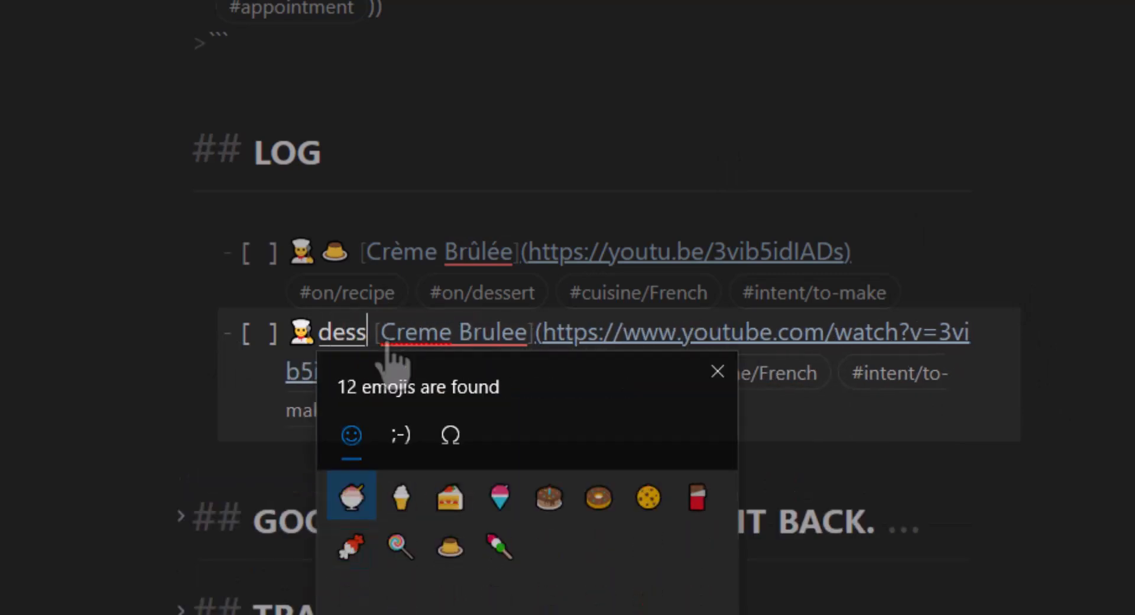
pyautogui.click(453, 545)
pyautogui.click(982, 420)
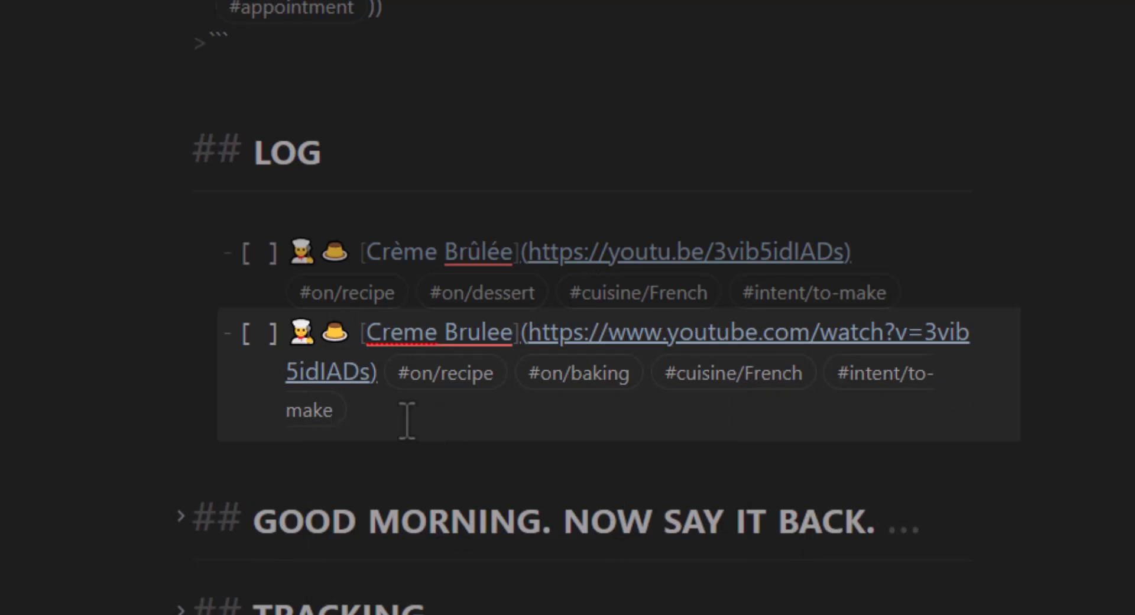
# Step: Delete the second Creme Brulee task under LOG
pyautogui.moveTo(406, 414); pyautogui.dragTo(87, 328)
pyautogui.press('BackSpace')
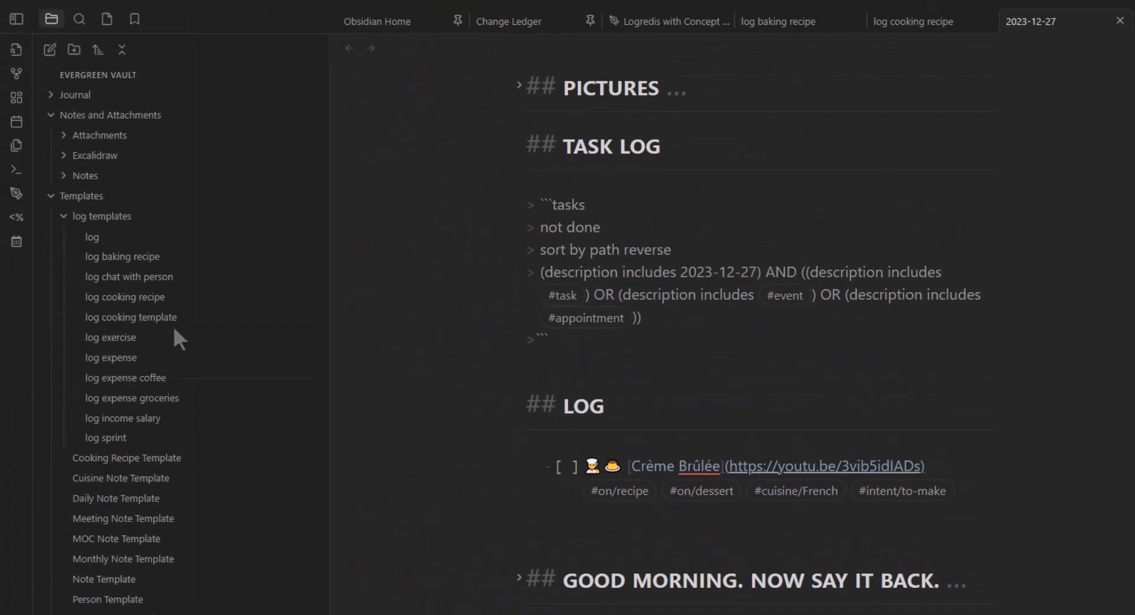
# Step: Review the log cooking recipe and log baking recipe notes in the log templates folder
pyautogui.click(165, 298)
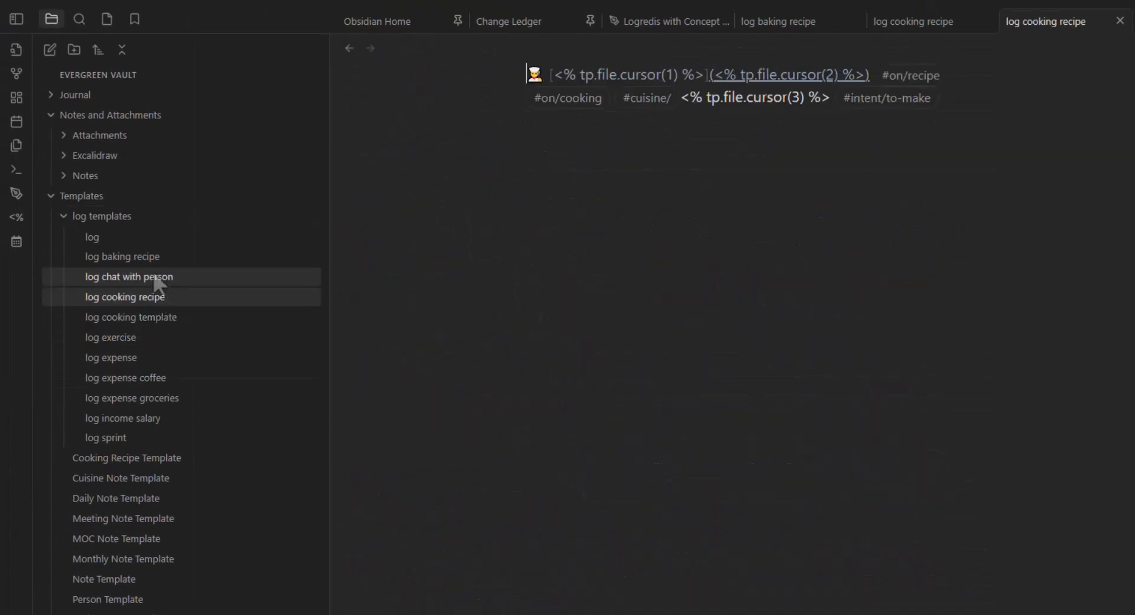
pyautogui.click(148, 258)
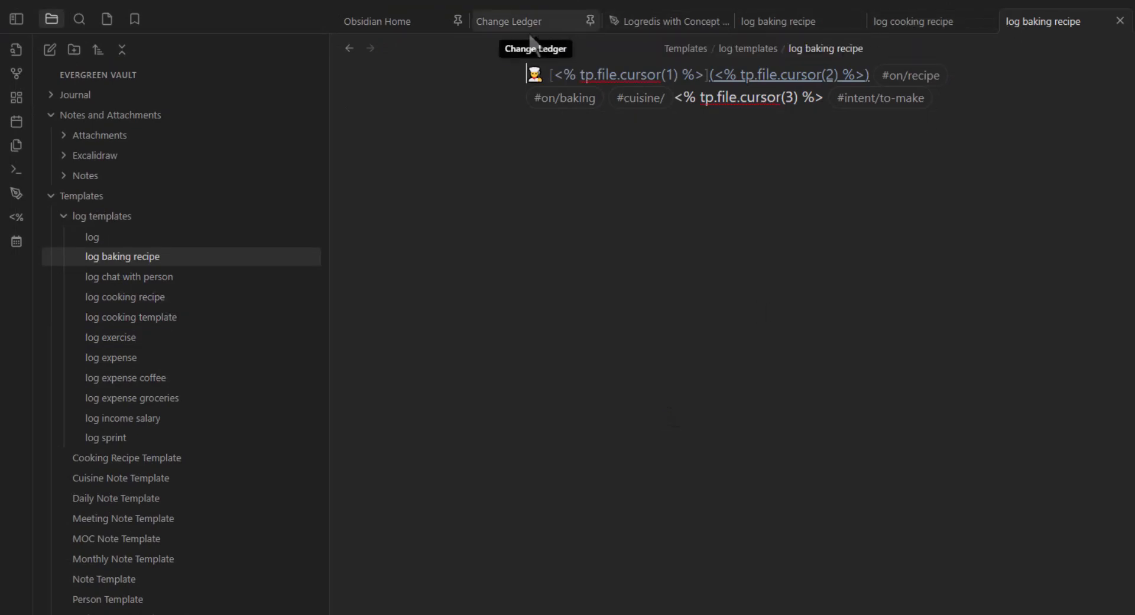
pyautogui.click(821, 30)
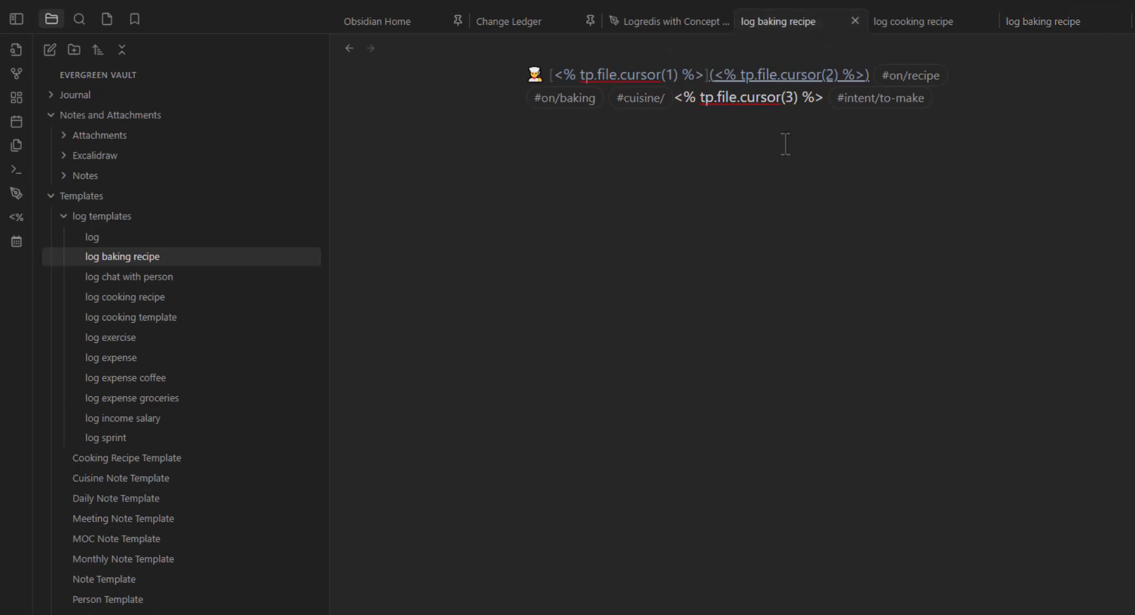
# Step: Open the note "Walkthrough - logging cooking recipes" and go to the daily note links under Logging the Recipe
pyautogui.hotkey('ctrl', 'o')
pyautogui.write('c')
pyautogui.press('BackSpace')
pyautogui.write('log co')
pyautogui.press('BackSpace')
pyautogui.press('BackSpace')
pyautogui.press('BackSpace')
pyautogui.write('coo')
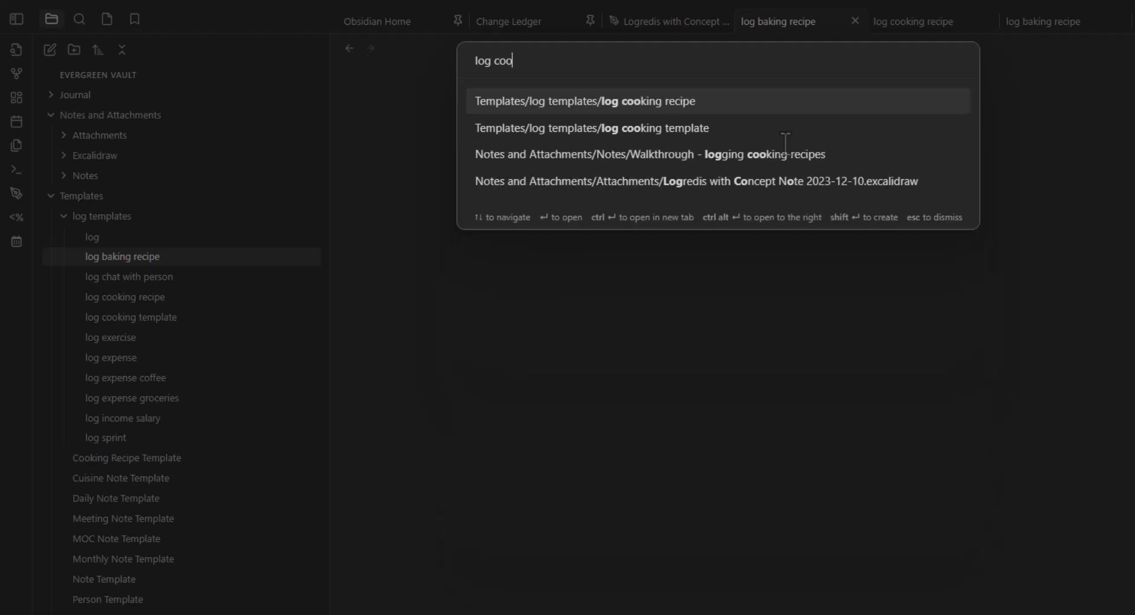
pyautogui.click(786, 154)
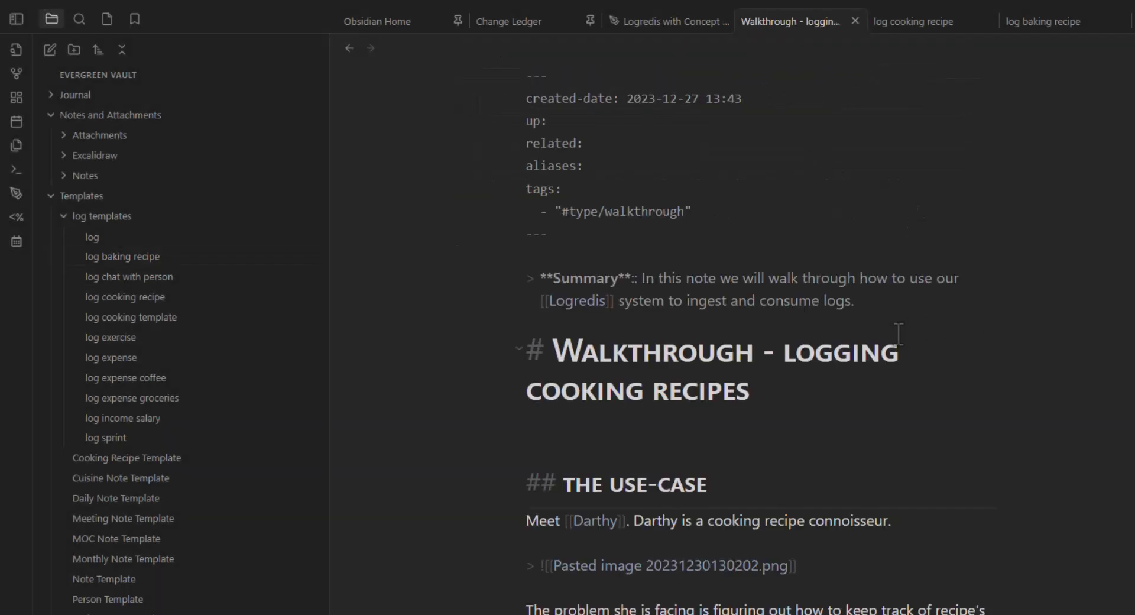
pyautogui.scroll(-2, 900, 333)
pyautogui.scroll(-20, 899, 333)
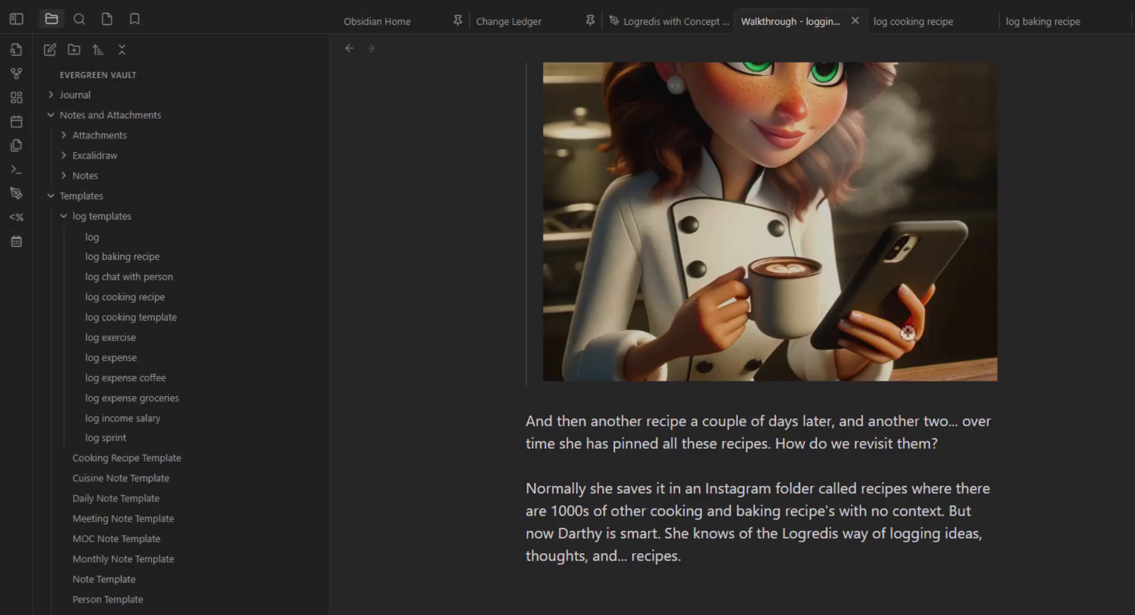
pyautogui.scroll(4, 884, 352)
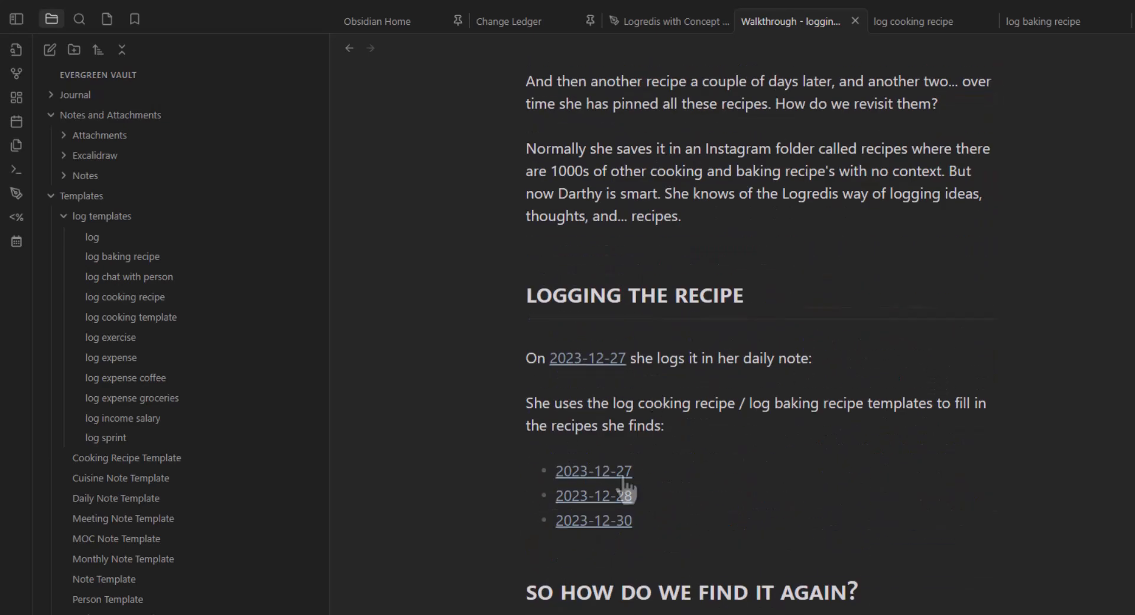
pyautogui.moveTo(587, 478)
# Step: Open the 2023-12-27 daily note in reading view and collapse its TASK LOG section
pyautogui.hotkey('ctrl', 'Tab')
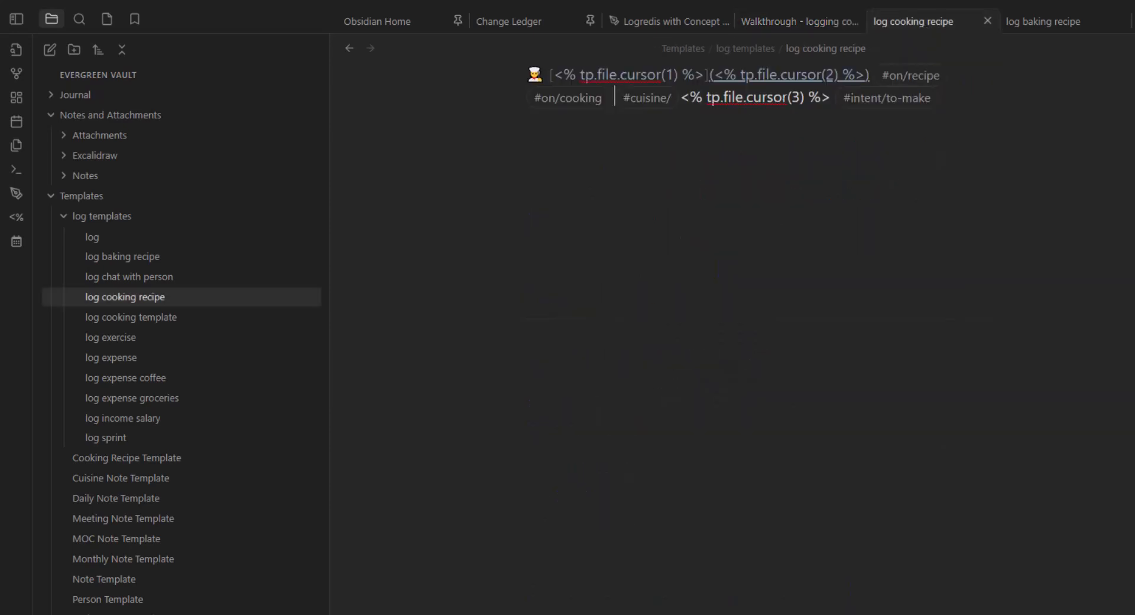
pyautogui.hotkey('alt', 'd')
pyautogui.scroll(-7, 853, 368)
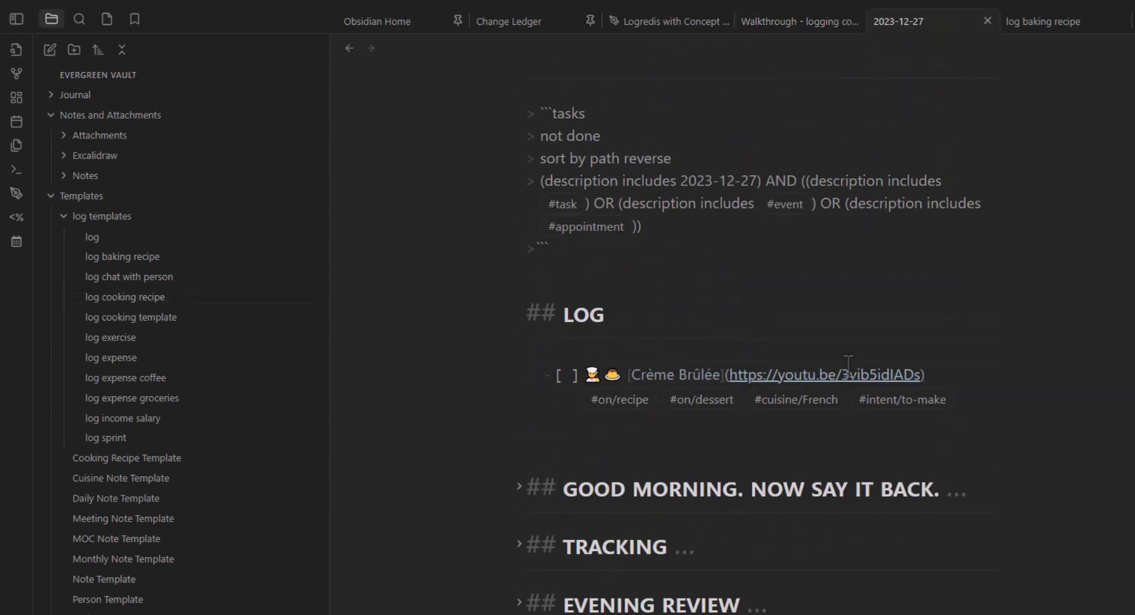
pyautogui.hotkey('ctrl', 'e')
pyautogui.scroll(6, 1035, 367)
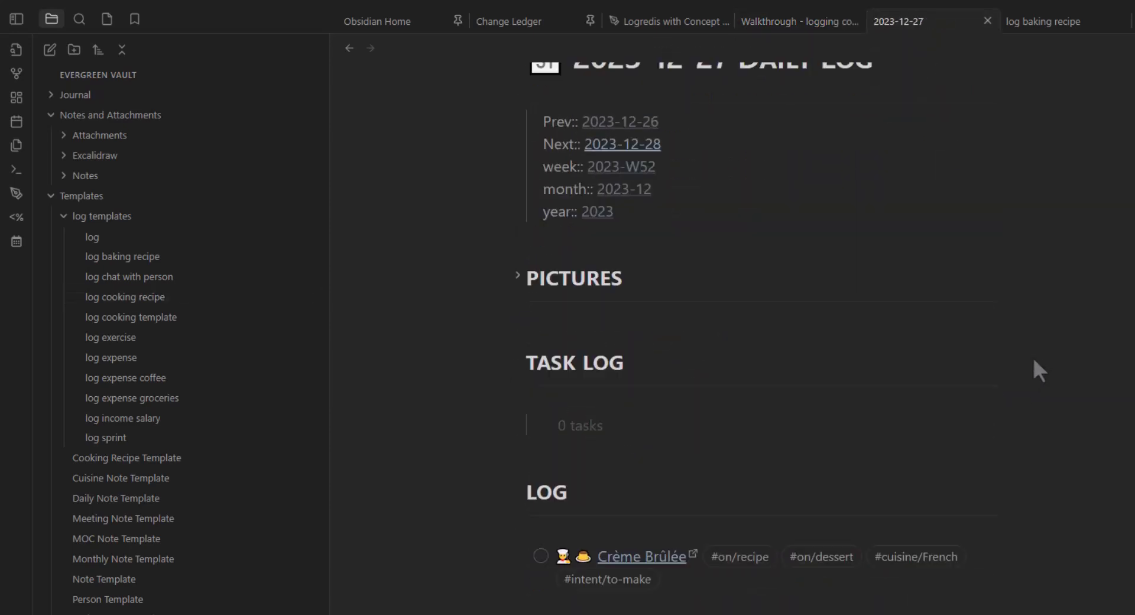
pyautogui.click(517, 403)
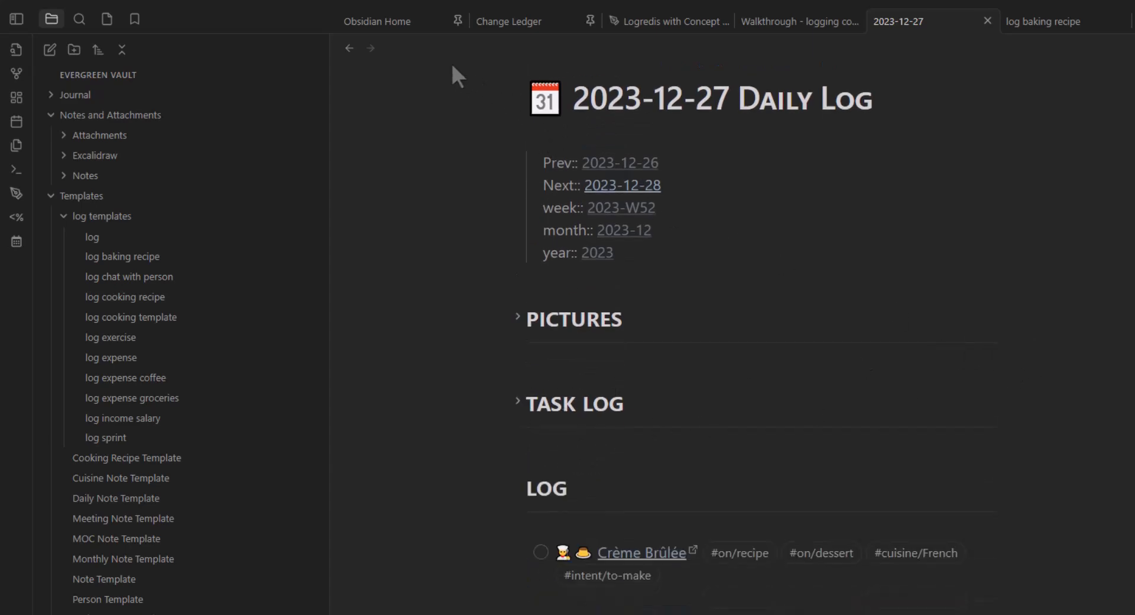
# Step: Capture a screenshot of the 2023-12-27 daily note from its title down to the Crème Brûlée entry under LOG
pyautogui.press('super+shift+s')
pyautogui.moveTo(431, 73); pyautogui.dragTo(1118, 575)
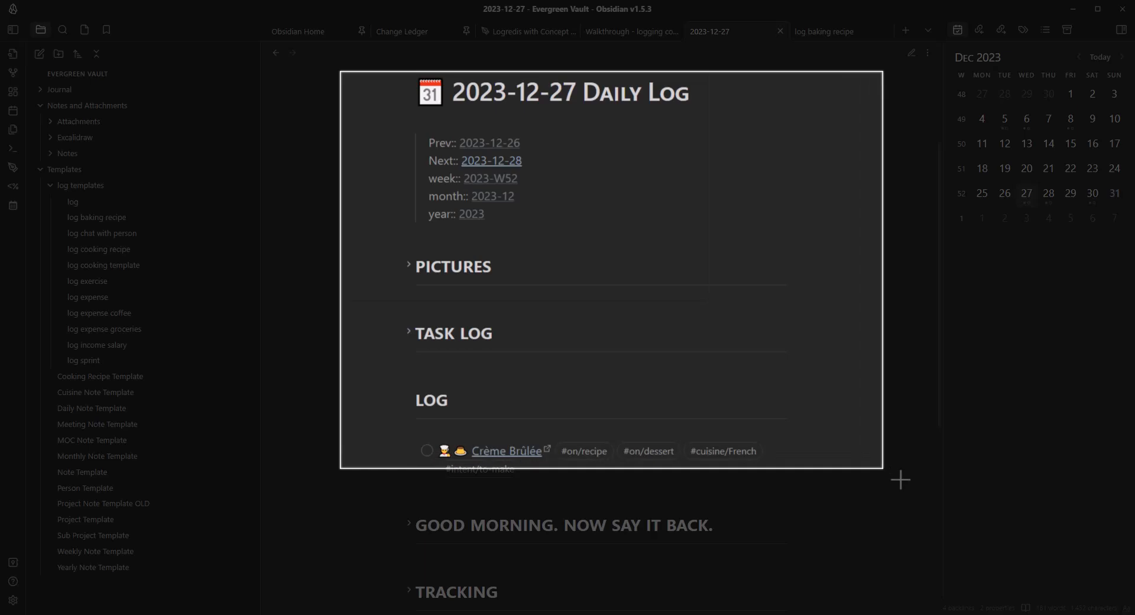
pyautogui.moveTo(900, 479); pyautogui.dragTo(922, 497)
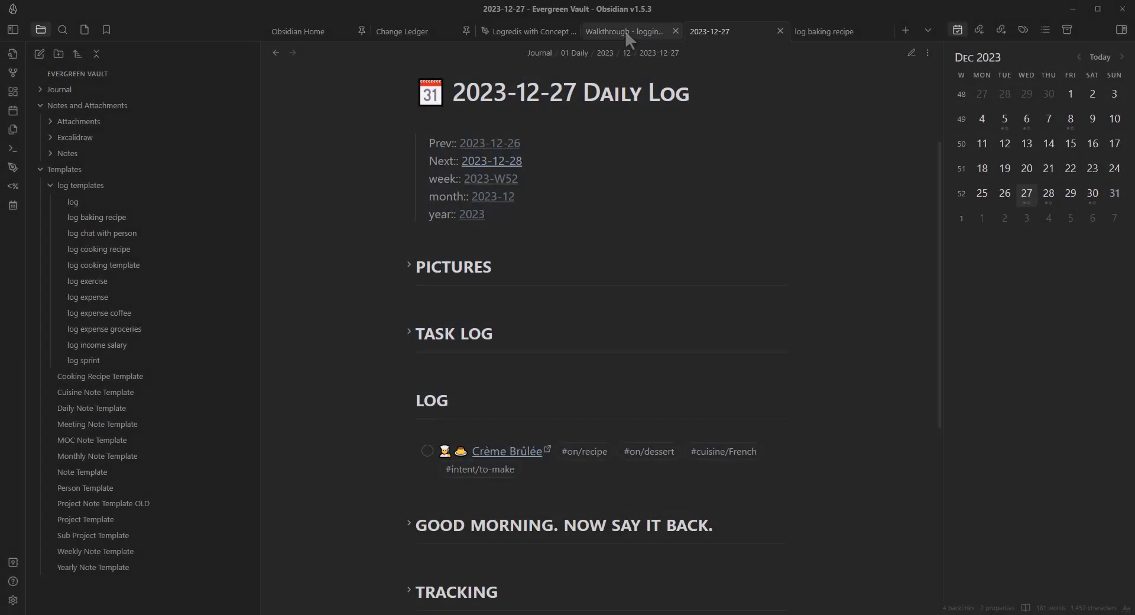
# Step: Paste the captured screenshot as a nested bullet beneath the 2023-12-27 link under Logging the Recipe in the cooking recipes walkthrough note
pyautogui.click(625, 30)
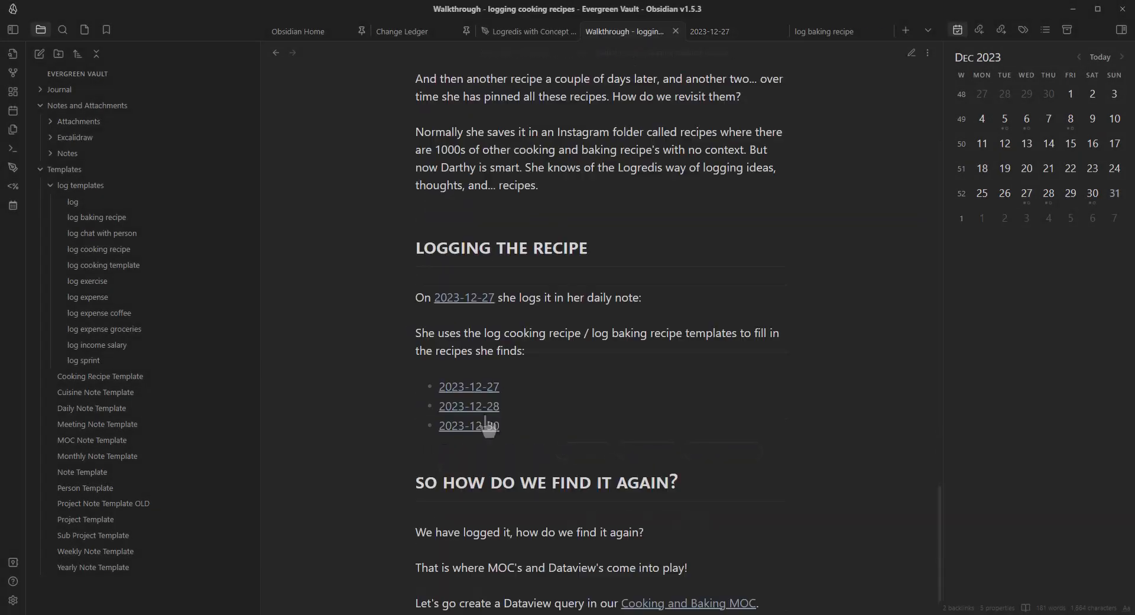
pyautogui.moveTo(496, 406)
pyautogui.hotkey('ctrl', 'e')
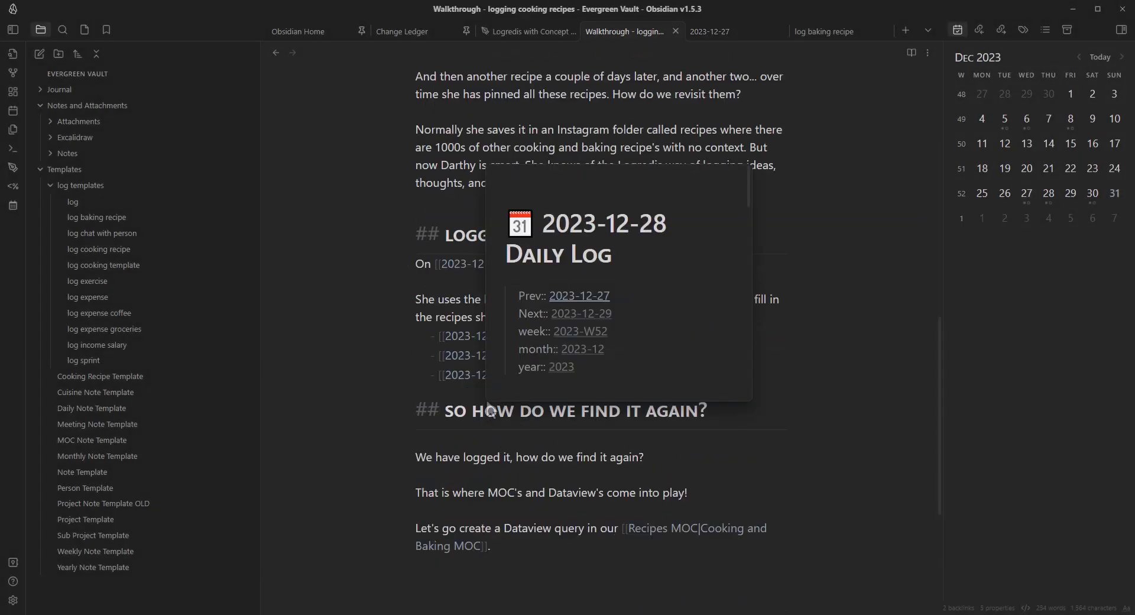
pyautogui.click(541, 338)
pyautogui.press('Return')
pyautogui.press('Tab')
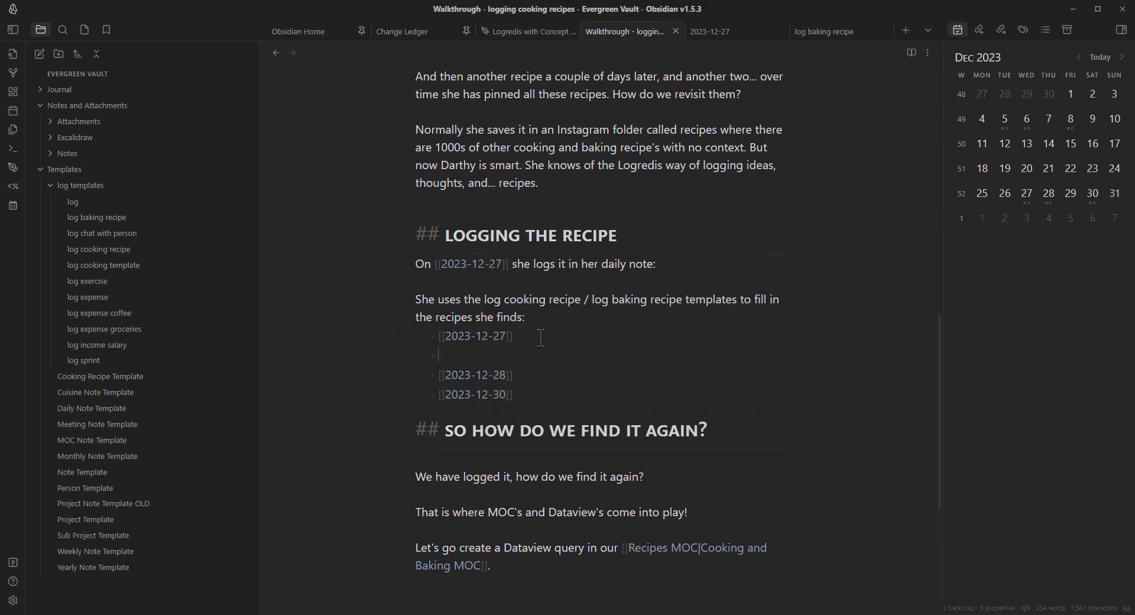
pyautogui.write('![[Pasted image 20231231091020.png]]')
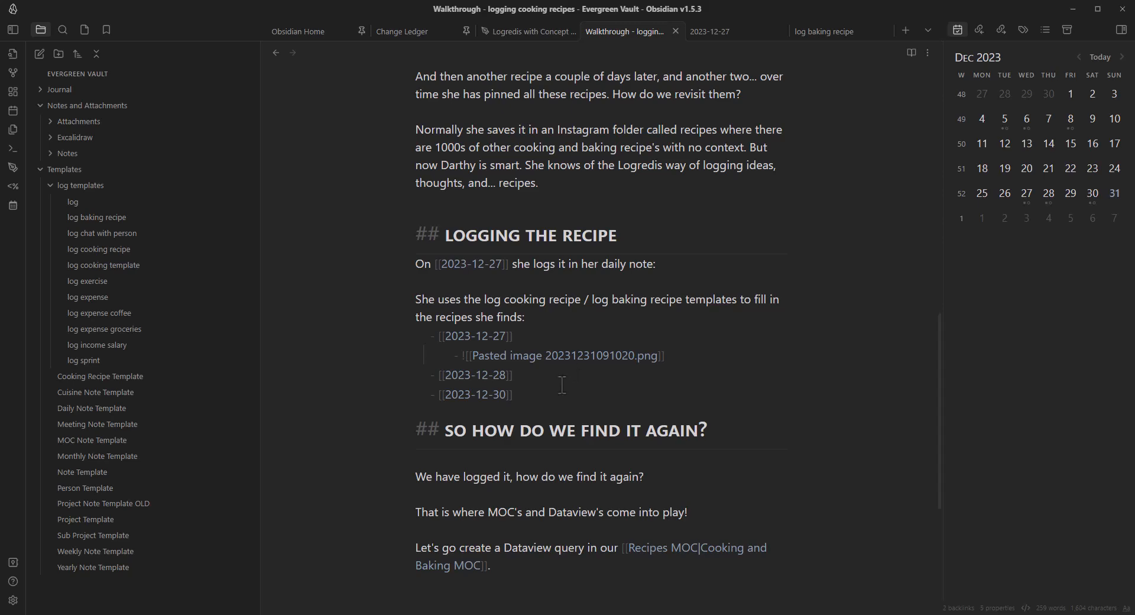
# Step: Open the 2023-12-28 daily note from the walkthrough's link list and add an empty checkbox item under its LOG heading
pyautogui.keyDown('ctrl'); pyautogui.click(473, 375); pyautogui.keyUp('ctrl')
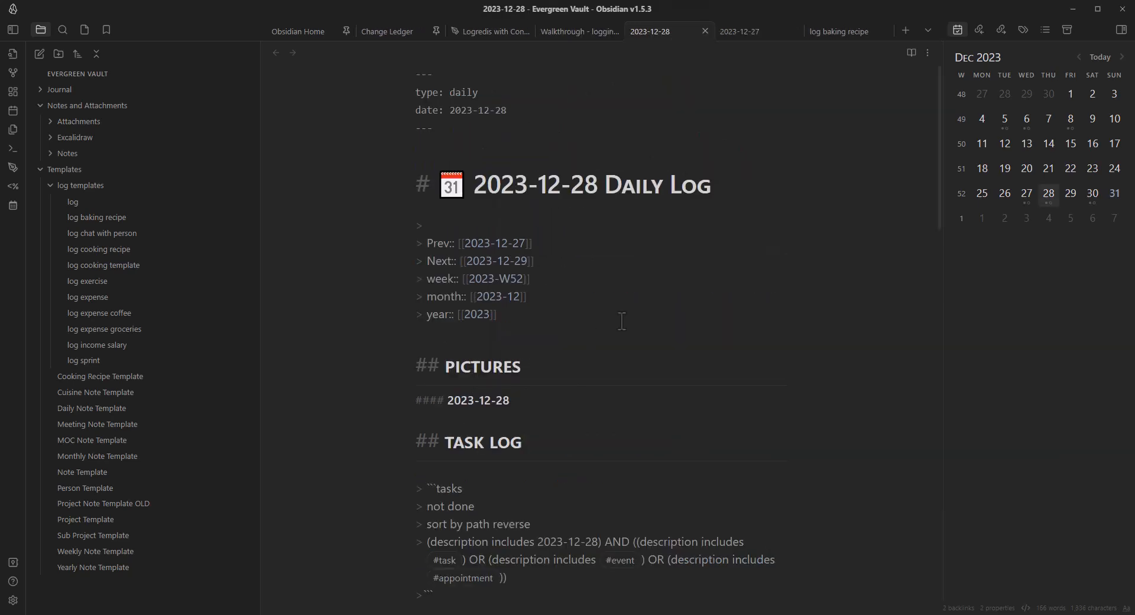
pyautogui.scroll(-6, 609, 328)
pyautogui.click(472, 318)
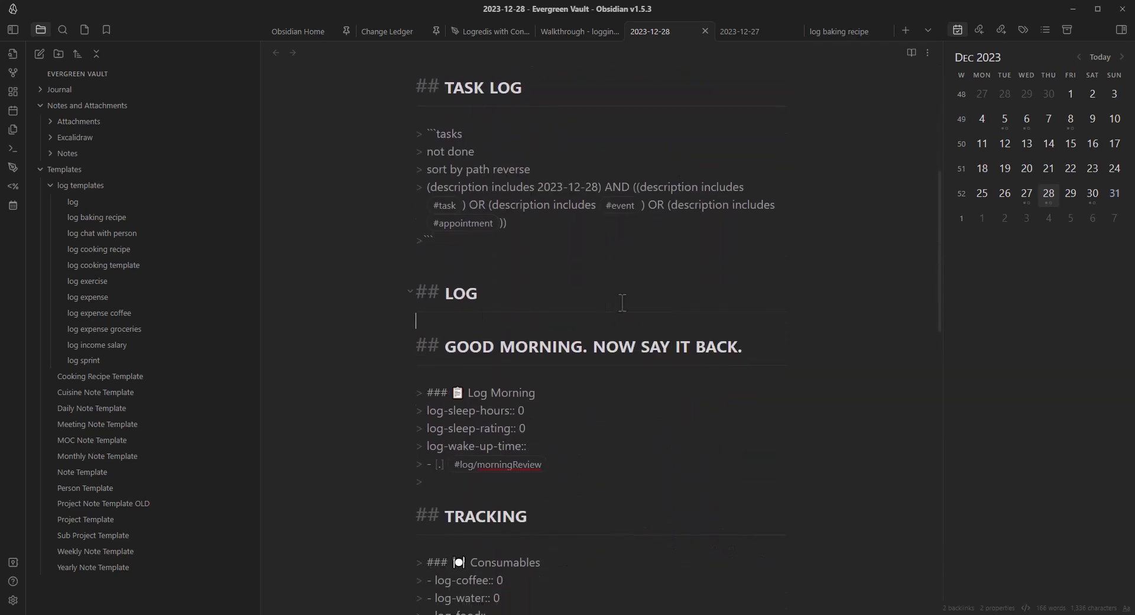
pyautogui.press('Return')
pyautogui.press('Up')
pyautogui.press('Return')
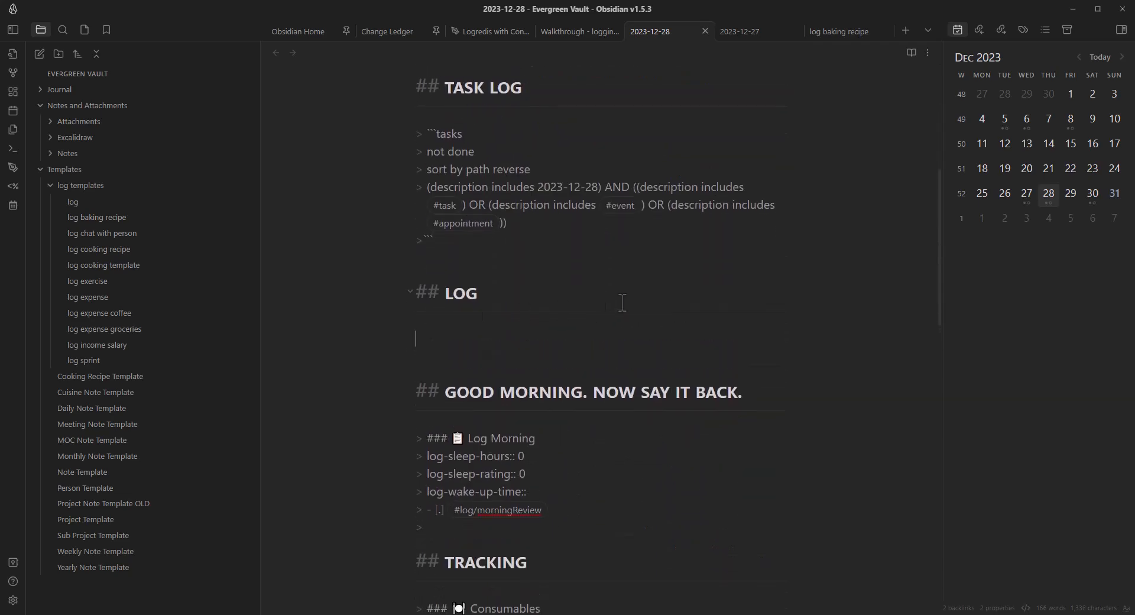
pyautogui.write('- [ ]')
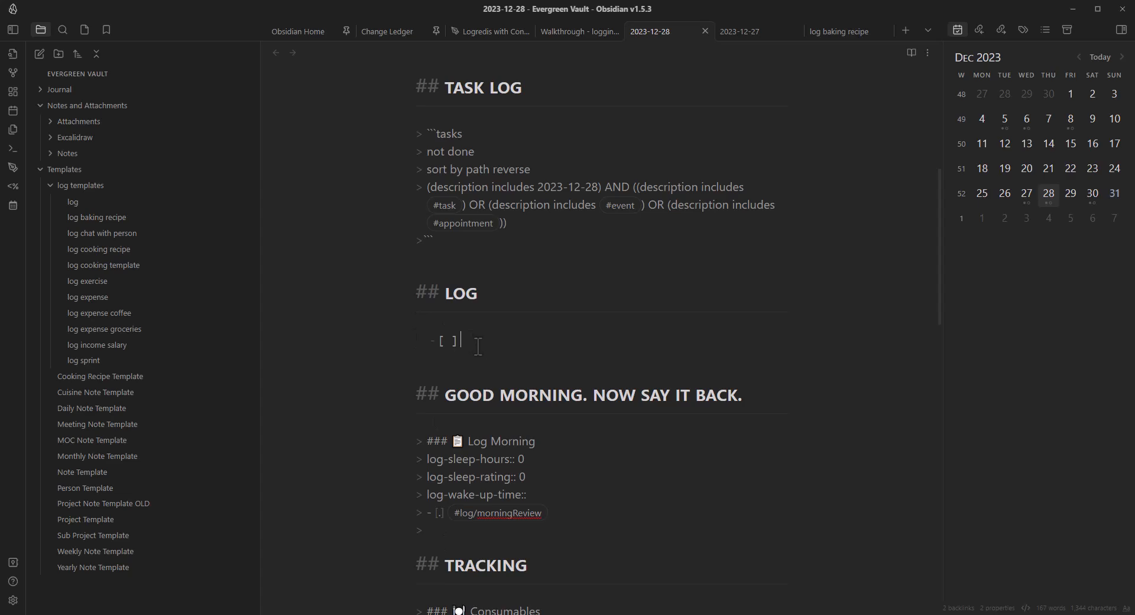
pyautogui.hotkey('alt', 'e')
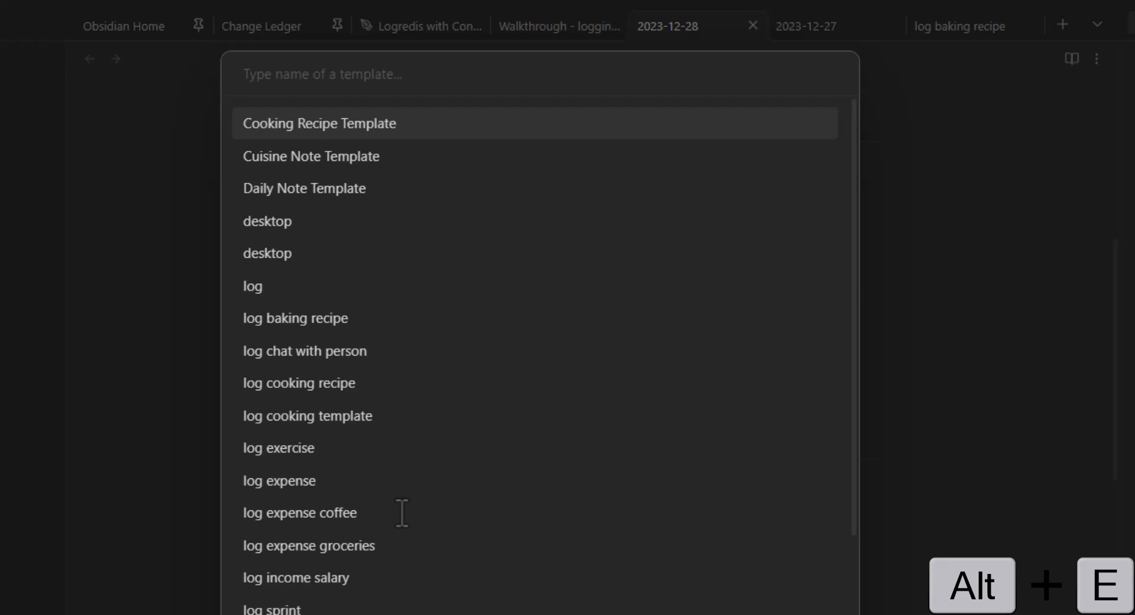
pyautogui.write('log cook')
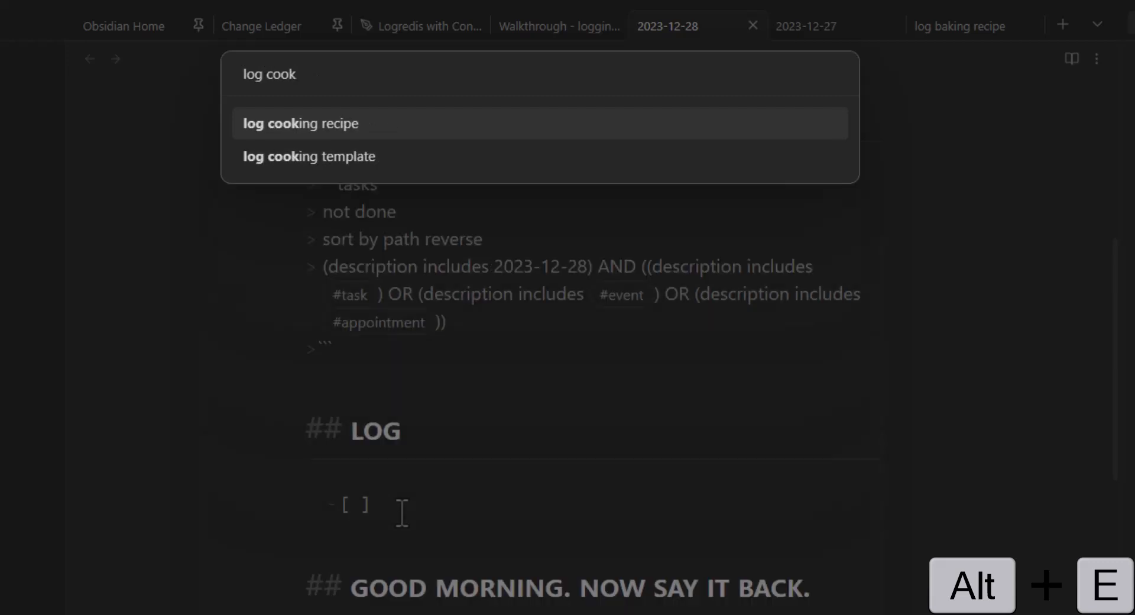
pyautogui.press('Return')
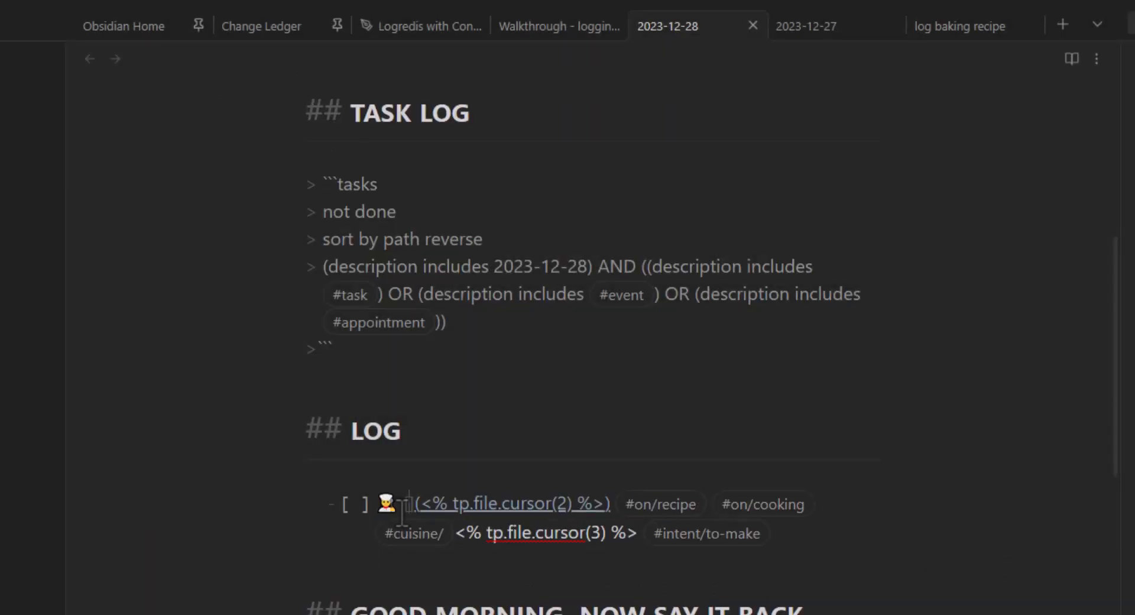
pyautogui.write('Ultimate ')
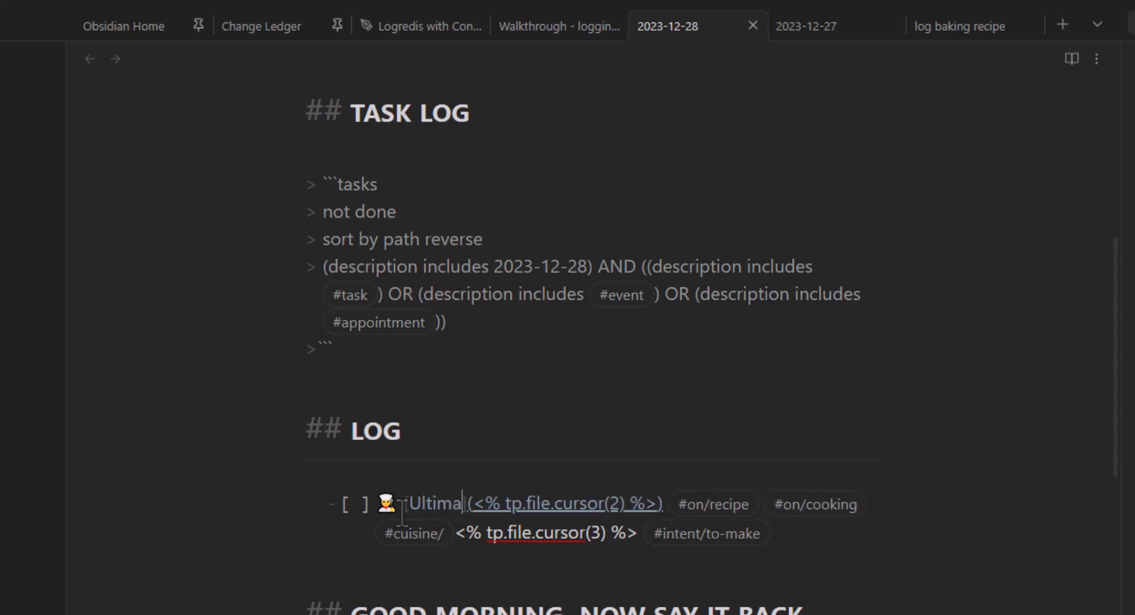
pyautogui.write('Lasagne')
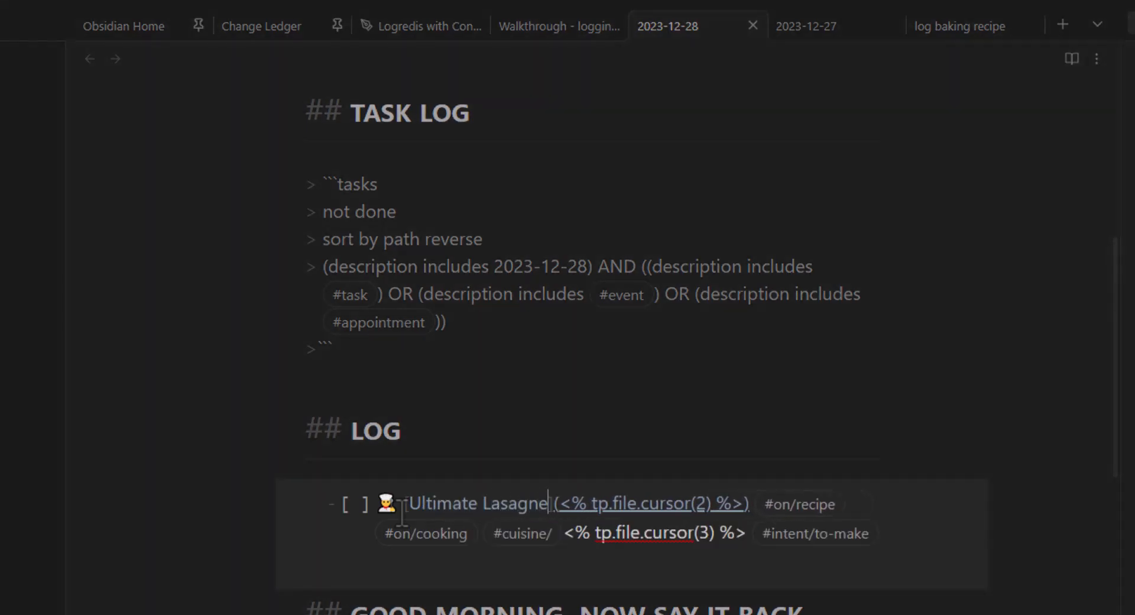
pyautogui.hotkey('alt', 'Tab')
pyautogui.write('https://youtu.be/qEowX-vOb4E?si=UUbmNQigsAlu-ZIk')
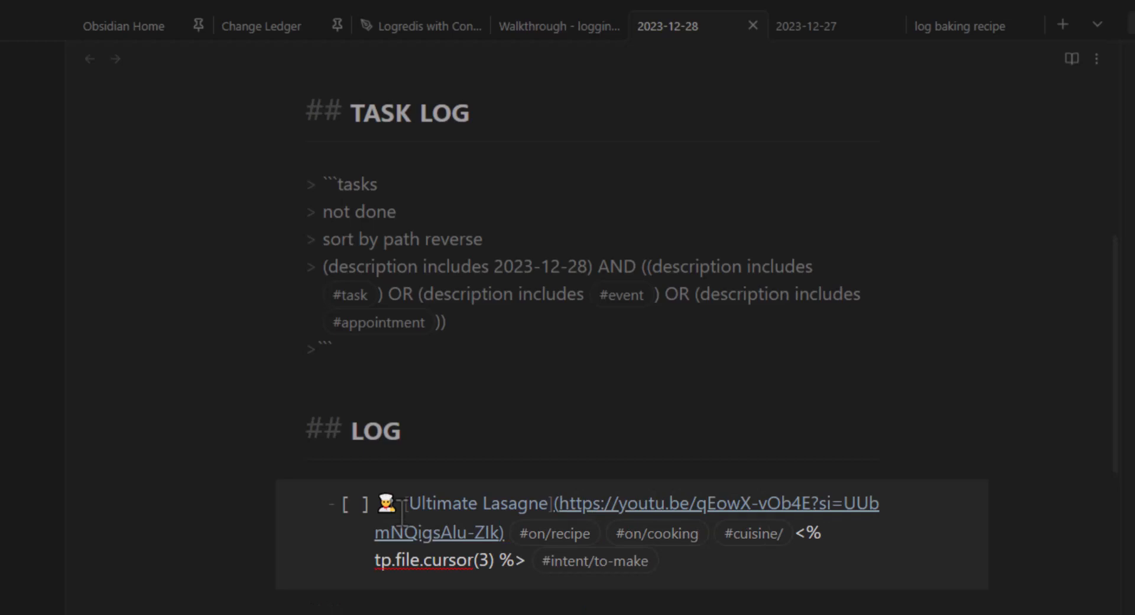
pyautogui.hotkey('alt', 'Tab')
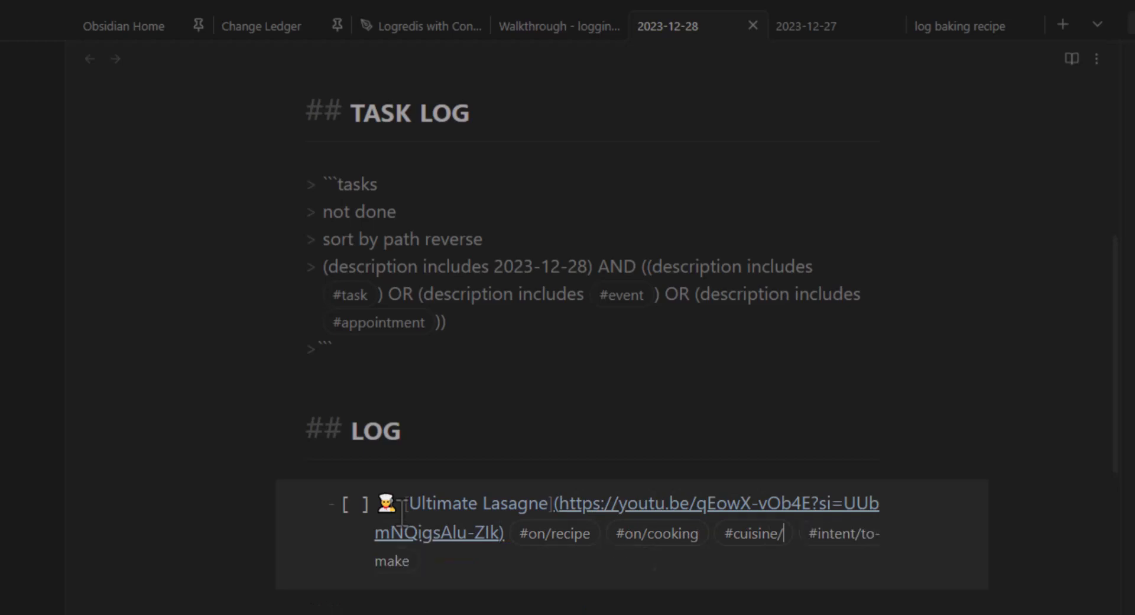
# Step: Tag the Ultimate Lasagne entry with #cuisine/italian and #cuisine/pasta
pyautogui.write('italian')
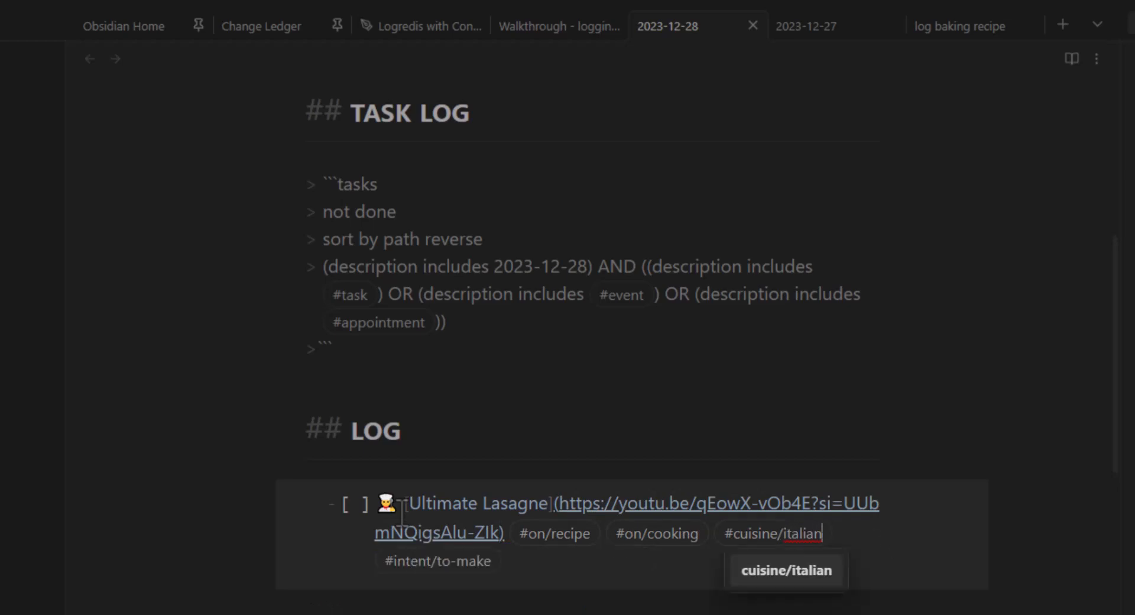
pyautogui.write(' #cuisine')
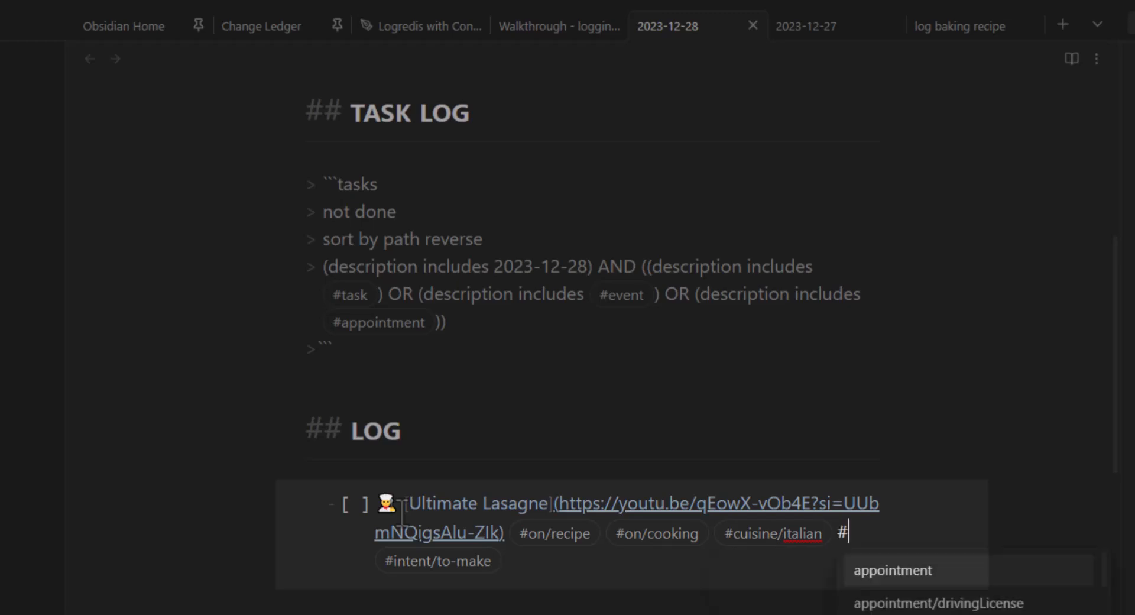
pyautogui.write('/pasta')
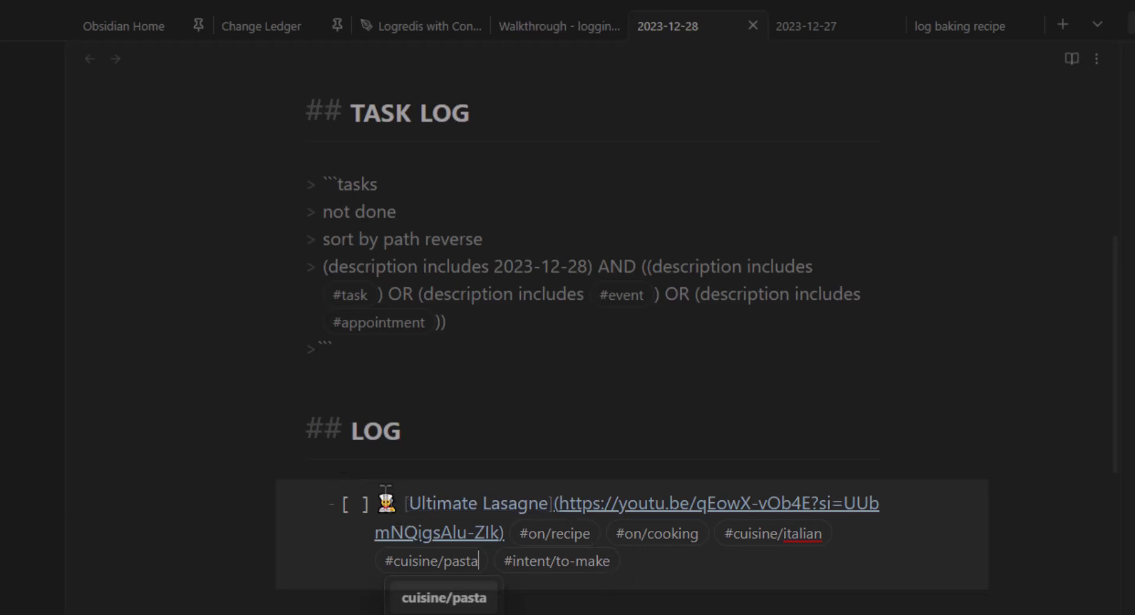
# Step: Insert the pasta emoji after the chef emoji in the Ultimate Lasagne entry
pyautogui.click(399, 504)
pyautogui.press('super+period')
pyautogui.write('past')
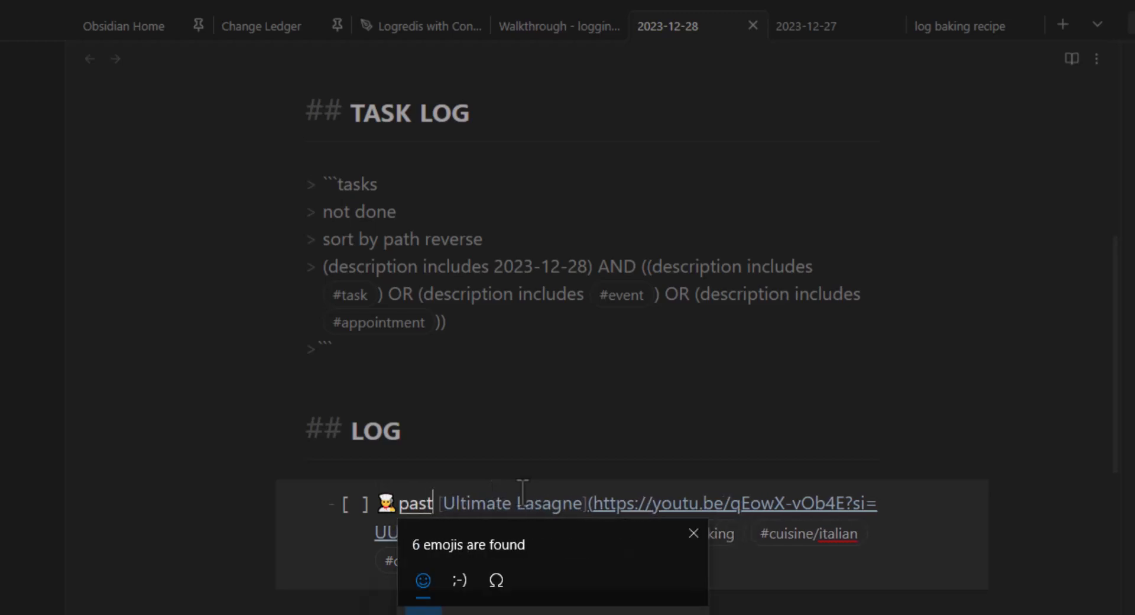
pyautogui.press('Return')
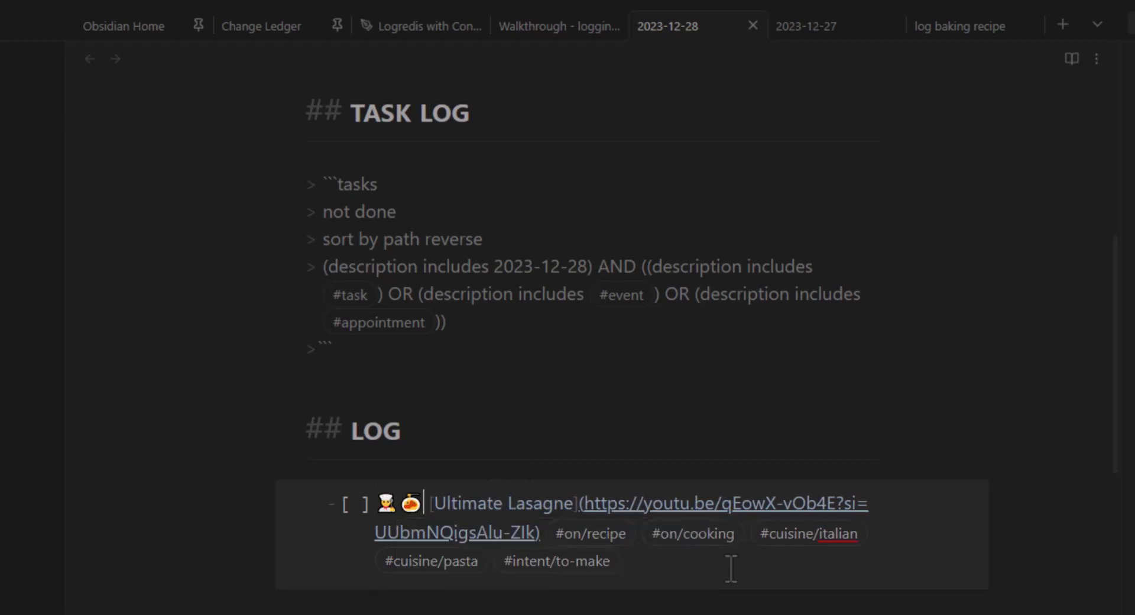
# Step: Add a second checkbox item below Ultimate Lasagne and insert the log cooking recipe template in it
pyautogui.click(676, 560)
pyautogui.press('Return')
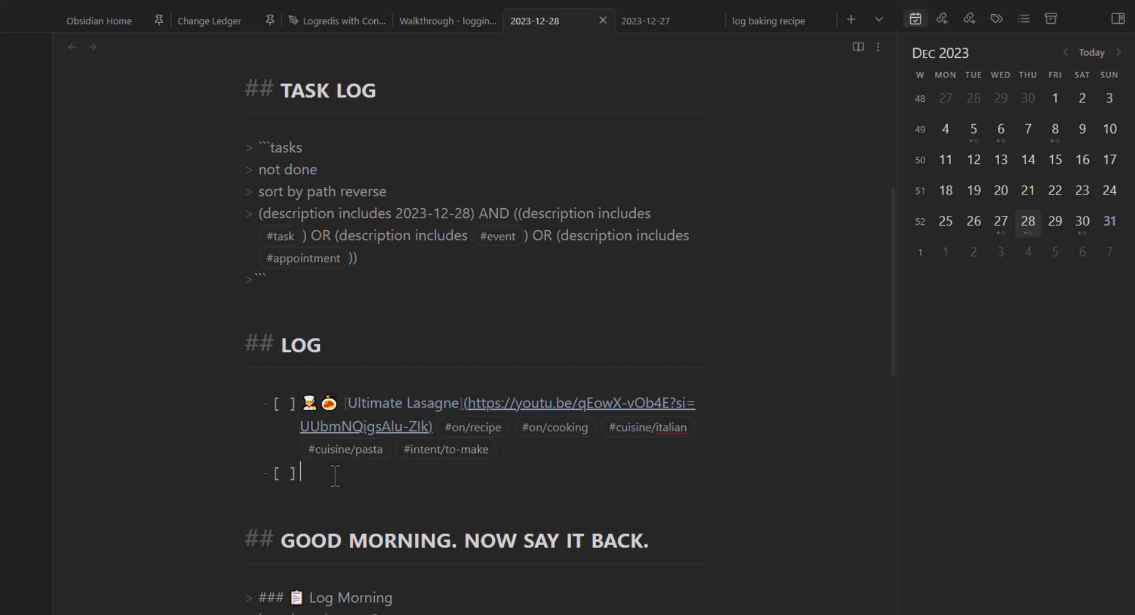
pyautogui.hotkey('alt', 'e')
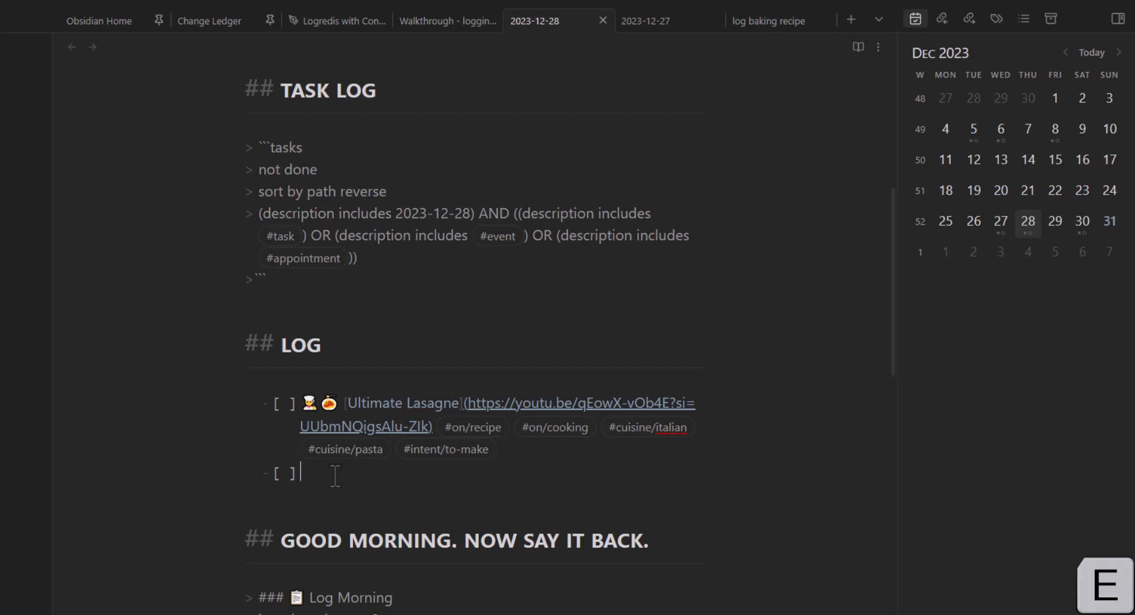
pyautogui.write('log cook')
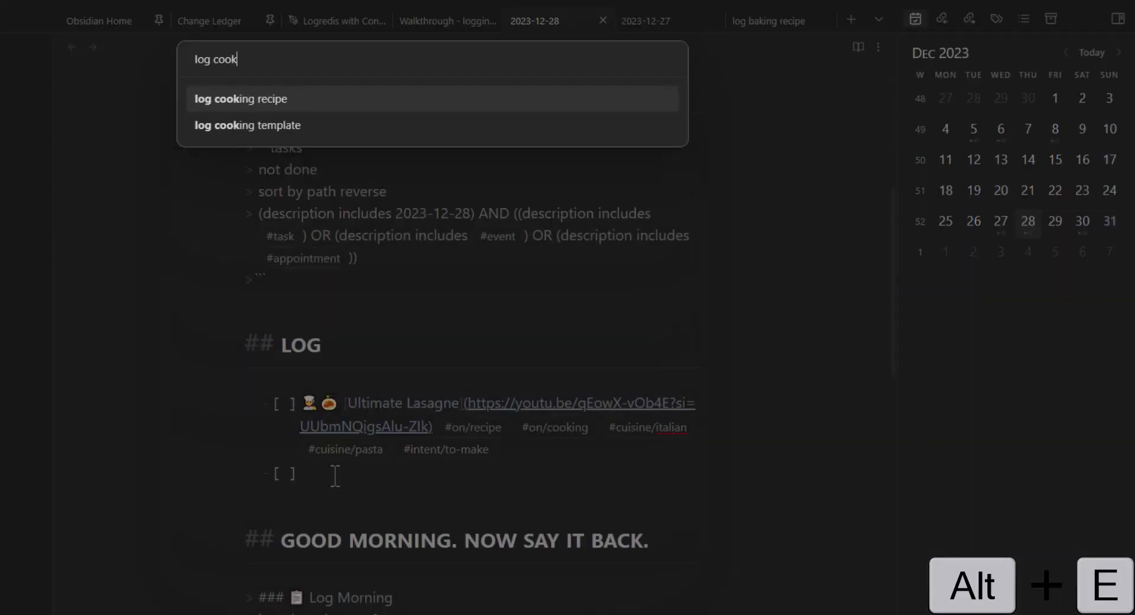
pyautogui.press('Return')
pyautogui.write('Chci')
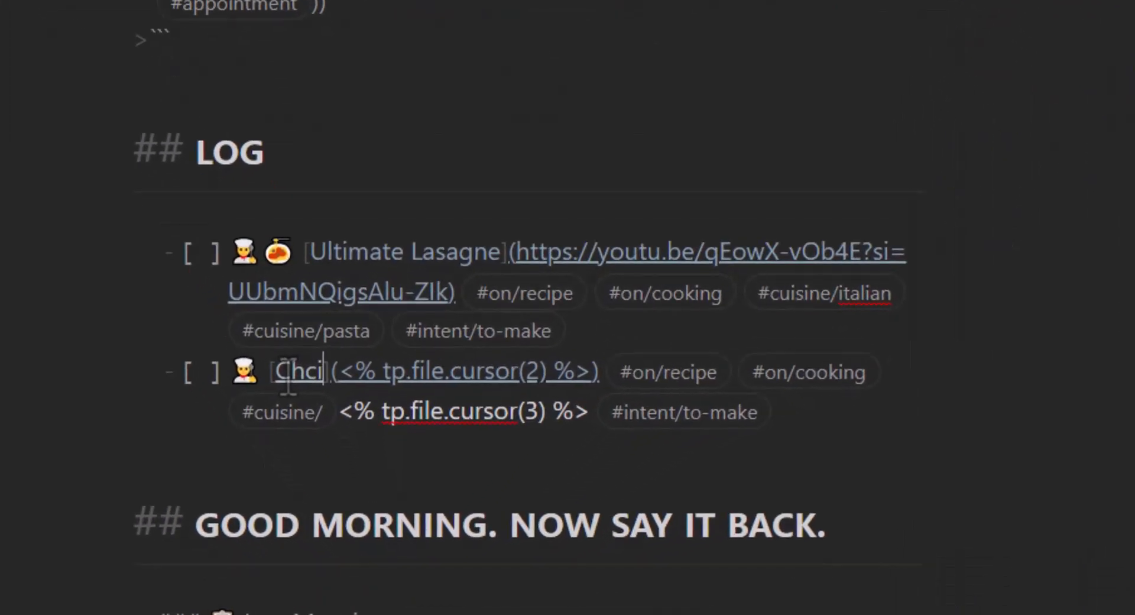
pyautogui.press('BackSpace')
pyautogui.press('BackSpace')
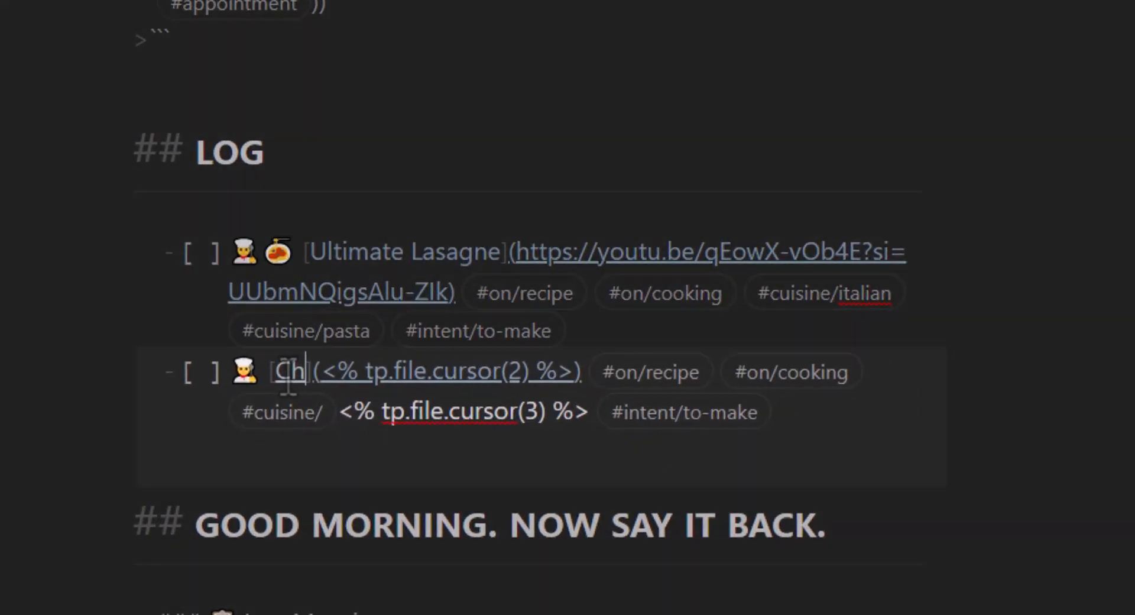
pyautogui.write('ickp')
pyautogui.write('ea Curry')
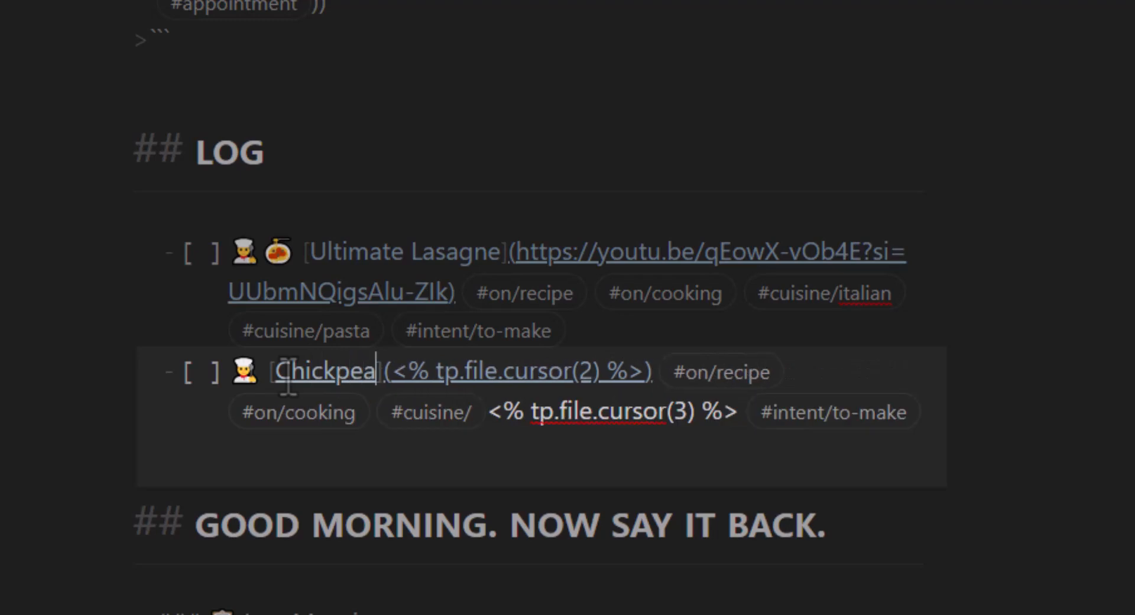
pyautogui.hotkey('alt', 'Tab')
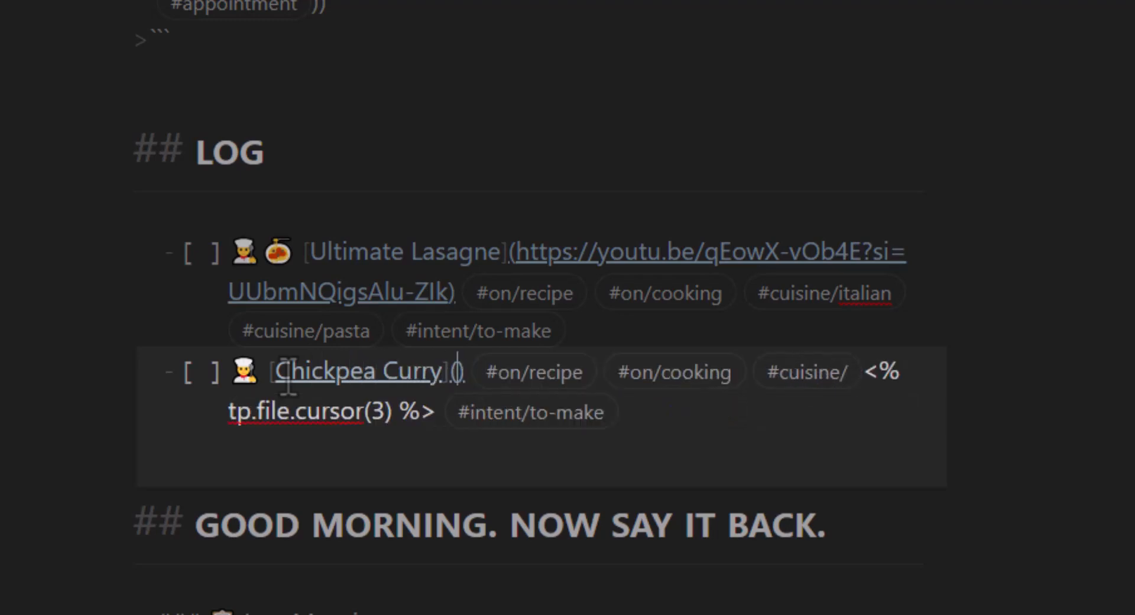
pyautogui.write('https://youtu.be/5bsvxIDkm4g?si=d20gxKOfEH5TIvbq')
pyautogui.hotkey('alt', 'Tab')
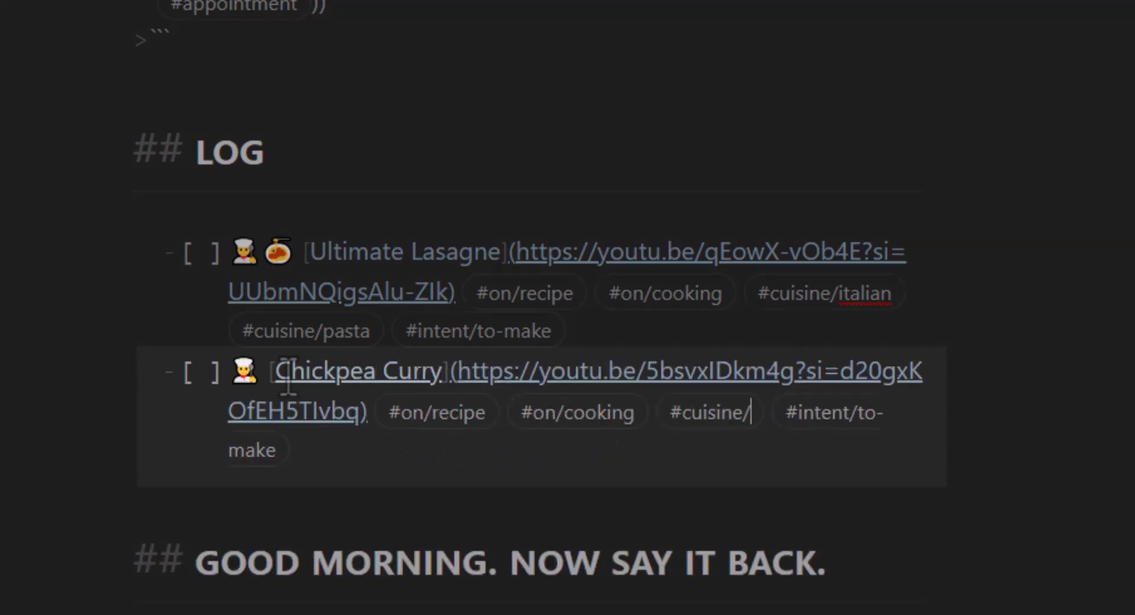
# Step: Tag the Chickpea Curry entry with #cuisine/Indian and #cuisine/curry
pyautogui.write('Indian')
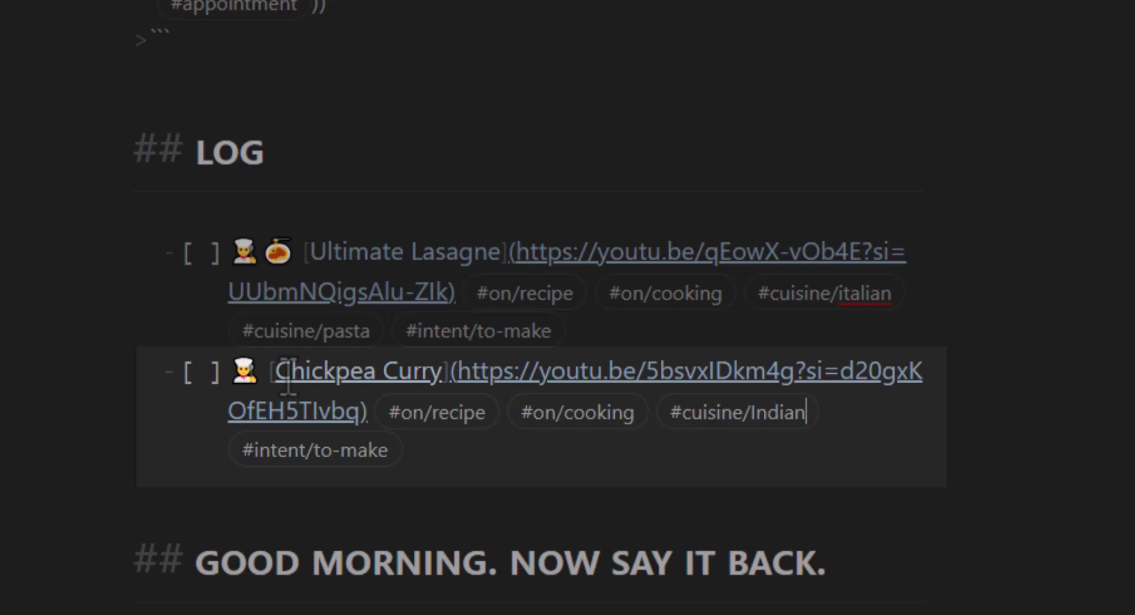
pyautogui.write(' #cuisine')
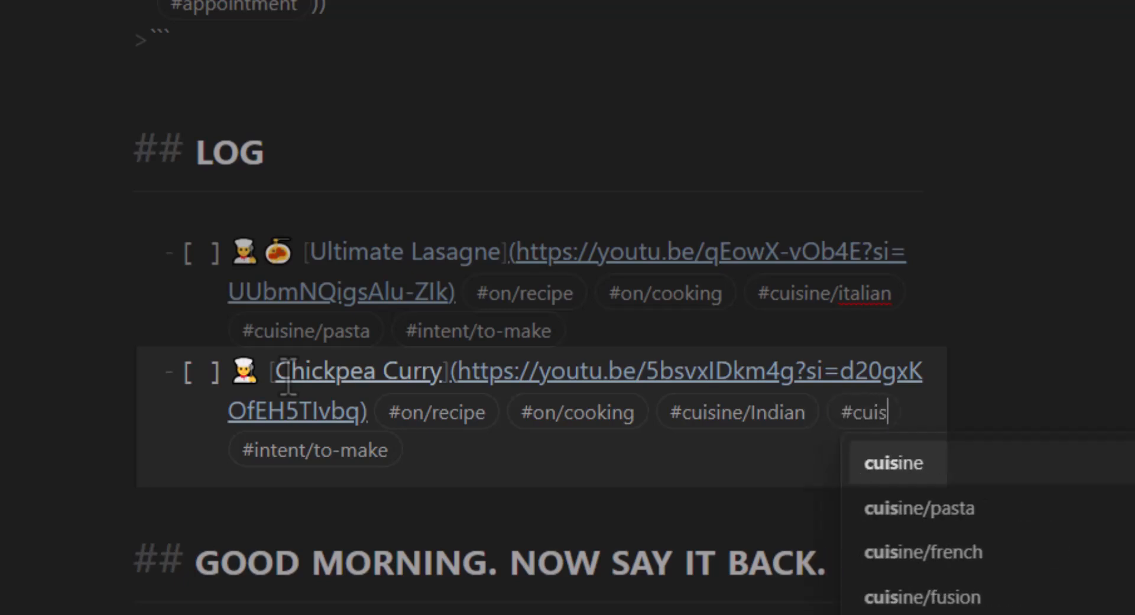
pyautogui.write('/curry')
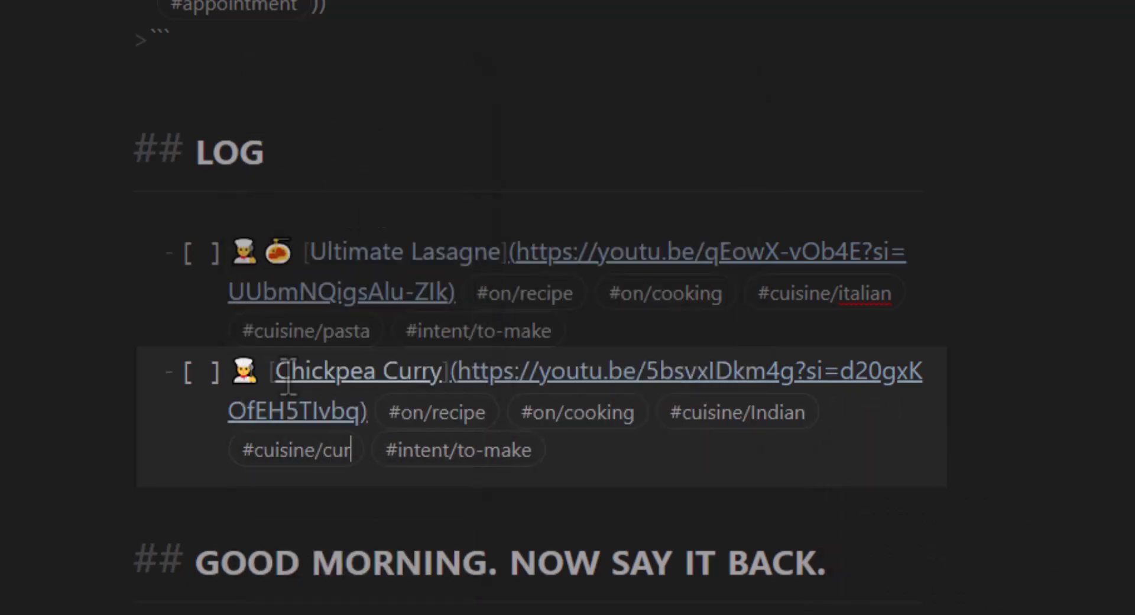
pyautogui.click(587, 456)
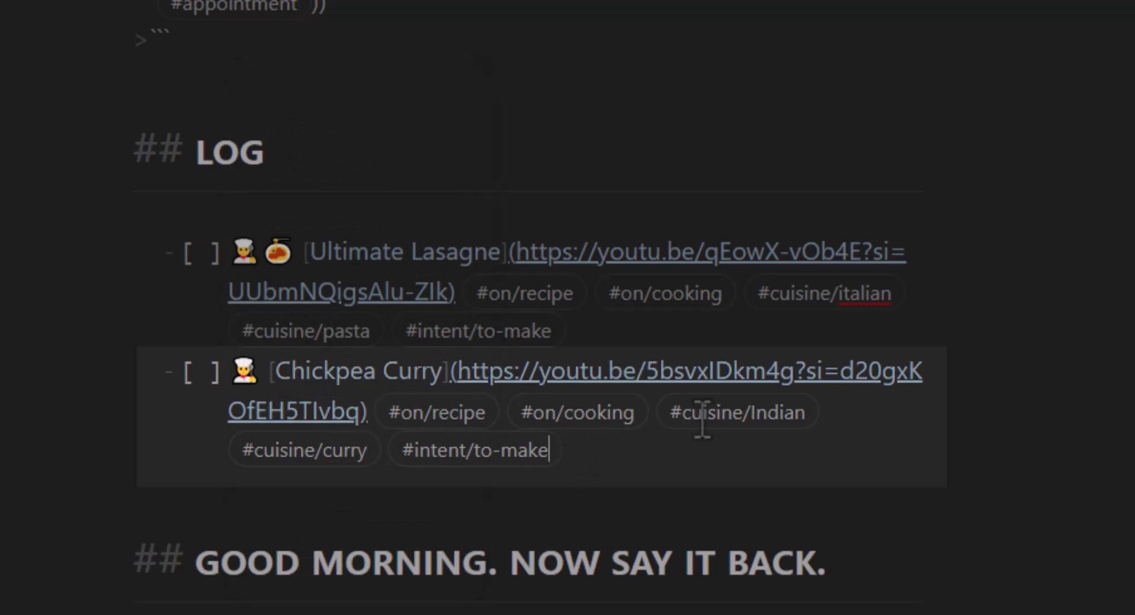
# Step: Insert the curry rice emoji after the chef emoji in the Chickpea Curry entry, and select both recipe entries under LOG
pyautogui.click(260, 373)
pyautogui.press('super+period')
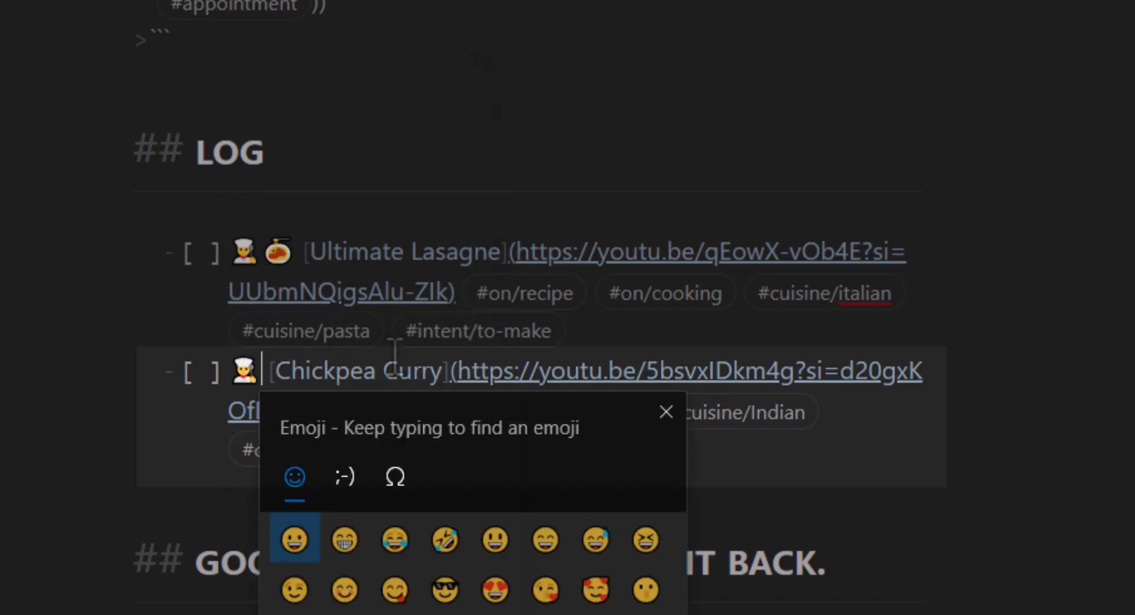
pyautogui.write('rice')
pyautogui.click(495, 539)
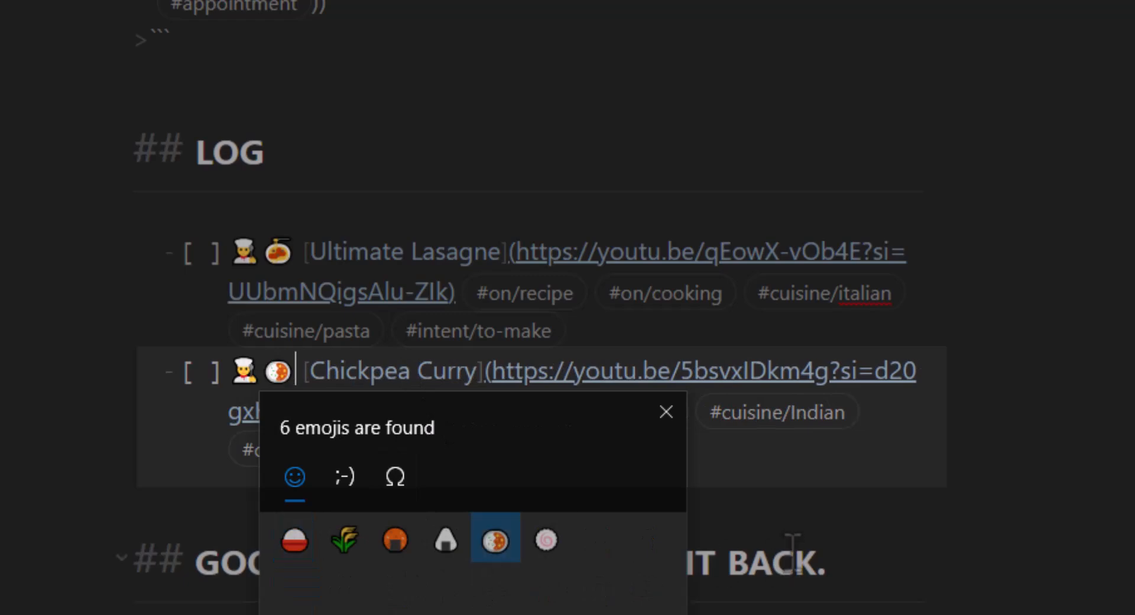
pyautogui.click(783, 451)
pyautogui.moveTo(789, 502); pyautogui.dragTo(109, 195)
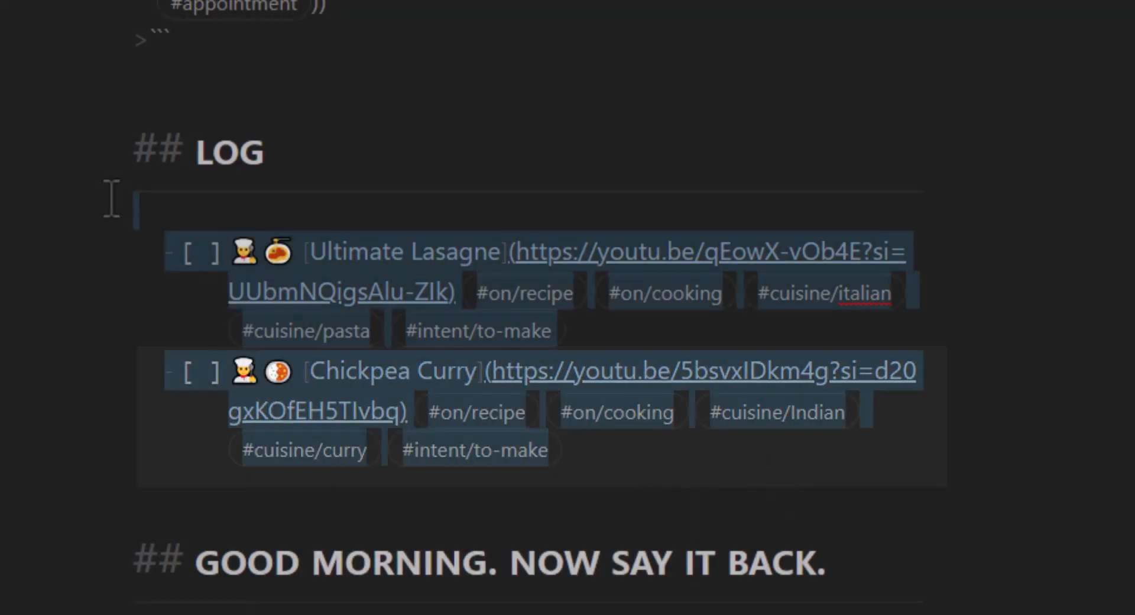
# Step: Collapse the TASK LOG and PICTURES sections of the 2023-12-28 daily note and deselect the recipe entries
pyautogui.click(410, 384)
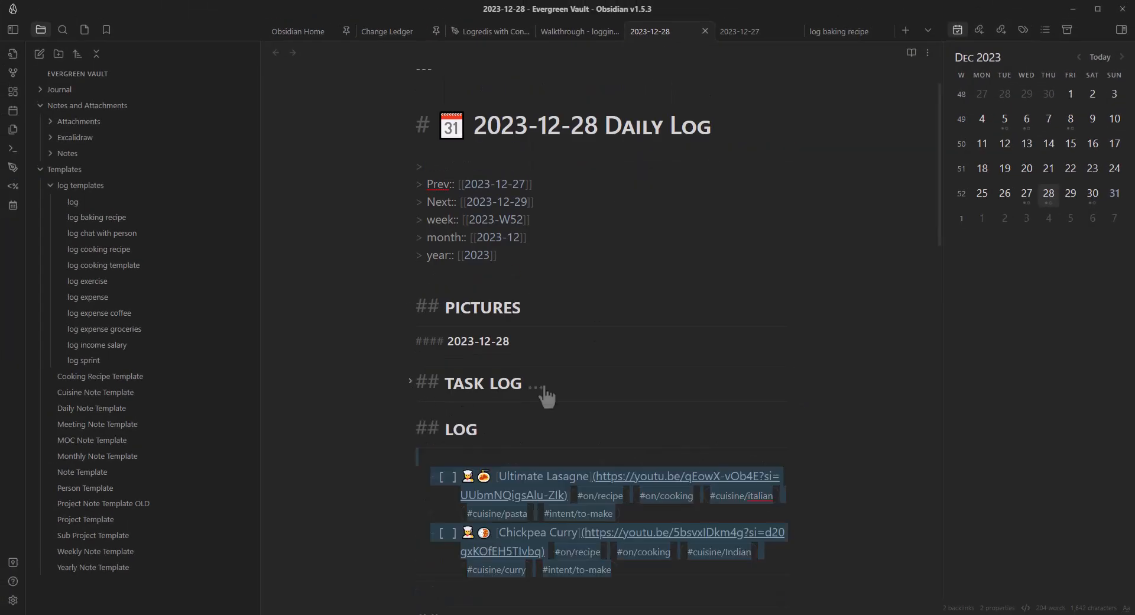
pyautogui.scroll(2, 412, 407)
pyautogui.click(409, 365)
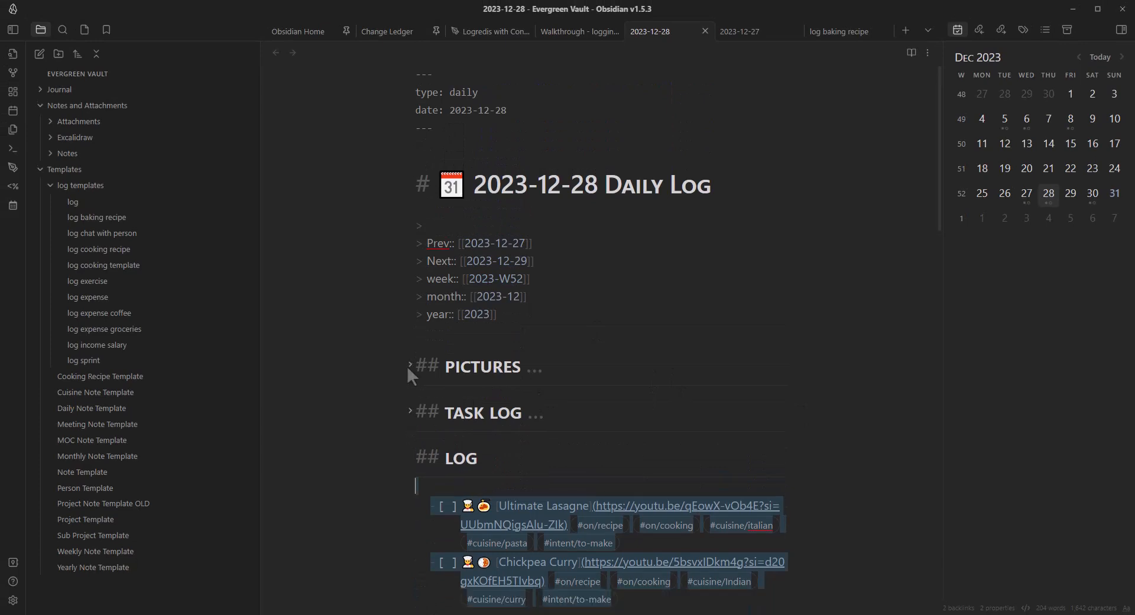
pyautogui.click(848, 393)
pyautogui.scroll(-1, 819, 516)
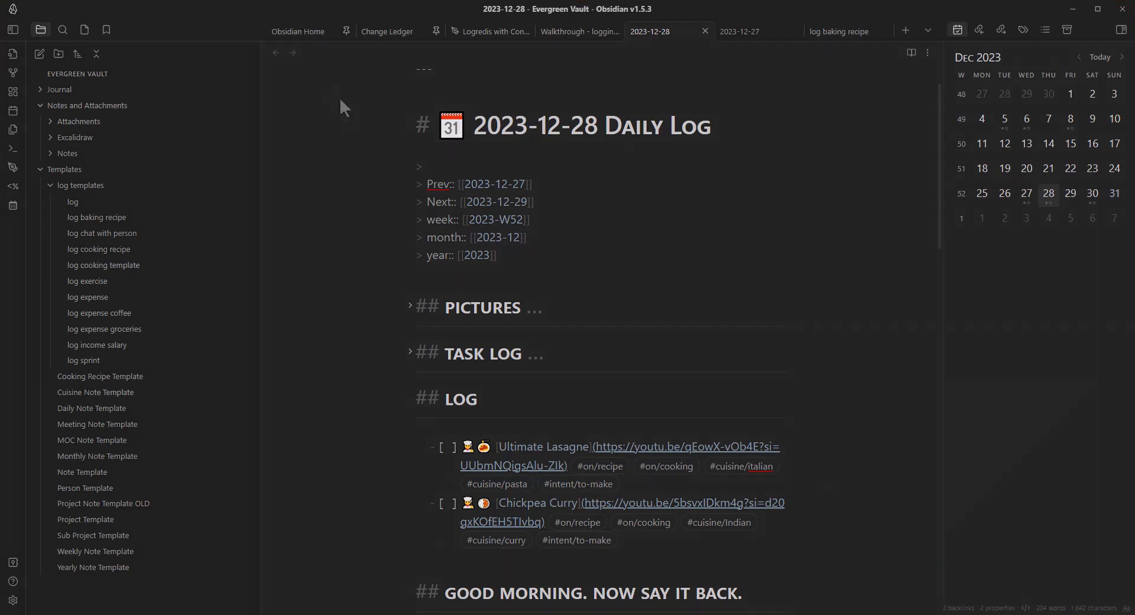
# Step: Capture a screenshot of the 2023-12-28 note and paste it as a nested bullet under [[2023-12-28]] in the walkthrough note
pyautogui.press('Print')
pyautogui.moveTo(330, 91); pyautogui.dragTo(912, 562)
pyautogui.click(567, 34)
pyautogui.click(519, 376)
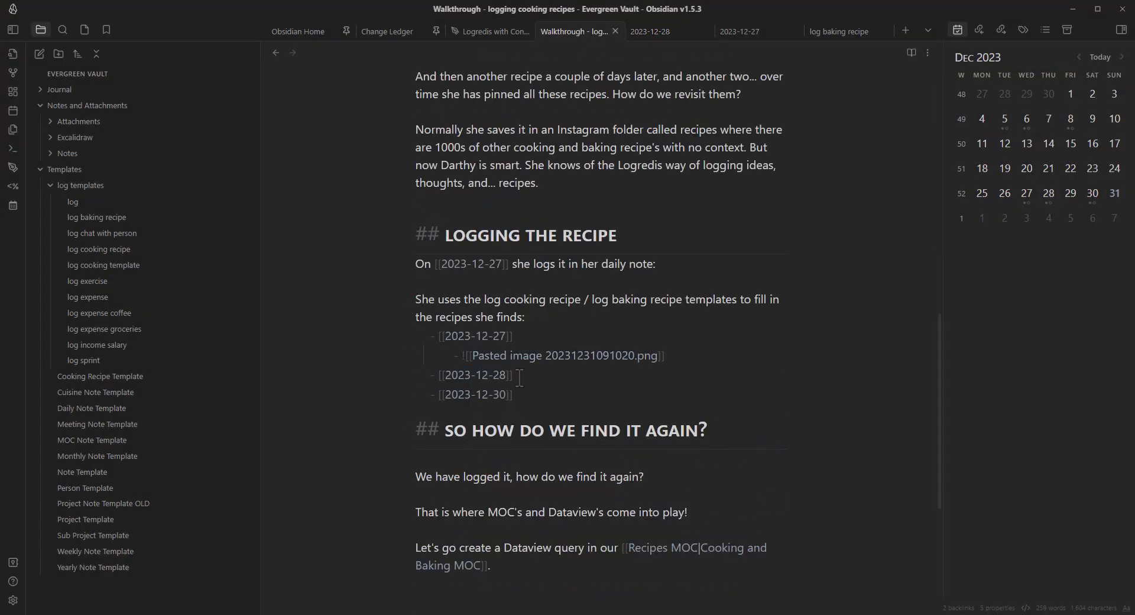
pyautogui.press('Return')
pyautogui.press('Tab')
pyautogui.write('![[Pasted image 20231231091247.png]]')
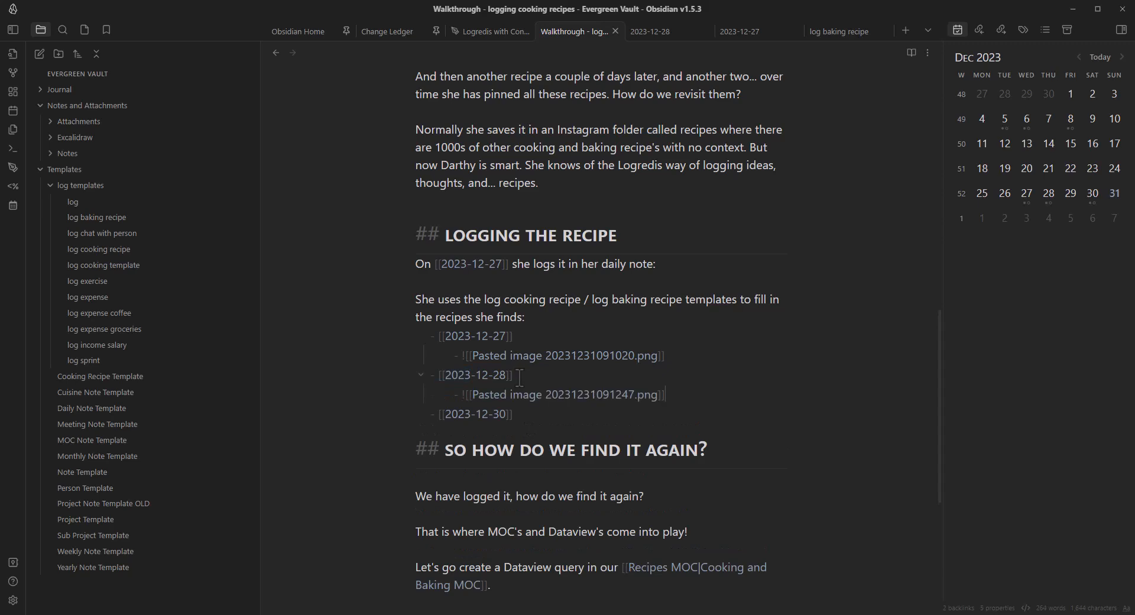
# Step: Open the 2023-12-30 daily note from the walkthrough and collapse its PICTURES and TASK LOG sections
pyautogui.click(489, 413)
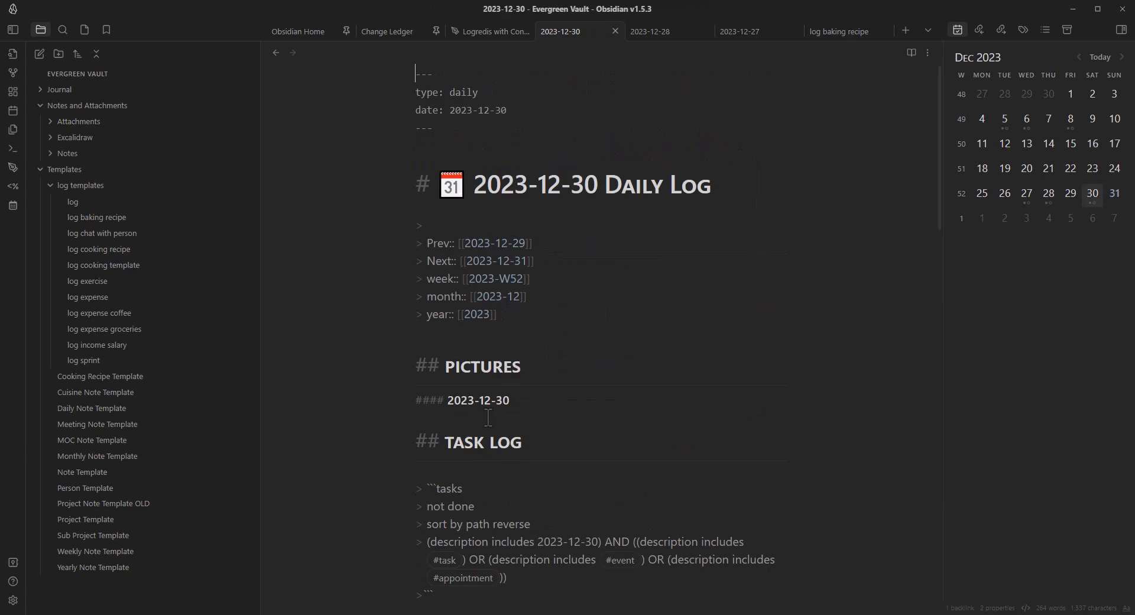
pyautogui.scroll(-1, 486, 393)
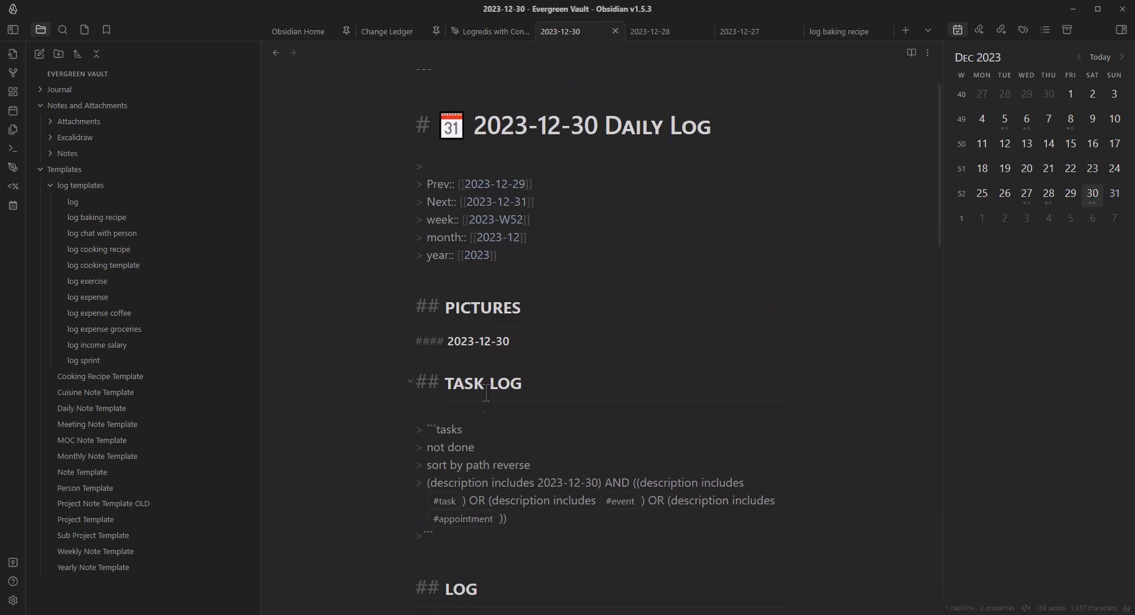
pyautogui.click(410, 306)
pyautogui.click(409, 352)
pyautogui.scroll(-2, 485, 331)
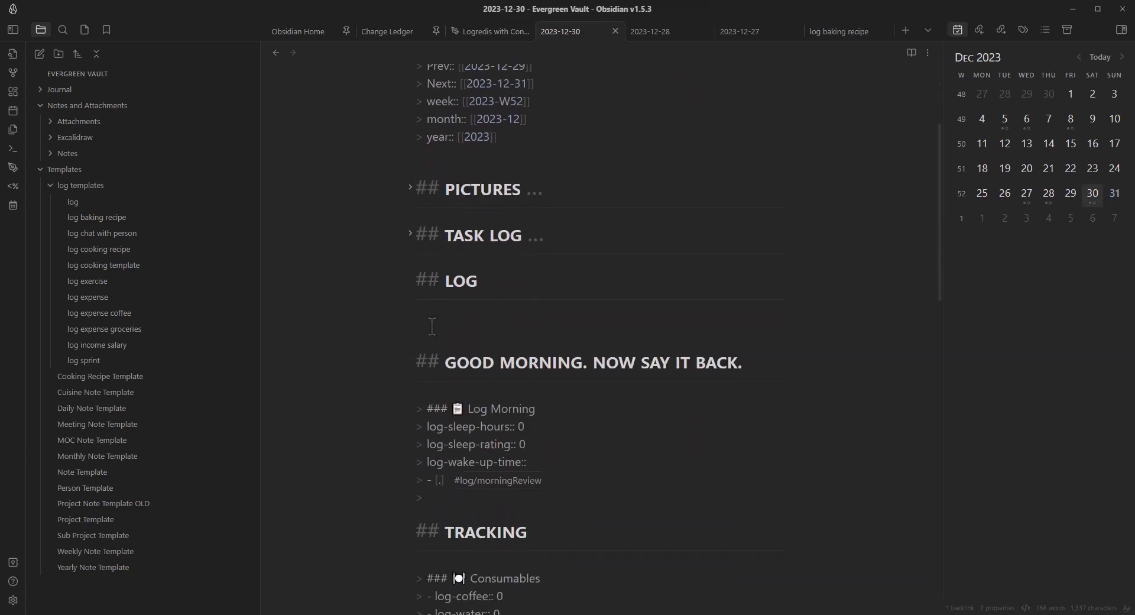
# Step: Add a 14:00 bullet under LOG with an empty checkbox item nested beneath it
pyautogui.press('Return')
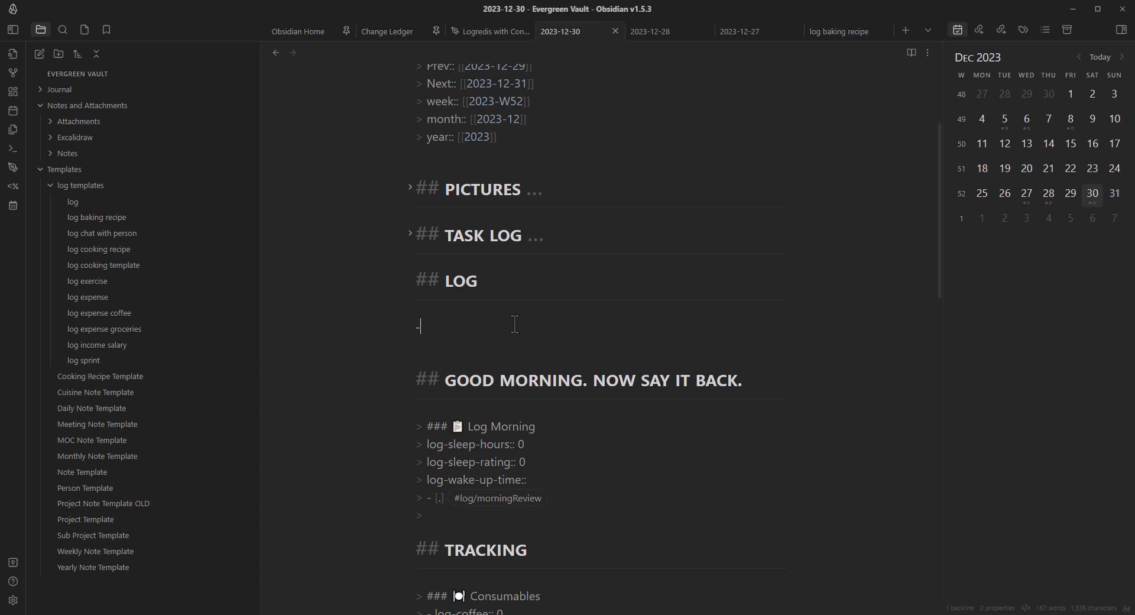
pyautogui.write('14:00')
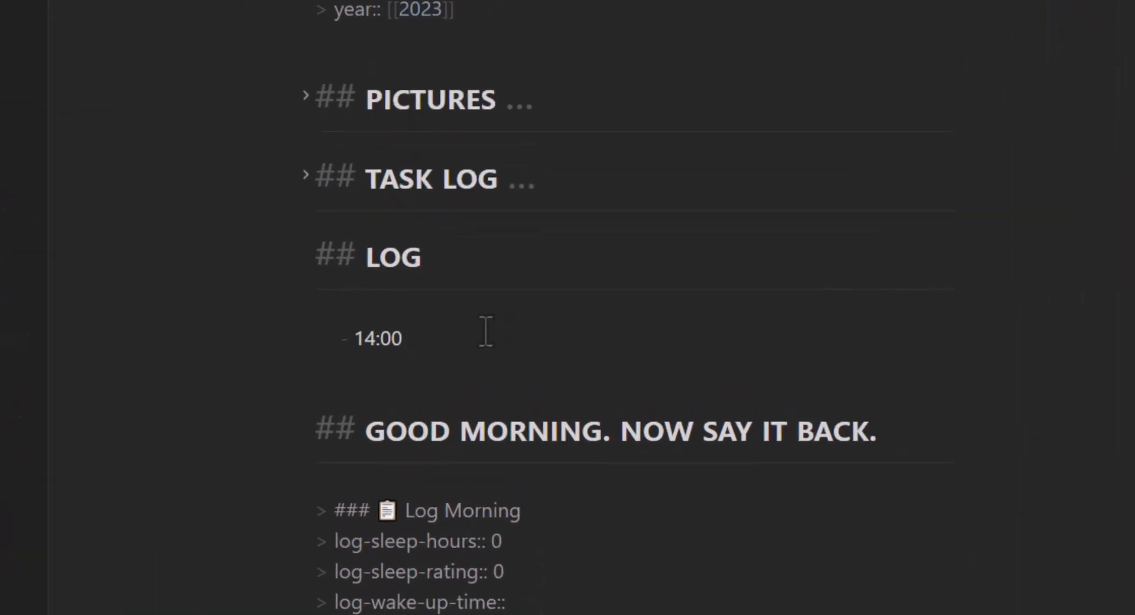
pyautogui.press('Return')
pyautogui.press('Tab')
pyautogui.write('[ ]')
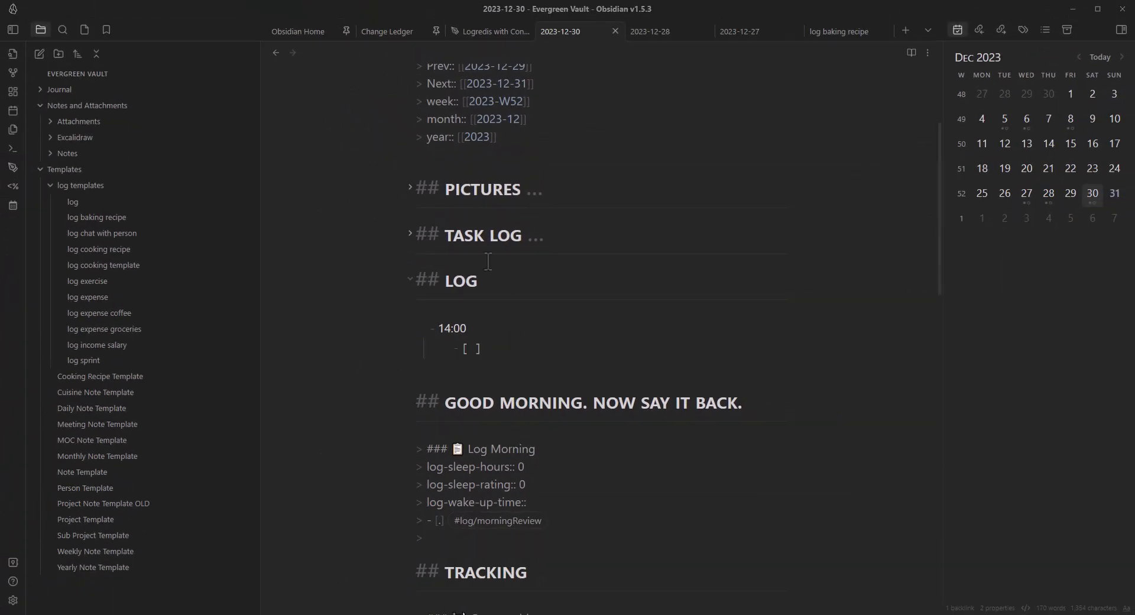
pyautogui.hotkey('alt', 'e')
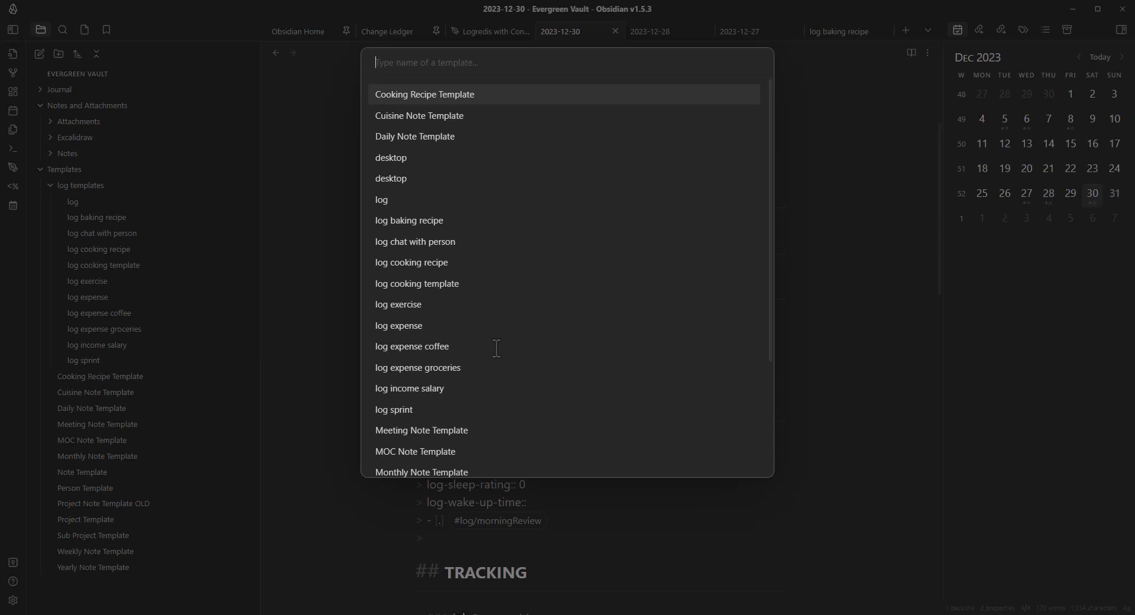
pyautogui.press('Return')
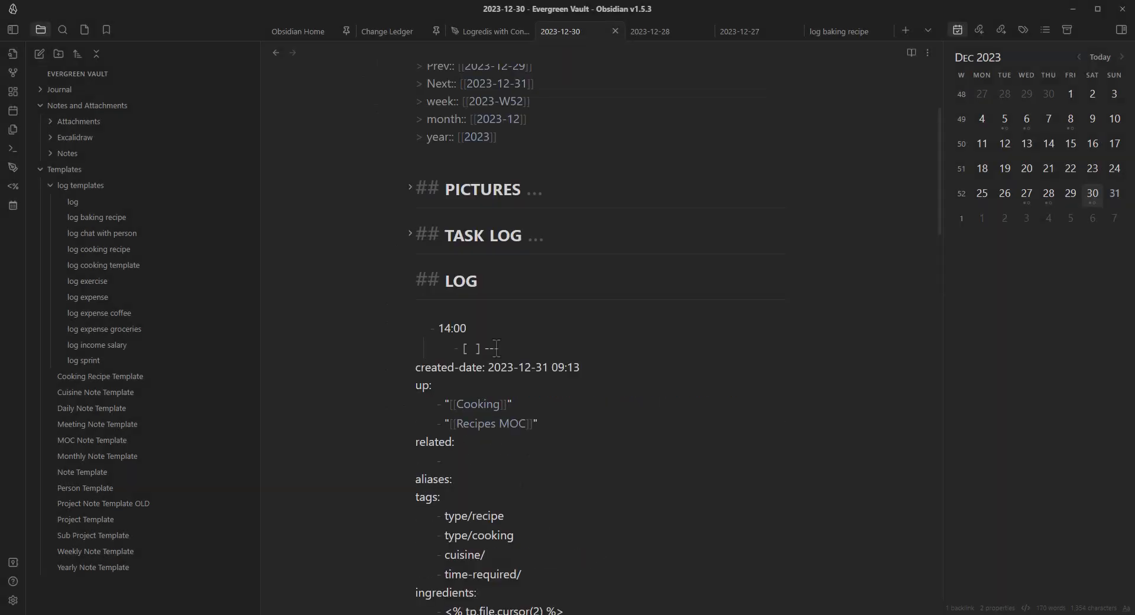
pyautogui.hotkey('ctrl', 'z')
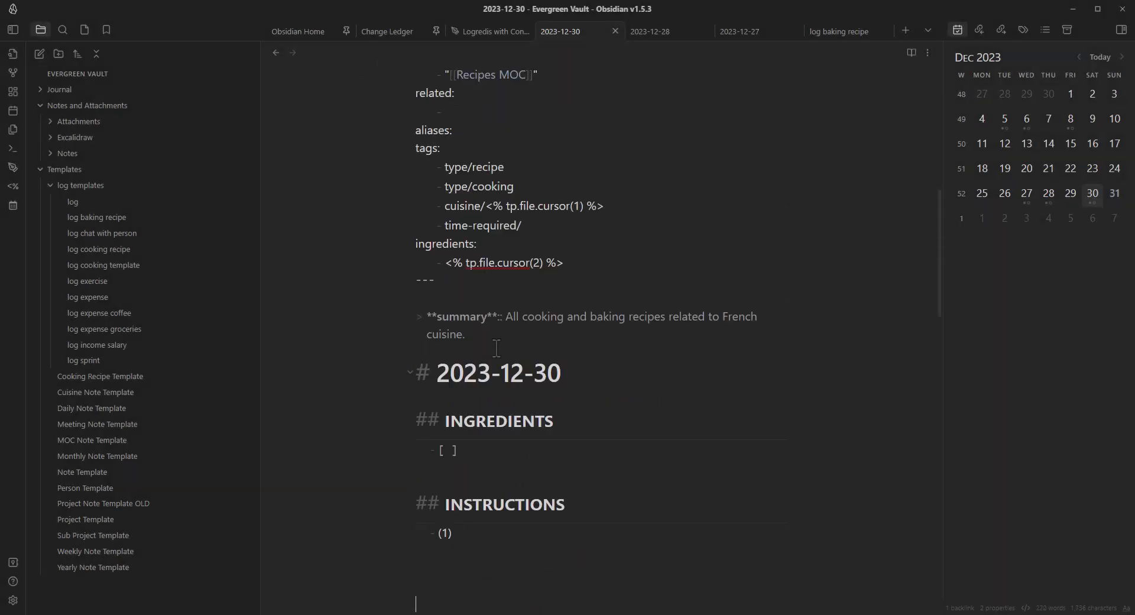
pyautogui.hotkey('ctrl', 'z')
pyautogui.scroll(6, 504, 340)
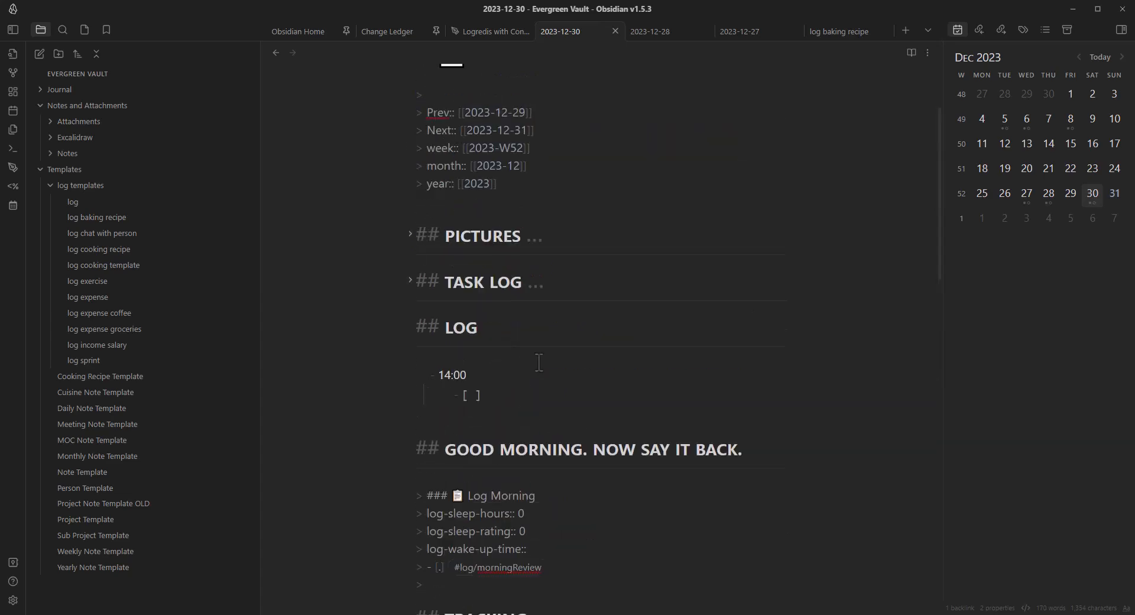
# Step: Insert the log cooking recipe template in the checkbox item under 14:00
pyautogui.hotkey('alt', 'e')
pyautogui.write('log cook')
pyautogui.press('Return')
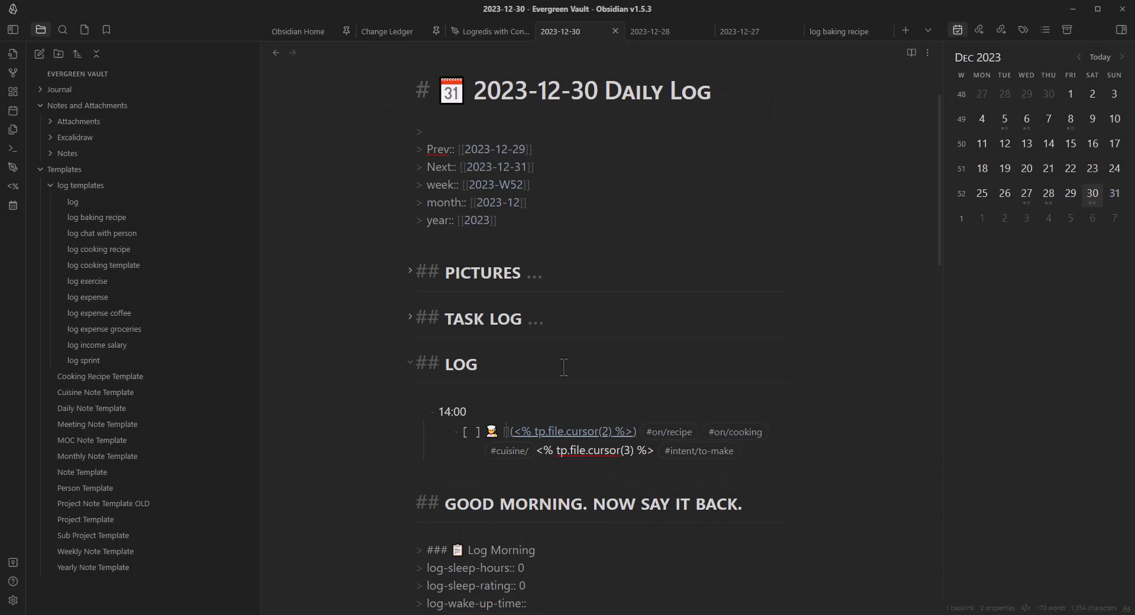
pyautogui.write('Focaccia bre')
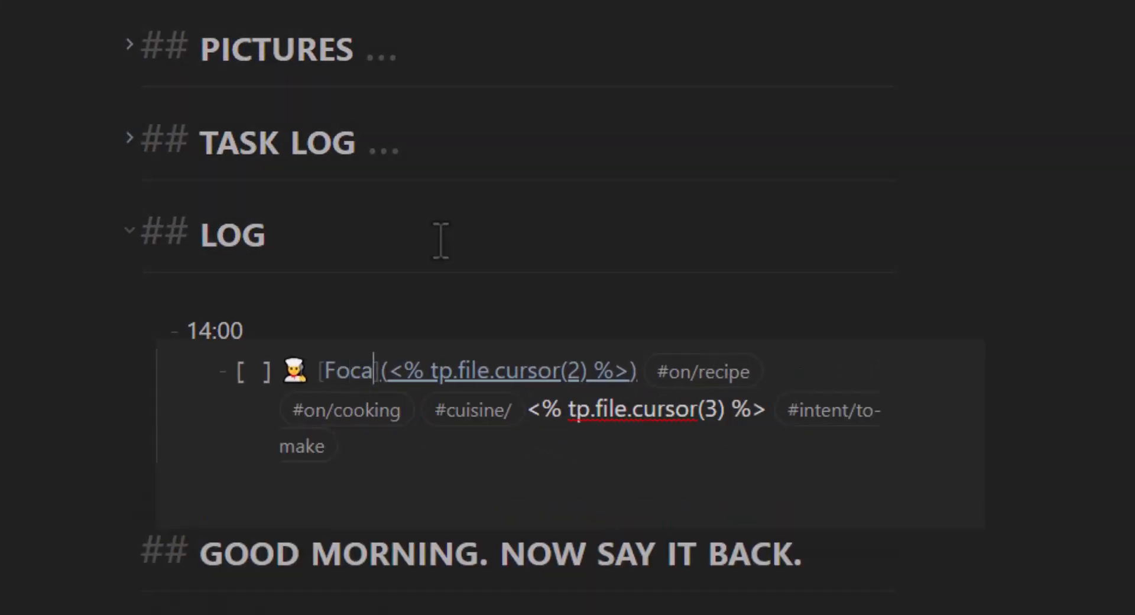
pyautogui.write('ad recipe')
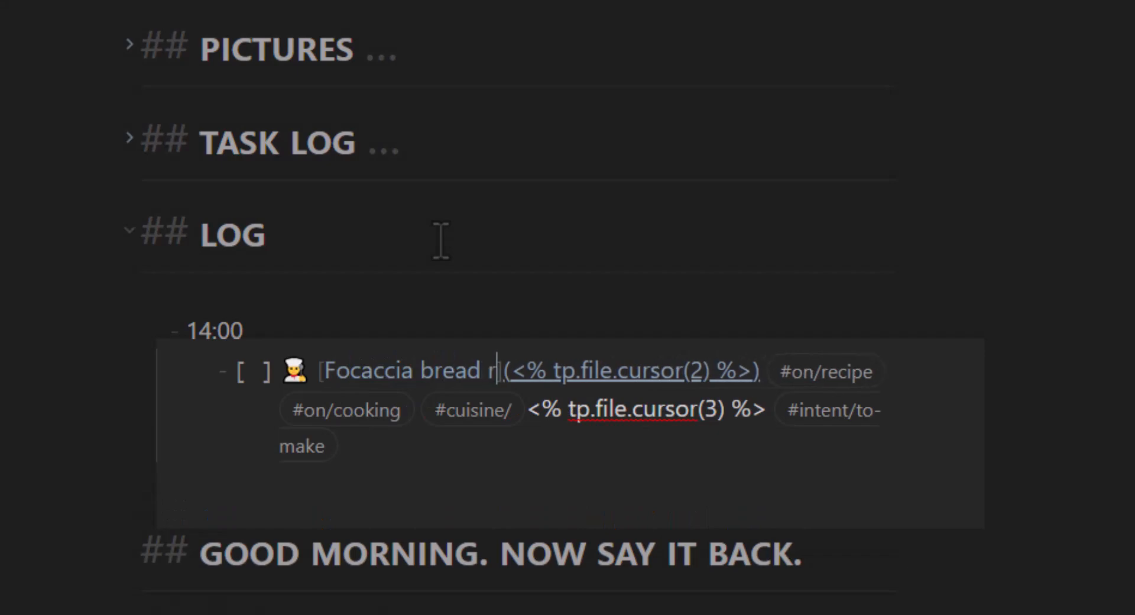
pyautogui.hotkey('alt', 'Tab')
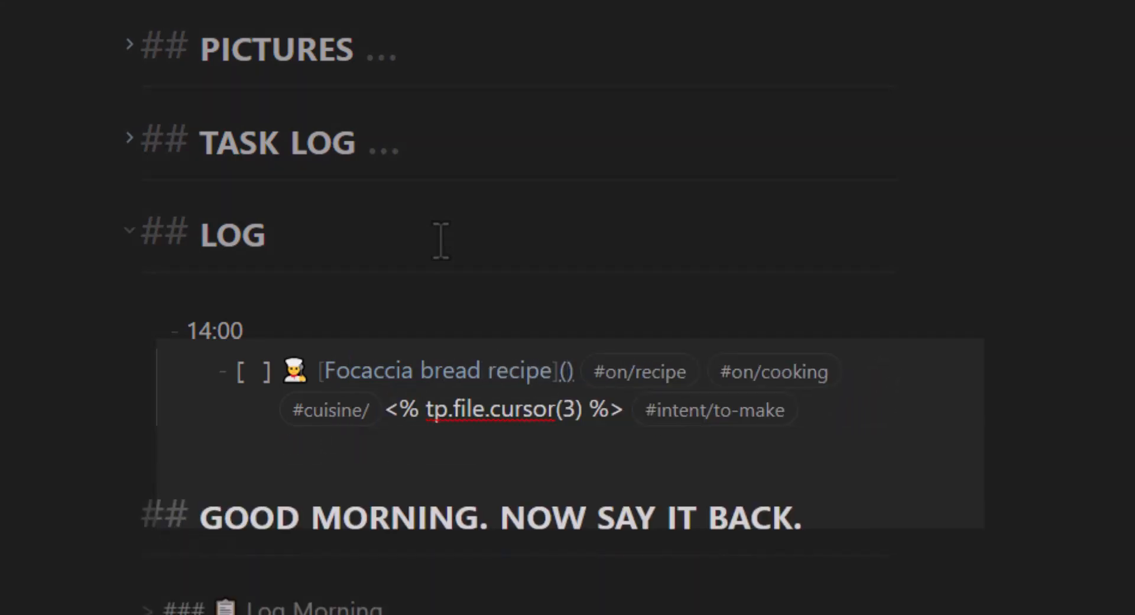
pyautogui.write('https://youtube.com/shorts/QaC7bt67_kA?si=PNWzMWCJl62Rv2Mw')
# Step: Tag the Focaccia bread recipe entry with #cuisine/Italian and #cuisine/bread
pyautogui.hotkey('alt', 'Tab')
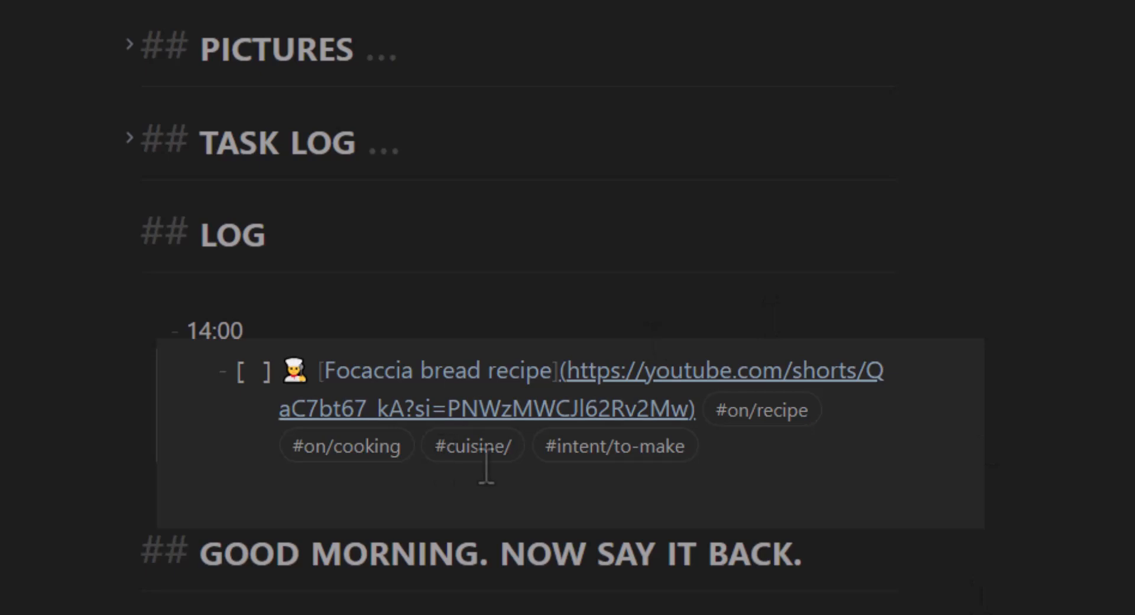
pyautogui.write('Italian #')
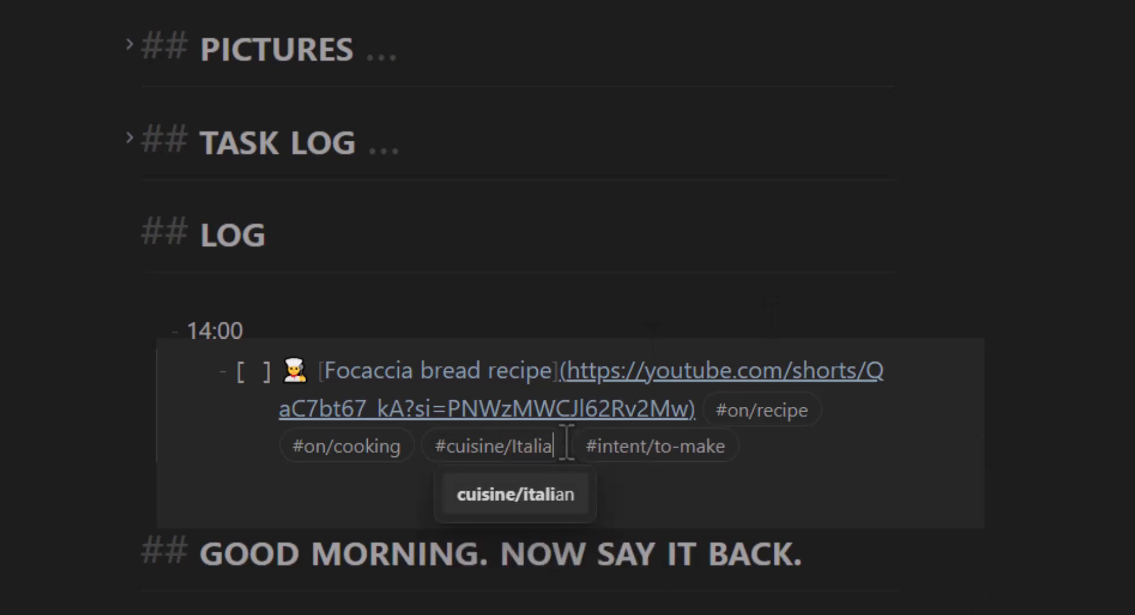
pyautogui.write('cuisine')
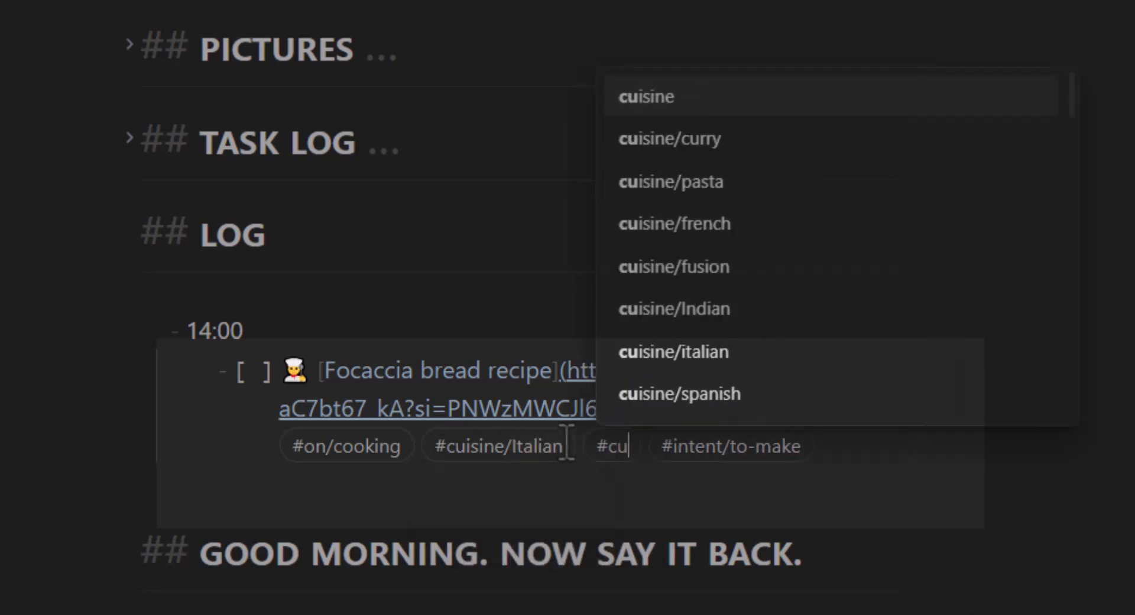
pyautogui.write('/bread')
pyautogui.press('Escape')
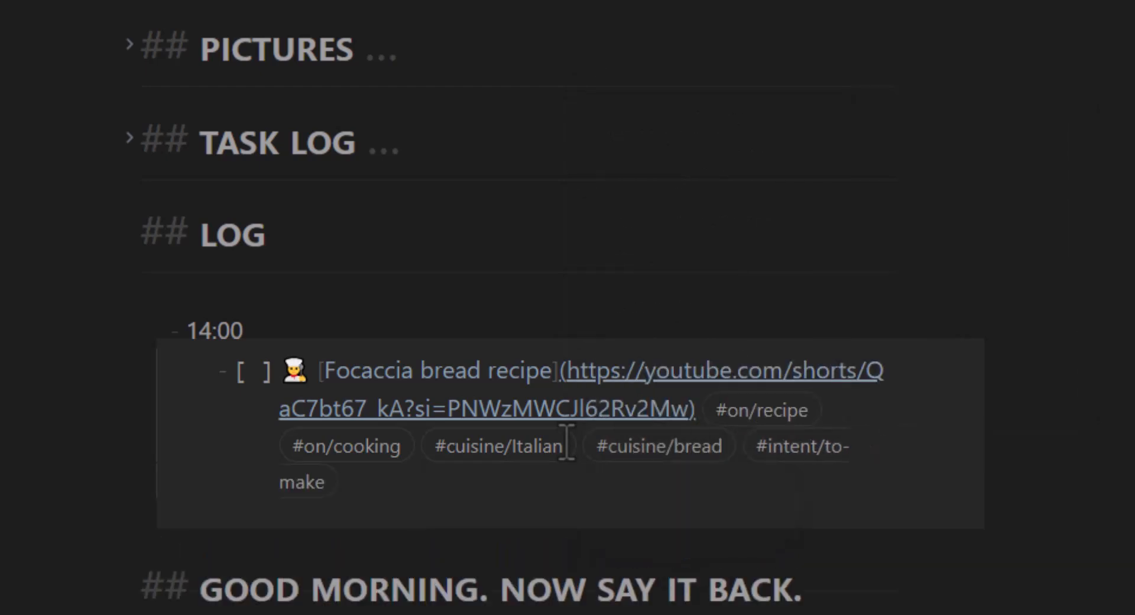
# Step: Insert the bread loaf emoji after the chef emoji in the Focaccia bread recipe entry
pyautogui.click(644, 496)
pyautogui.click(309, 371)
pyautogui.press('super+period')
pyautogui.write('brea')
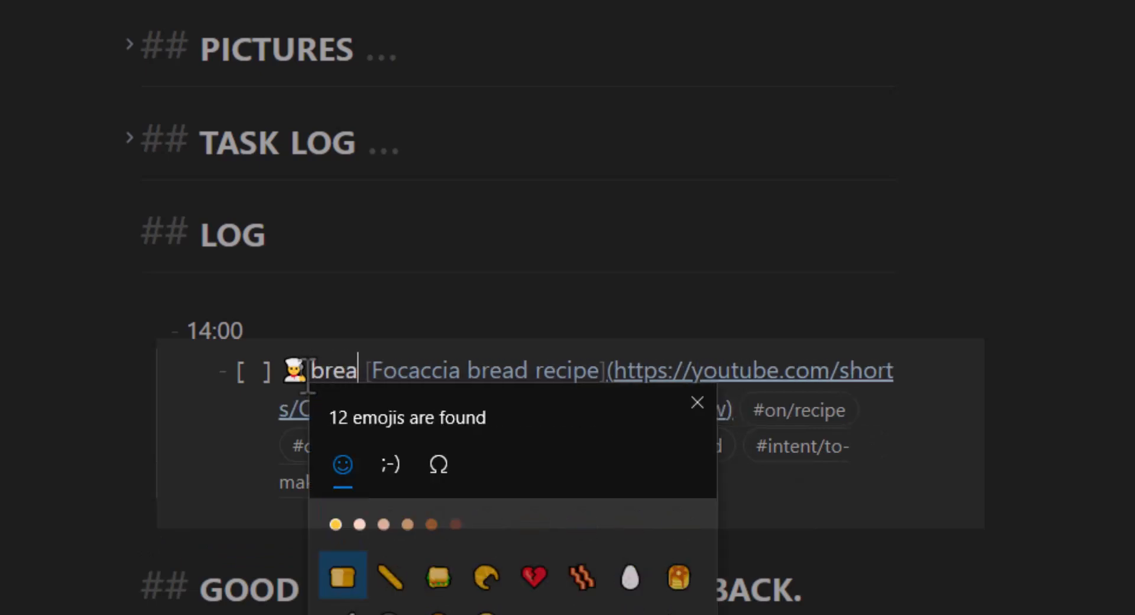
pyautogui.click(331, 591)
pyautogui.click(405, 526)
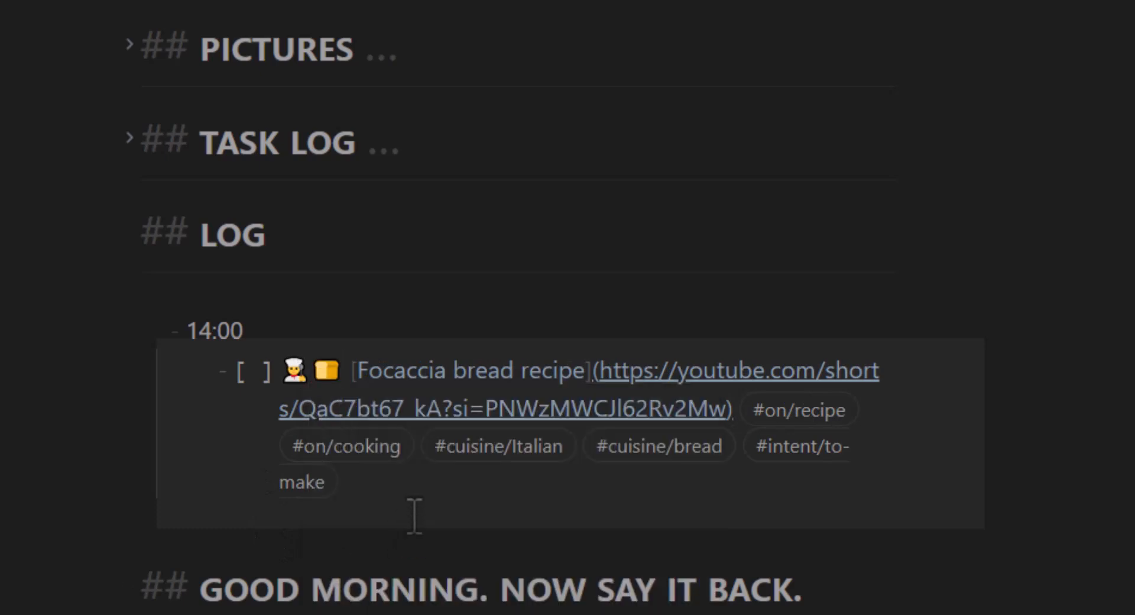
# Step: Add an 18:00 bullet below the focaccia entry, at the same level as 14:00, with an empty nested checkbox item
pyautogui.press('Return')
pyautogui.hotkey('shift', 'Tab')
pyautogui.press('BackSpace')
pyautogui.press('BackSpace')
pyautogui.press('BackSpace')
pyautogui.write('18:0')
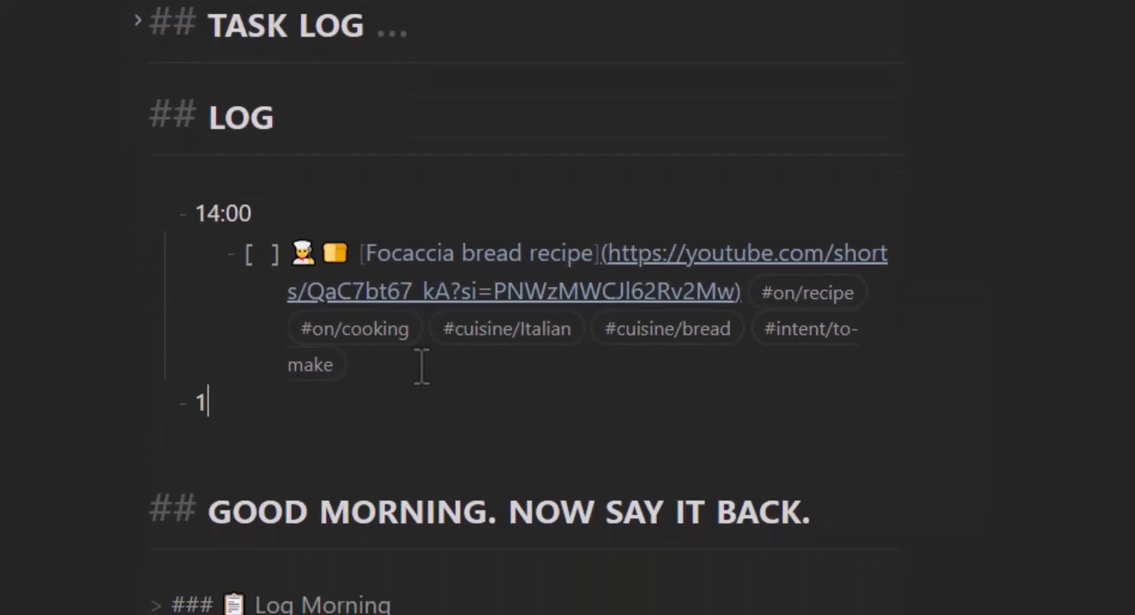
pyautogui.write('0')
pyautogui.press('Return')
pyautogui.press('Tab')
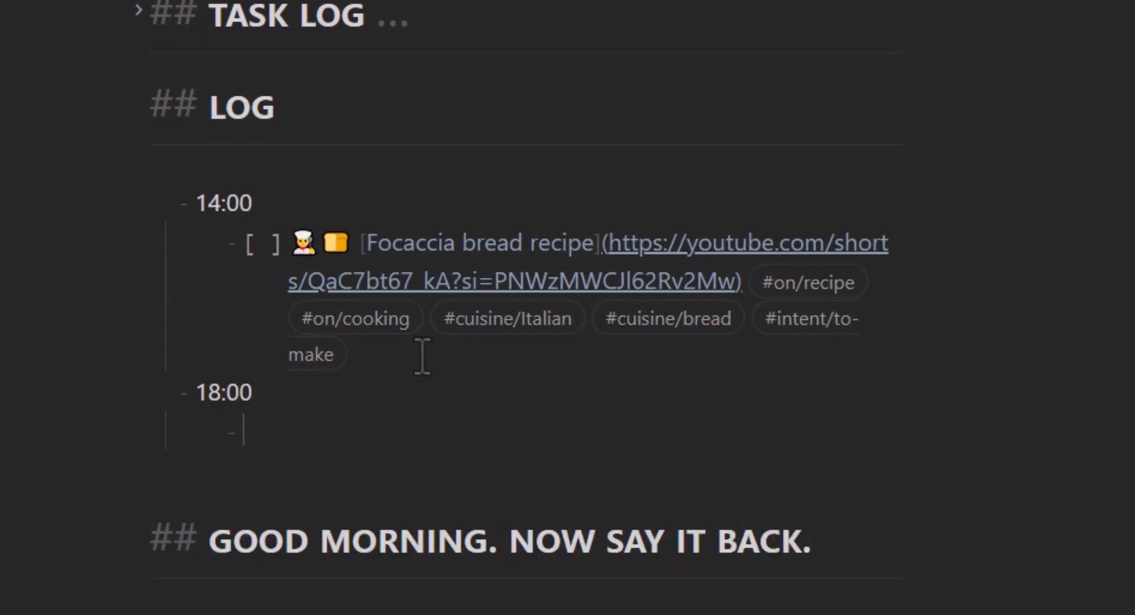
pyautogui.write('[ ]')
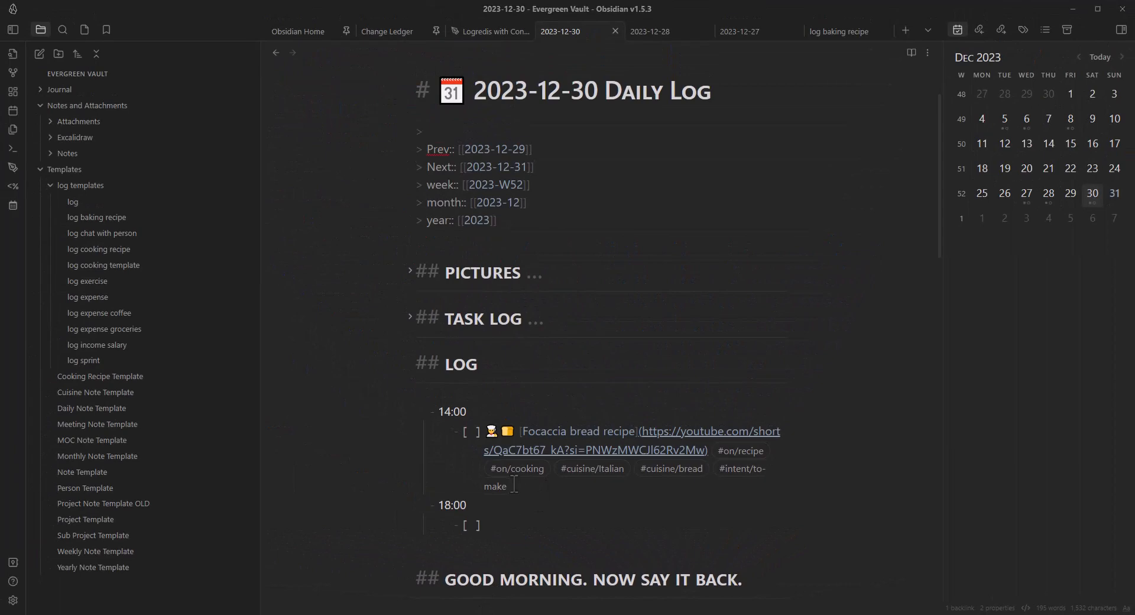
# Step: Insert the log cooking recipe template in the checkbox item under 18:00
pyautogui.hotkey('alt', 'e')
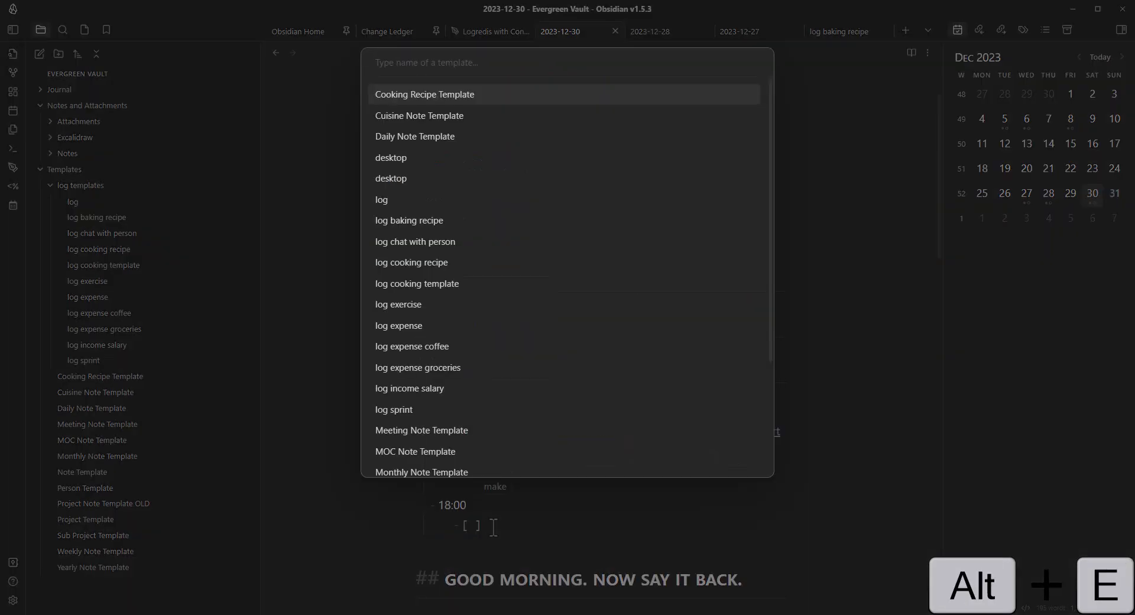
pyautogui.write('log coo')
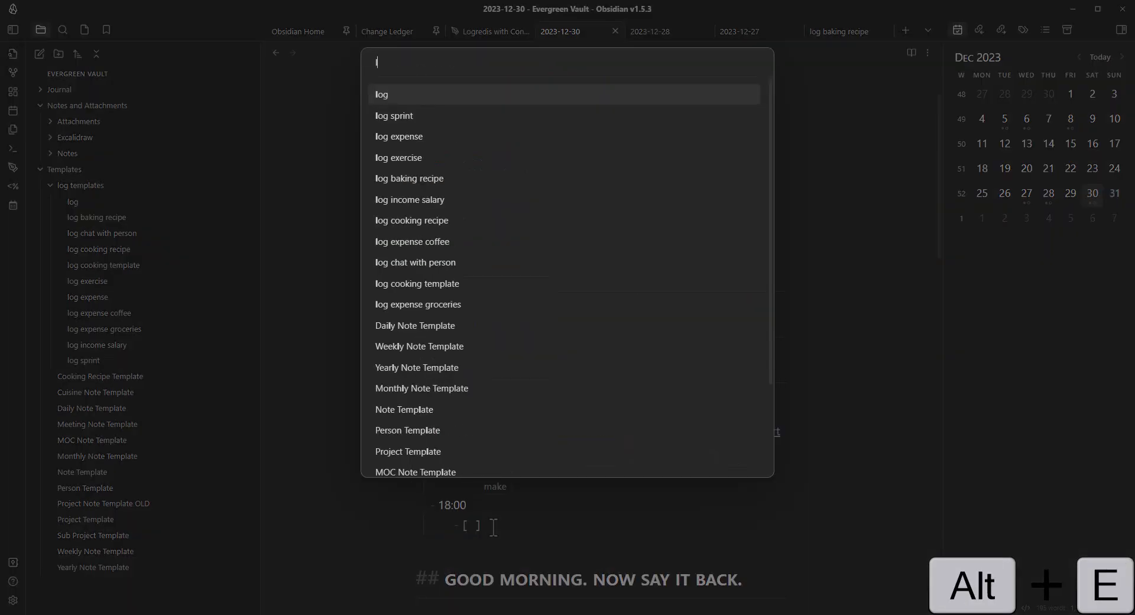
pyautogui.press('Return')
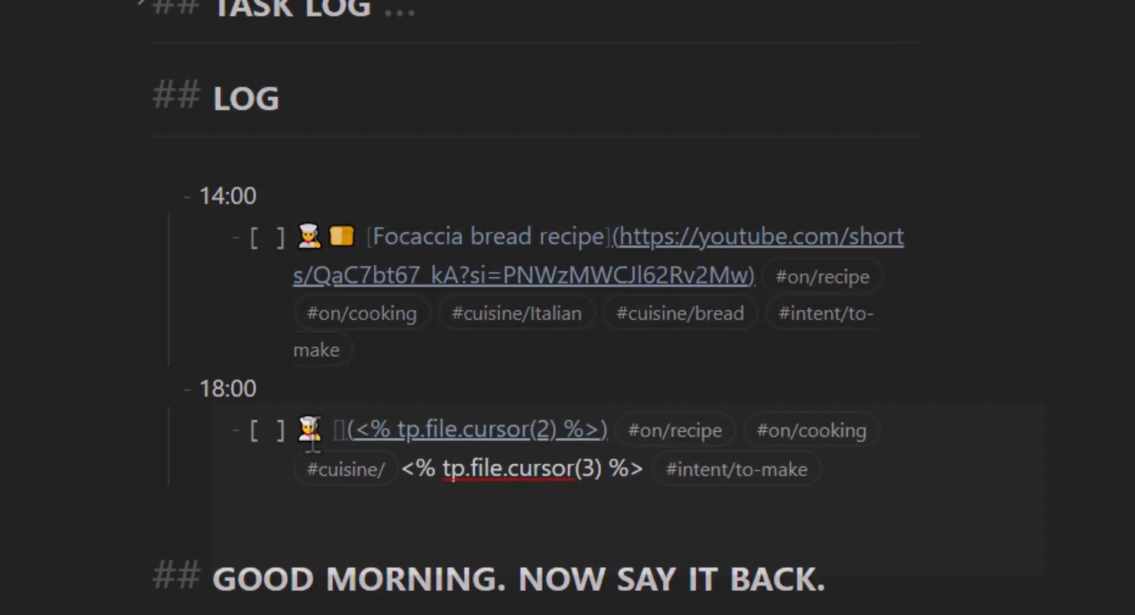
pyautogui.write('Baguette')
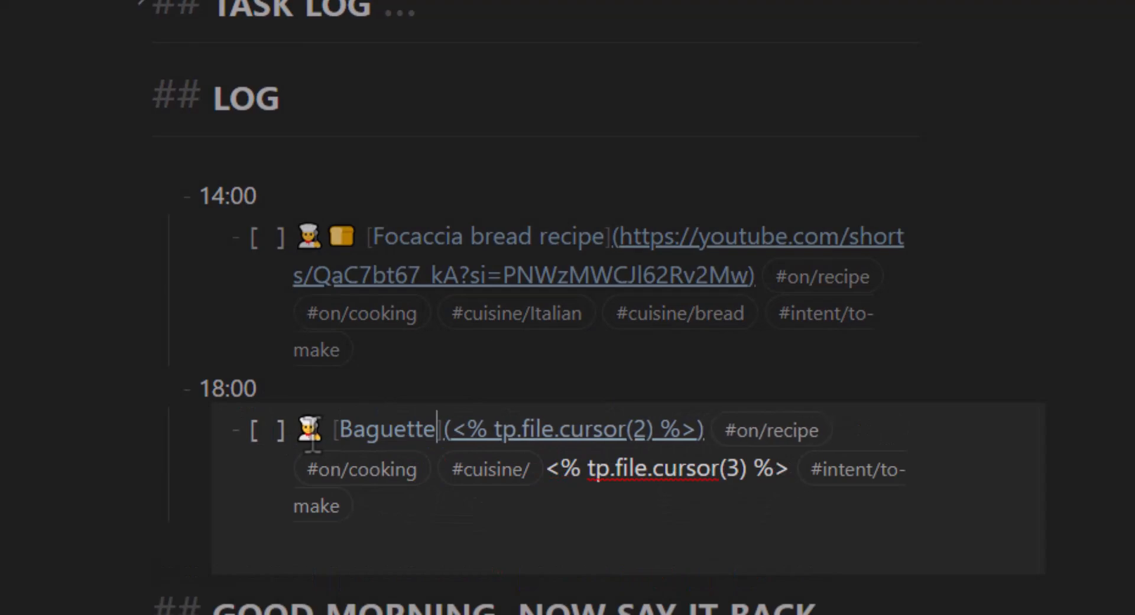
pyautogui.hotkey('alt', 'Tab')
pyautogui.write('https://youtube.com/shorts/qoXpk8q7s2U?si=nwvDmvNlqEk930Cs')
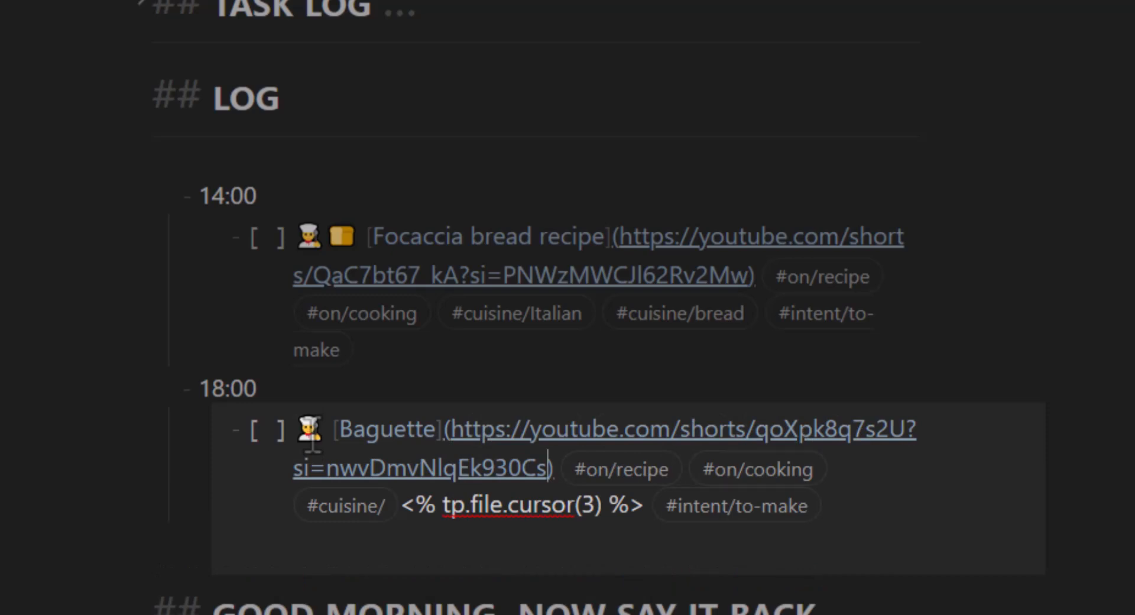
# Step: Fill in the Baguette entry's cuisine tags as #cuisine/french and #cuisine/bread, before #intent/to-make
pyautogui.hotkey('alt', 'Tab')
pyautogui.write('fre')
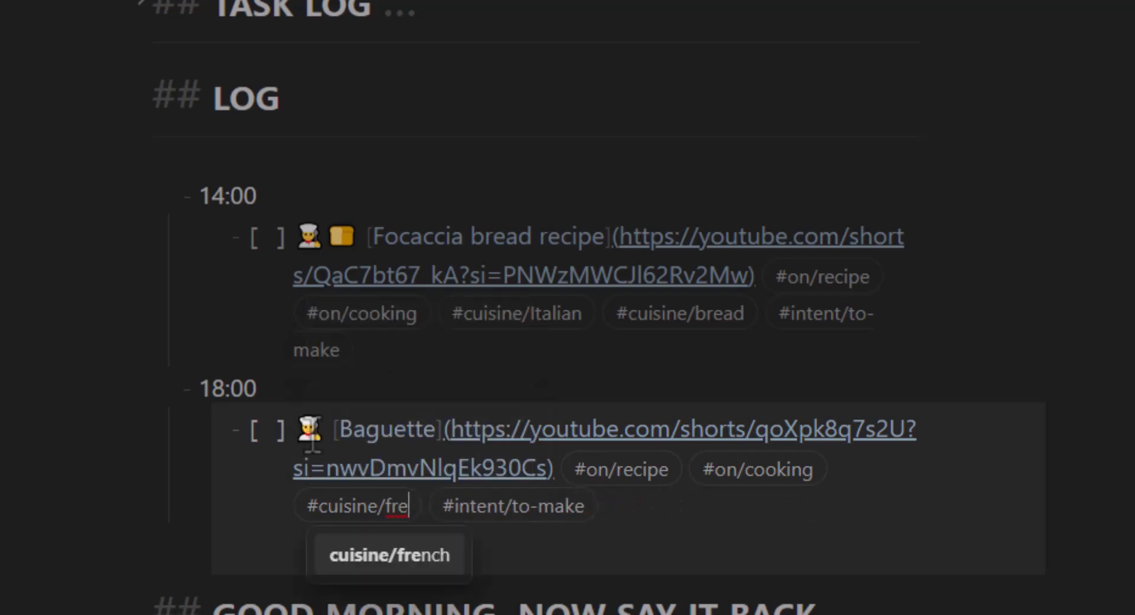
pyautogui.press('Return')
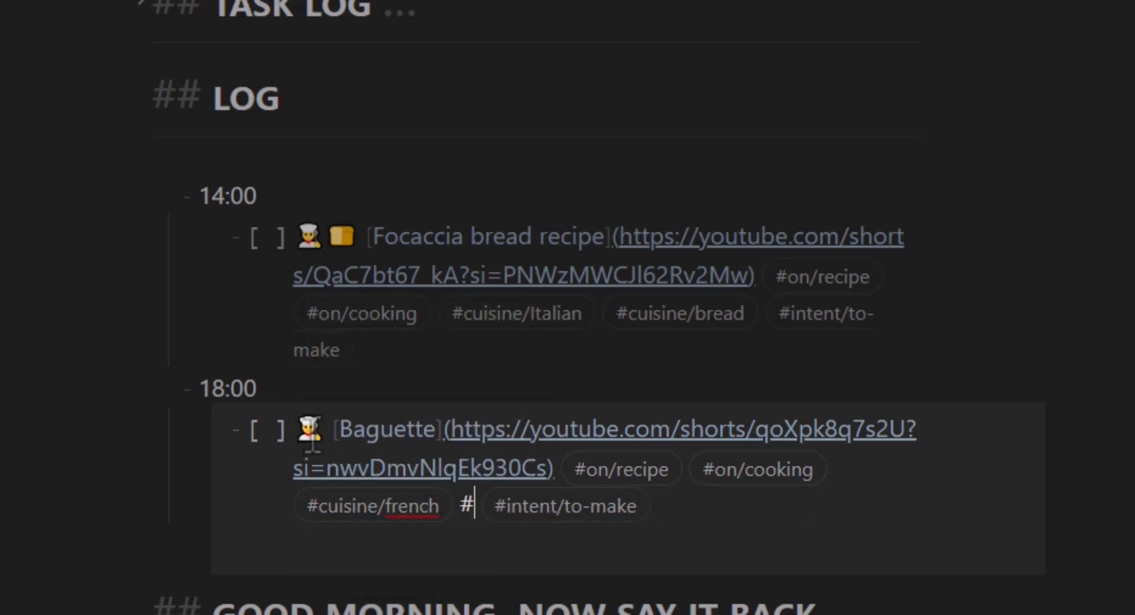
pyautogui.write('#cus')
pyautogui.press('BackSpace')
pyautogui.write('isine/brea')
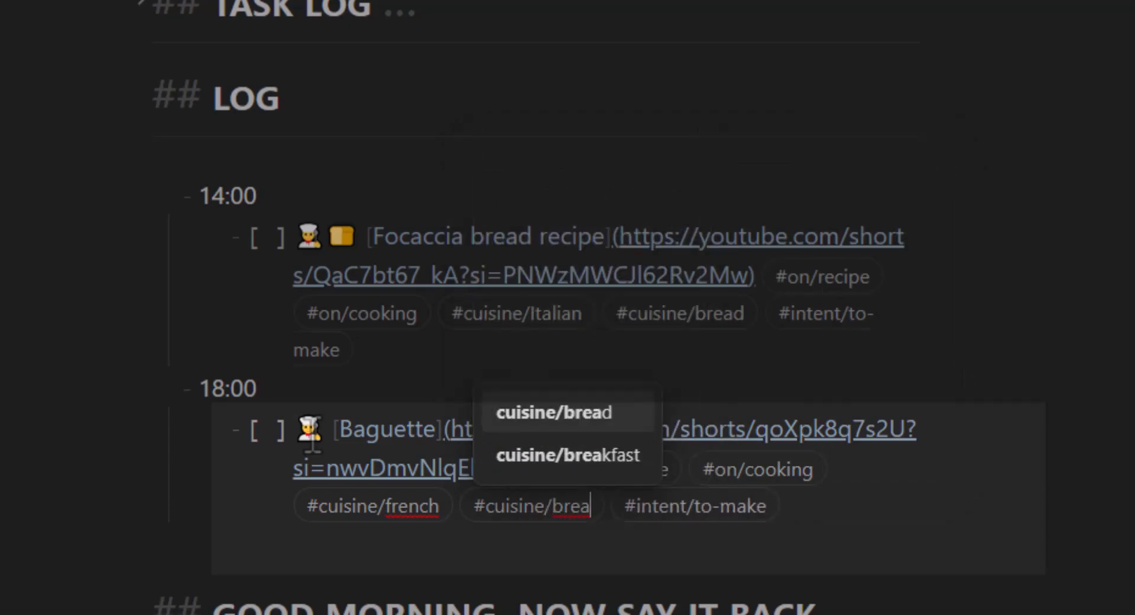
pyautogui.write('d')
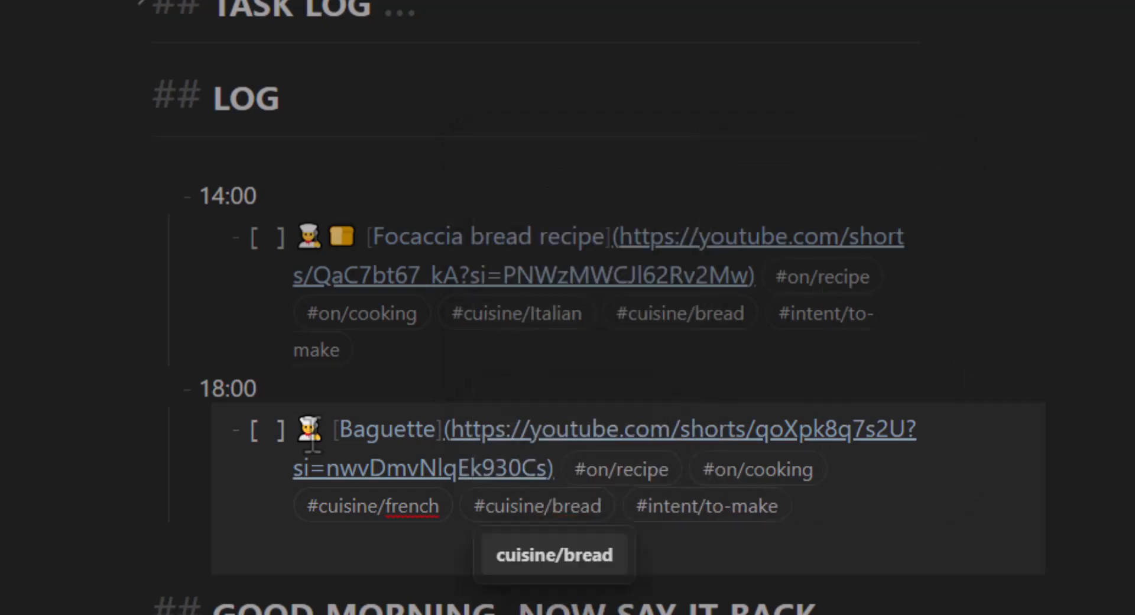
# Step: Insert the baguette emoji after the chef emoji in the Baguette entry
pyautogui.click(821, 509)
pyautogui.scroll(-4, 824, 490)
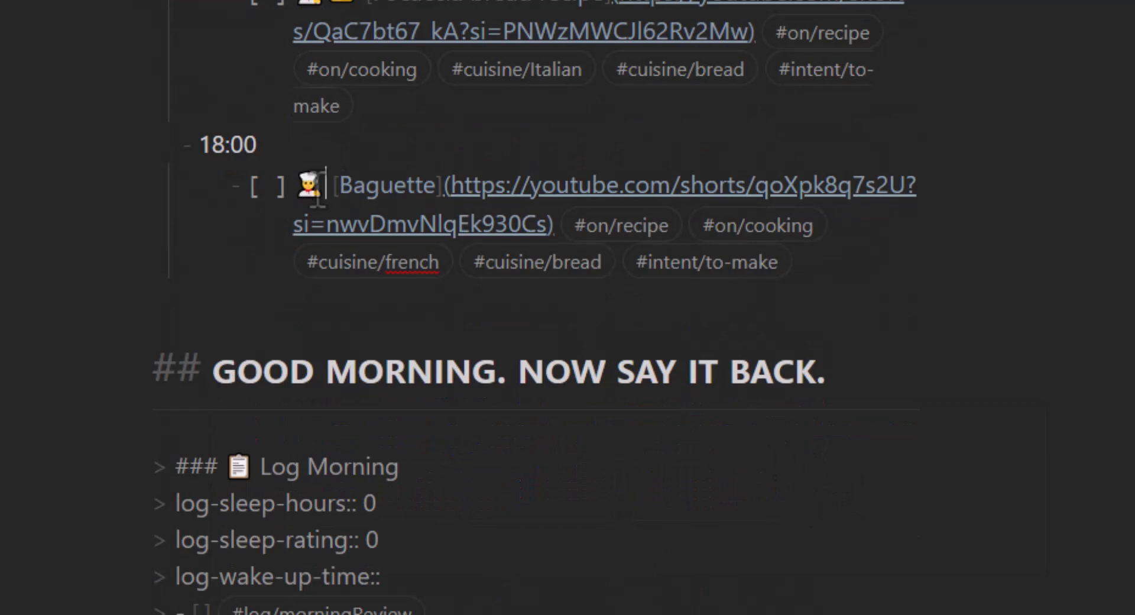
pyautogui.write('bag')
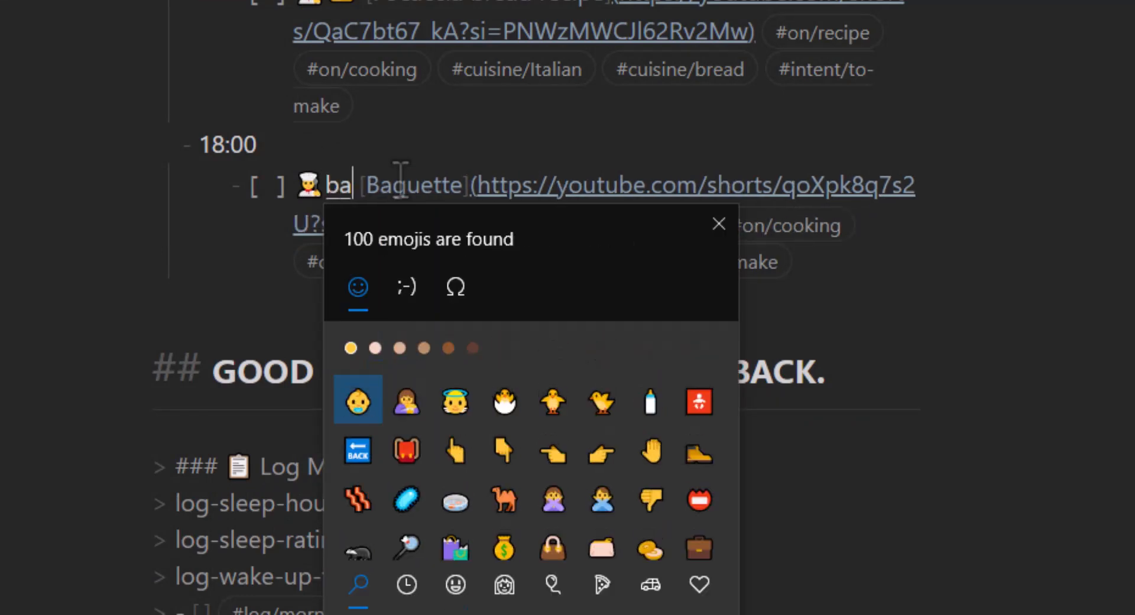
pyautogui.press('Down')
pyautogui.press('Right')
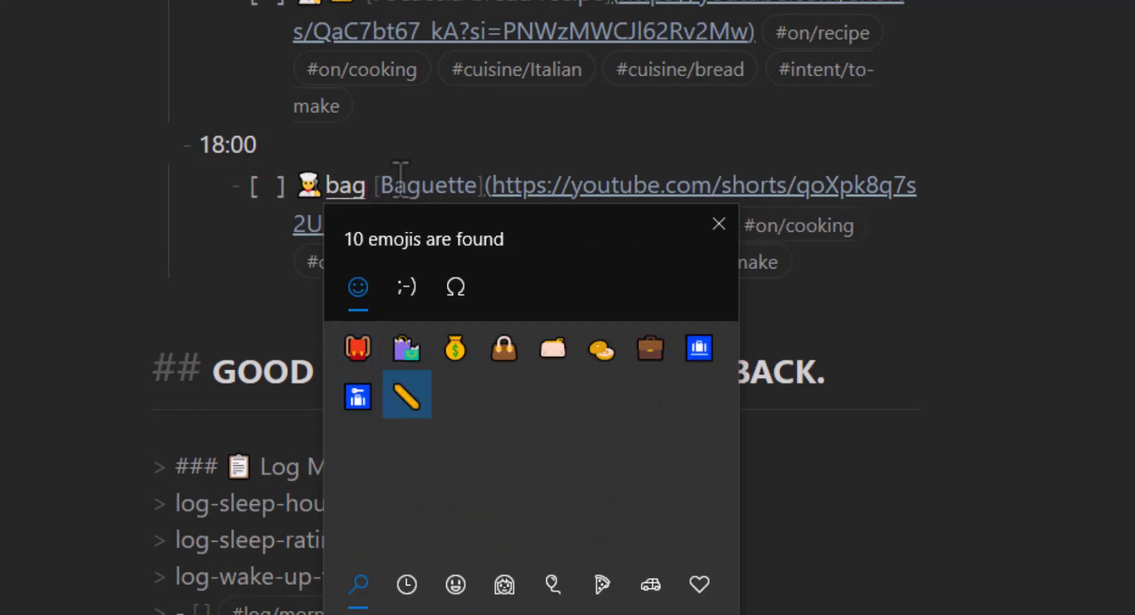
pyautogui.press('Return')
# Step: Switch the 2023-12-30 daily note to reading view and capture a screenshot from its title through the LOG entries
pyautogui.scroll(2, 695, 470)
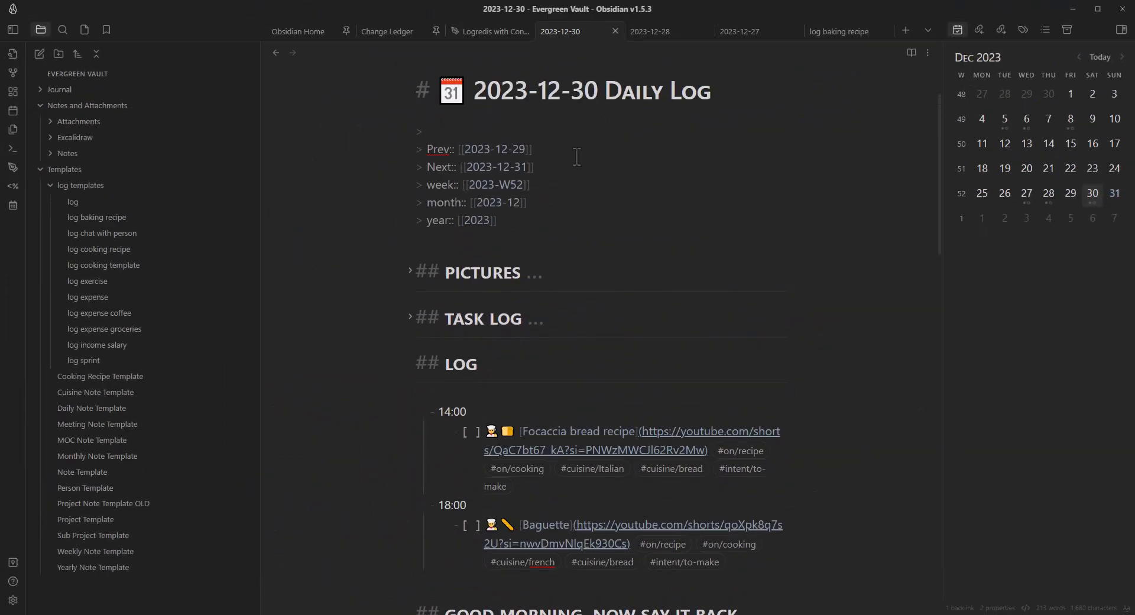
pyautogui.scroll(-2, 605, 384)
pyautogui.scroll(3, 611, 408)
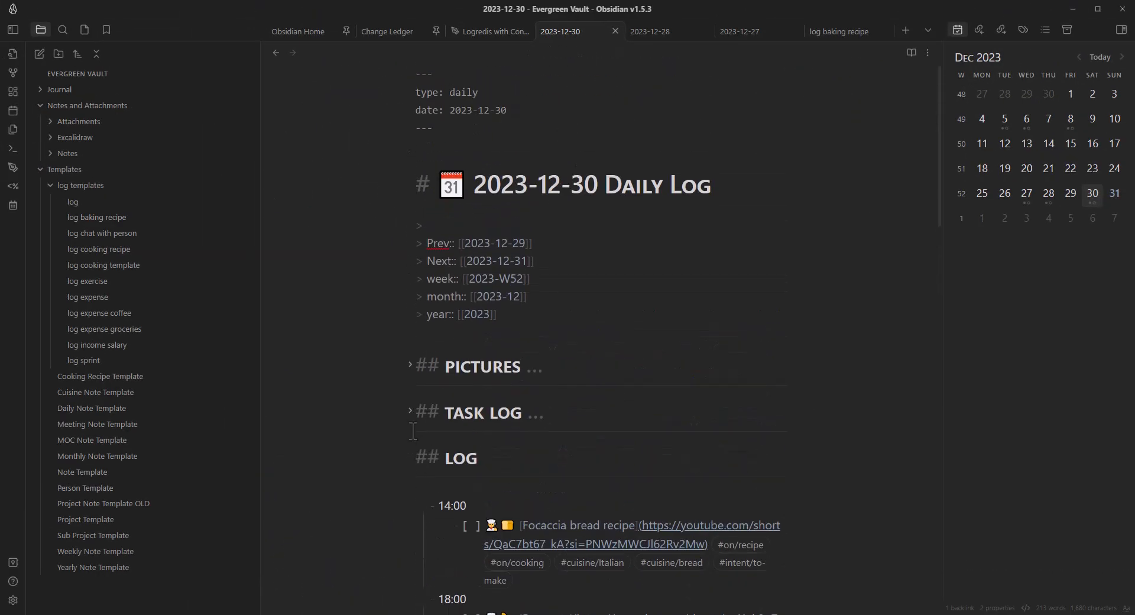
pyautogui.scroll(-1, 736, 417)
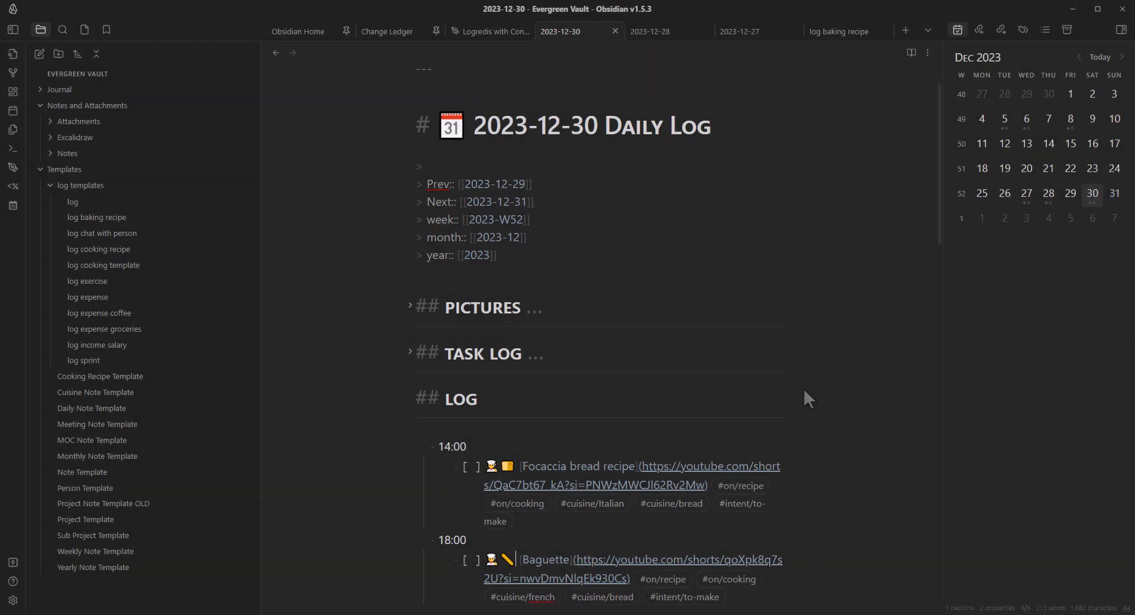
pyautogui.scroll(-1, 804, 392)
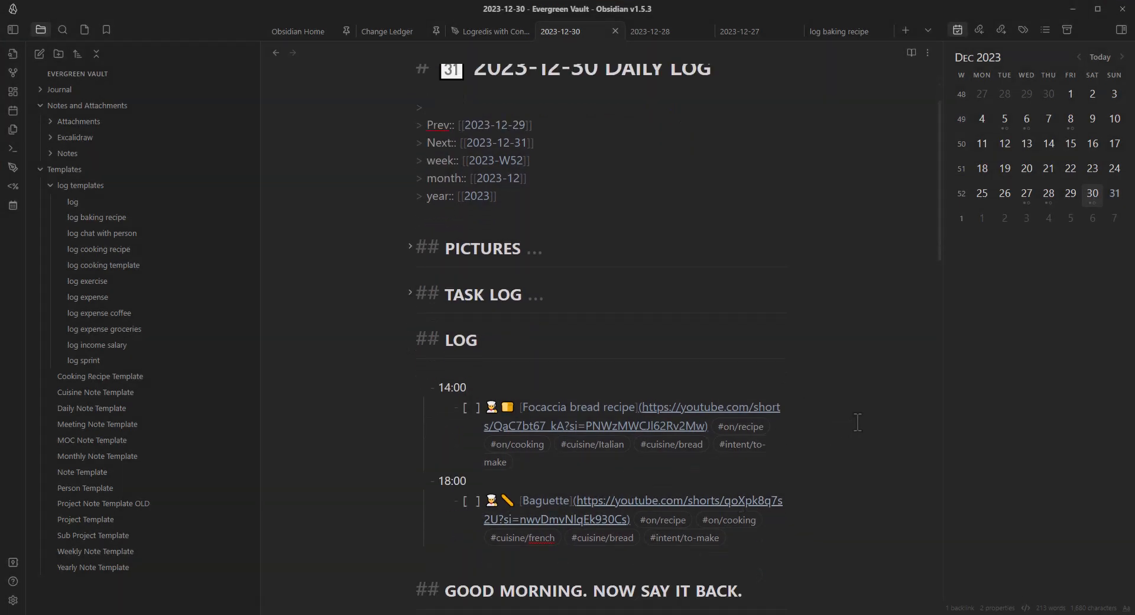
pyautogui.press('super+shift+s')
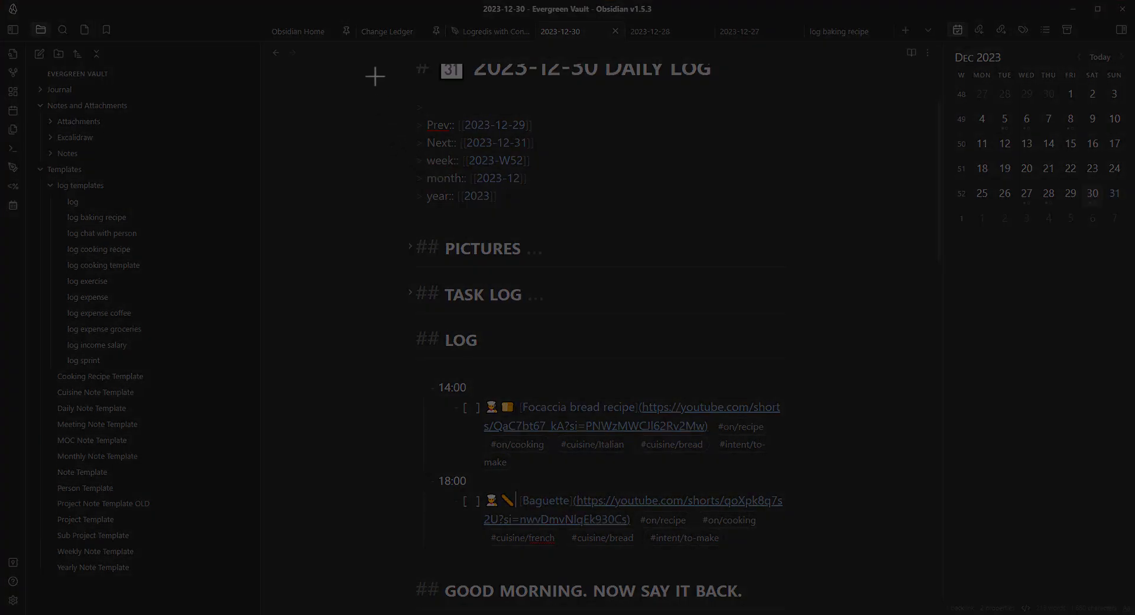
pyautogui.press('Escape')
pyautogui.scroll(1, 632, 321)
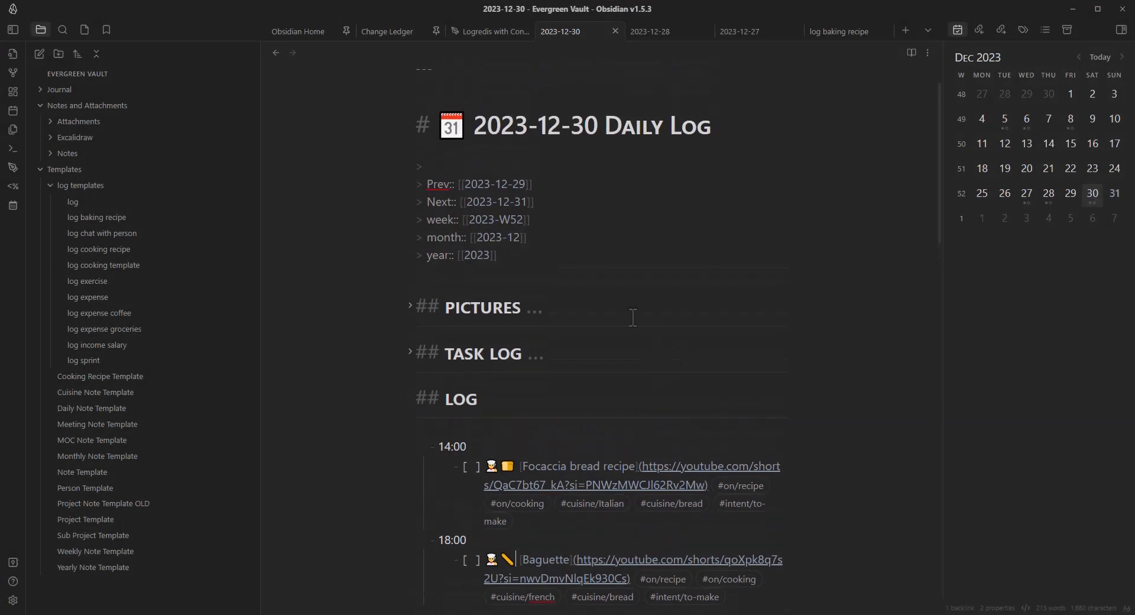
pyautogui.hotkey('ctrl', 'e')
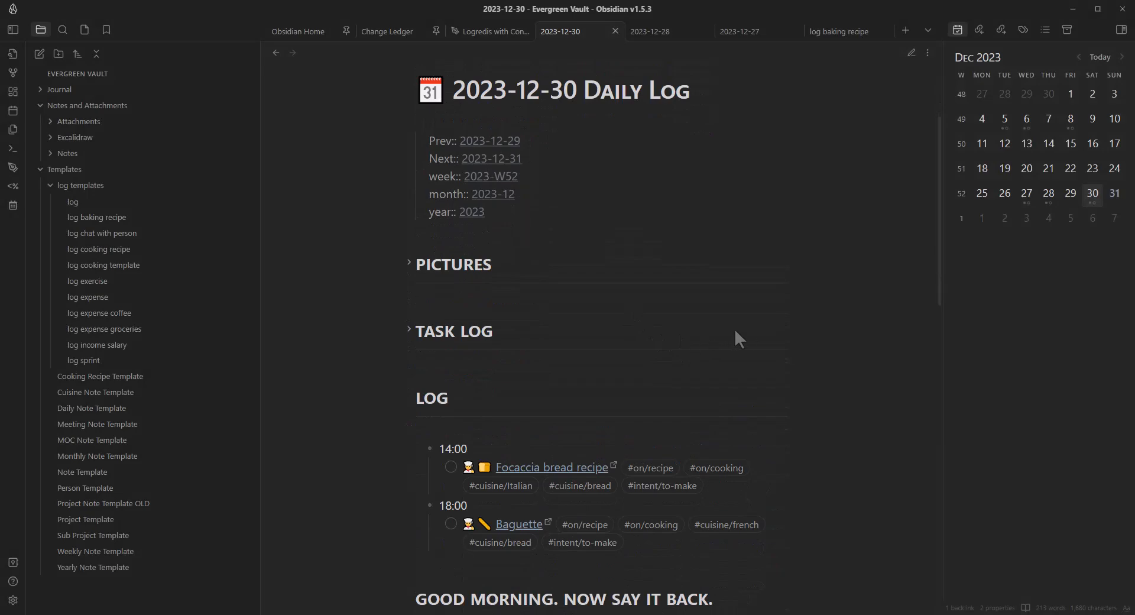
pyautogui.press('super+shift+s')
pyautogui.moveTo(358, 66); pyautogui.dragTo(908, 581)
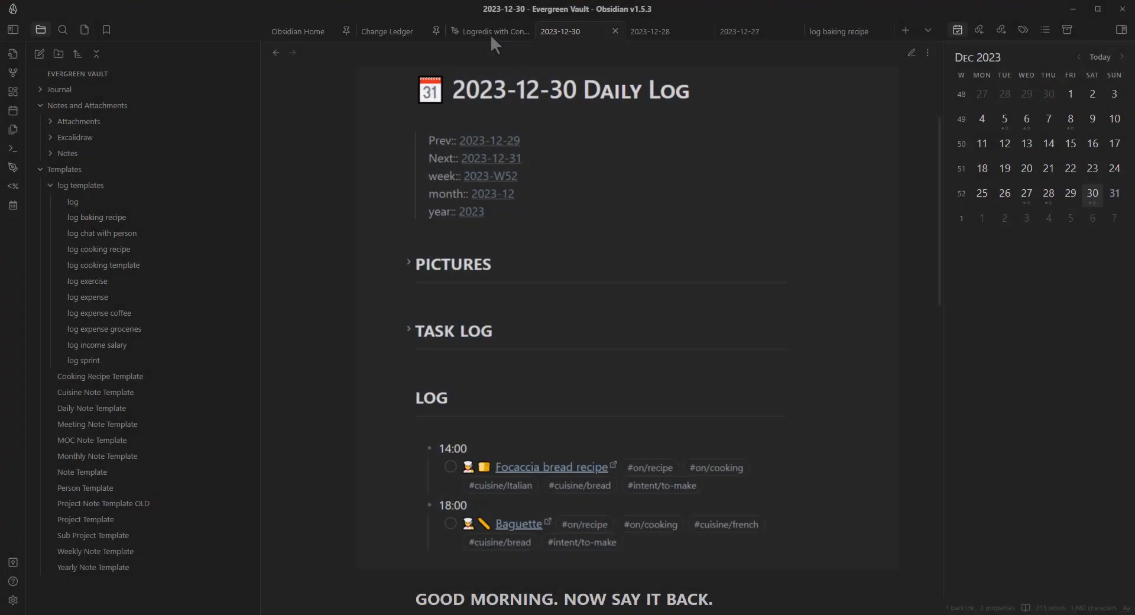
# Step: Return to the walkthrough note on logging cooking recipes and paste the screenshot as a nested bullet under 2023-12-30
pyautogui.click(488, 28)
pyautogui.click(568, 31)
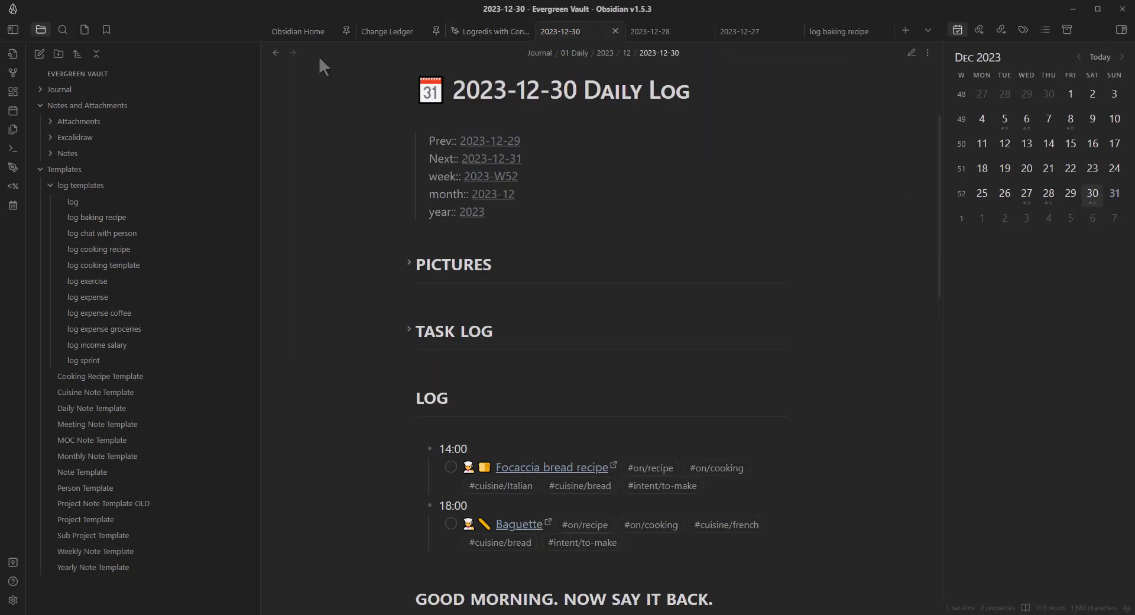
pyautogui.click(275, 51)
pyautogui.click(274, 52)
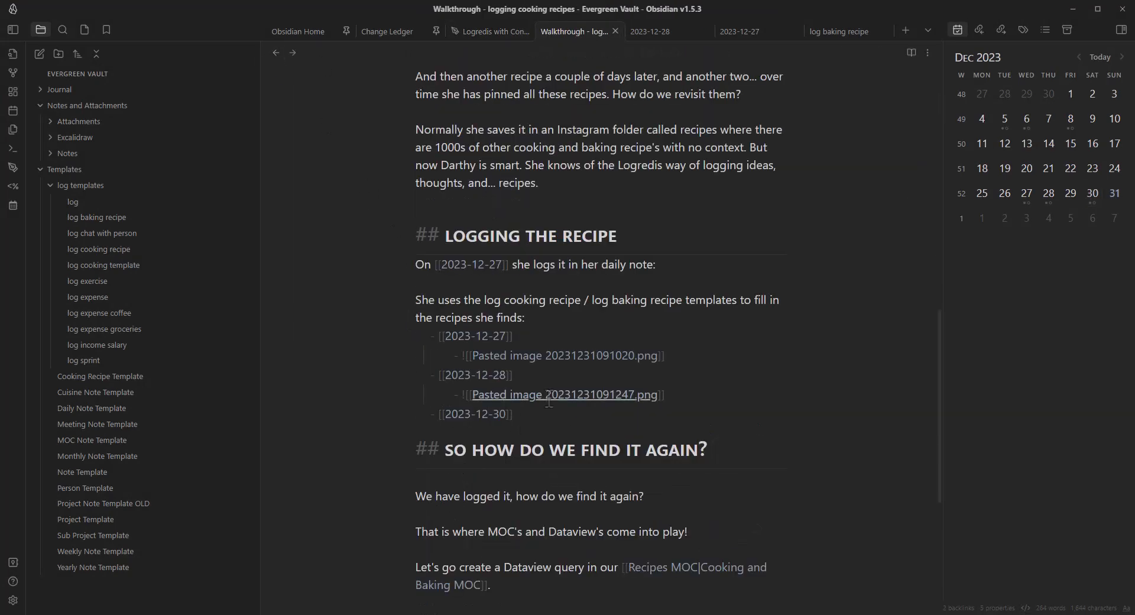
pyautogui.scroll(-1, 525, 379)
pyautogui.press('Return')
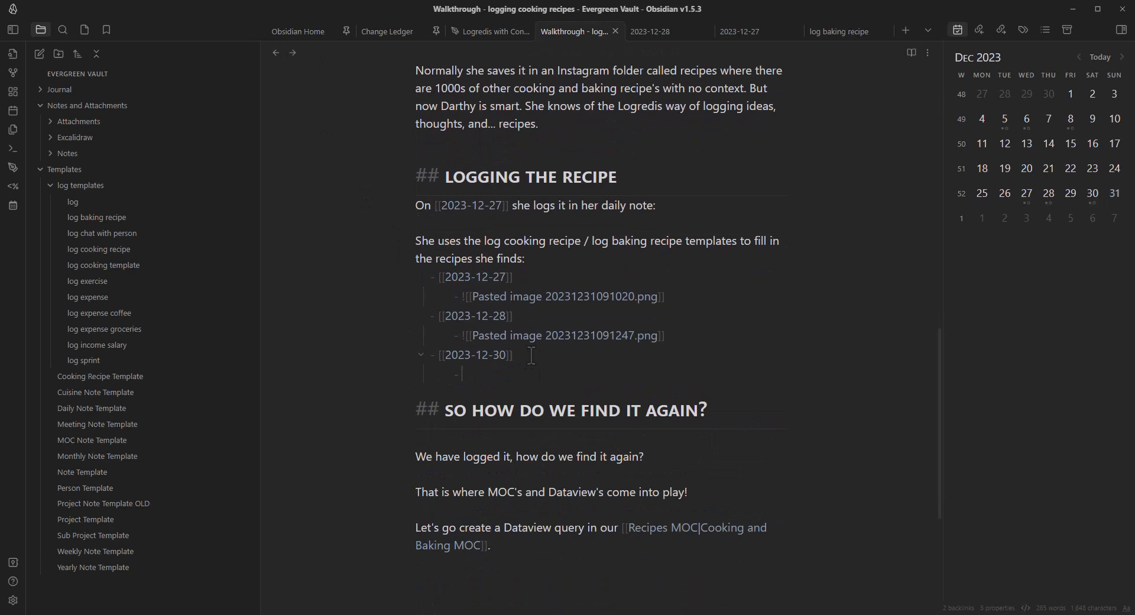
pyautogui.hotkey('ctrl', 'v')
# Step: Review the walkthrough note in reading view, examining the daily log screenshots for 2023-12-27, 2023-12-28 and 2023-12-30 and the closing section
pyautogui.hotkey('ctrl', 'e')
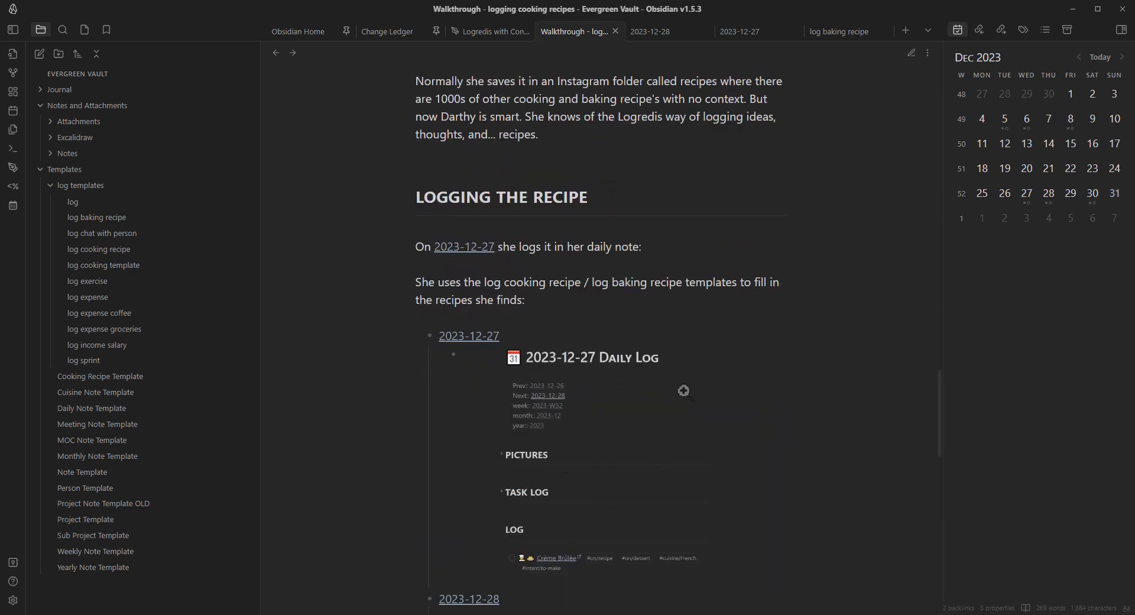
pyautogui.scroll(-4, 680, 390)
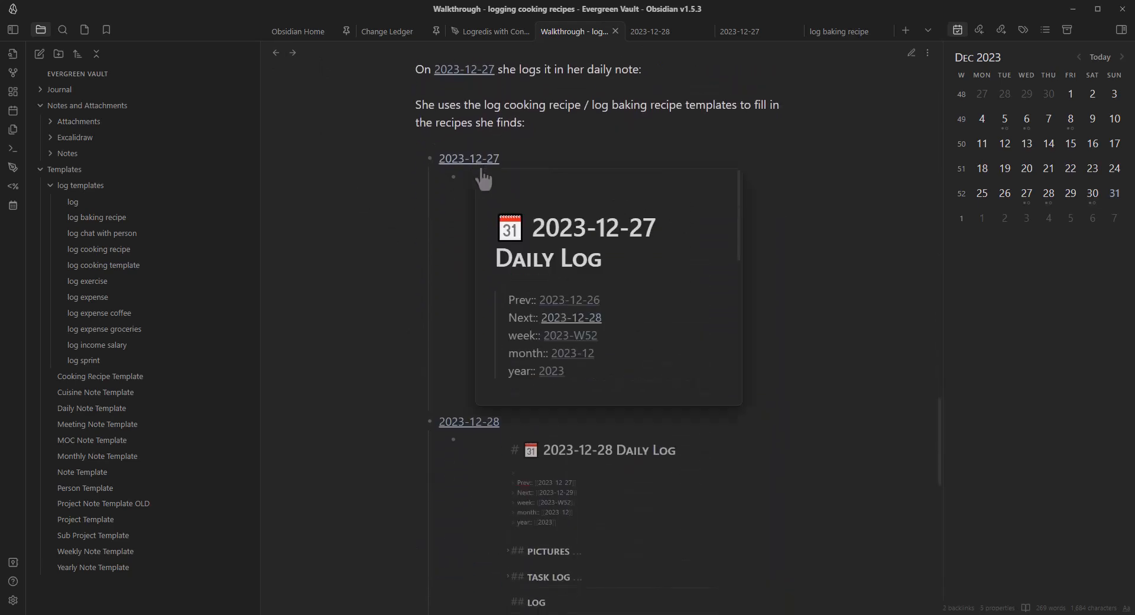
pyautogui.scroll(-2, 862, 286)
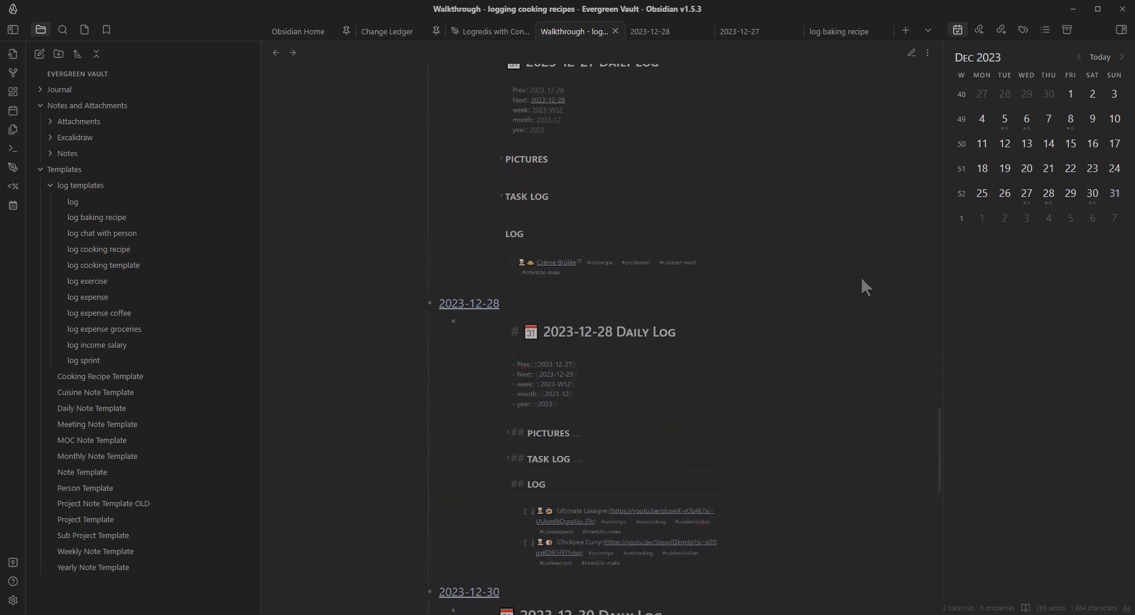
pyautogui.scroll(-1, 860, 276)
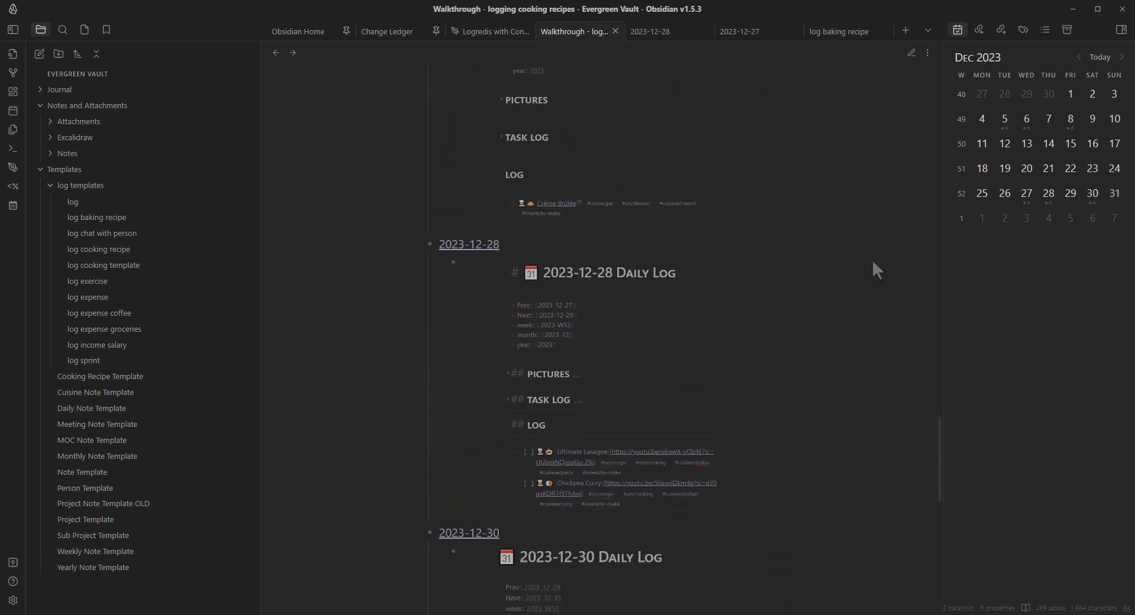
pyautogui.scroll(-2, 872, 262)
pyautogui.scroll(-1, 891, 335)
pyautogui.scroll(-1, 886, 335)
pyautogui.scroll(-2, 836, 332)
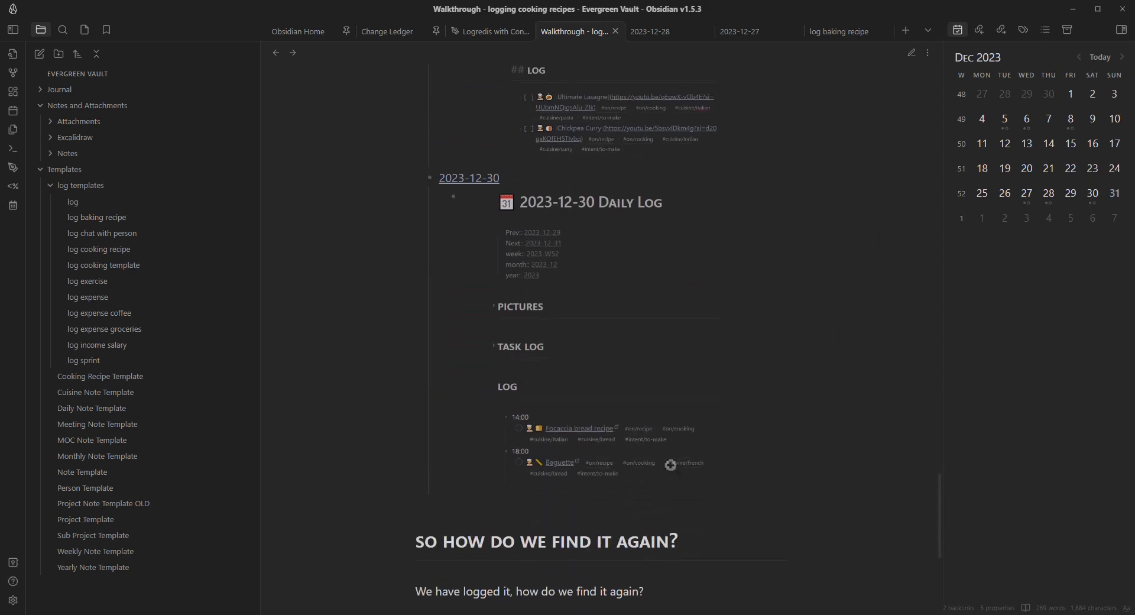
pyautogui.scroll(-2, 790, 420)
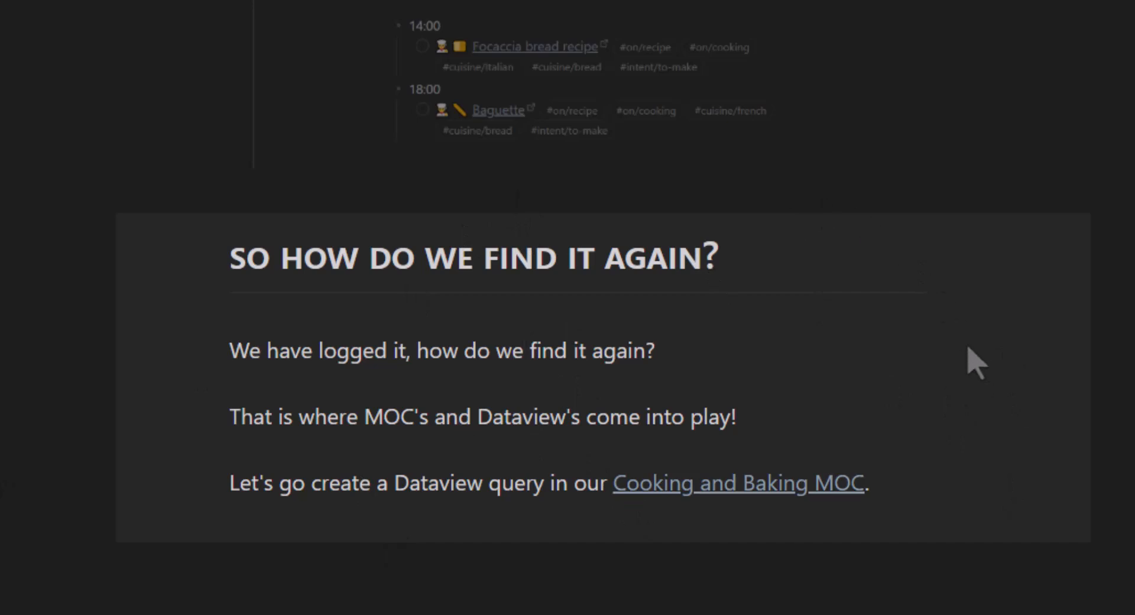
pyautogui.scroll(4, 849, 453)
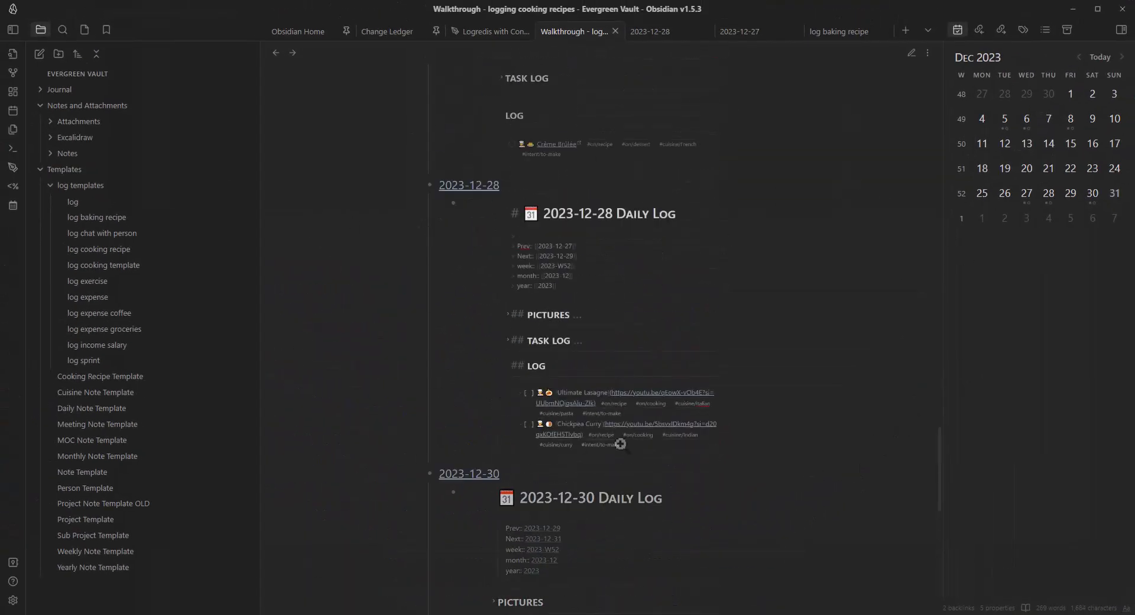
pyautogui.scroll(4, 487, 510)
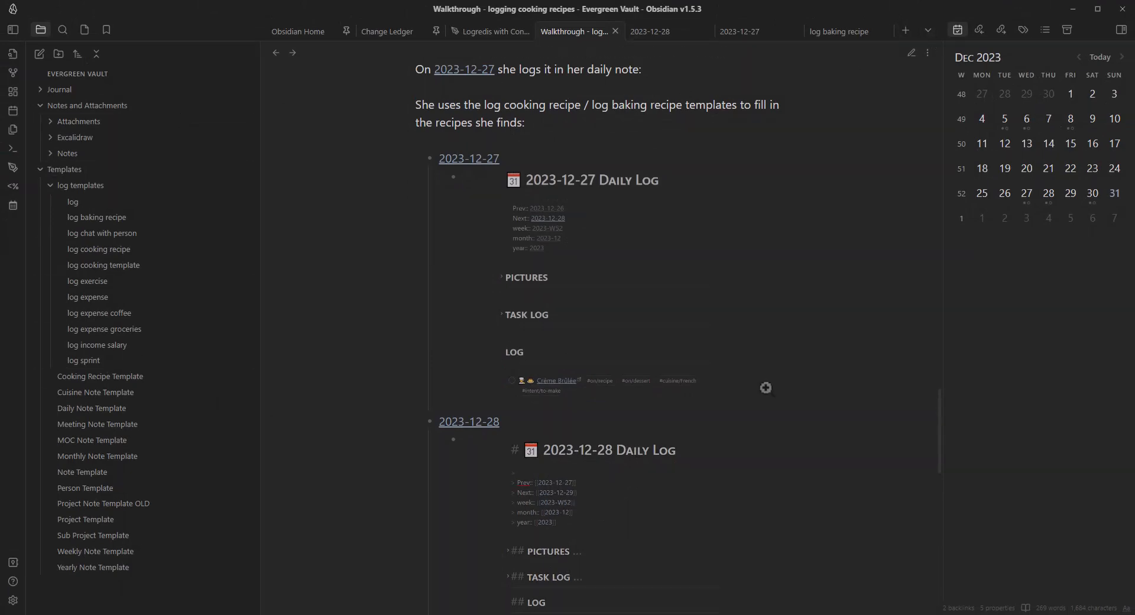
pyautogui.scroll(-2, 746, 401)
pyautogui.scroll(-2, 747, 401)
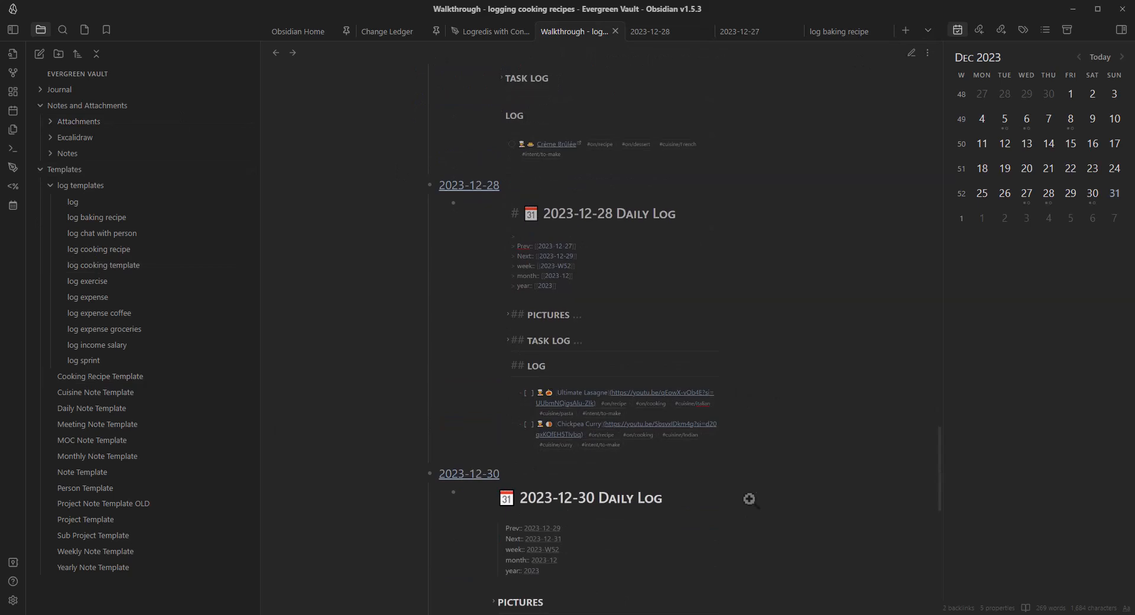
pyautogui.scroll(-1, 750, 498)
pyautogui.scroll(-3, 750, 499)
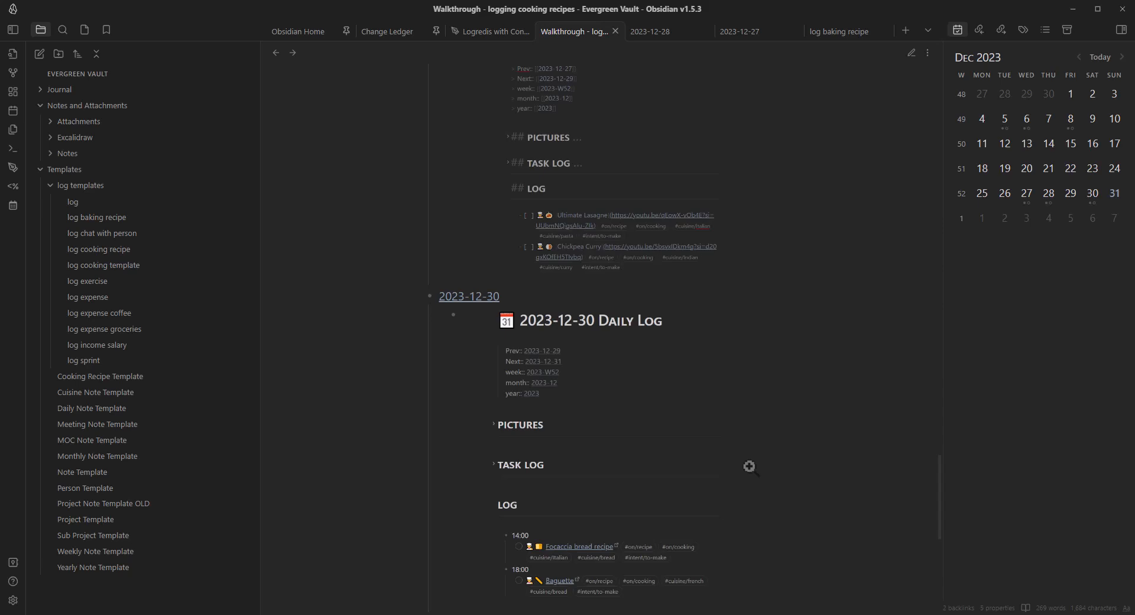
# Step: Open the linked Cooking and Baking MOC and examine its All Recipes table, collapsing that section when done
pyautogui.scroll(-5, 757, 460)
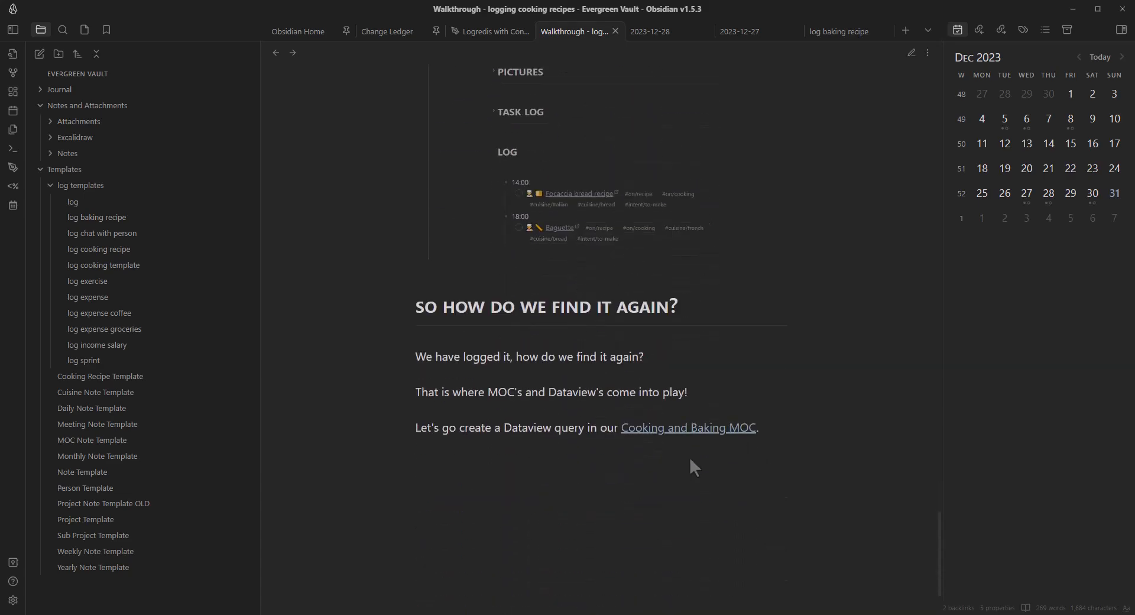
pyautogui.click(739, 428)
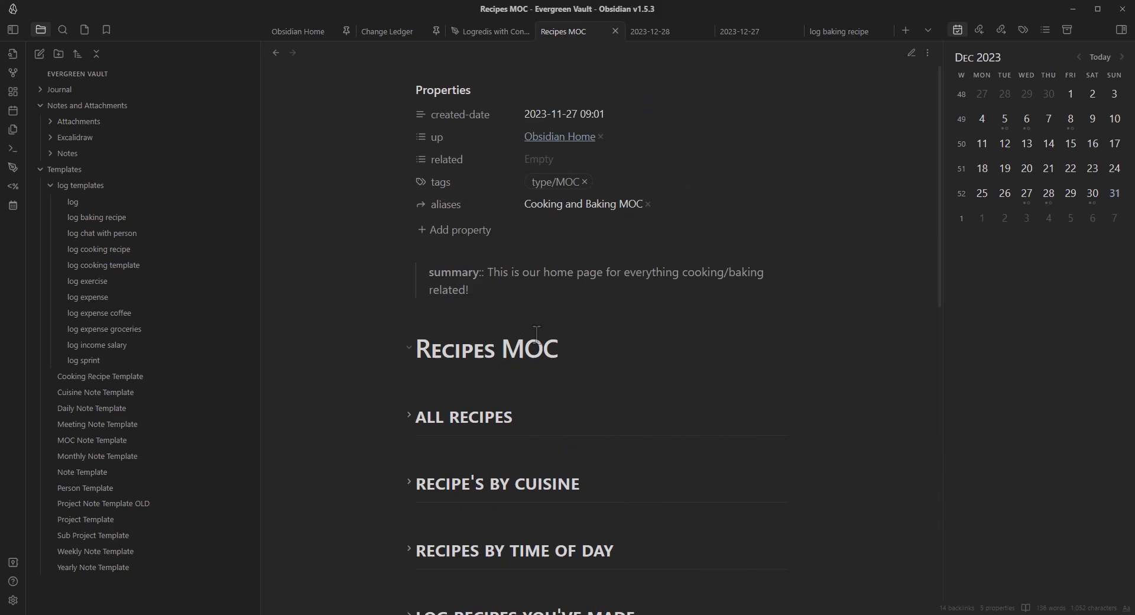
pyautogui.scroll(-2, 536, 334)
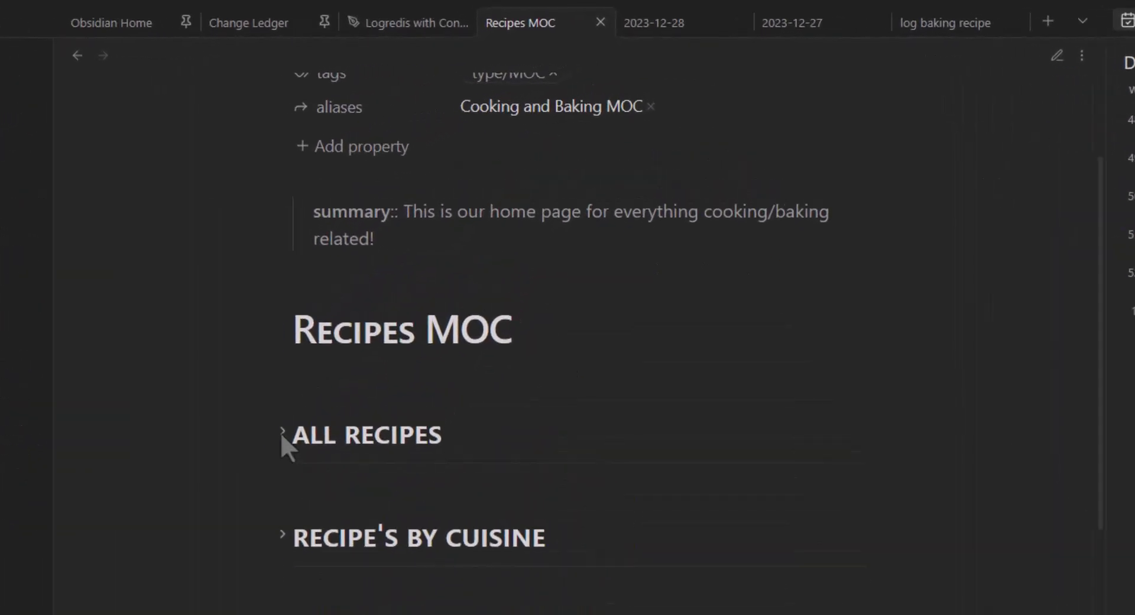
pyautogui.click(286, 427)
pyautogui.scroll(-3, 502, 414)
pyautogui.moveTo(299, 378)
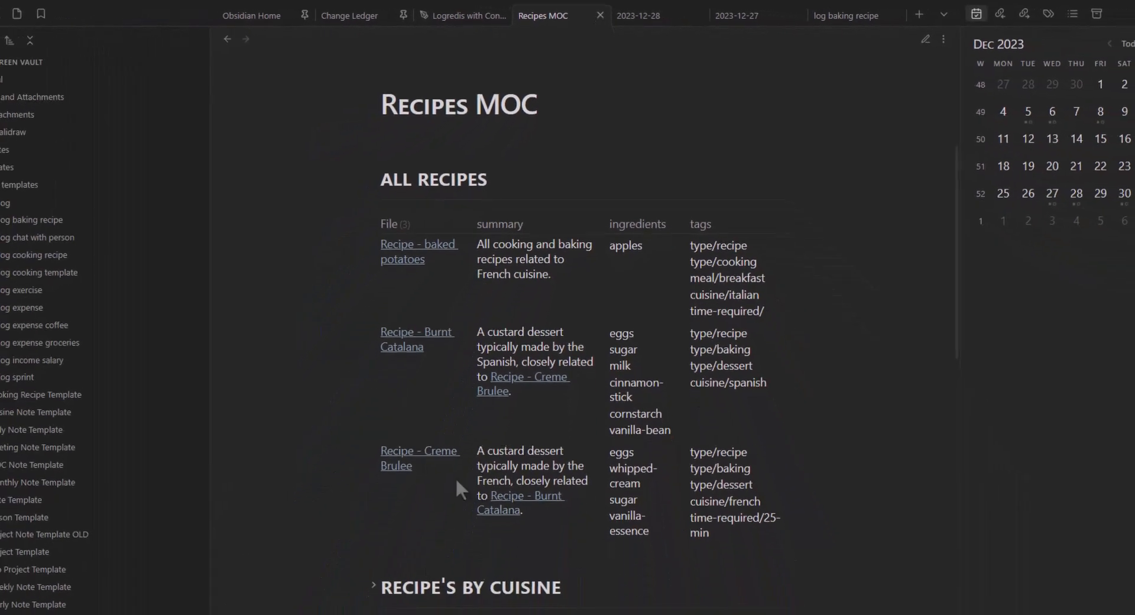
pyautogui.click(372, 178)
# Step: Expand the Recipe's by Cuisine section, open the Italian Cuisine MOC and view its baked potatoes recipe
pyautogui.scroll(-3, 382, 172)
pyautogui.scroll(3, 352, 196)
pyautogui.click(388, 235)
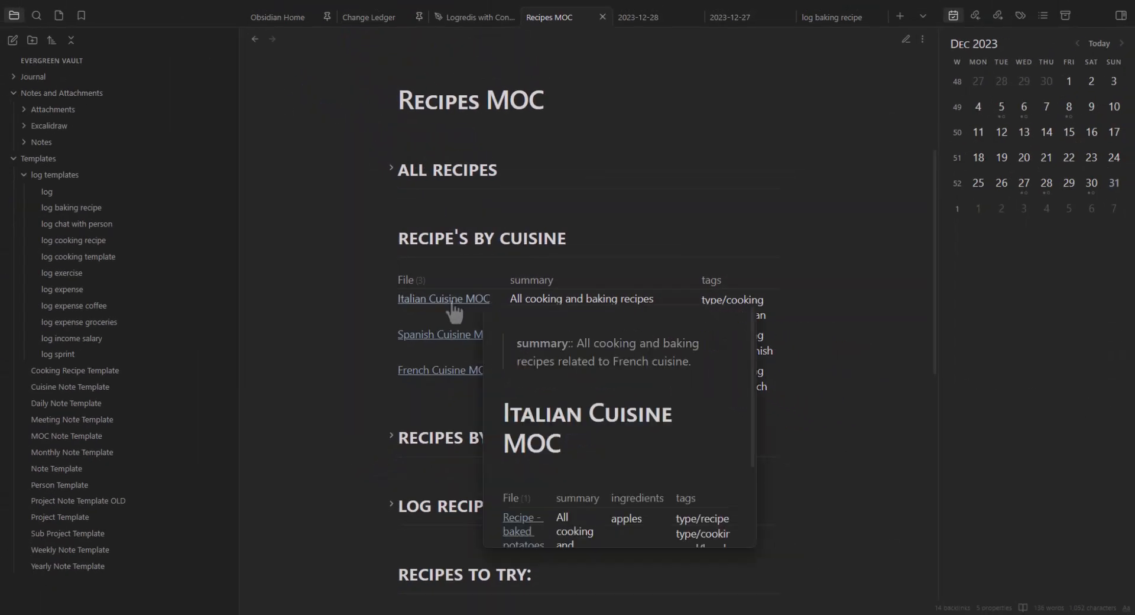
pyautogui.click(482, 300)
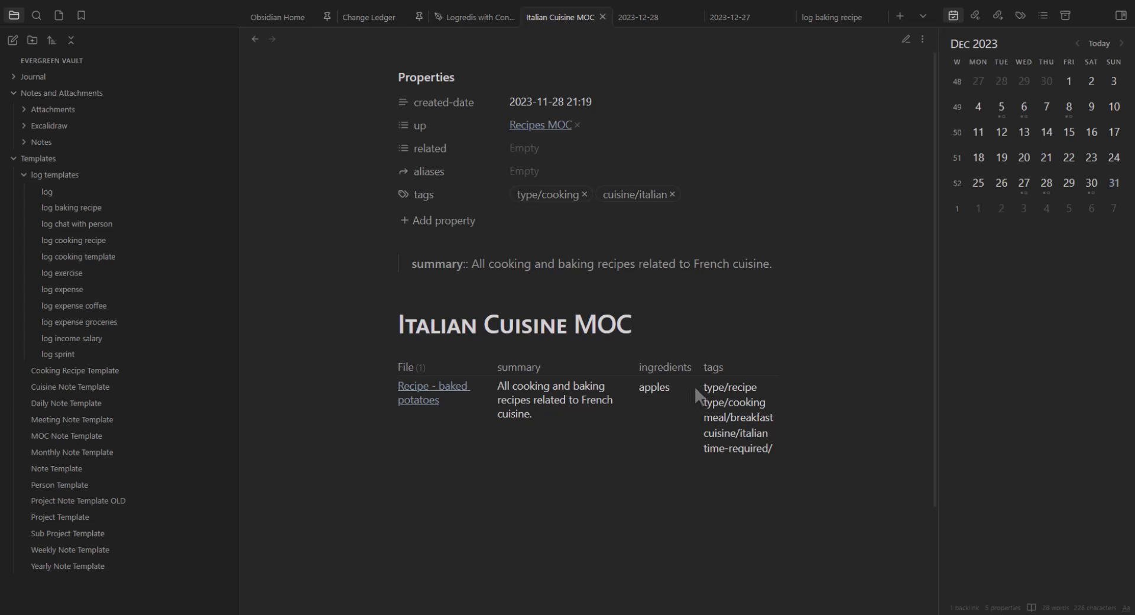
pyautogui.click(414, 398)
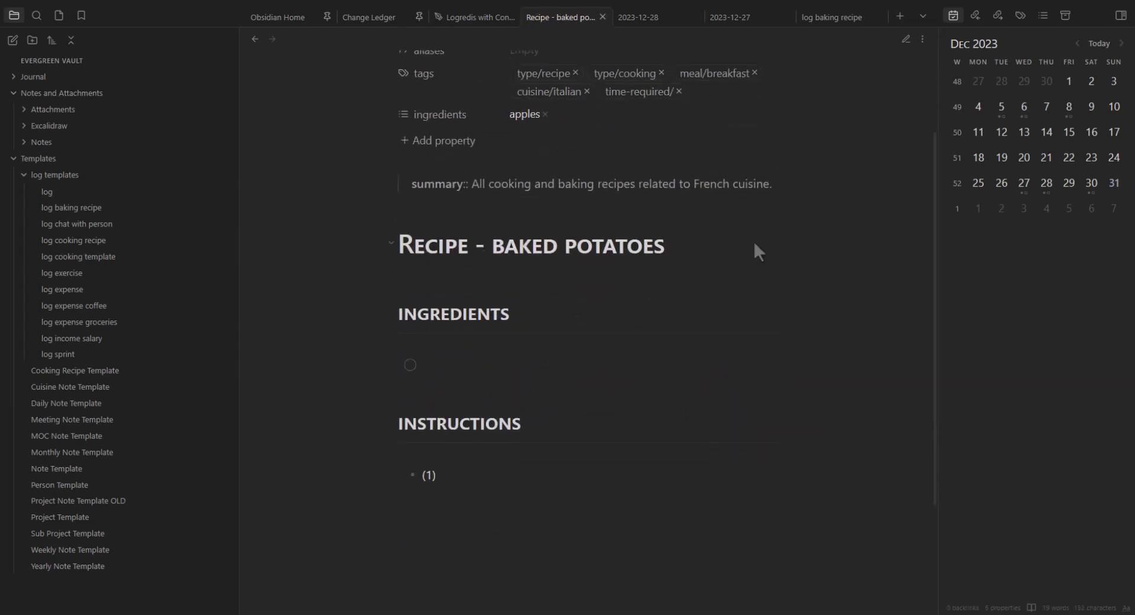
# Step: Return to the Recipes MOC, collapse the Recipe's by Cuisine section, and view the Recipes by Time of Day subsections before collapsing them
pyautogui.click(254, 38)
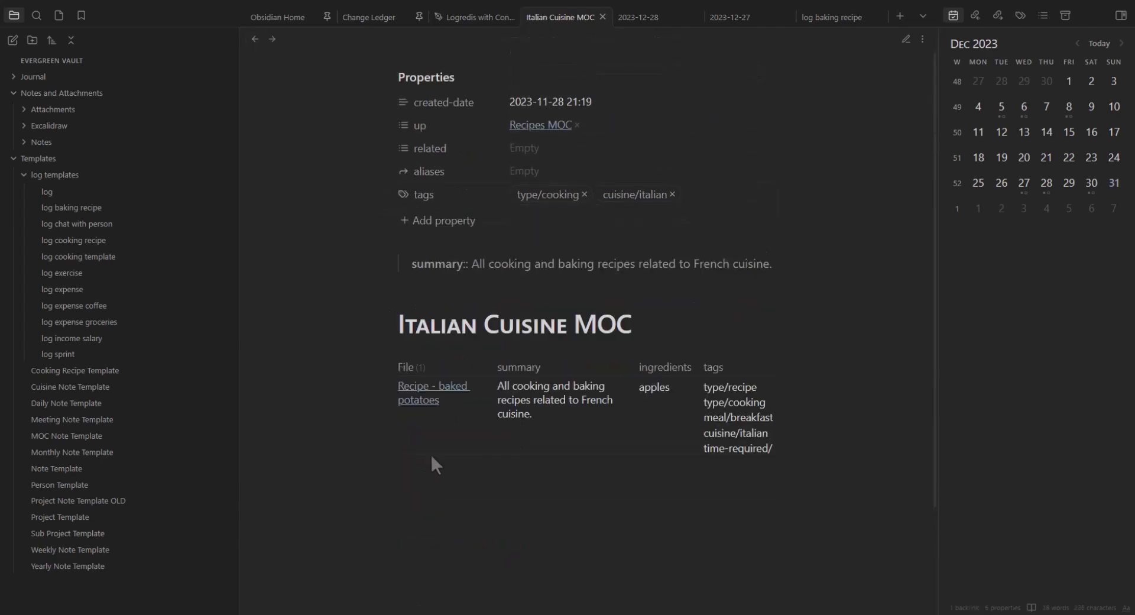
pyautogui.click(262, 46)
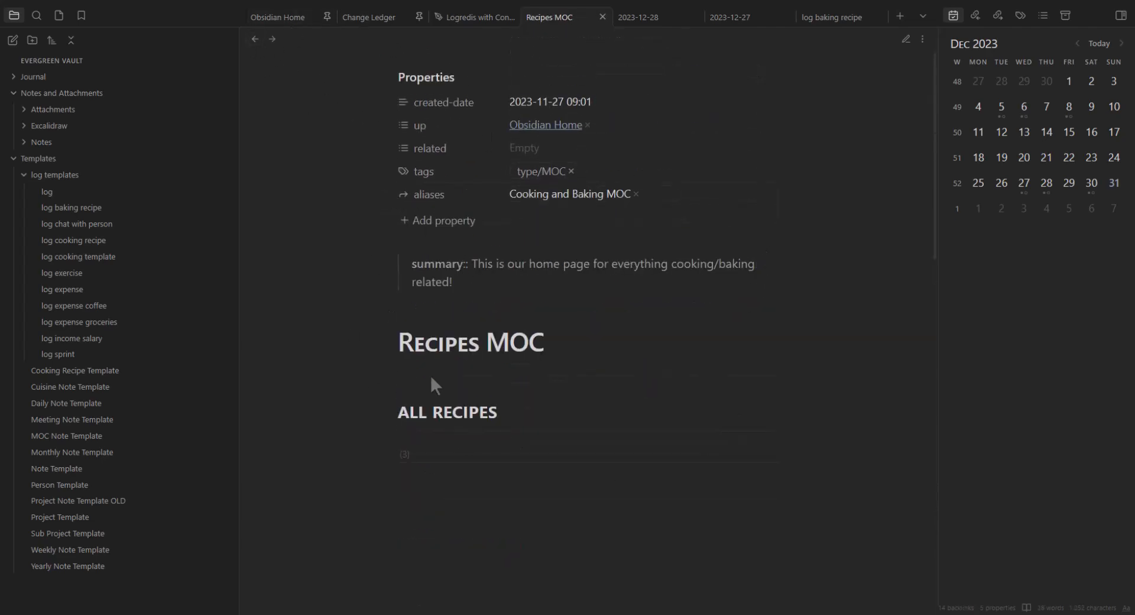
pyautogui.scroll(-4, 435, 355)
pyautogui.click(390, 238)
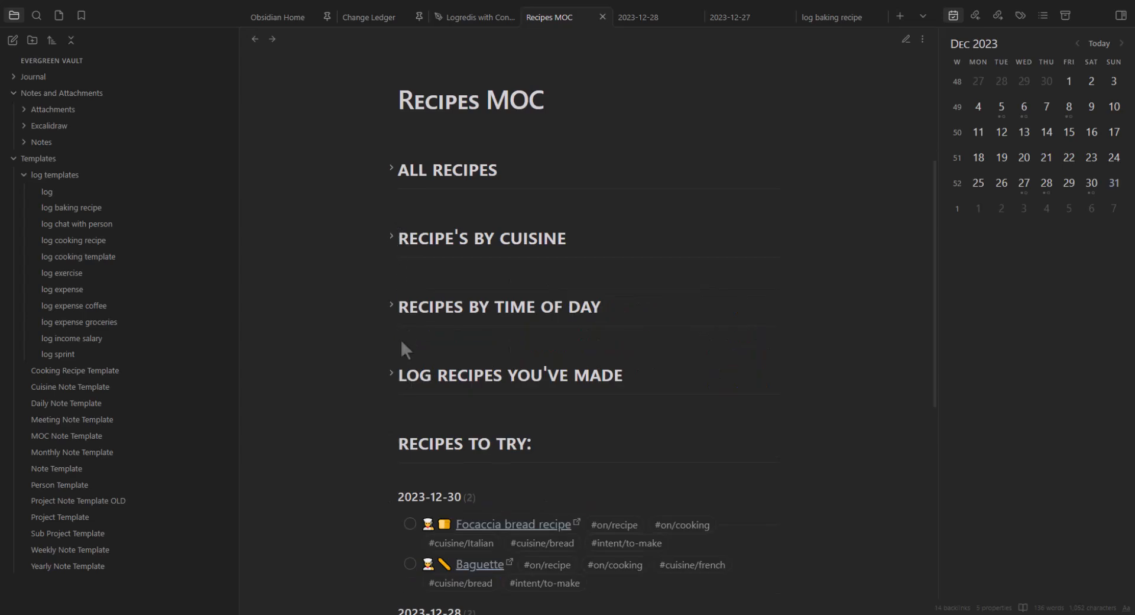
pyautogui.click(392, 306)
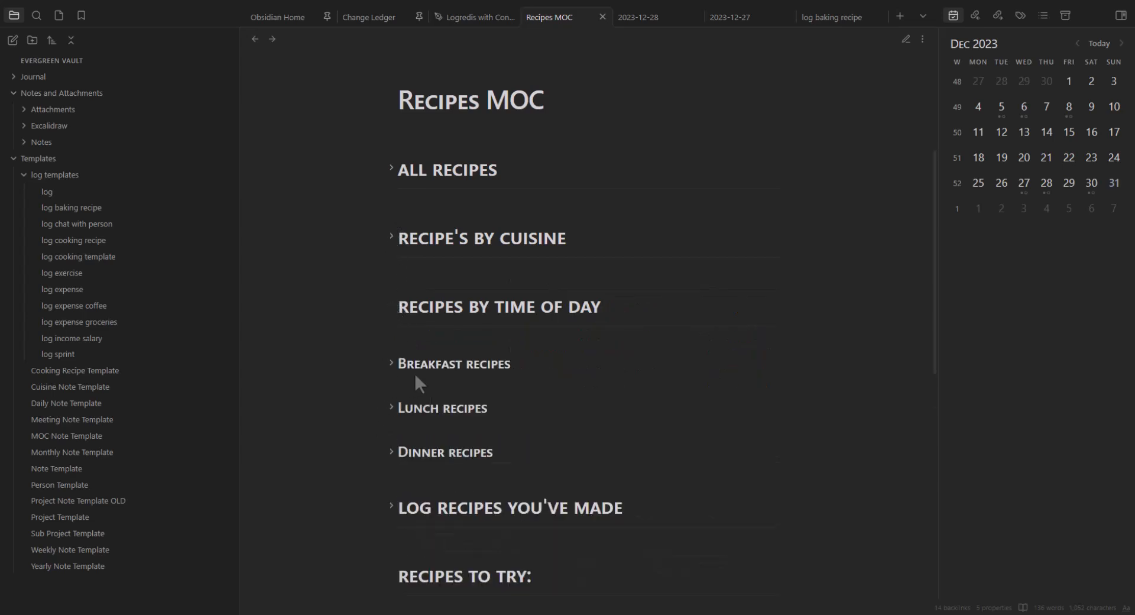
pyautogui.click(392, 308)
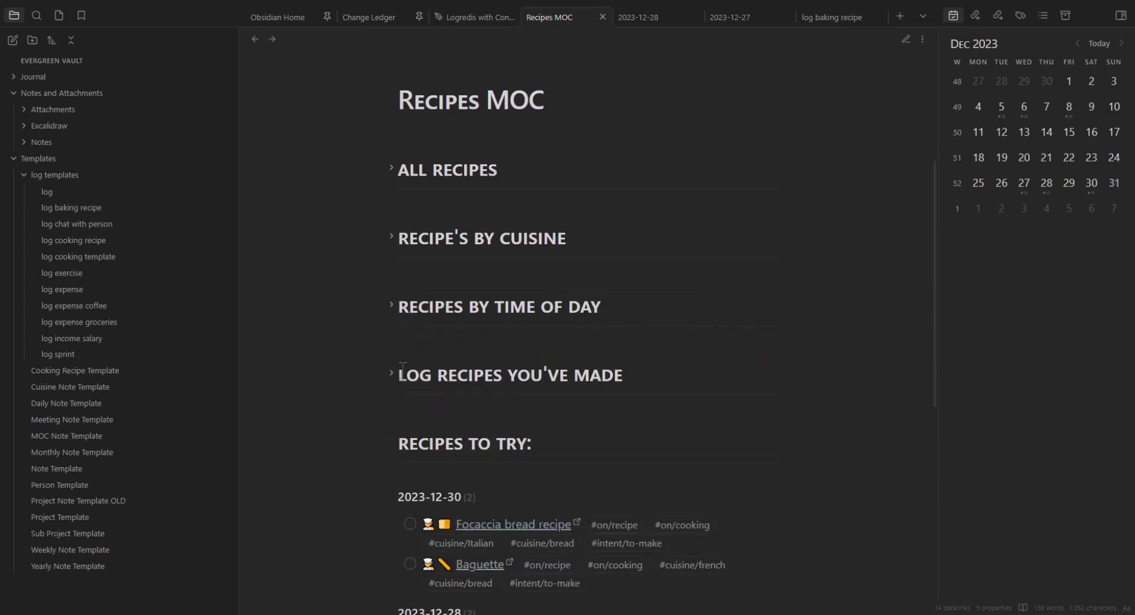
# Step: Expand the Log Recipes You've Made section to view the Cooking and Baking log, and collapse it when done
pyautogui.click(392, 375)
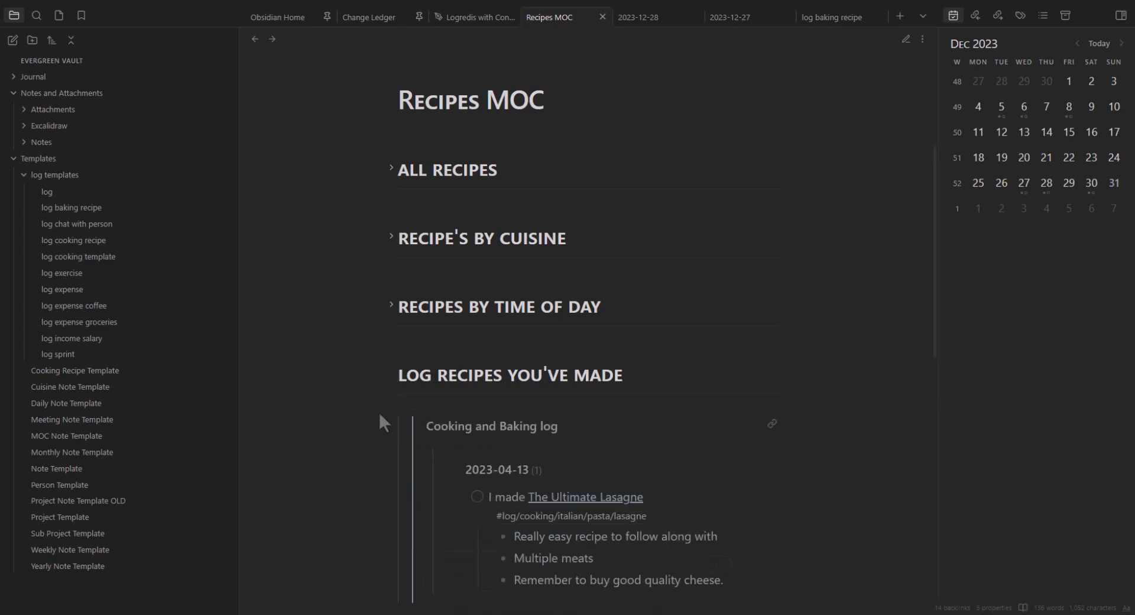
pyautogui.scroll(-2, 466, 489)
pyautogui.scroll(1, 431, 293)
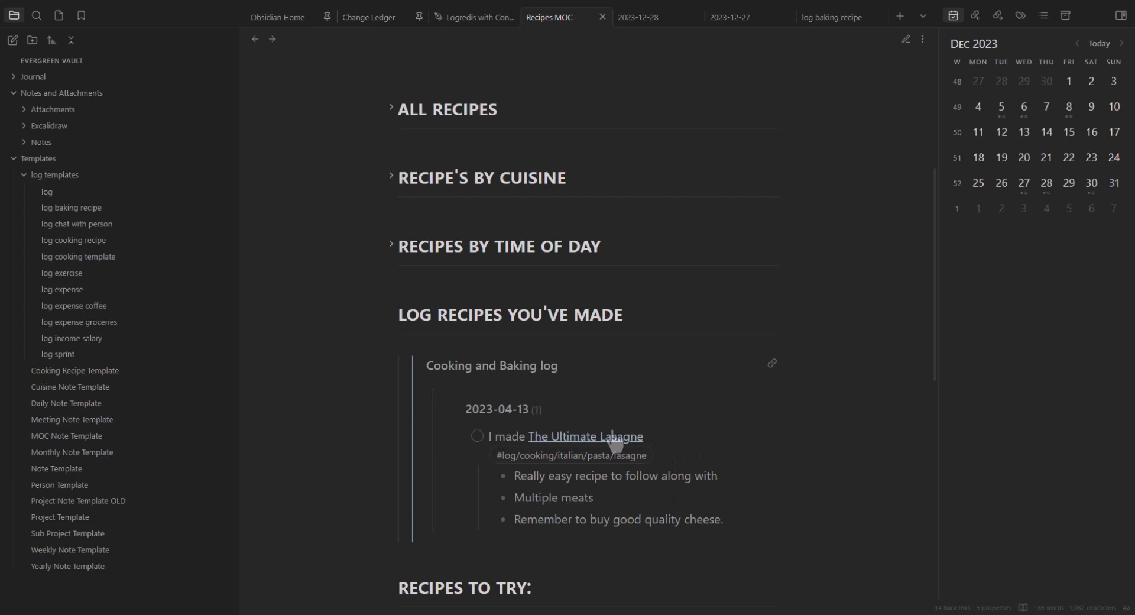
pyautogui.moveTo(612, 437)
pyautogui.click(391, 312)
# Step: Examine the Recipes to Try list, including its date groups, recipe links and tags
pyautogui.scroll(-2, 383, 437)
pyautogui.scroll(-2, 382, 438)
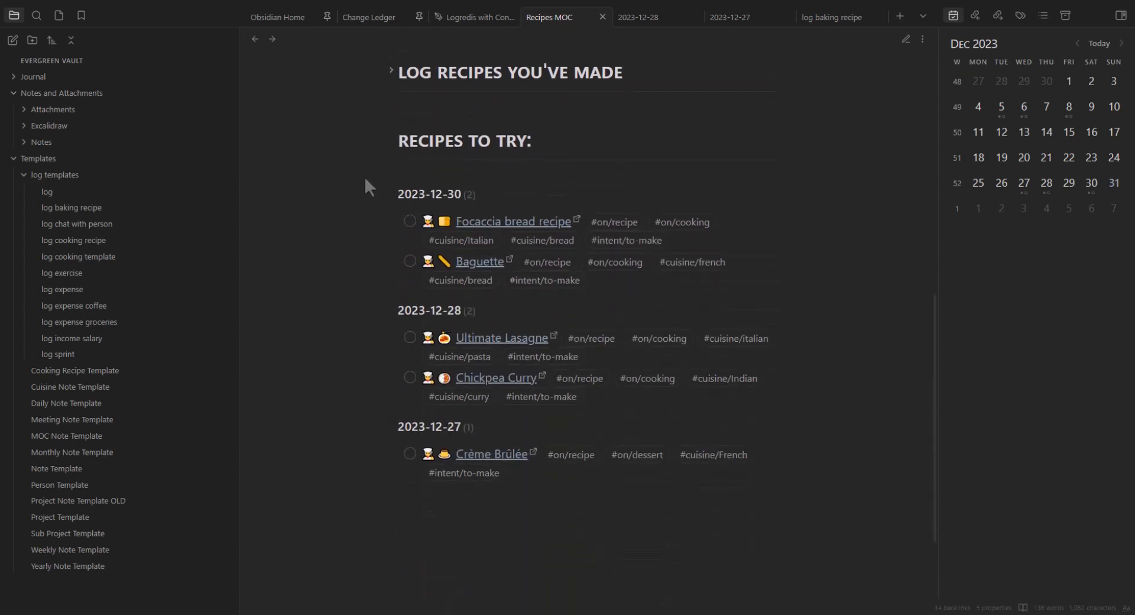
pyautogui.scroll(2, 840, 433)
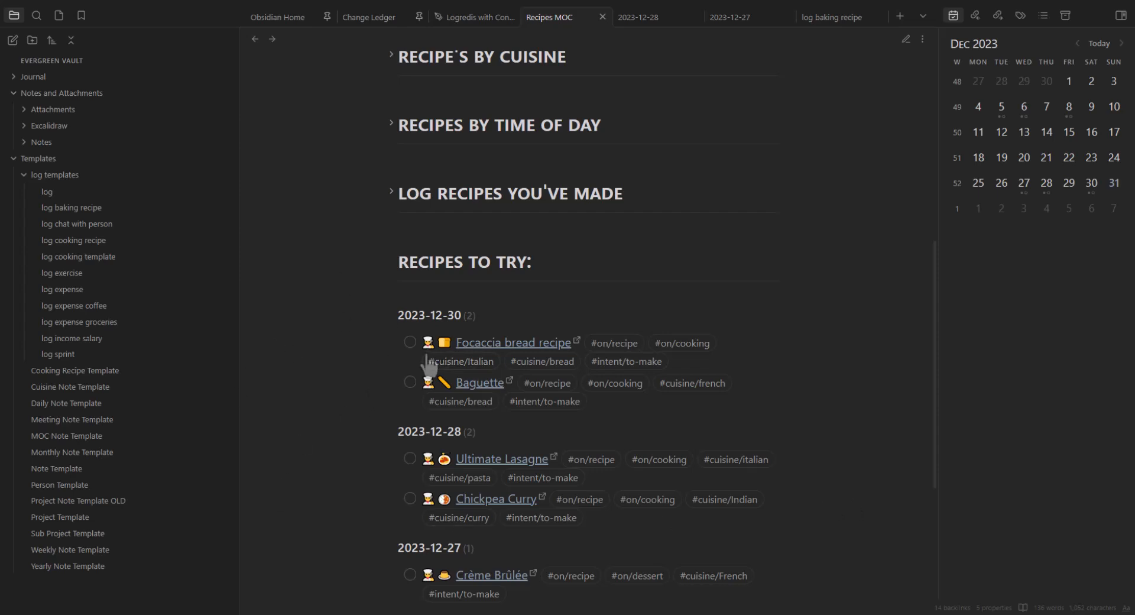
pyautogui.scroll(-2, 359, 255)
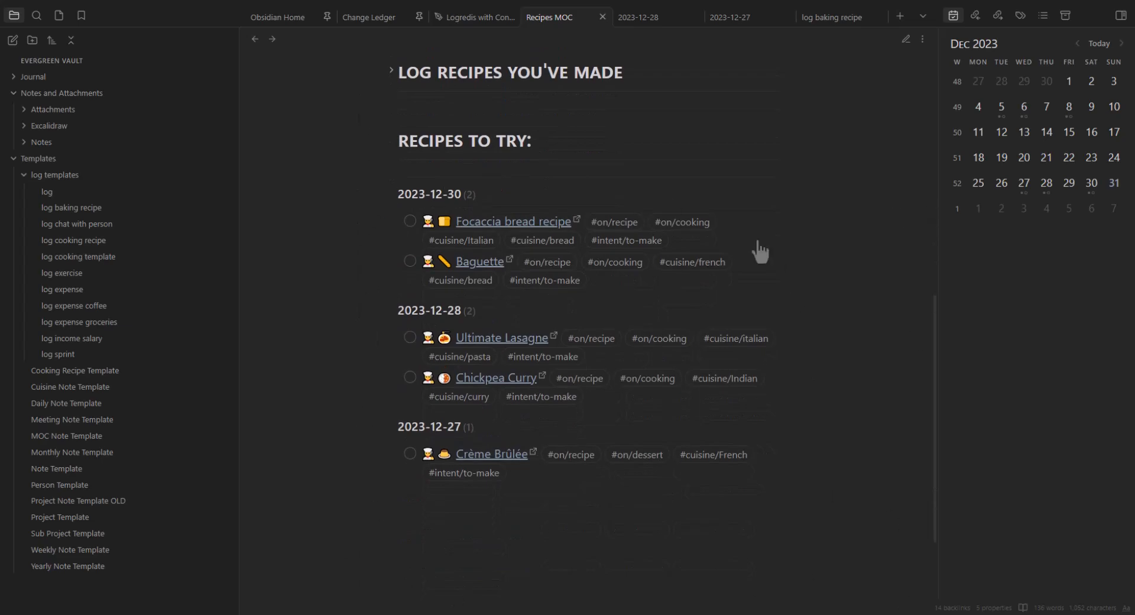
# Step: Show the source of the Recipes to Try query and examine its dataview declaration, TASK type and icontains function
pyautogui.hotkey('ctrl', 'e')
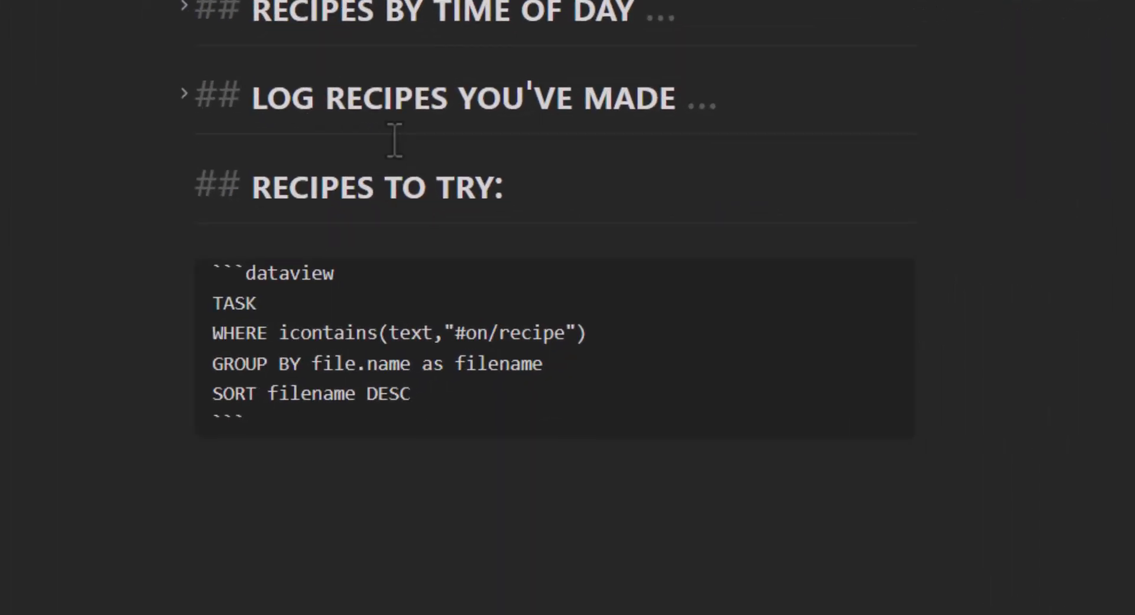
pyautogui.moveTo(227, 274); pyautogui.dragTo(355, 270)
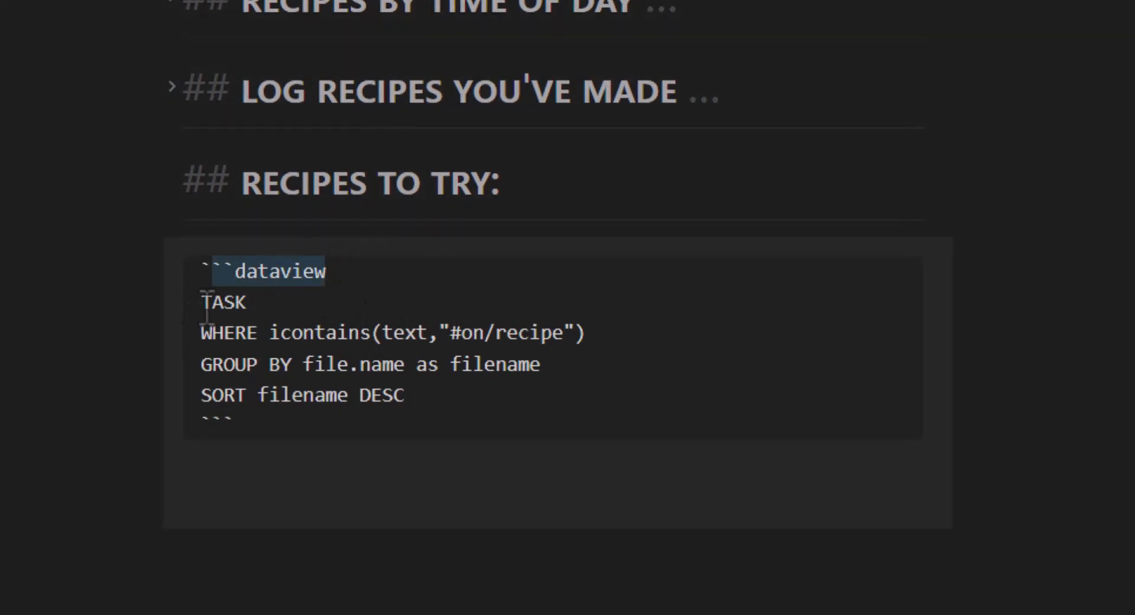
pyautogui.moveTo(208, 302); pyautogui.dragTo(247, 303)
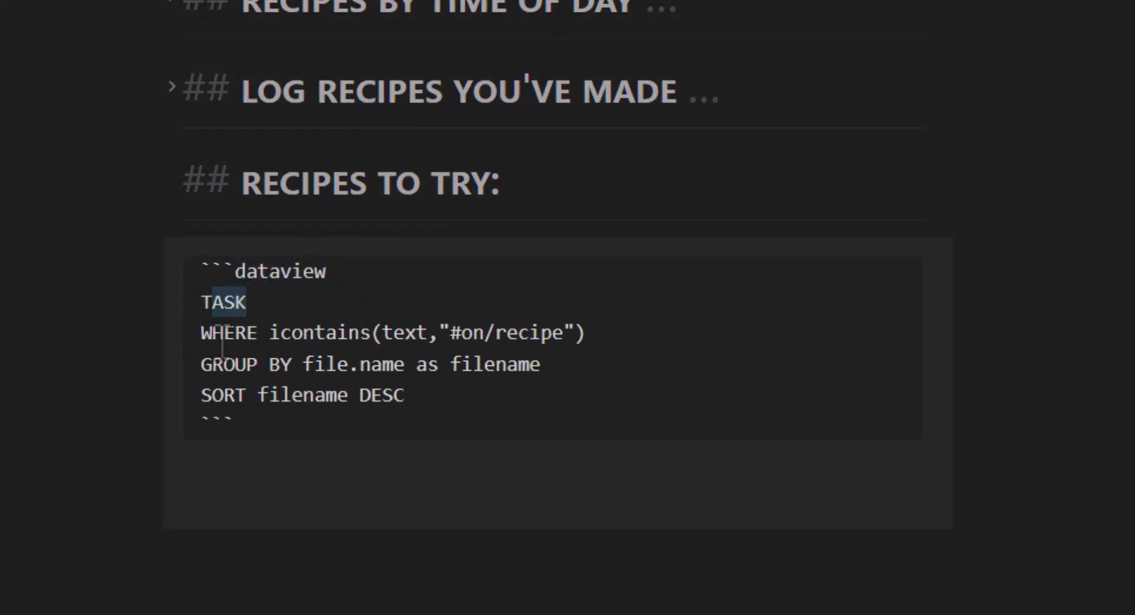
pyautogui.click(226, 333)
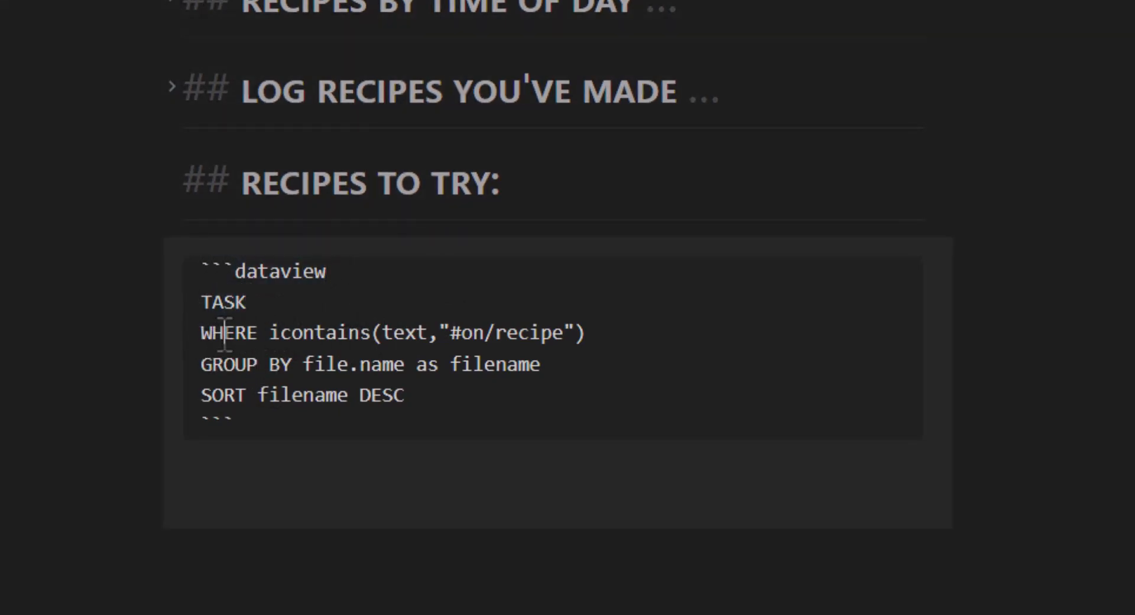
pyautogui.moveTo(290, 333); pyautogui.dragTo(381, 333)
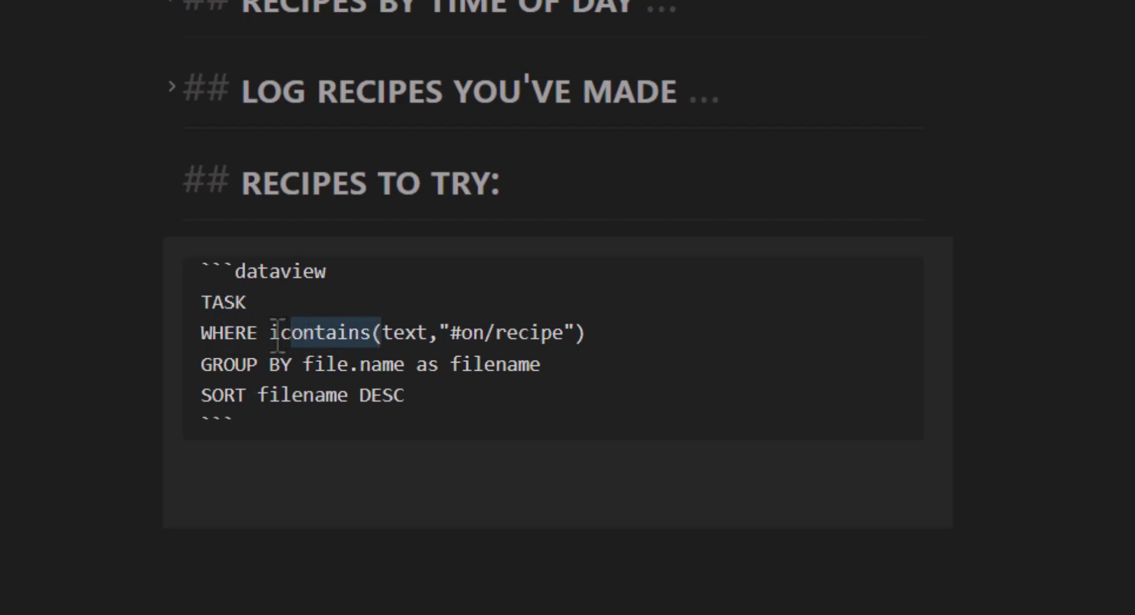
pyautogui.moveTo(279, 333); pyautogui.dragTo(270, 332)
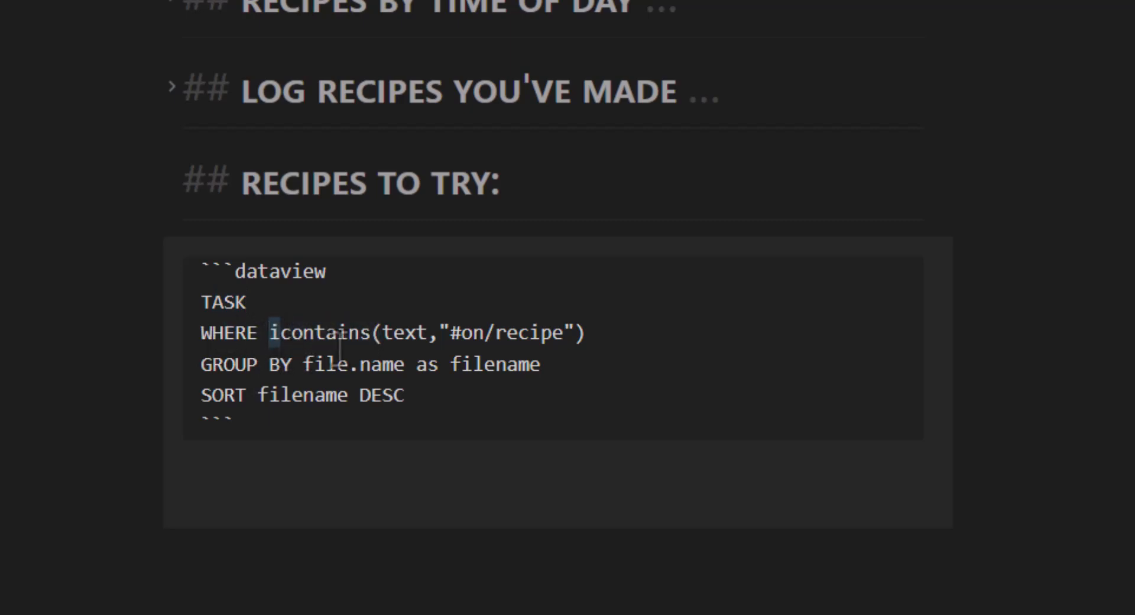
# Step: Examine the query's WHERE condition, focusing on the text field and the #on/recipe tag that icontains searches for
pyautogui.moveTo(471, 333); pyautogui.dragTo(462, 333)
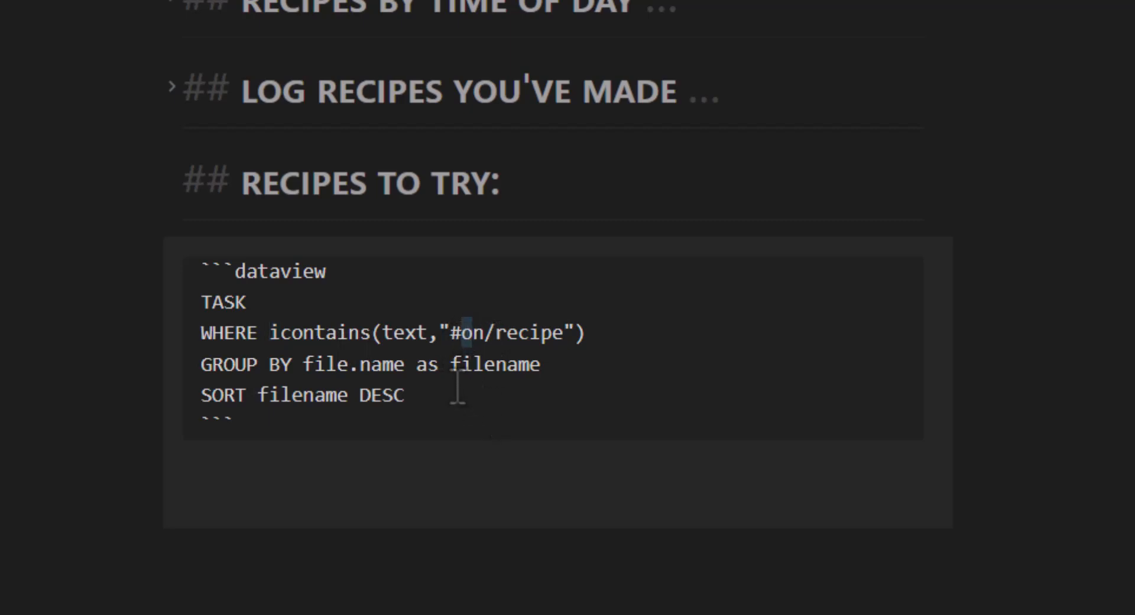
pyautogui.click(482, 337)
pyautogui.moveTo(461, 335); pyautogui.dragTo(471, 338)
pyautogui.moveTo(364, 335); pyautogui.dragTo(370, 335)
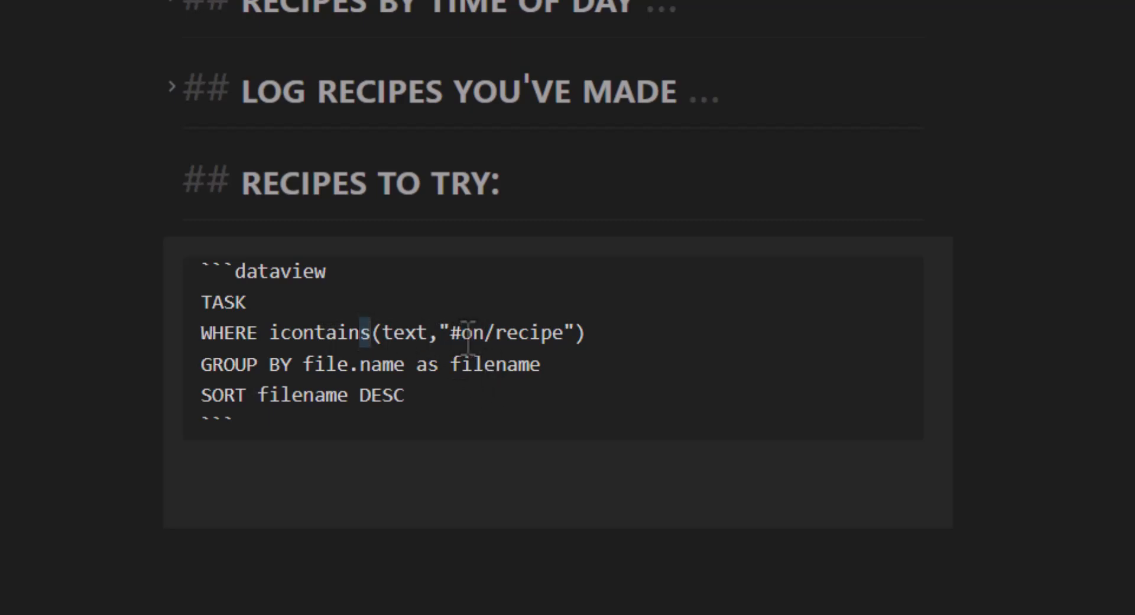
pyautogui.moveTo(271, 338); pyautogui.dragTo(277, 339)
pyautogui.click(315, 329)
pyautogui.scroll(1, 353, 344)
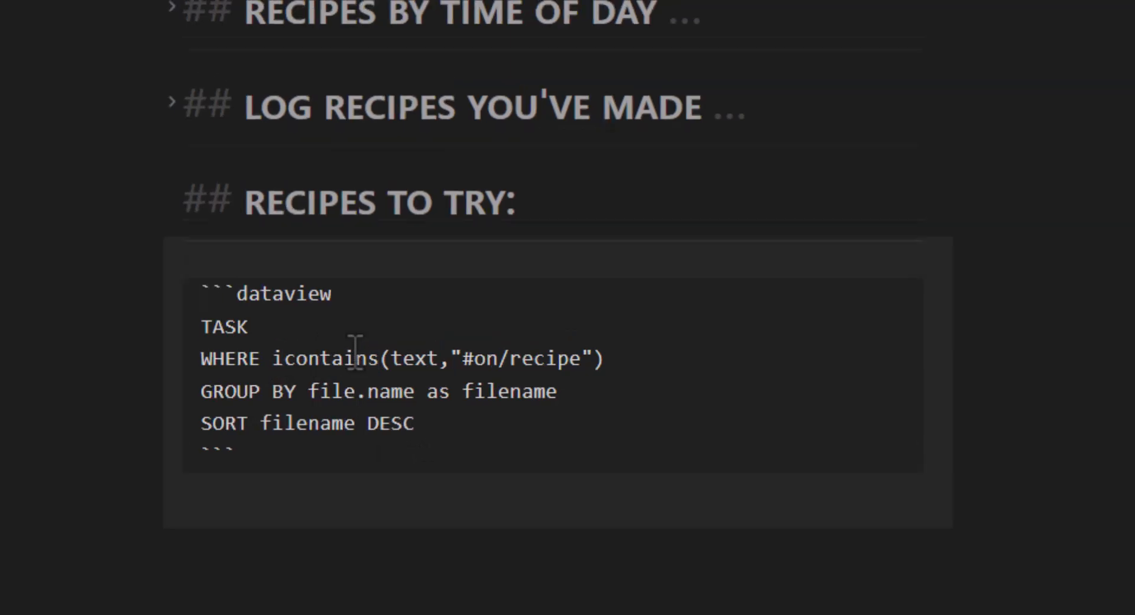
pyautogui.scroll(1, 358, 362)
pyautogui.click(240, 391)
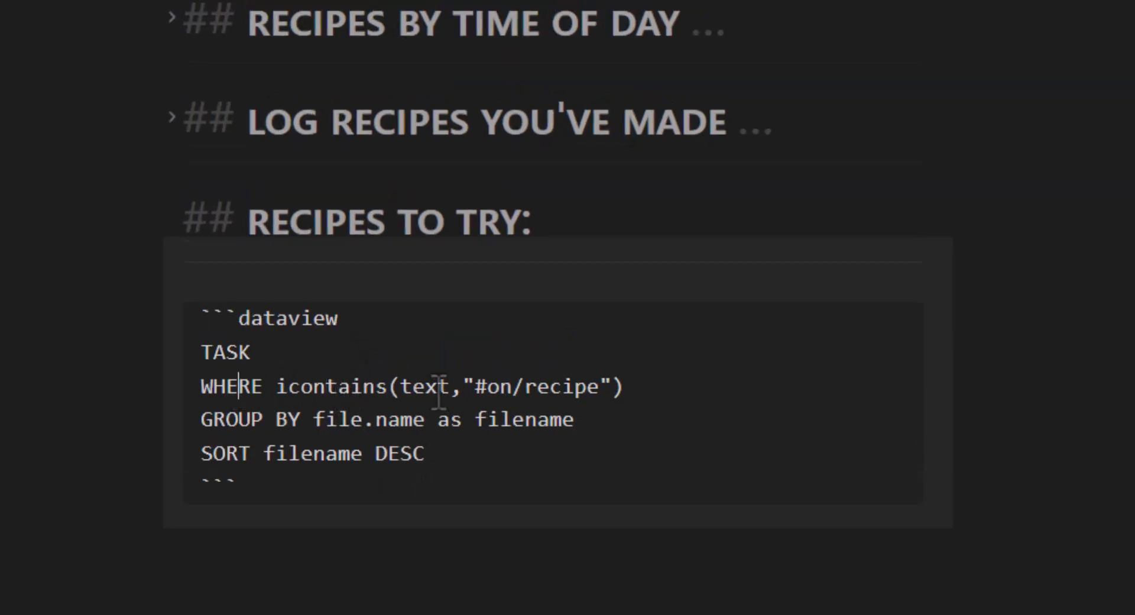
pyautogui.moveTo(400, 385); pyautogui.dragTo(450, 387)
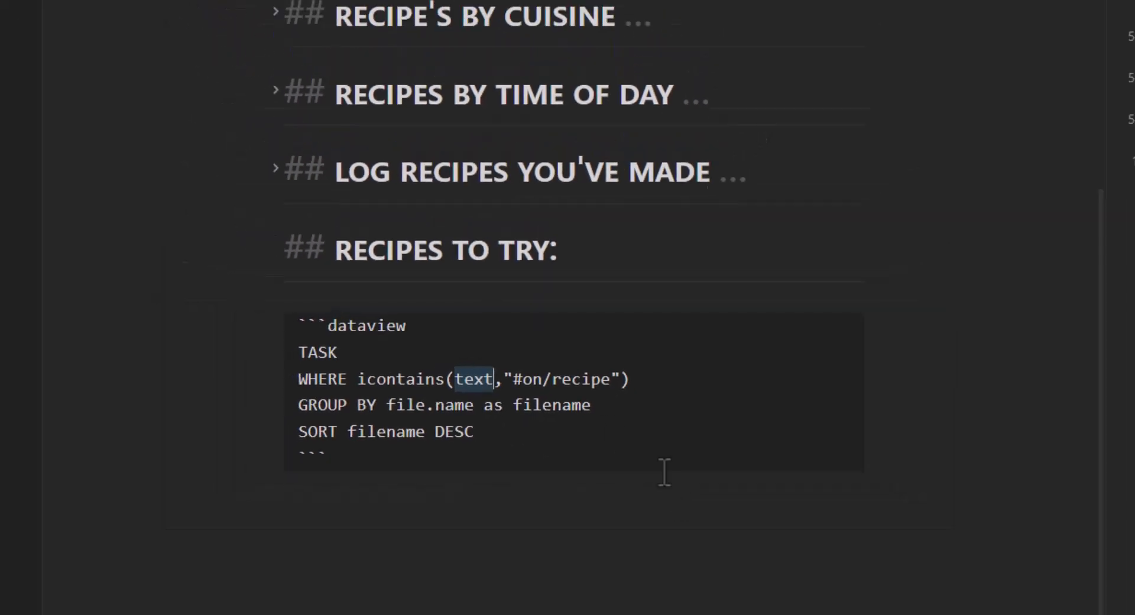
pyautogui.moveTo(512, 379); pyautogui.dragTo(611, 382)
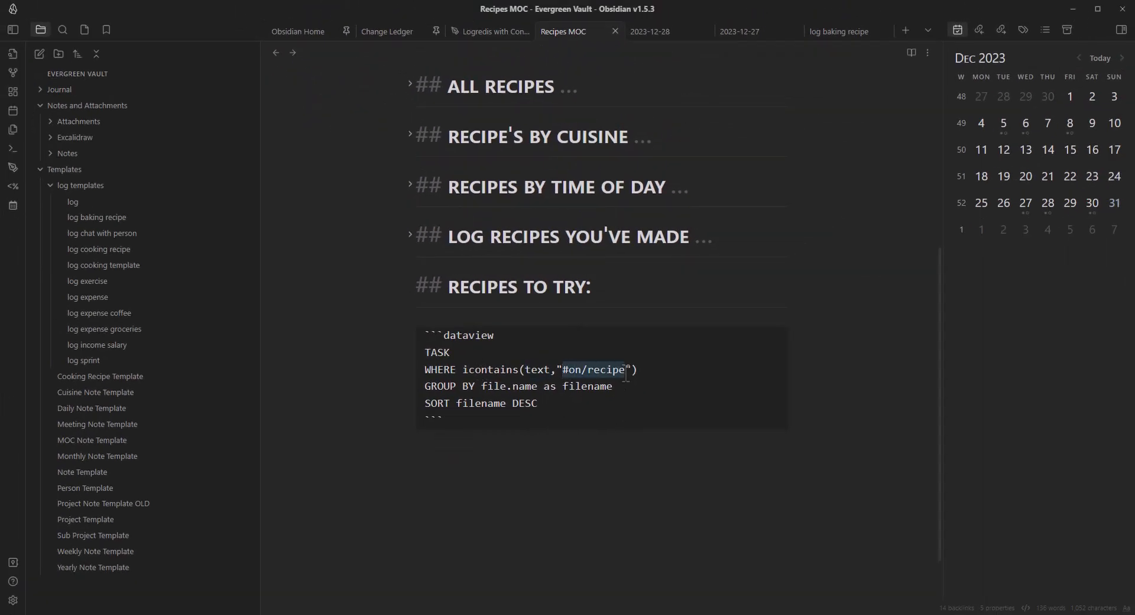
# Step: Compare the query's #on/recipe filter and GROUP BY file.name line with the rendered Recipes to Try list
pyautogui.hotkey('ctrl', 'e')
pyautogui.scroll(-2, 547, 437)
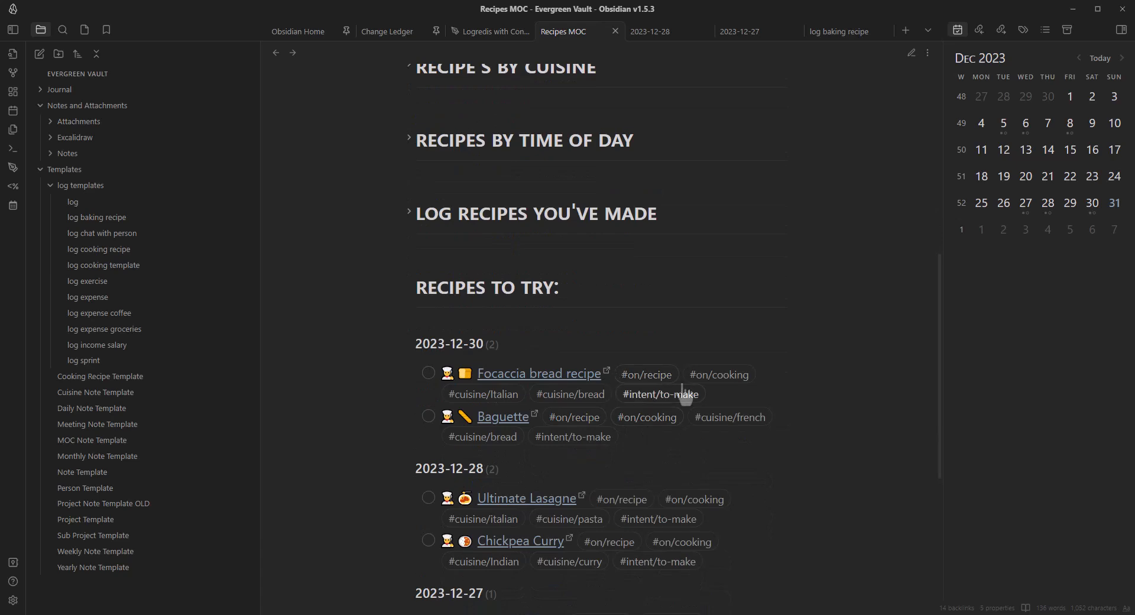
pyautogui.hotkey('ctrl', 'e')
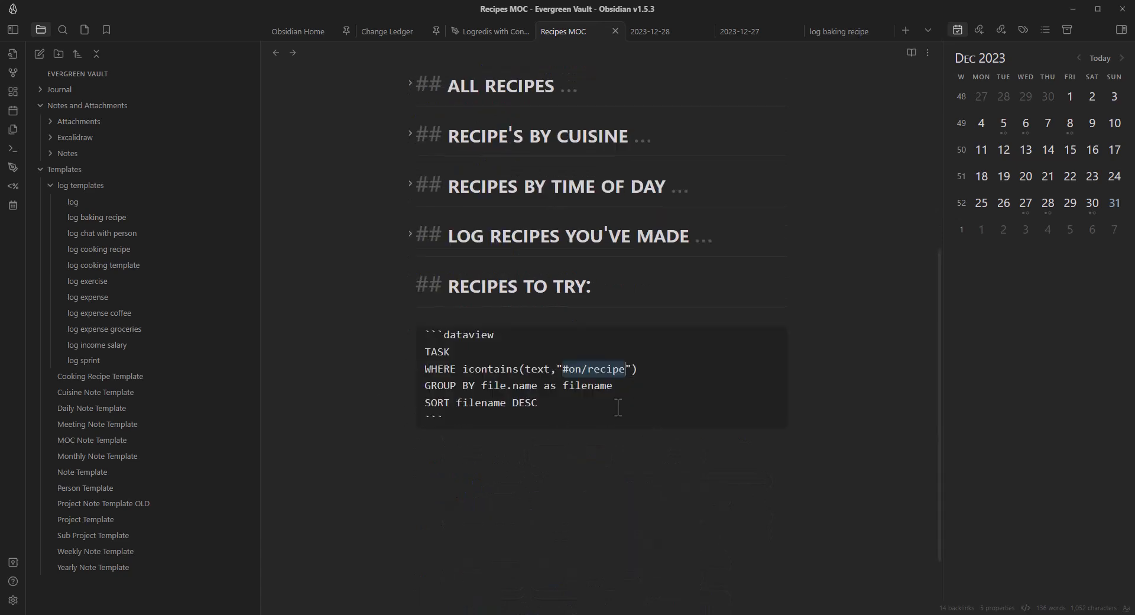
pyautogui.moveTo(426, 386); pyautogui.dragTo(613, 387)
pyautogui.hotkey('ctrl', 'e')
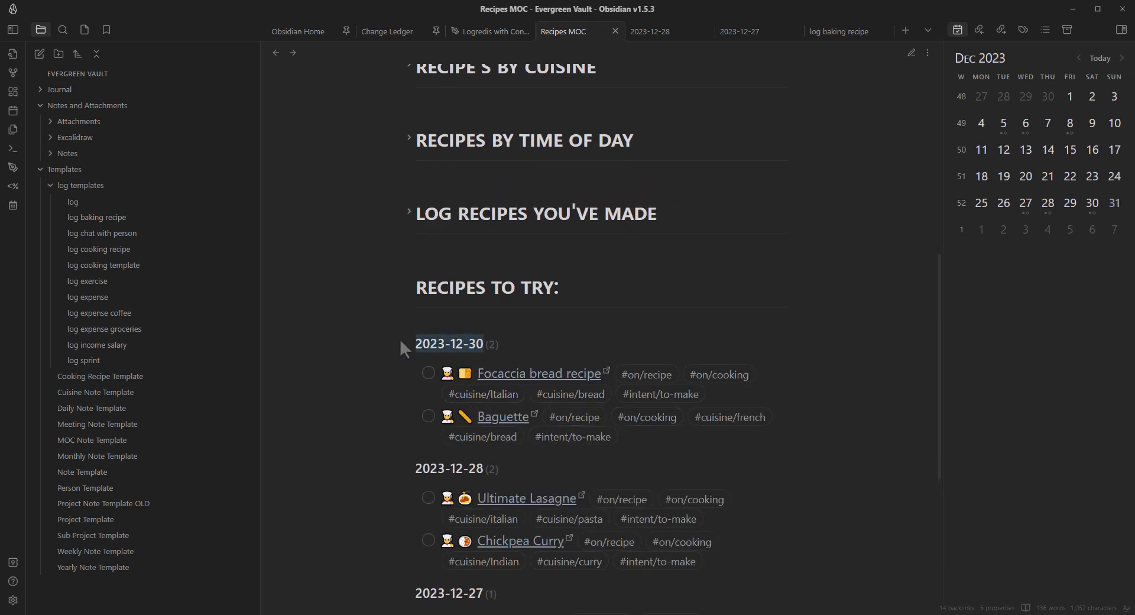
pyautogui.hotkey('ctrl', 'e')
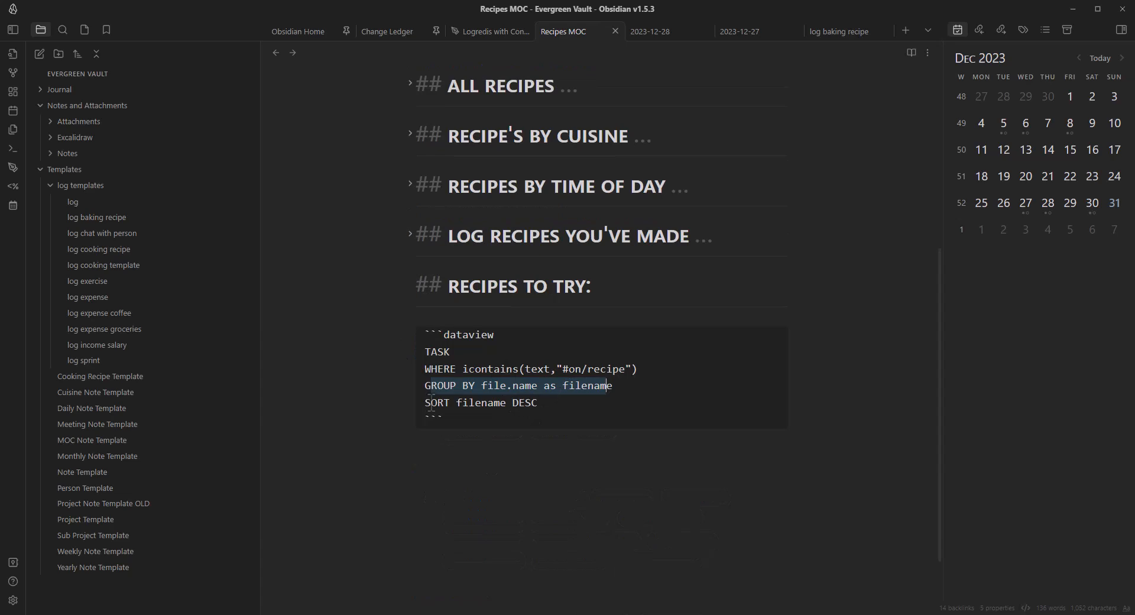
# Step: Examine the SORT filename DESC line and check it against the order of the date headings in the rendered list
pyautogui.moveTo(431, 402); pyautogui.dragTo(549, 404)
pyautogui.hotkey('ctrl', 'e')
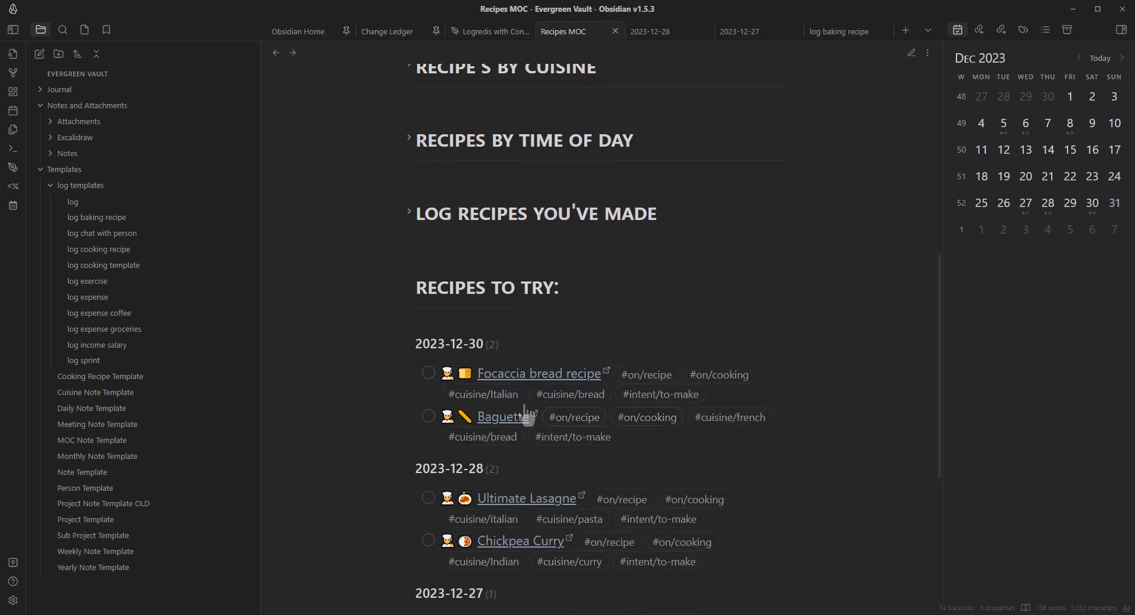
pyautogui.scroll(-2, 526, 413)
pyautogui.moveTo(418, 226); pyautogui.dragTo(493, 228)
pyautogui.moveTo(422, 351); pyautogui.dragTo(496, 355)
pyautogui.moveTo(430, 473); pyautogui.dragTo(481, 482)
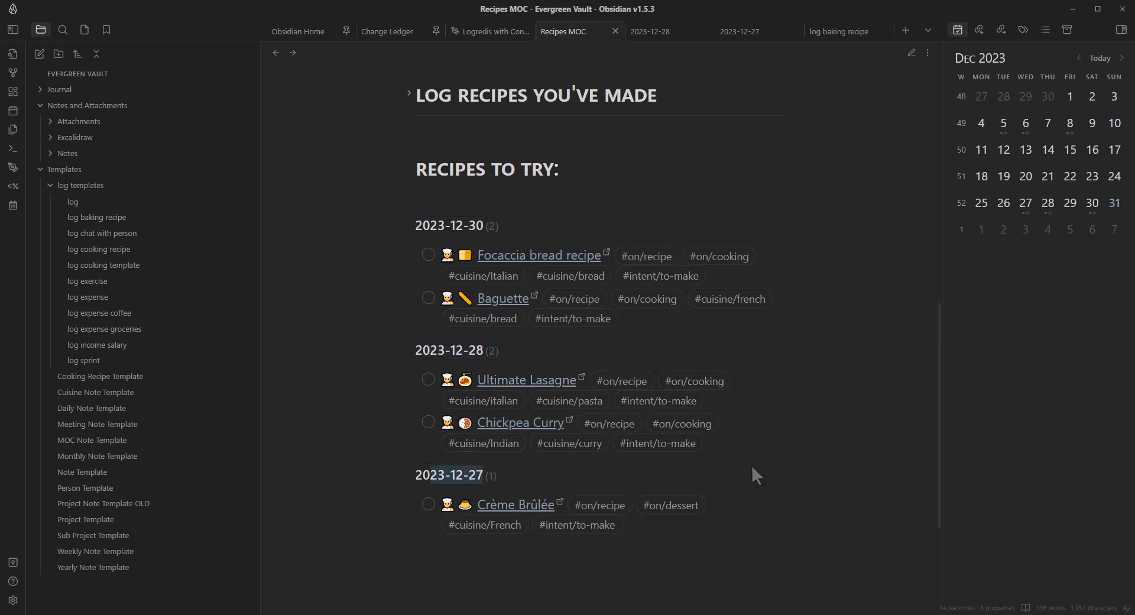
pyautogui.scroll(2, 752, 468)
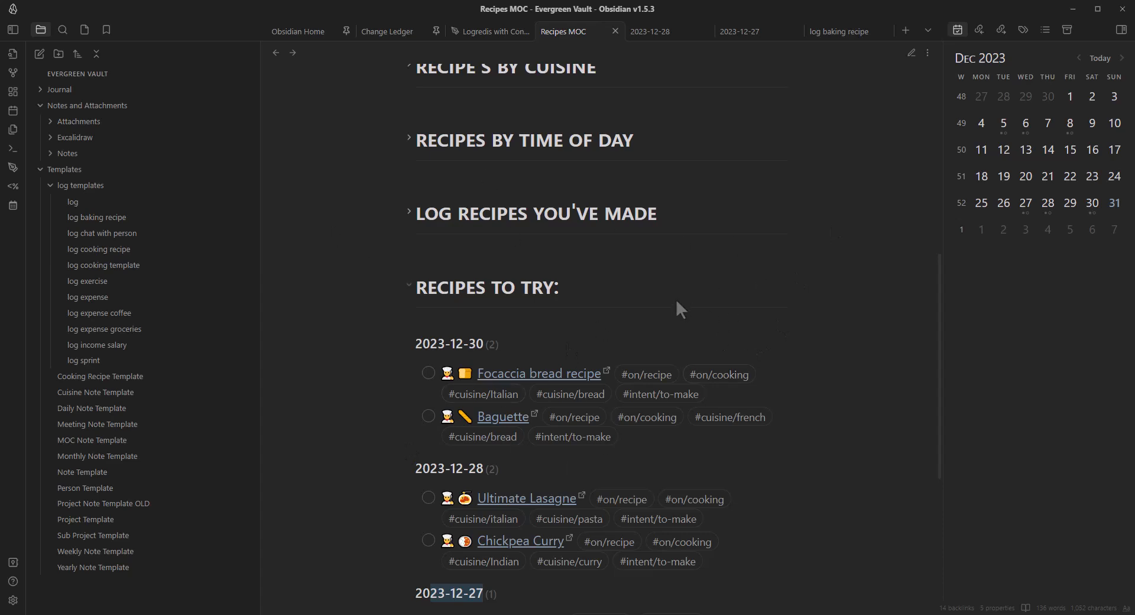
# Step: Return to editing and add the level-three heading "All recipes still to try" above the Dataview query under Recipes to Try
pyautogui.hotkey('ctrl', 'e')
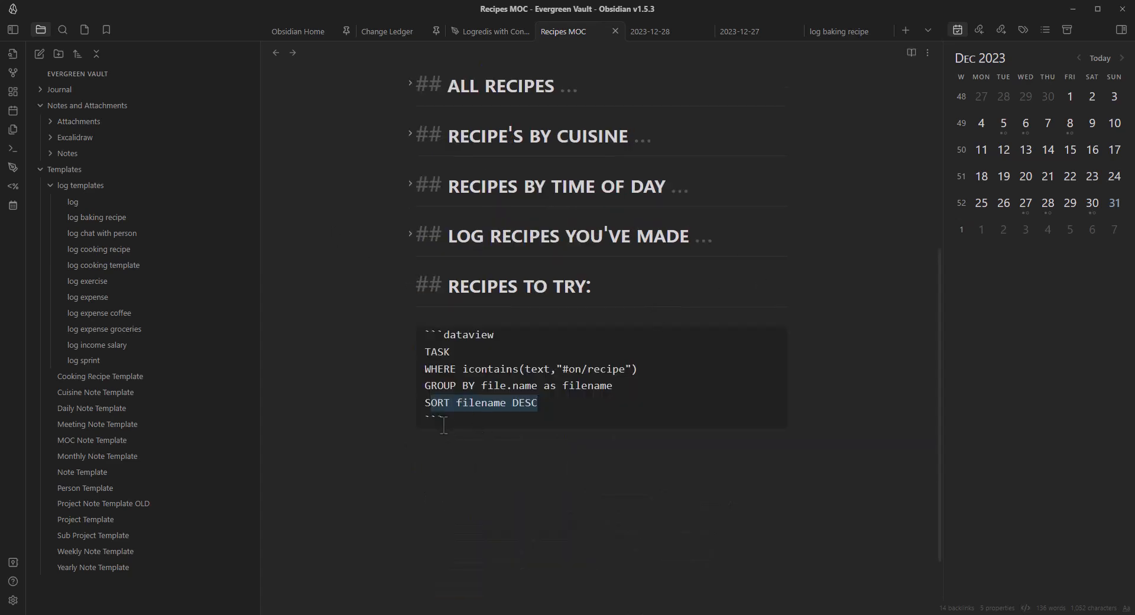
pyautogui.click(470, 471)
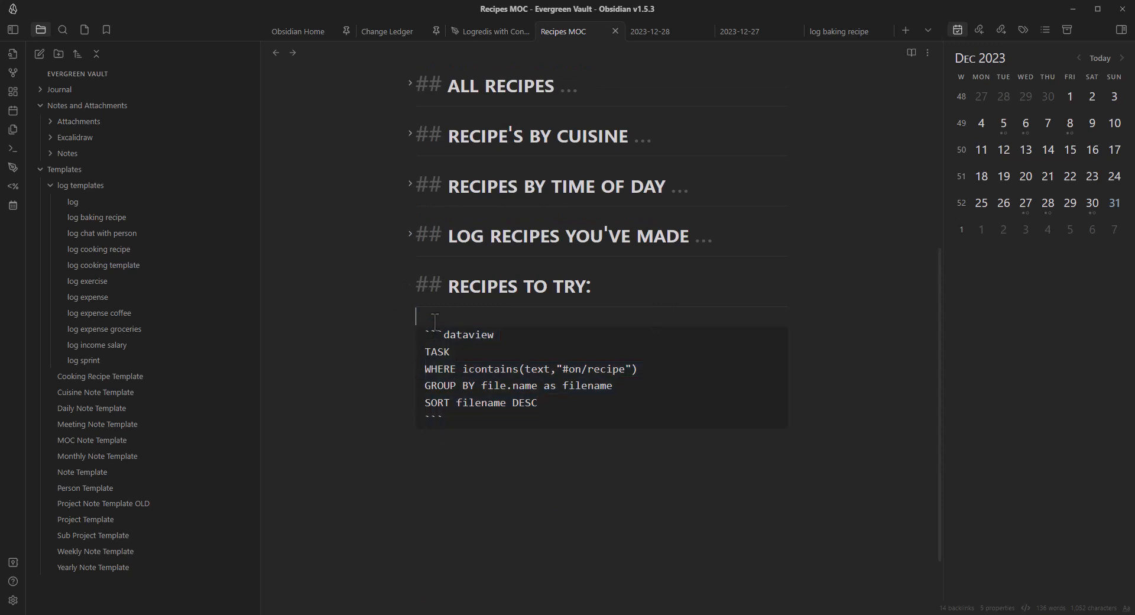
pyautogui.press('Return')
pyautogui.press('Return')
pyautogui.write('### All recipes s')
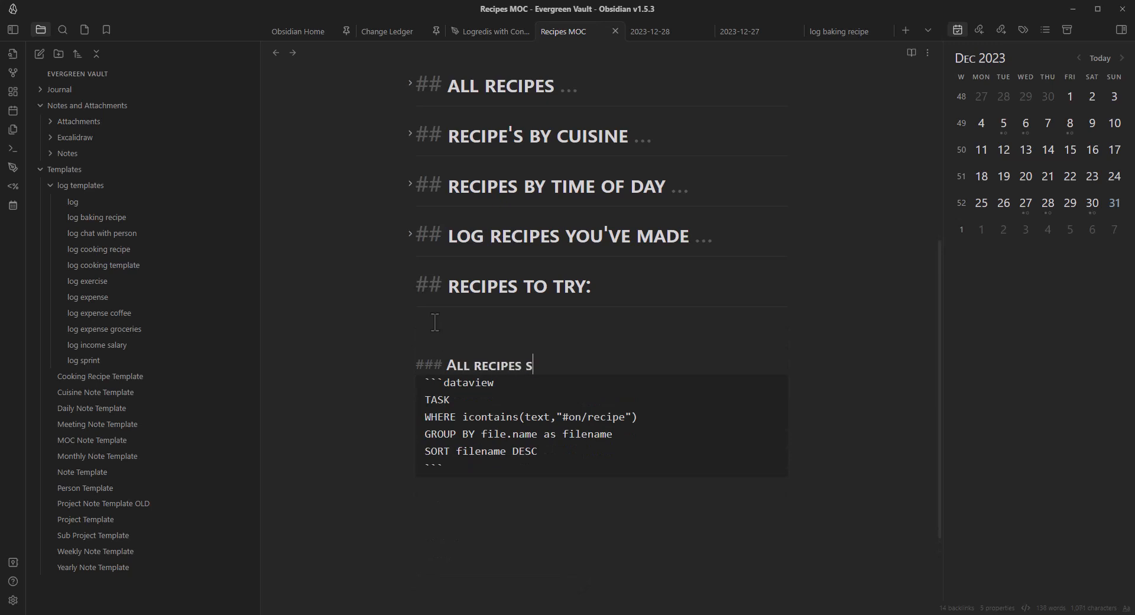
pyautogui.write('till to try')
# Step: Add the level-three headings "Bread recipes still to try" and "French Recipes still to try" below the query
pyautogui.write('##')
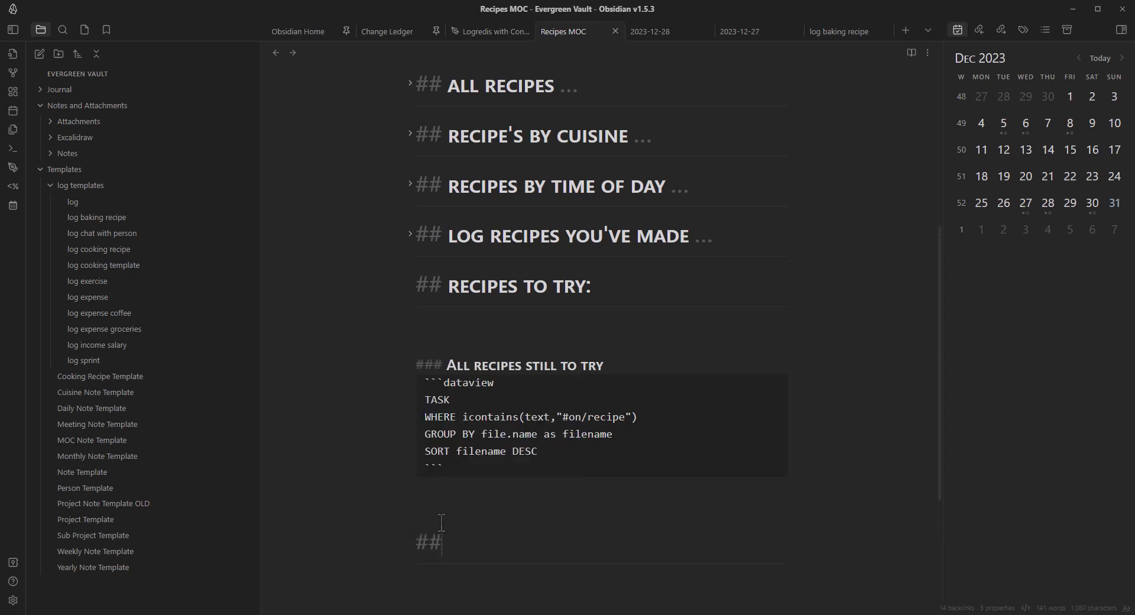
pyautogui.write('# Bread recipes stillt')
pyautogui.press('BackSpace')
pyautogui.write('to try')
pyautogui.press('Return')
pyautogui.press('Return')
pyautogui.write('### ')
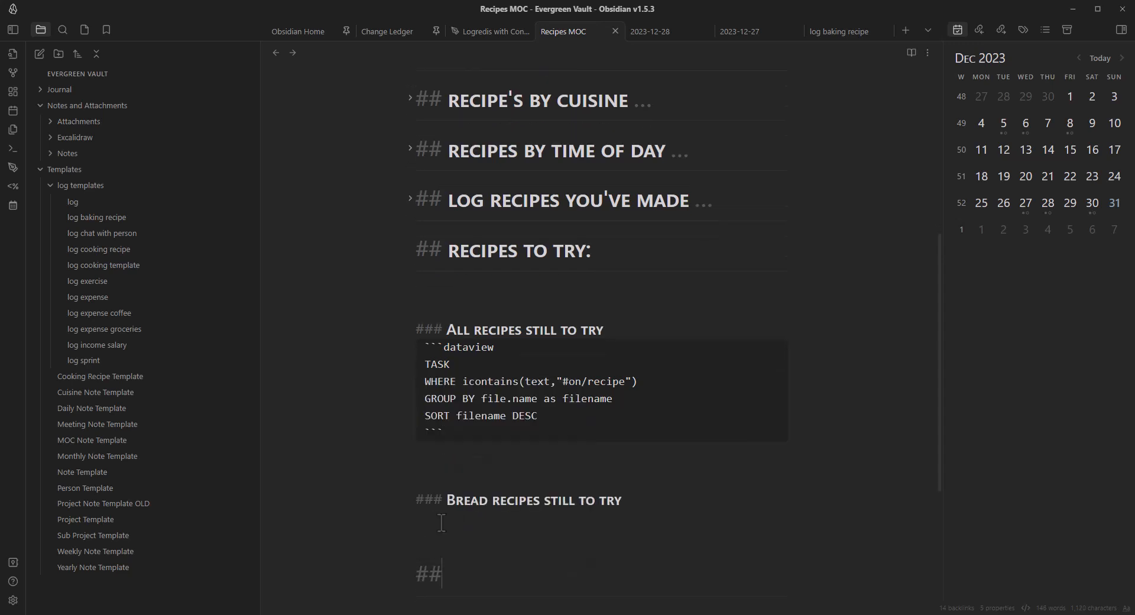
pyautogui.write('French Recipes still to try')
# Step: Copy the Dataview query from "All recipes still to try" and paste it under the "Bread recipes still to try" heading
pyautogui.moveTo(486, 436); pyautogui.dragTo(422, 359)
pyautogui.hotkey('ctrl', 'c')
pyautogui.click(438, 532)
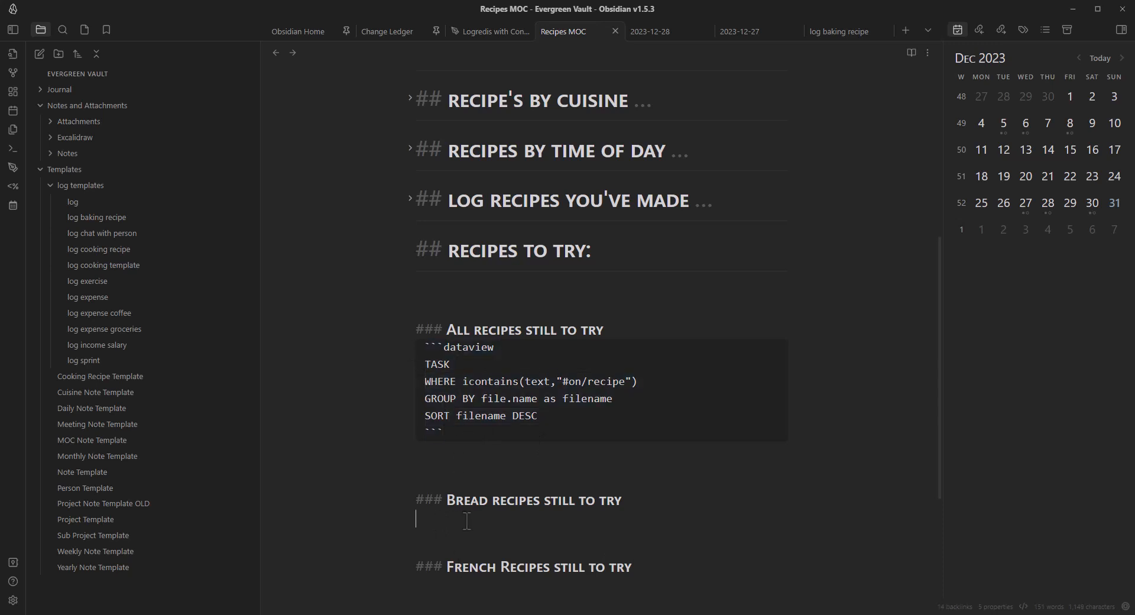
pyautogui.hotkey('ctrl', 'v')
pyautogui.scroll(-1, 588, 552)
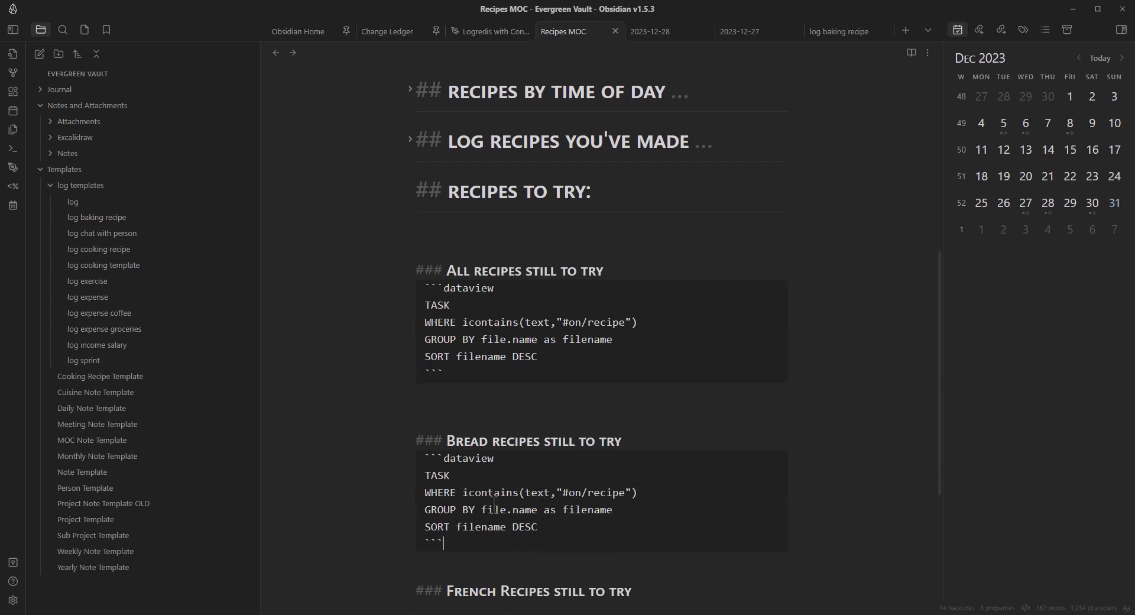
# Step: Preview the note and examine which entries under "All recipes still to try" are bread recipes
pyautogui.moveTo(460, 441); pyautogui.dragTo(567, 445)
pyautogui.moveTo(563, 397); pyautogui.dragTo(414, 286)
pyautogui.hotkey('ctrl', 'e')
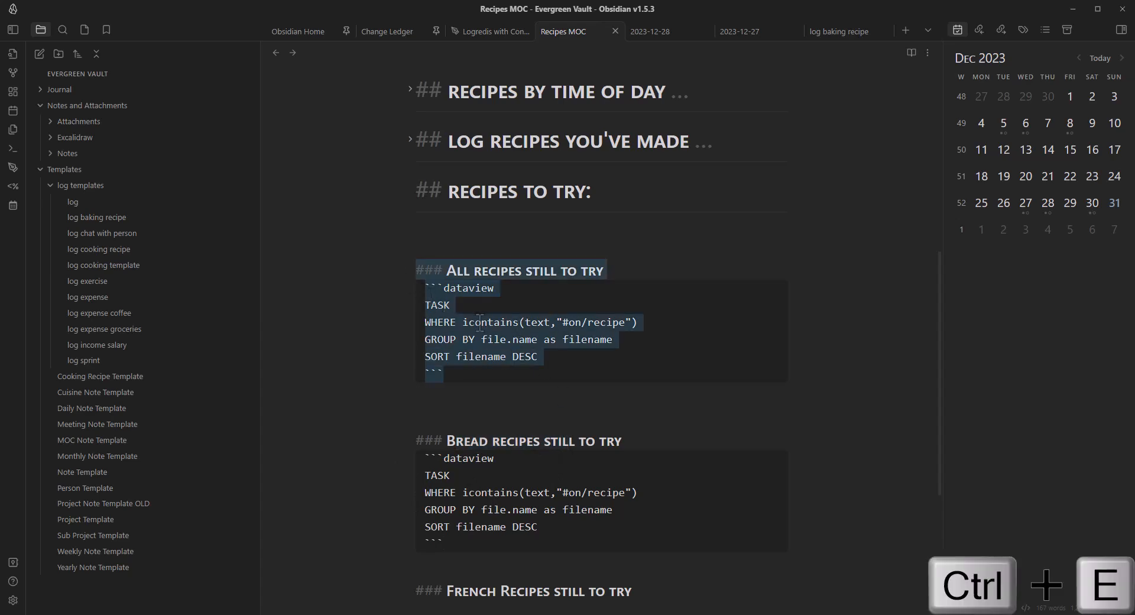
pyautogui.scroll(-2, 545, 379)
pyautogui.scroll(-3, 705, 201)
pyautogui.scroll(2, 532, 295)
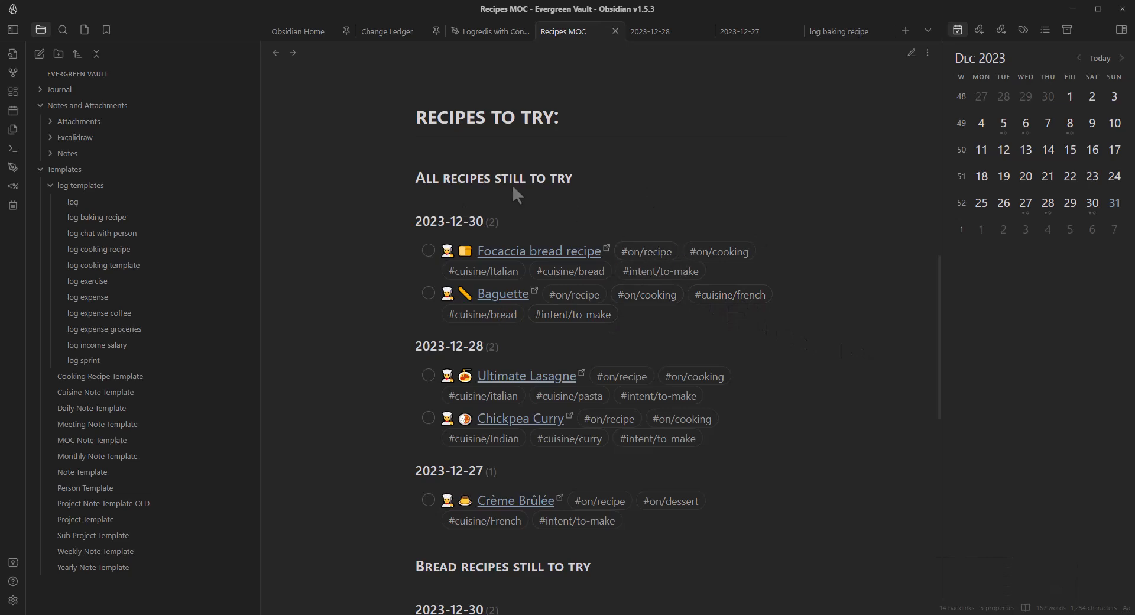
pyautogui.click(407, 175)
pyautogui.click(407, 175)
pyautogui.moveTo(834, 326); pyautogui.dragTo(427, 262)
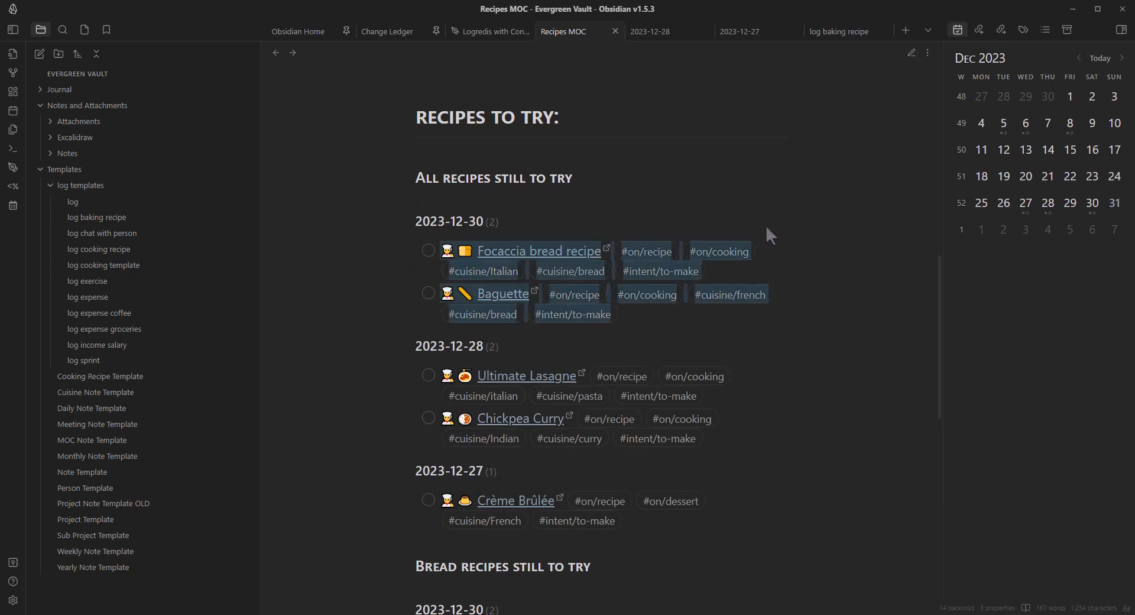
pyautogui.hotkey('ctrl', 'e')
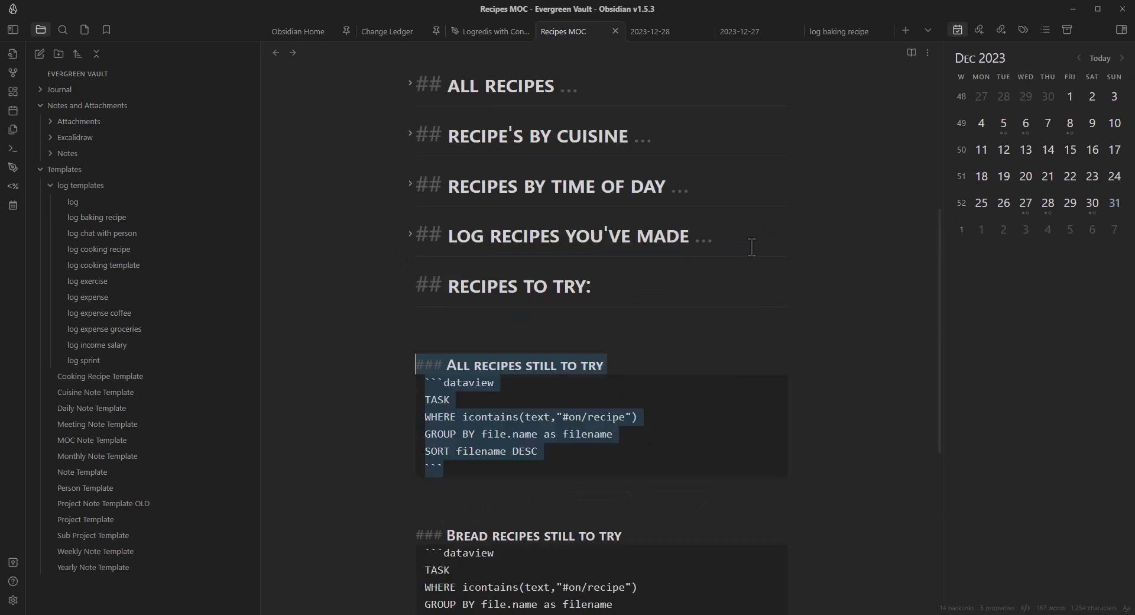
# Step: In the bread recipes query, add the line AND icontains(text,"#cuisine/bread") below the WHERE line
pyautogui.scroll(-3, 463, 402)
pyautogui.moveTo(639, 409); pyautogui.dragTo(462, 409)
pyautogui.hotkey('ctrl', 'c')
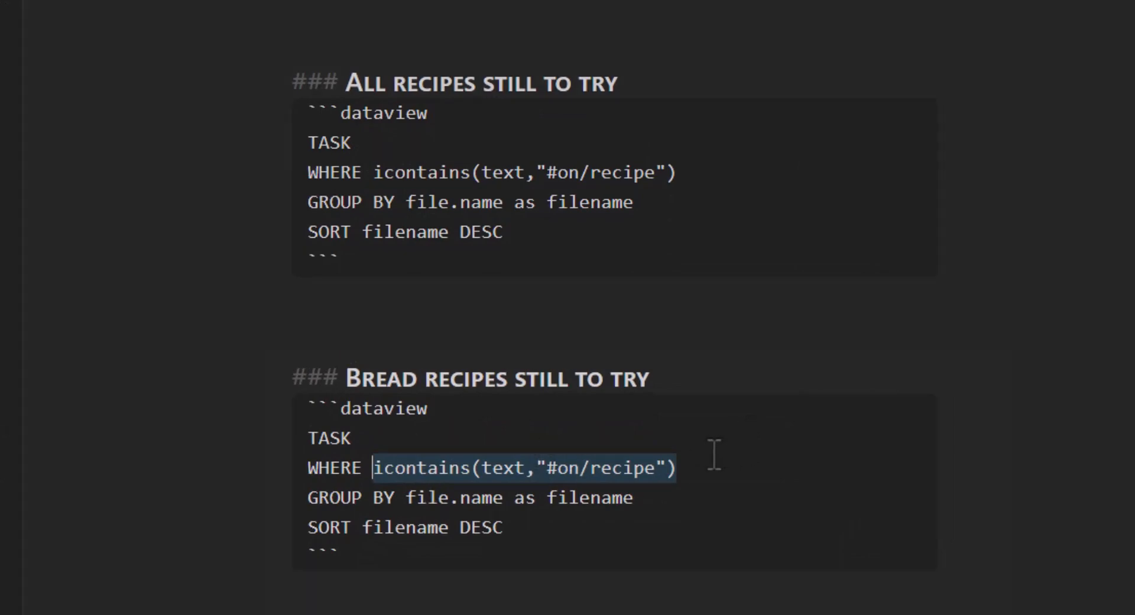
pyautogui.click(690, 468)
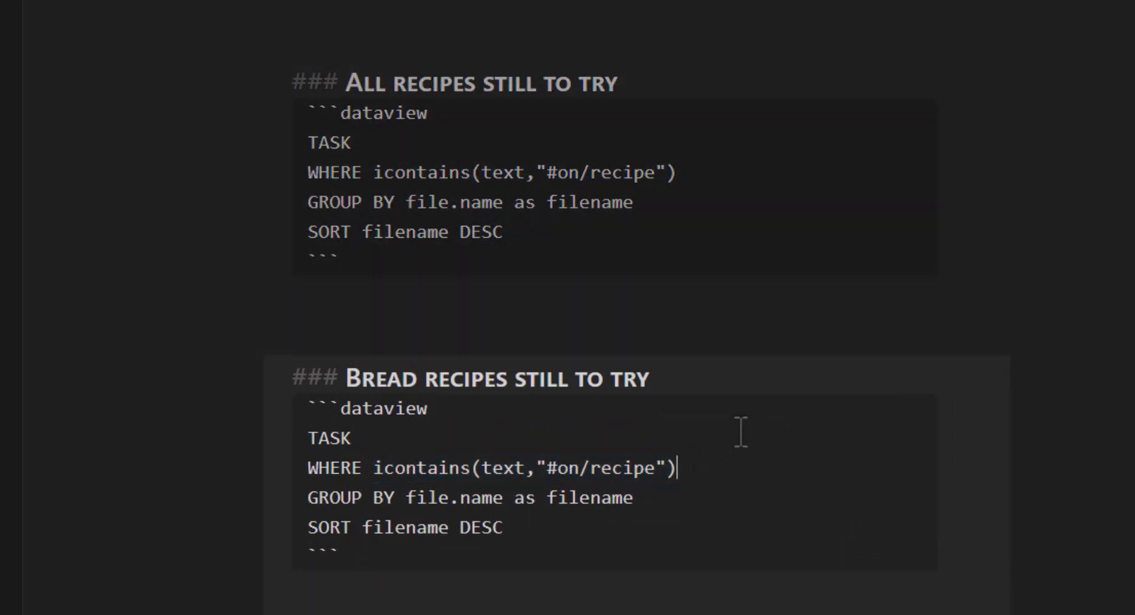
pyautogui.press('Return')
pyautogui.write('AND')
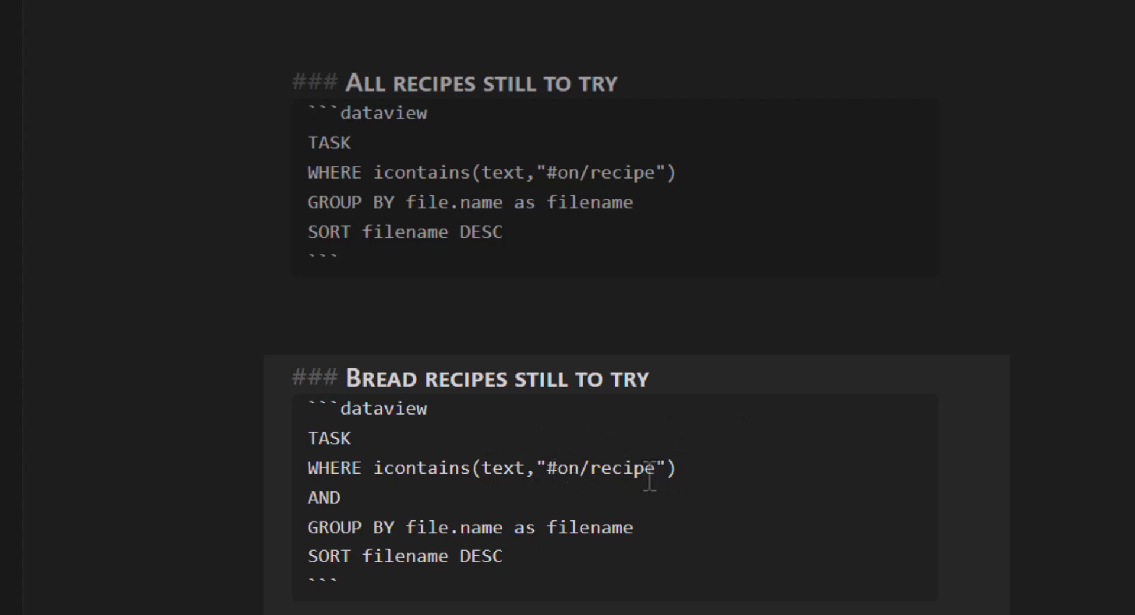
pyautogui.hotkey('ctrl', 'v')
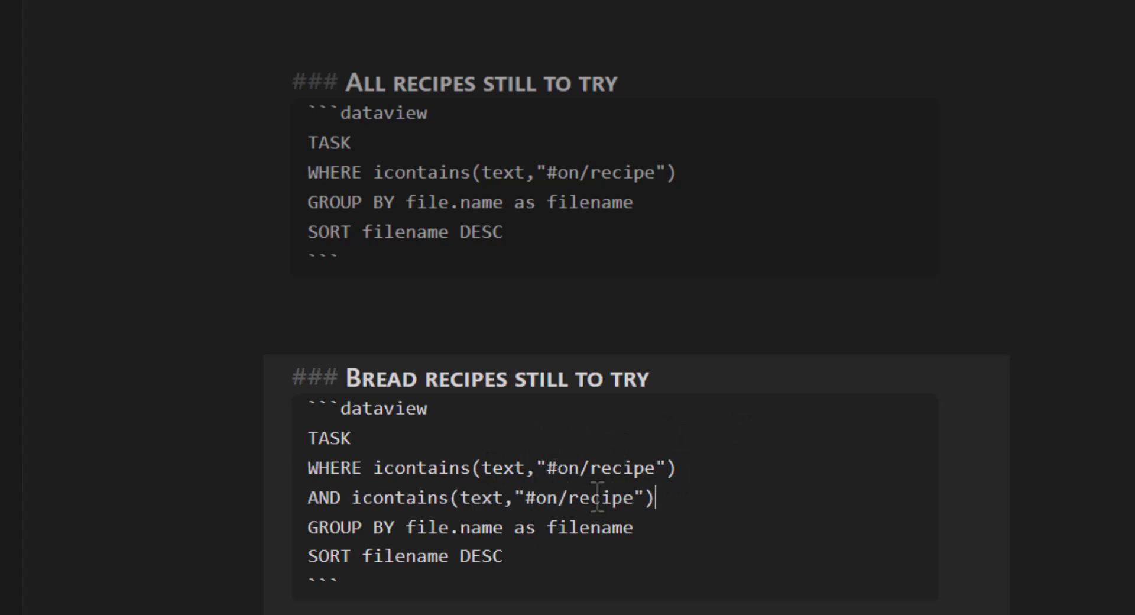
pyautogui.doubleClick(542, 499)
pyautogui.write('cuisine')
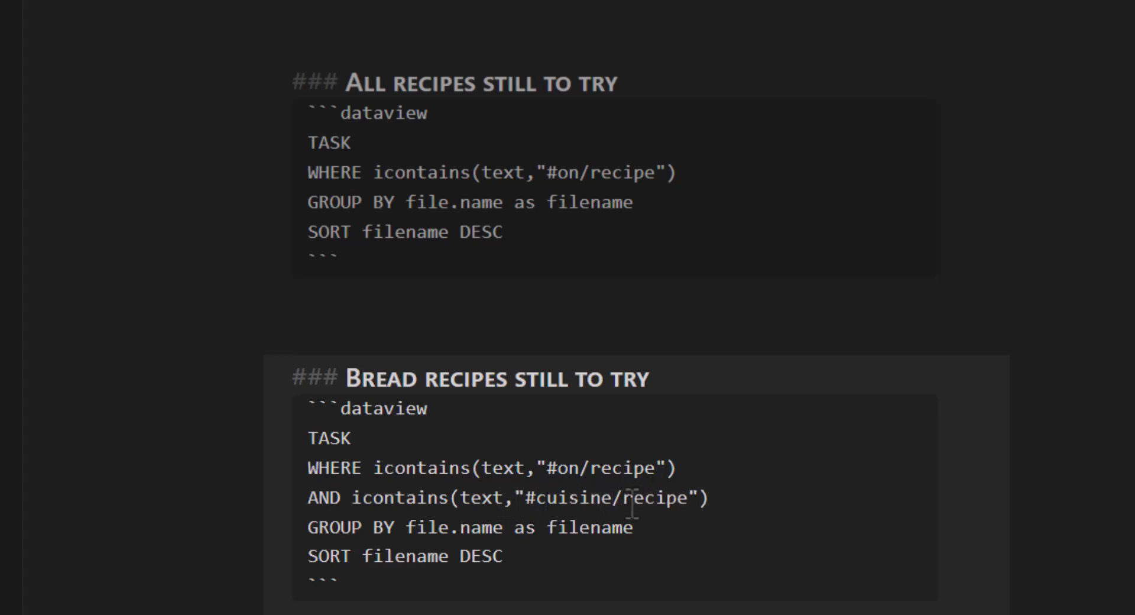
pyautogui.doubleClick(656, 503)
pyautogui.write('bread')
# Step: Preview the note, collapse "All recipes still to try" and check the entries listed under "Bread recipes still to try"
pyautogui.hotkey('ctrl', 'e')
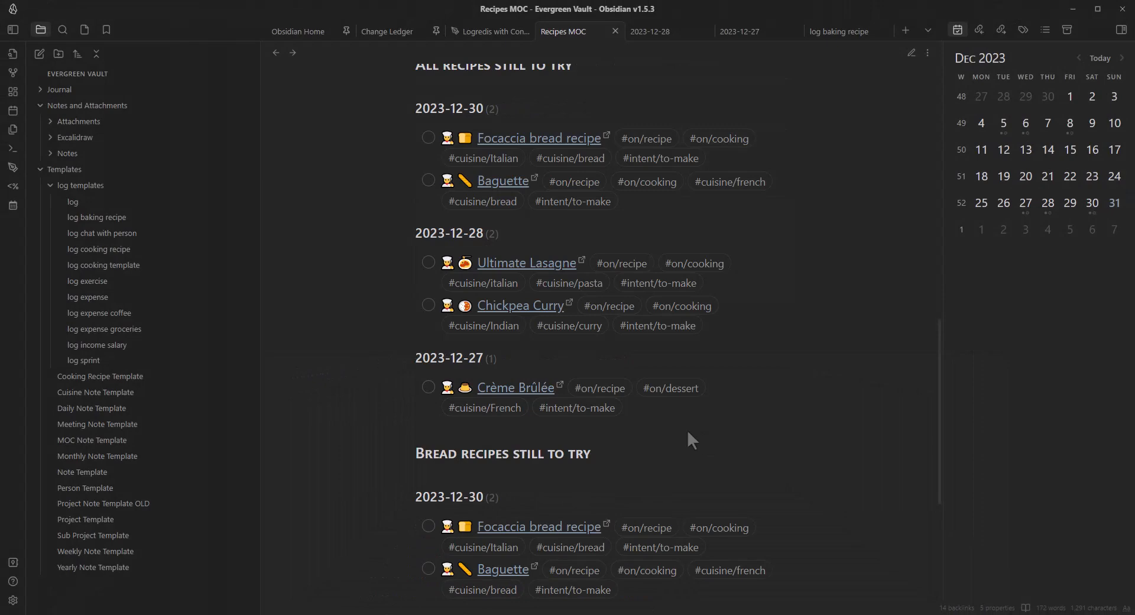
pyautogui.scroll(-2, 685, 427)
pyautogui.scroll(3, 431, 366)
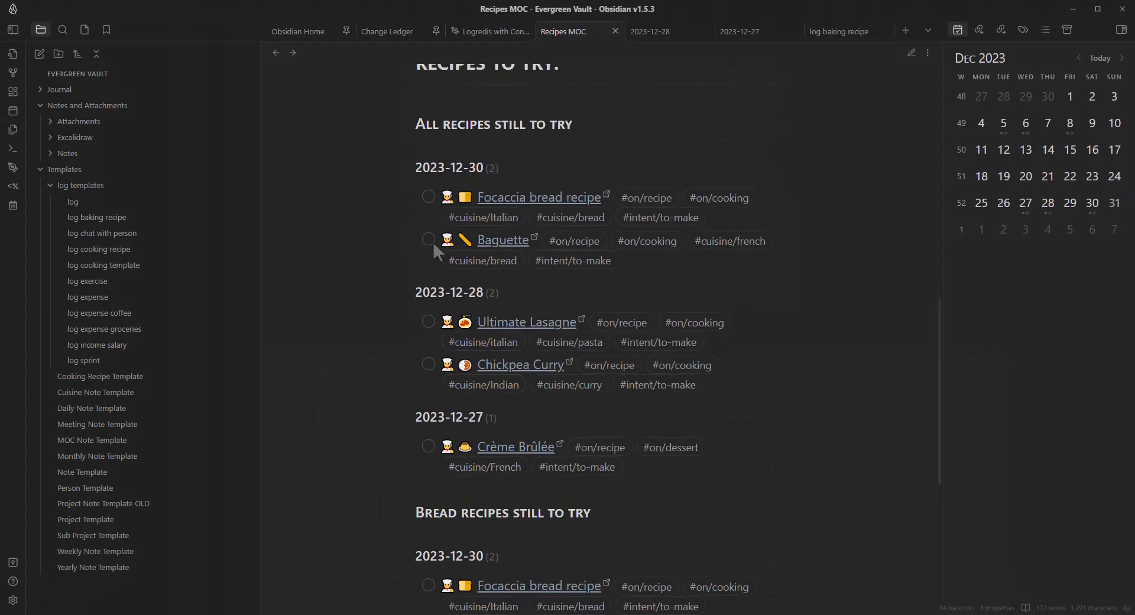
pyautogui.click(410, 124)
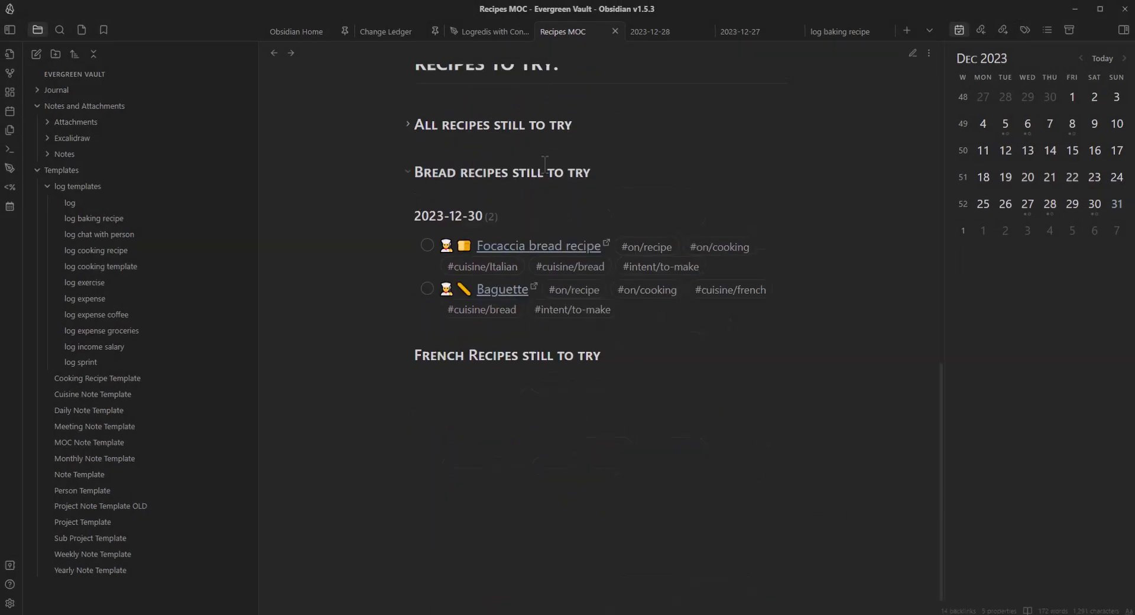
pyautogui.moveTo(447, 172); pyautogui.dragTo(576, 176)
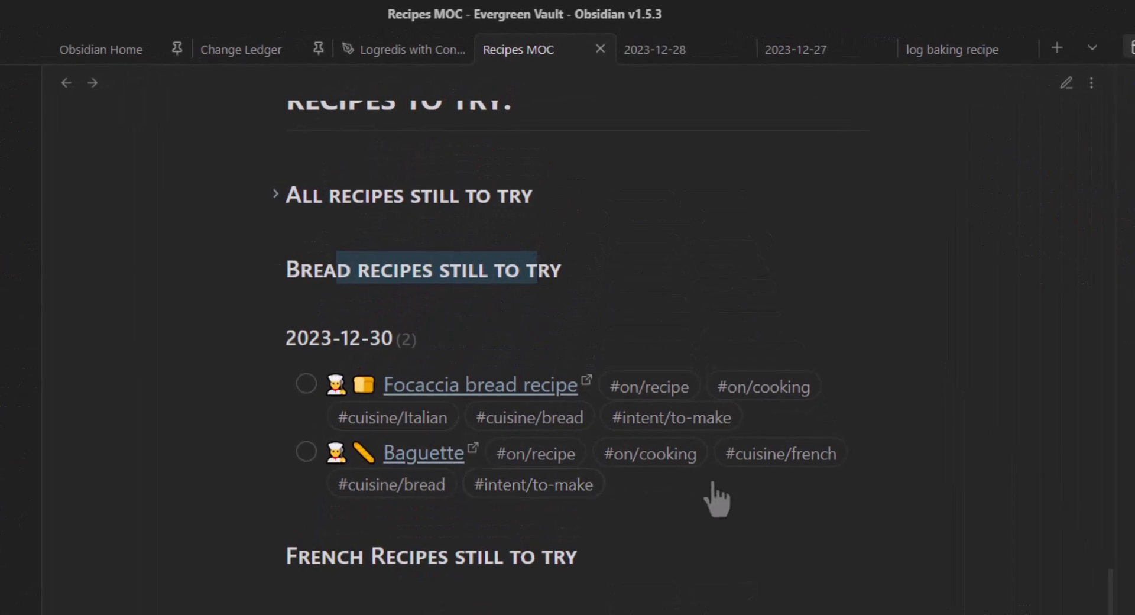
pyautogui.moveTo(875, 502); pyautogui.dragTo(263, 362)
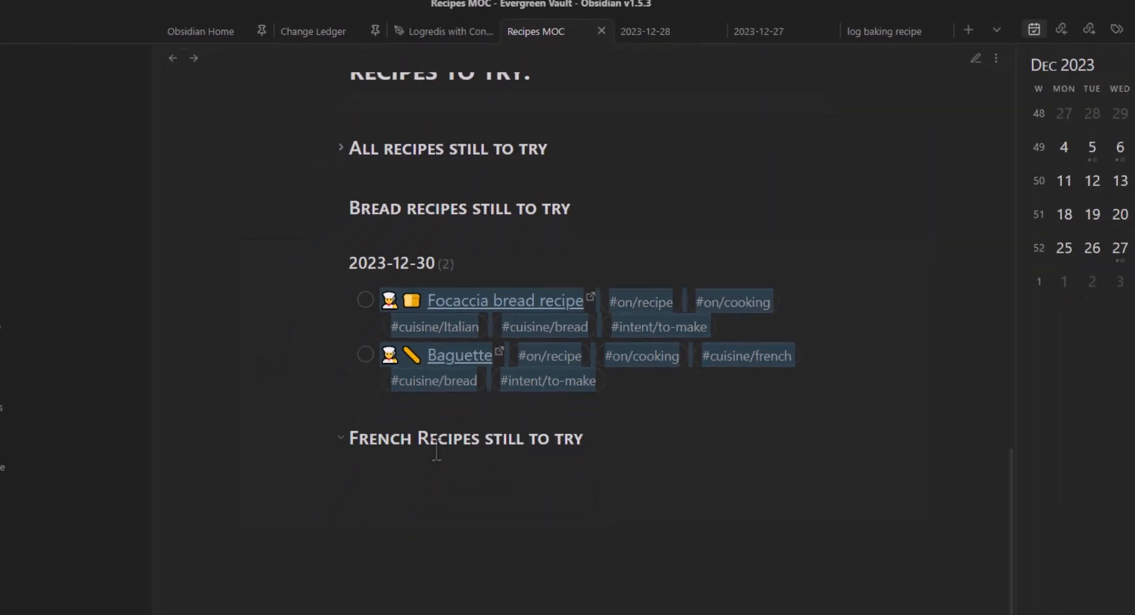
# Step: Copy the bread recipes query to below the "French Recipes still to try" heading and preview the note
pyautogui.hotkey('ctrl', 'e')
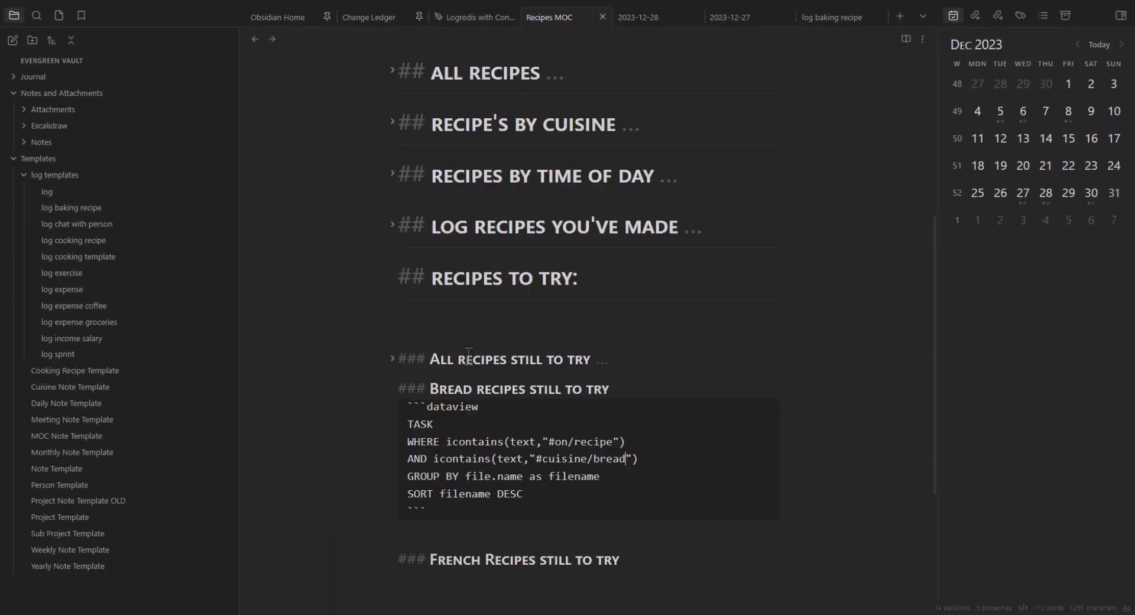
pyautogui.scroll(-4, 482, 368)
pyautogui.scroll(2, 488, 368)
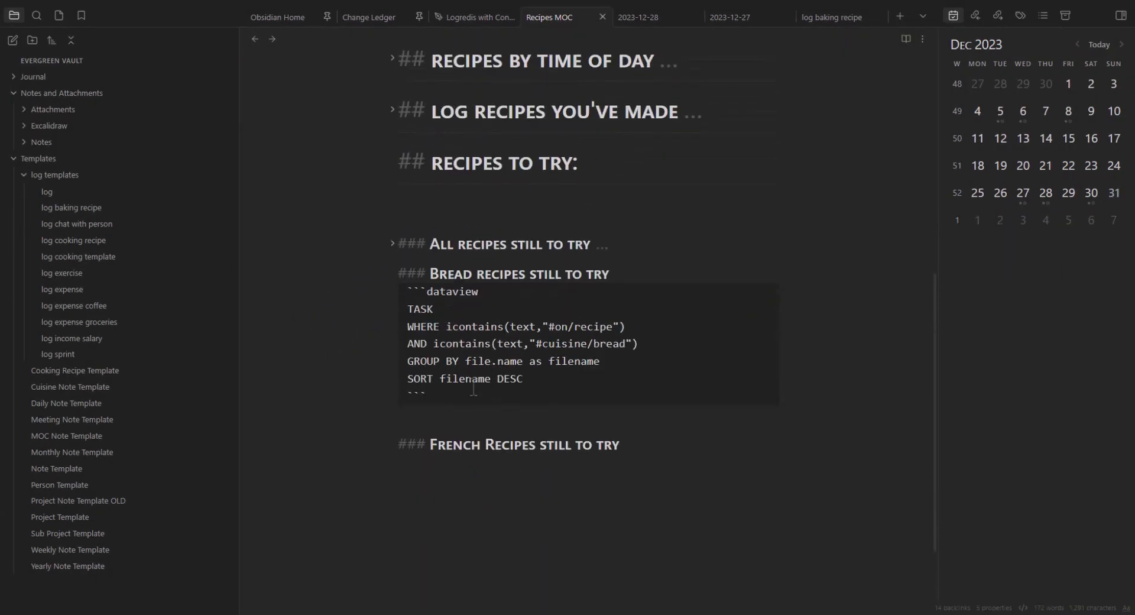
pyautogui.hotkey('ctrl', 'e')
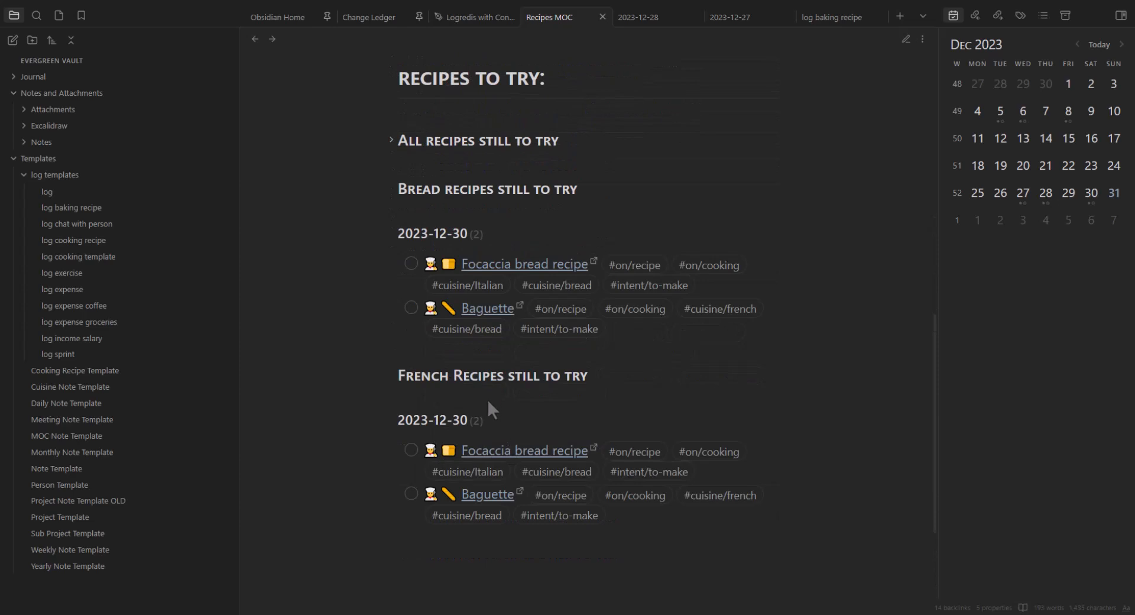
# Step: Return to editing and change the cuisine tag in the French recipes query to #cuisine/french
pyautogui.hotkey('ctrl', 'e')
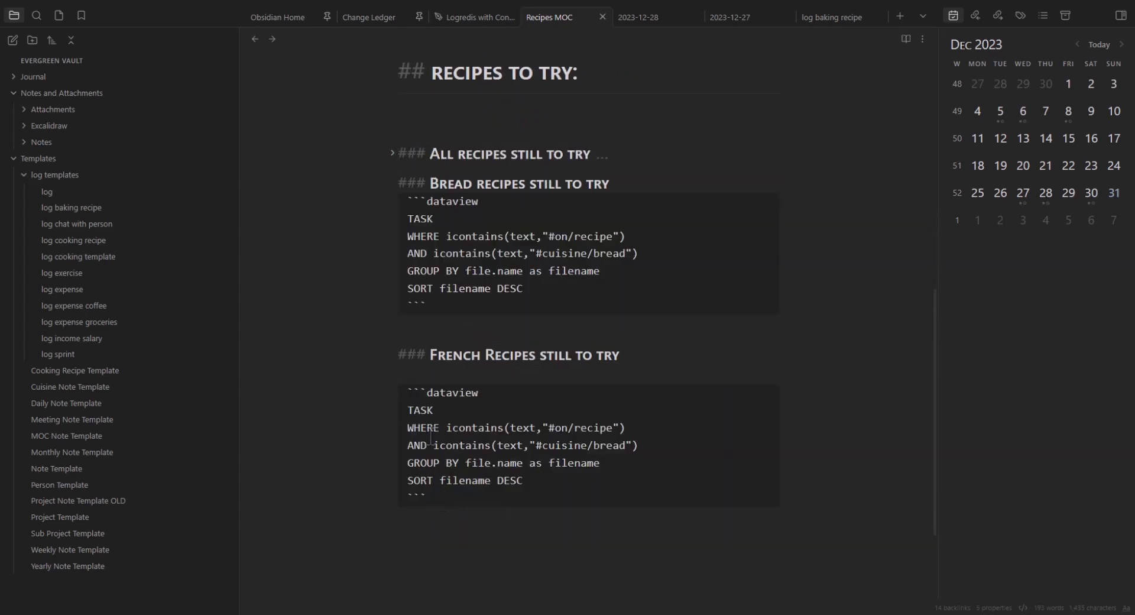
pyautogui.doubleClick(611, 448)
pyautogui.write('french')
# Step: Preview the note, collapse "Bread recipes still to try" and examine the entries under "French Recipes still to try"
pyautogui.hotkey('ctrl', 'e')
pyautogui.scroll(-2, 648, 444)
pyautogui.scroll(5, 393, 367)
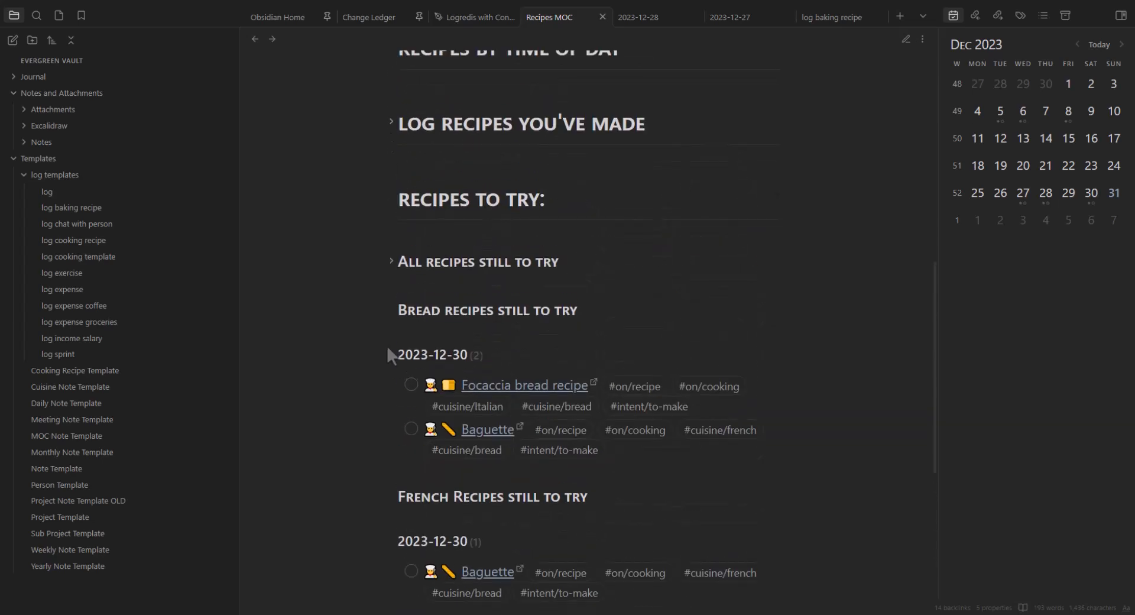
pyautogui.click(391, 311)
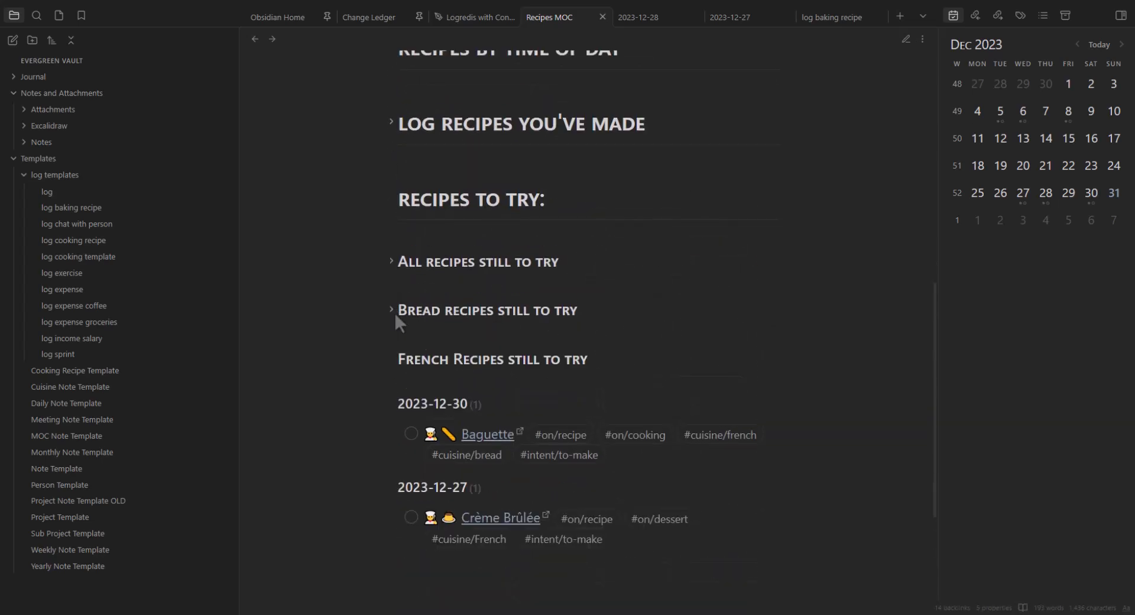
pyautogui.click(393, 310)
pyautogui.click(391, 309)
pyautogui.click(390, 358)
pyautogui.click(389, 357)
pyautogui.scroll(-1, 449, 483)
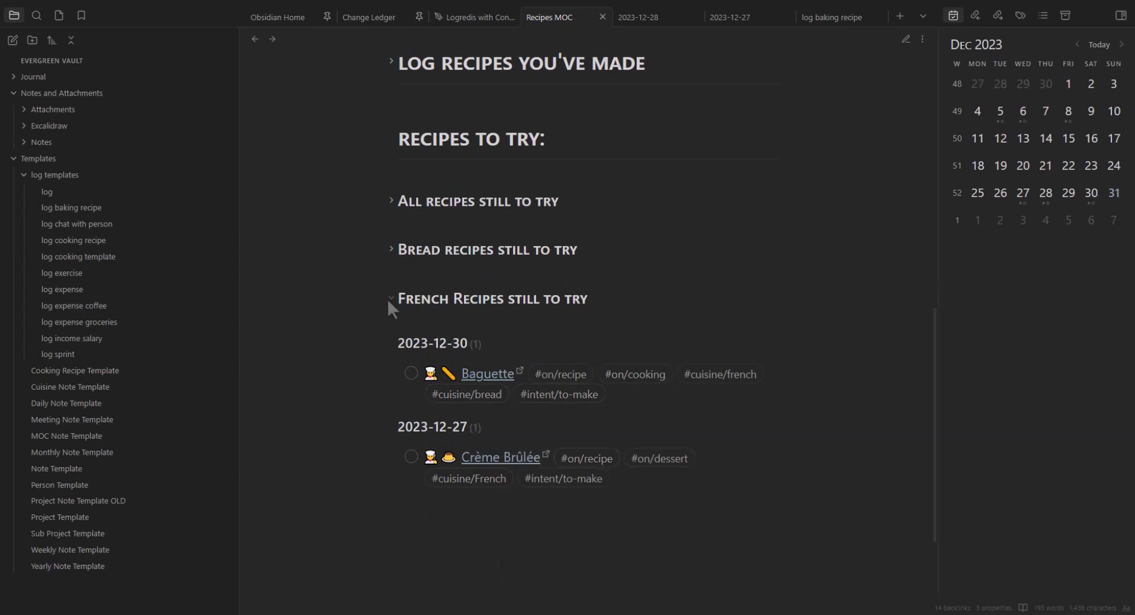
# Step: Return to editing and add another AND line to the French query with a copy of icontains(text,"#cuisine/french")
pyautogui.hotkey('ctrl', 'e')
pyautogui.press('Return')
pyautogui.write('```dataview TASK WHERE icontains(text,"#on/recipe") AND icontains(text,"#cuisine/bread") GROUP BY file.name as filename SORT filename DESC ```')
pyautogui.hotkey('ctrl', 'z')
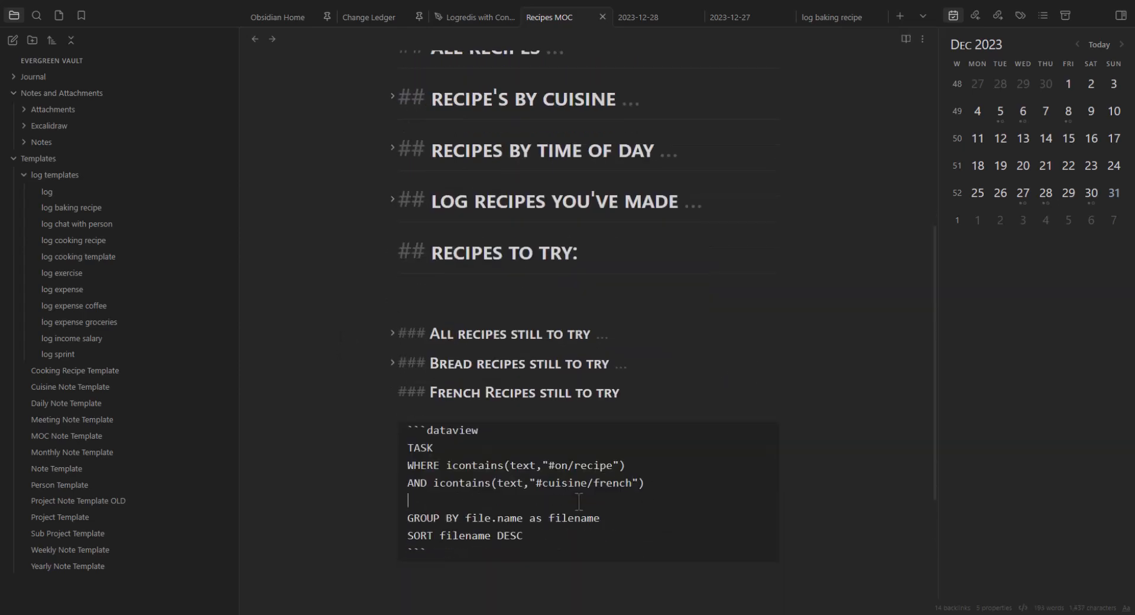
pyautogui.moveTo(658, 486); pyautogui.dragTo(432, 487)
pyautogui.hotkey('ctrl', 'c')
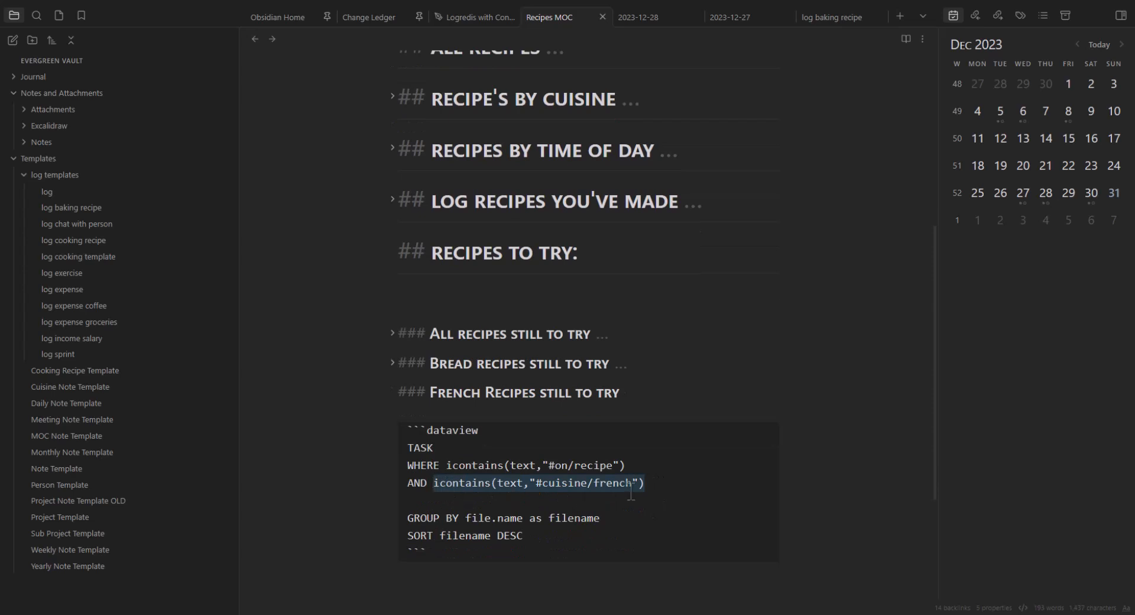
pyautogui.click(518, 502)
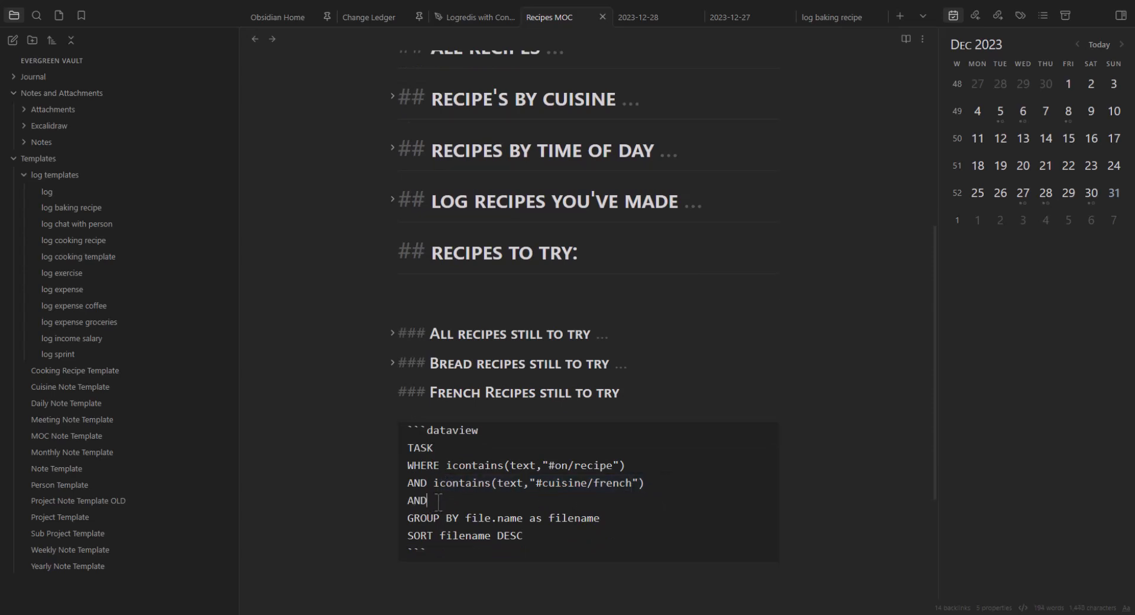
pyautogui.hotkey('ctrl', 'v')
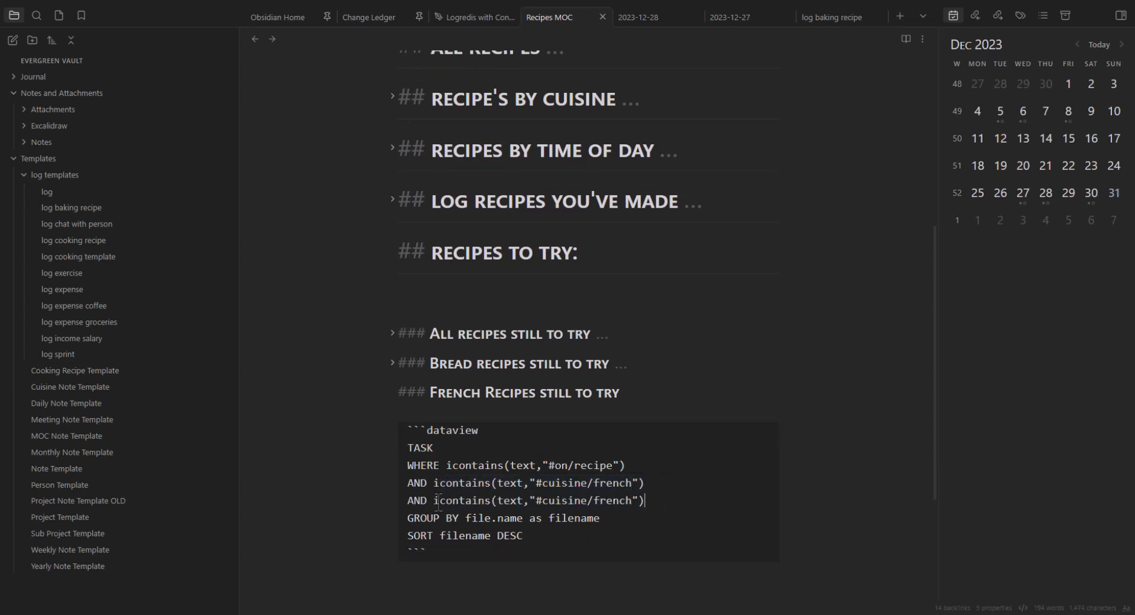
# Step: Change the tag in the French query's added AND line to #cuisine/bread and preview the combined filter
pyautogui.doubleClick(607, 500)
pyautogui.write('bread')
pyautogui.doubleClick(426, 502)
pyautogui.click(665, 504)
pyautogui.hotkey('ctrl', 'e')
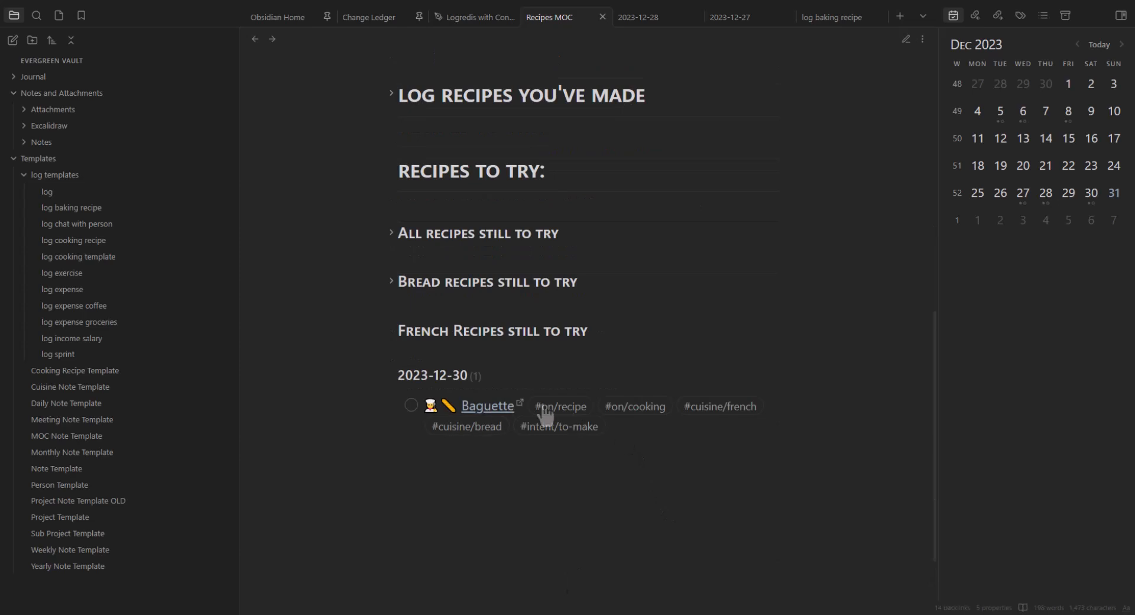
# Step: Remove the AND icontains(text,"#cuisine/bread") line from the French query and preview the note
pyautogui.hotkey('ctrl', 'e')
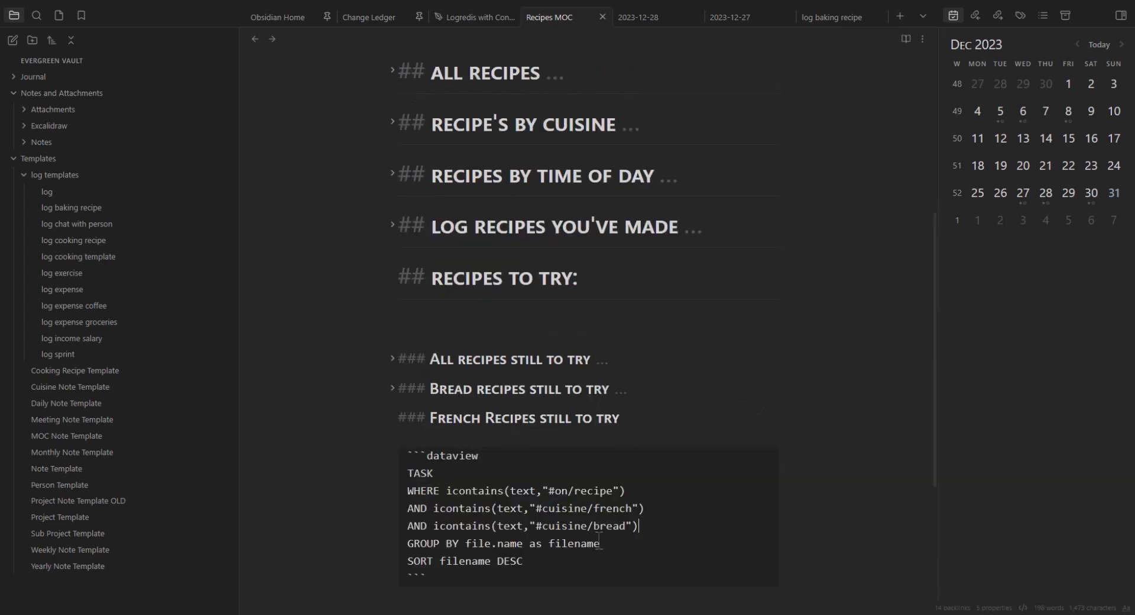
pyautogui.moveTo(641, 528); pyautogui.dragTo(390, 525)
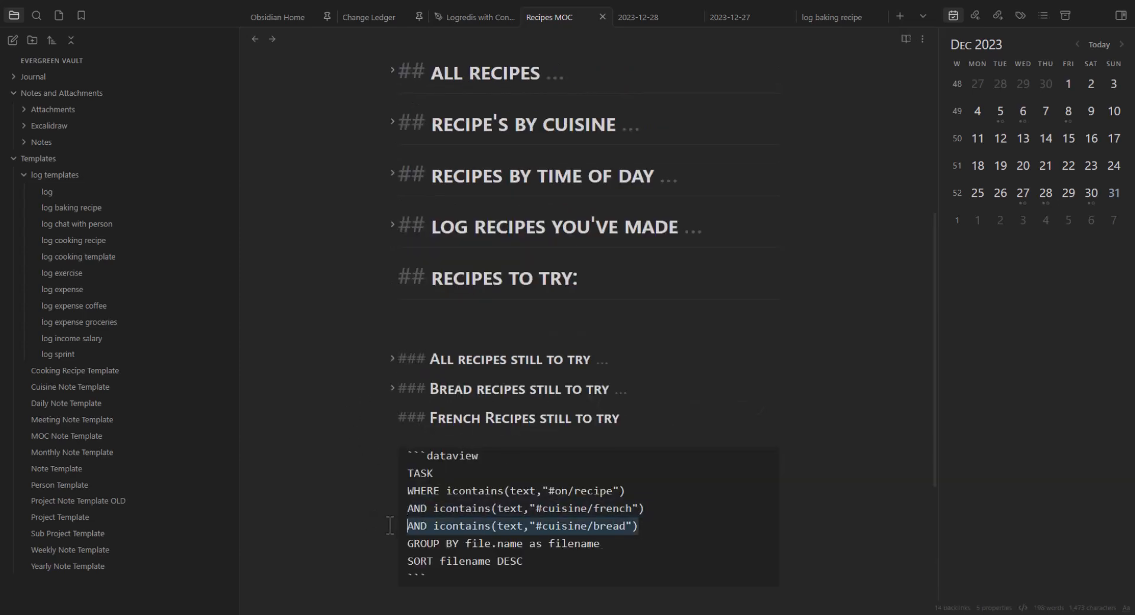
pyautogui.press('BackSpace')
pyautogui.press('BackSpace')
pyautogui.hotkey('ctrl', 'e')
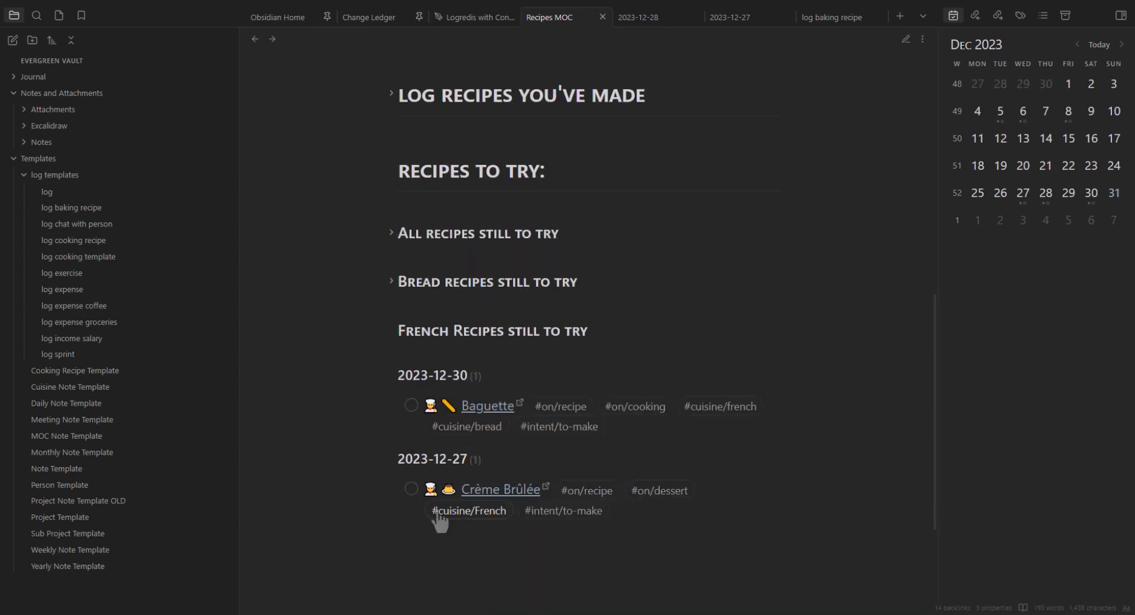
# Step: Collapse "French Recipes still to try", expand "All recipes still to try" and review the sections of the rendered note
pyautogui.click(392, 331)
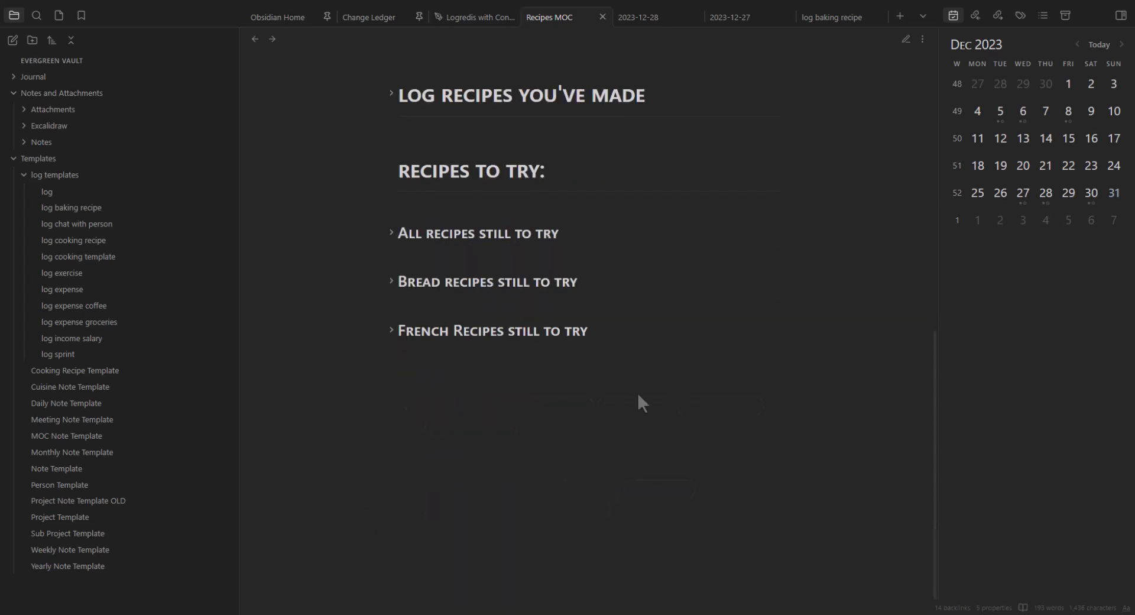
pyautogui.scroll(4, 633, 396)
pyautogui.scroll(-4, 484, 395)
pyautogui.click(392, 233)
pyautogui.scroll(-2, 473, 355)
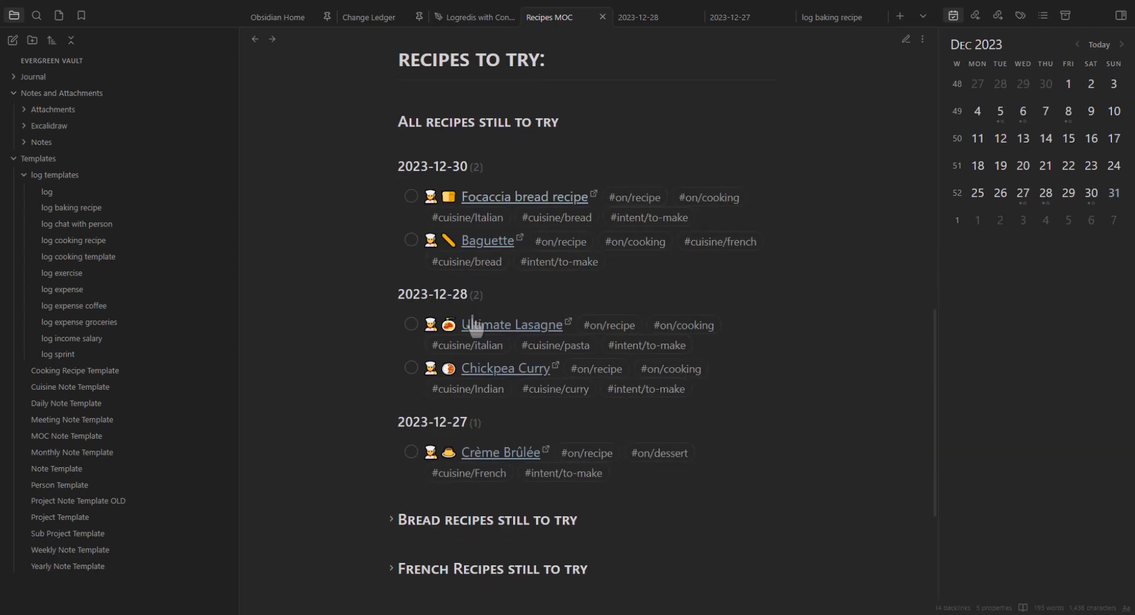
pyautogui.scroll(2, 472, 334)
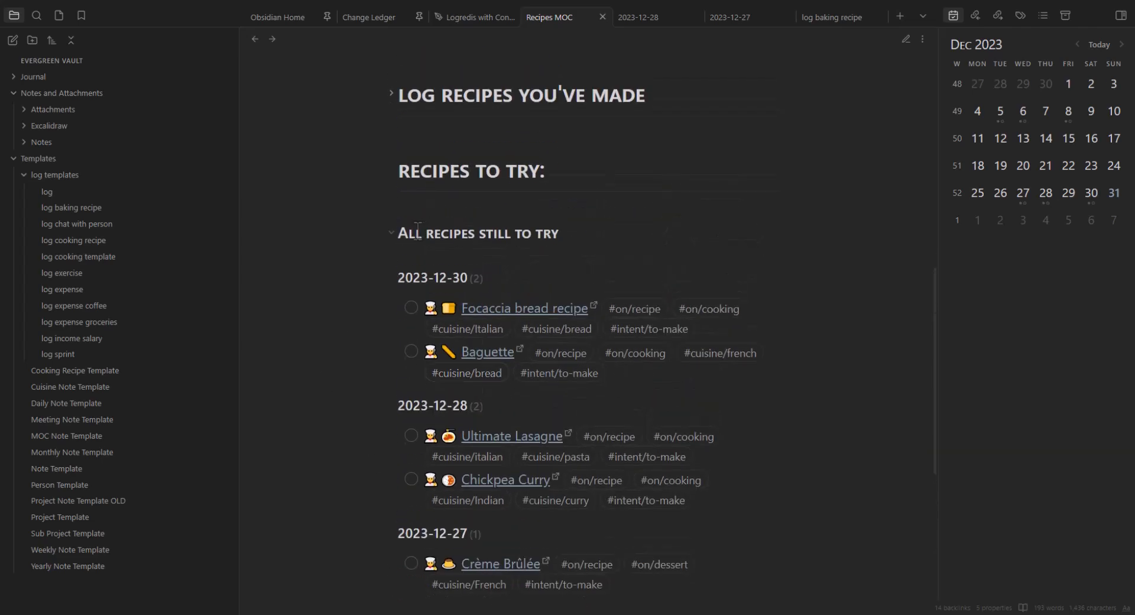
pyautogui.moveTo(425, 233); pyautogui.dragTo(597, 237)
pyautogui.scroll(3, 596, 354)
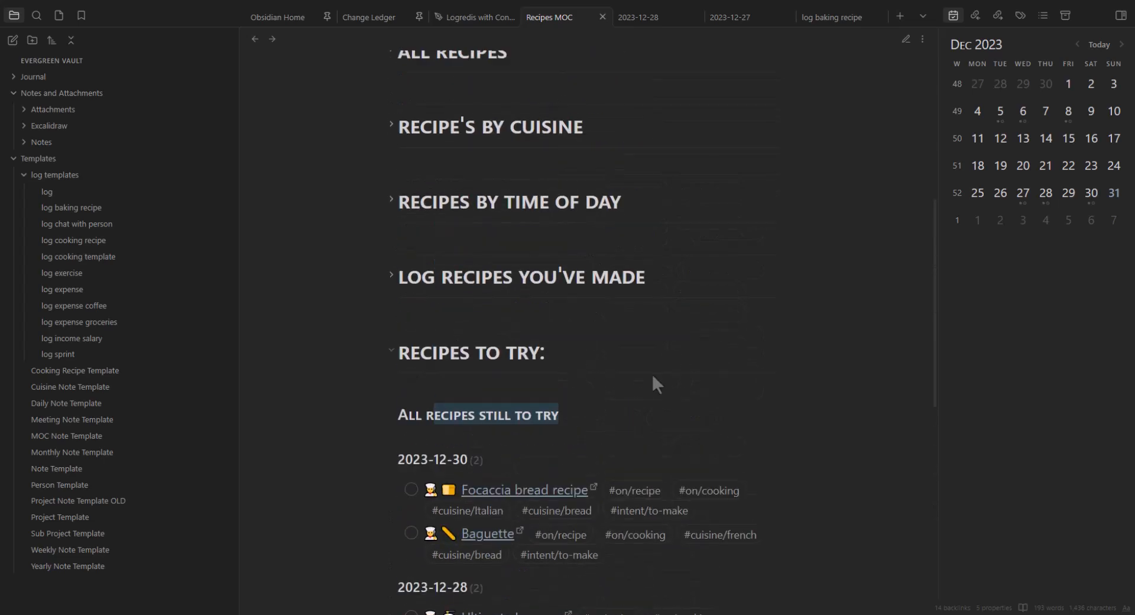
# Step: Compare the tasks listed under "All recipes still to try" with the Dataview query behind that section
pyautogui.scroll(-2, 619, 417)
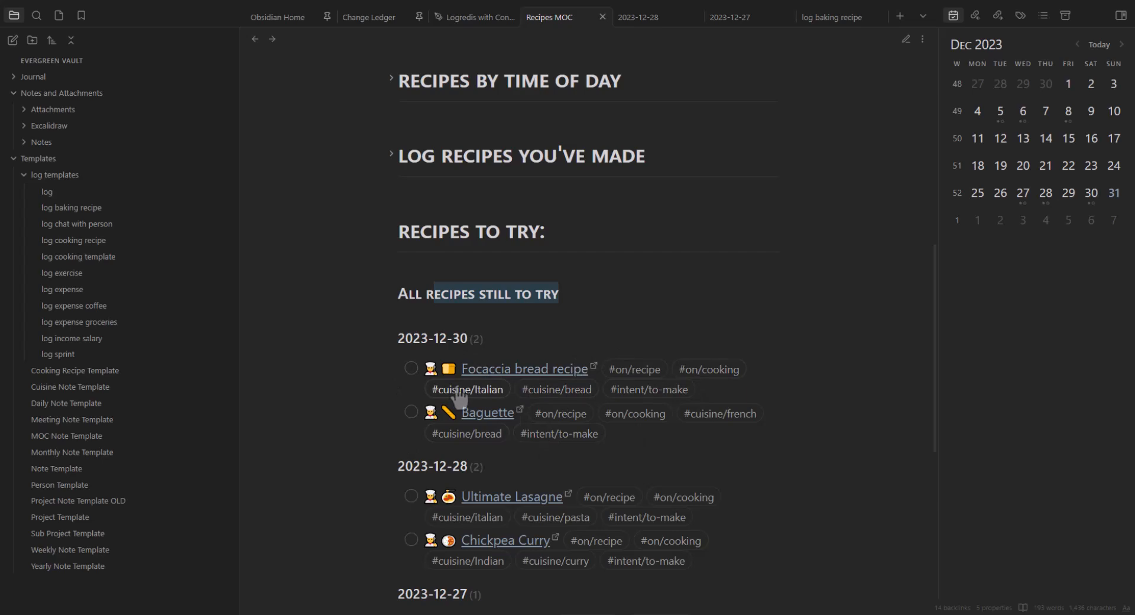
pyautogui.hotkey('ctrl', 'e')
pyautogui.hotkey('ctrl', 'e')
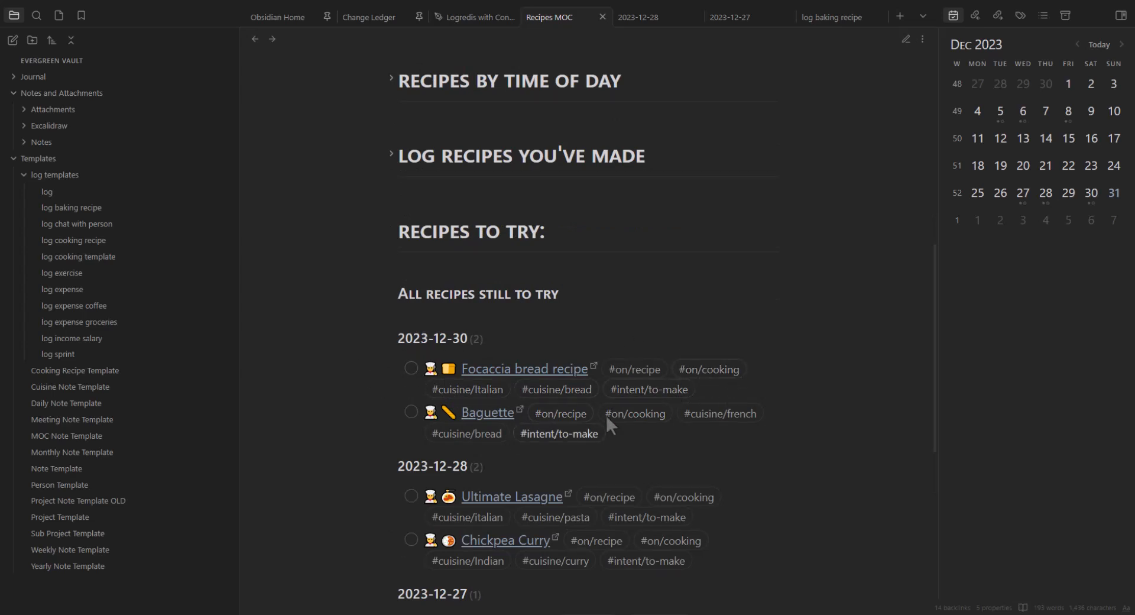
pyautogui.click(412, 369)
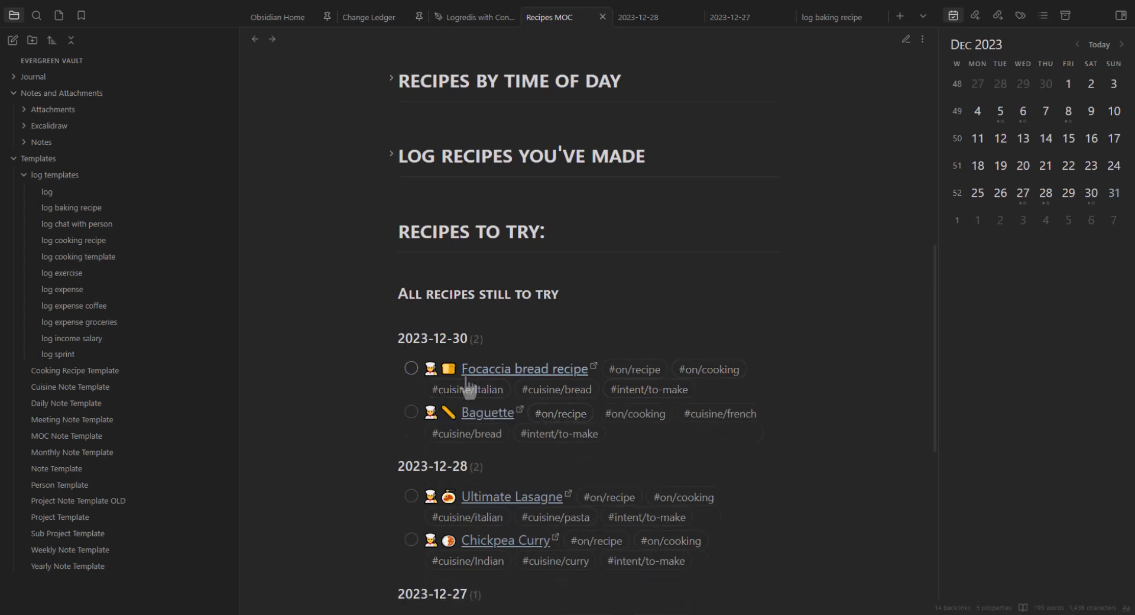
pyautogui.hotkey('ctrl', 'e')
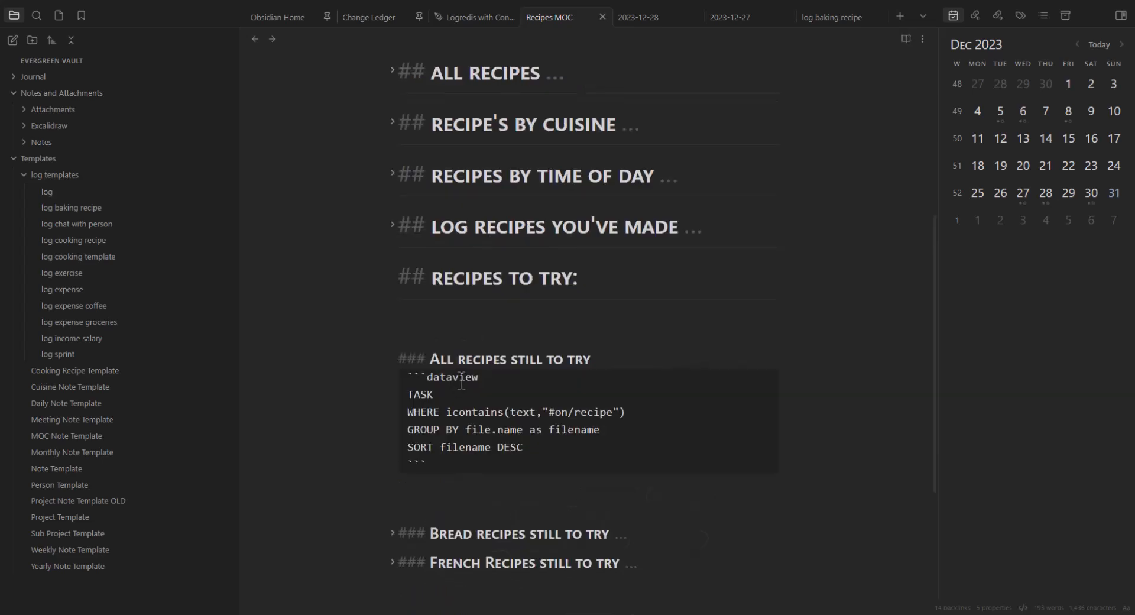
pyautogui.scroll(-2, 493, 392)
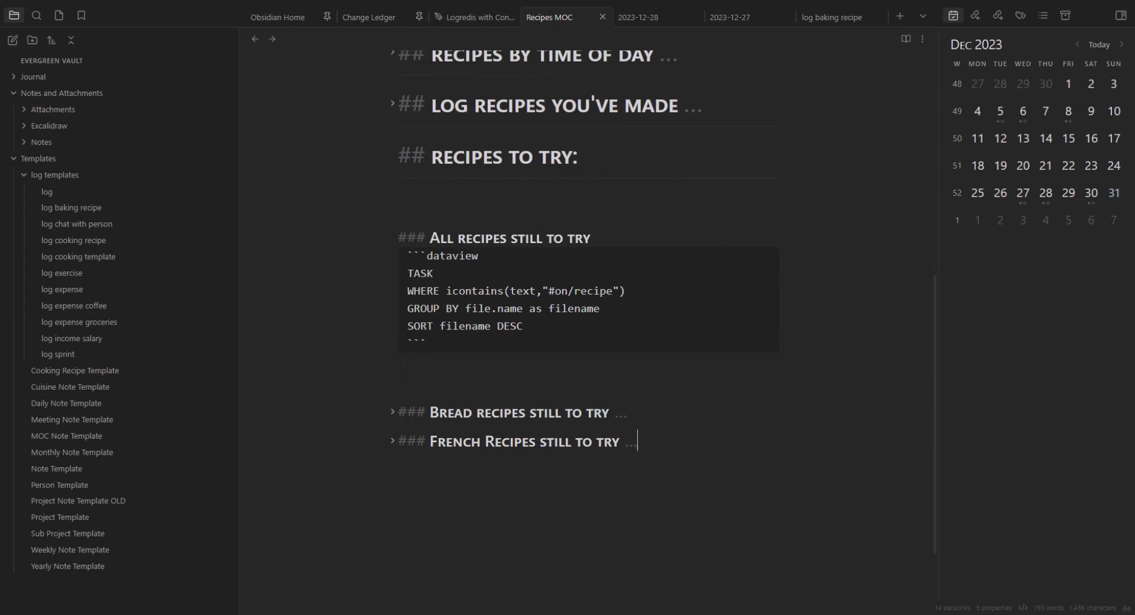
pyautogui.scroll(1, 596, 491)
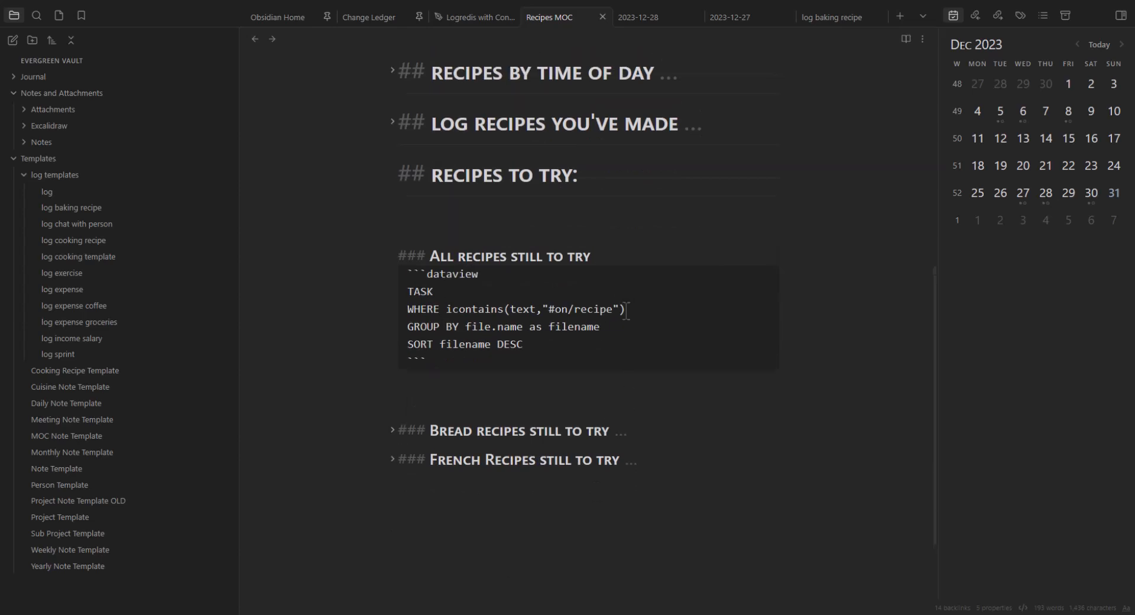
pyautogui.hotkey('ctrl', 'e')
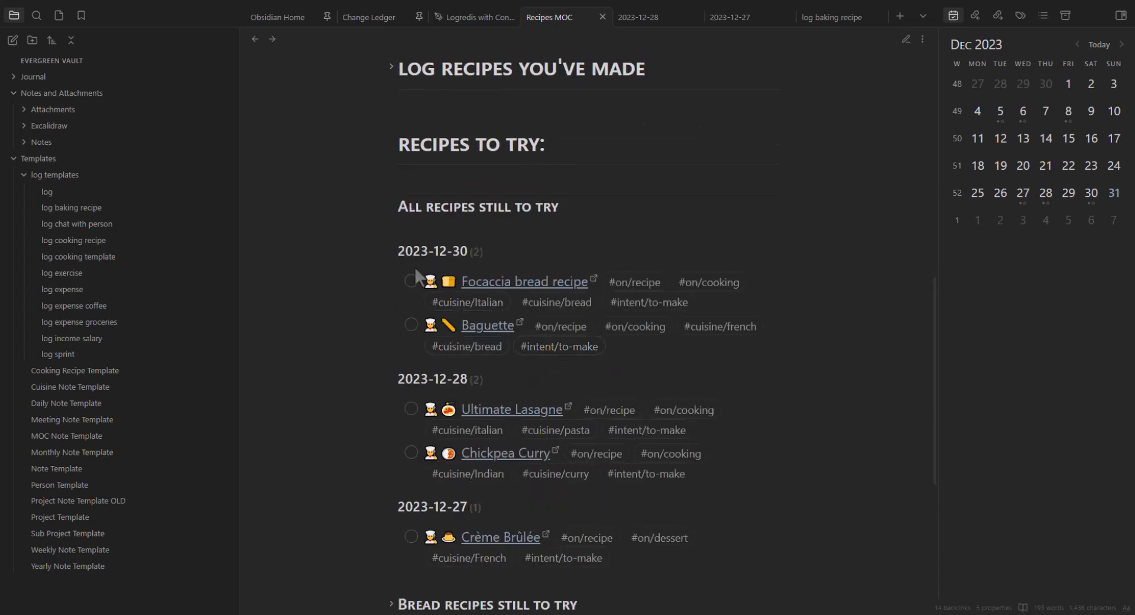
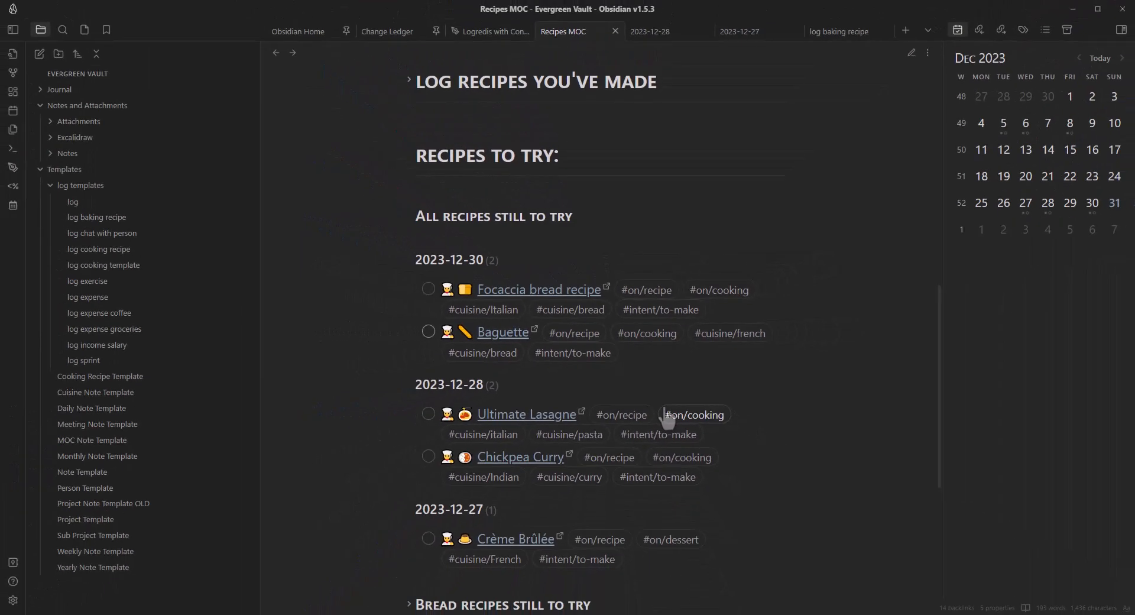
# Step: Add an AND !completed line below the WHERE line of the "All recipes still to try" query and preview the note
pyautogui.hotkey('ctrl', 'e')
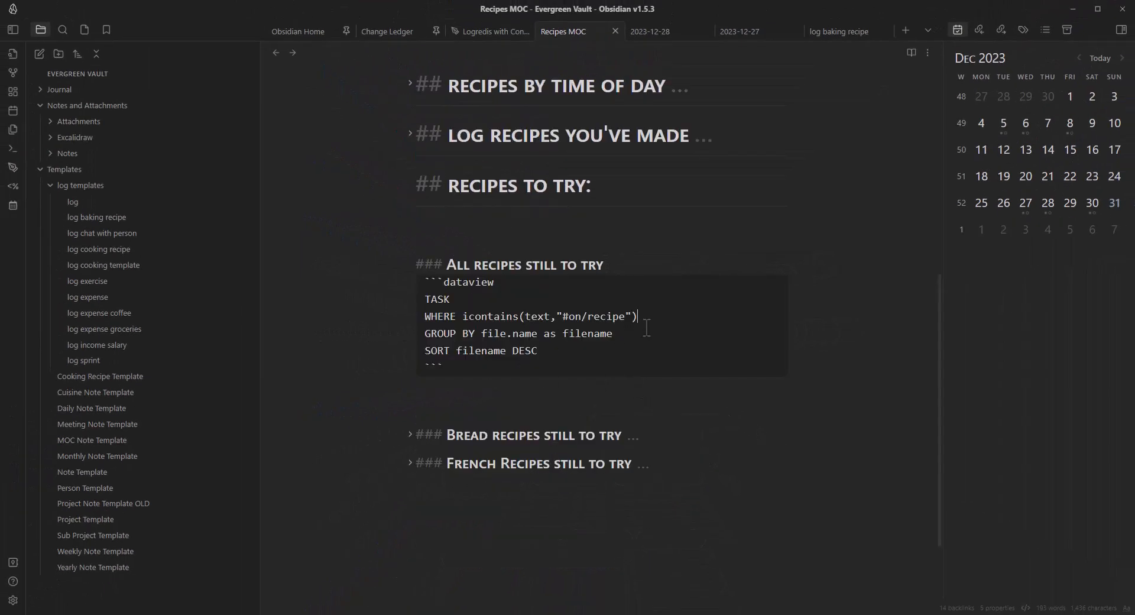
pyautogui.press('Return')
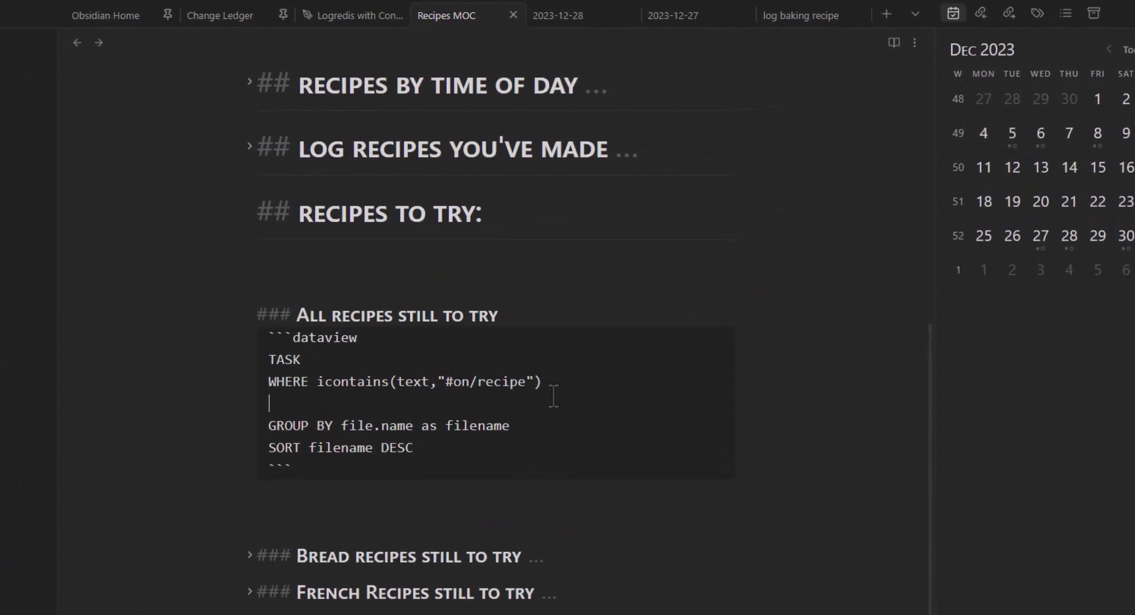
pyautogui.write('AND !completed')
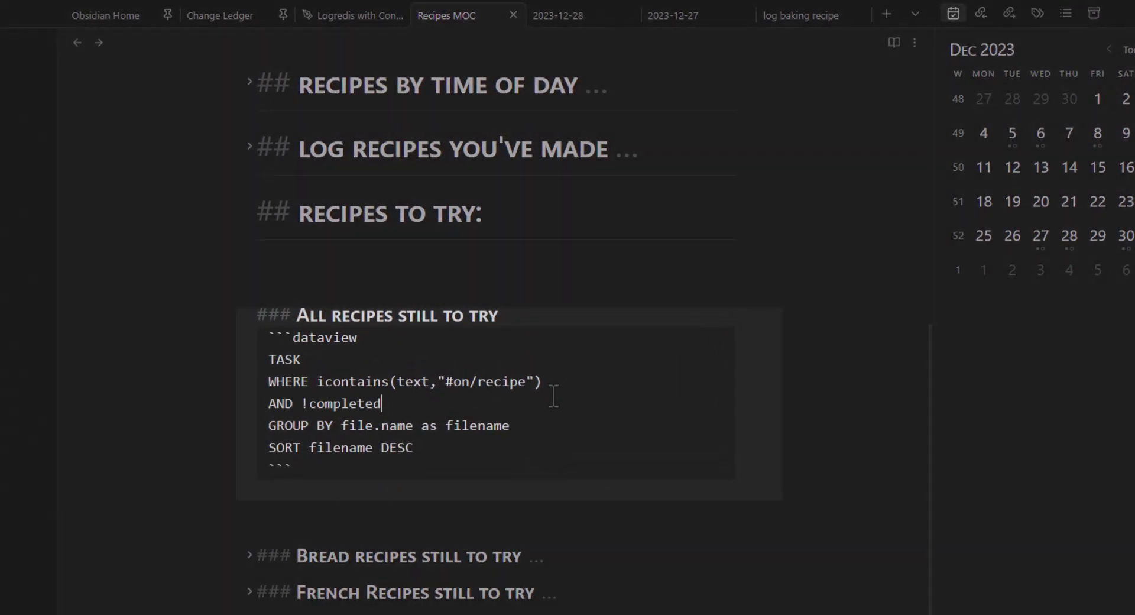
pyautogui.moveTo(277, 405); pyautogui.dragTo(384, 406)
pyautogui.click(347, 406)
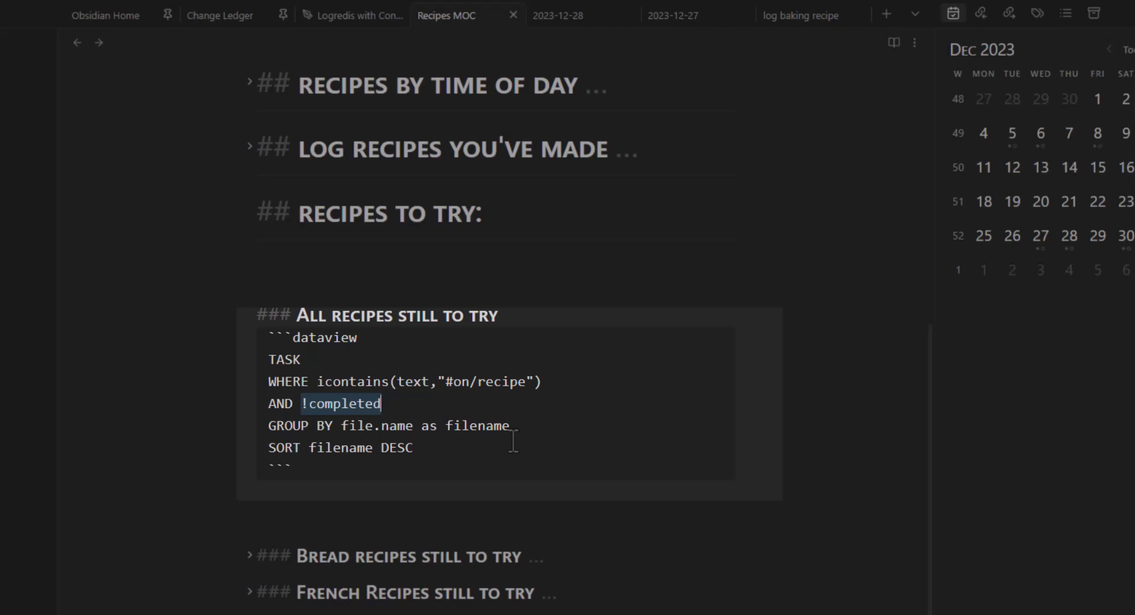
pyautogui.click(526, 423)
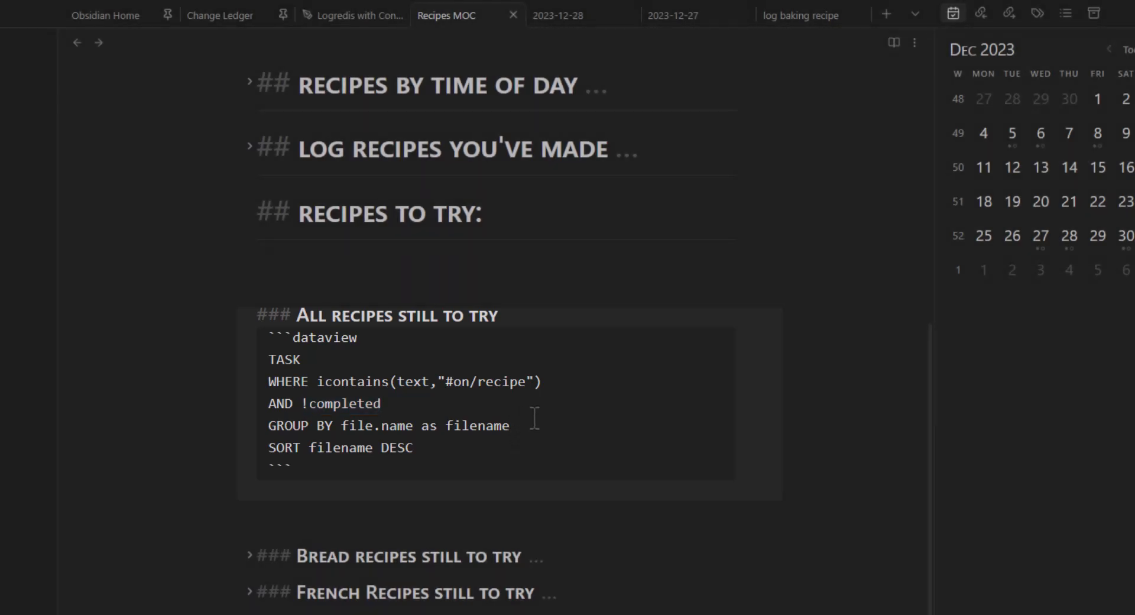
pyautogui.hotkey('ctrl', 'e')
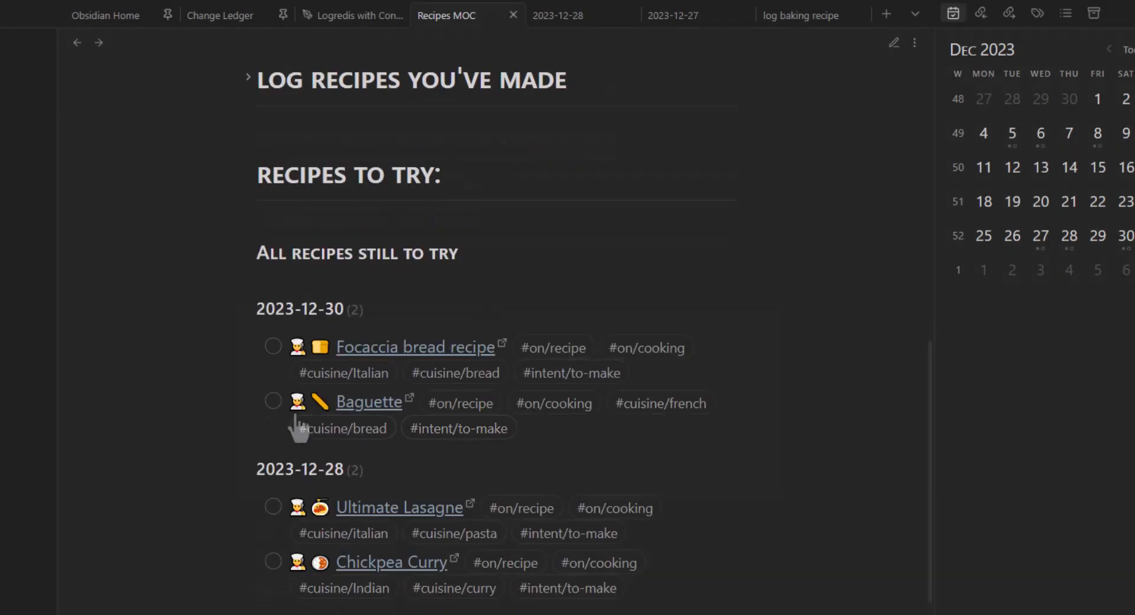
# Step: Mark the Baguette task as completed and check its log entry in the 2023-12-30 daily note against the Recipes MOC
pyautogui.click(273, 401)
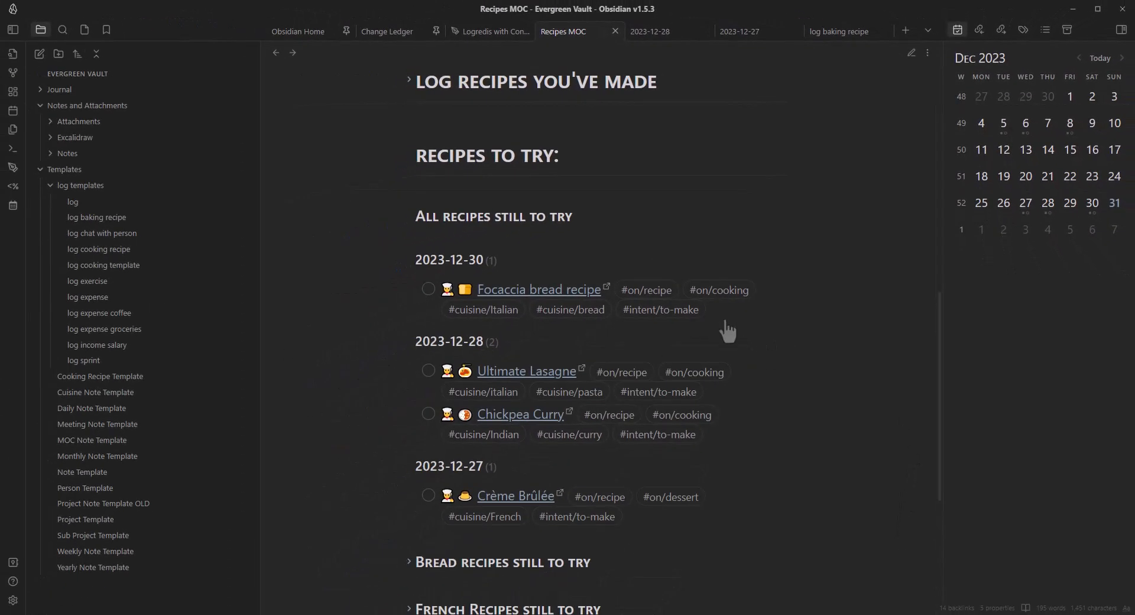
pyautogui.click(751, 30)
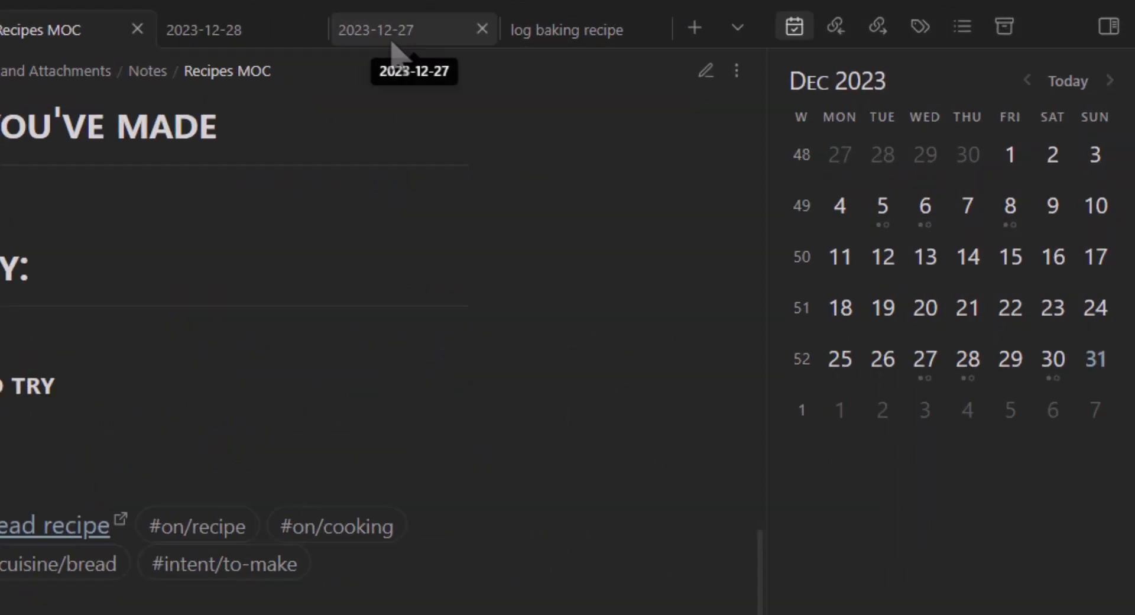
pyautogui.click(1092, 193)
pyautogui.scroll(-5, 518, 377)
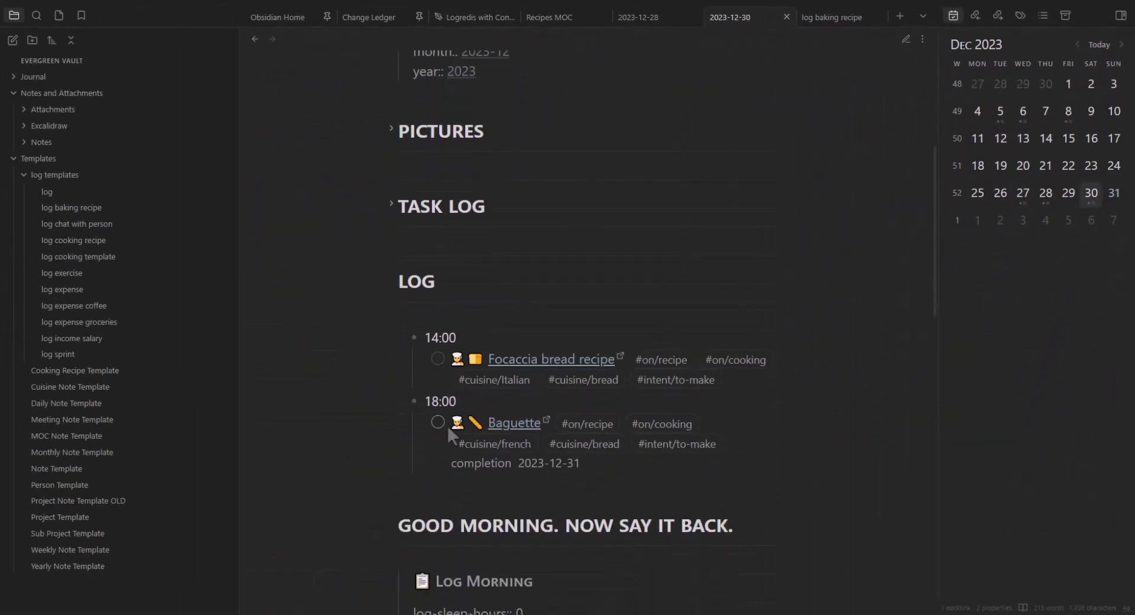
pyautogui.click(555, 16)
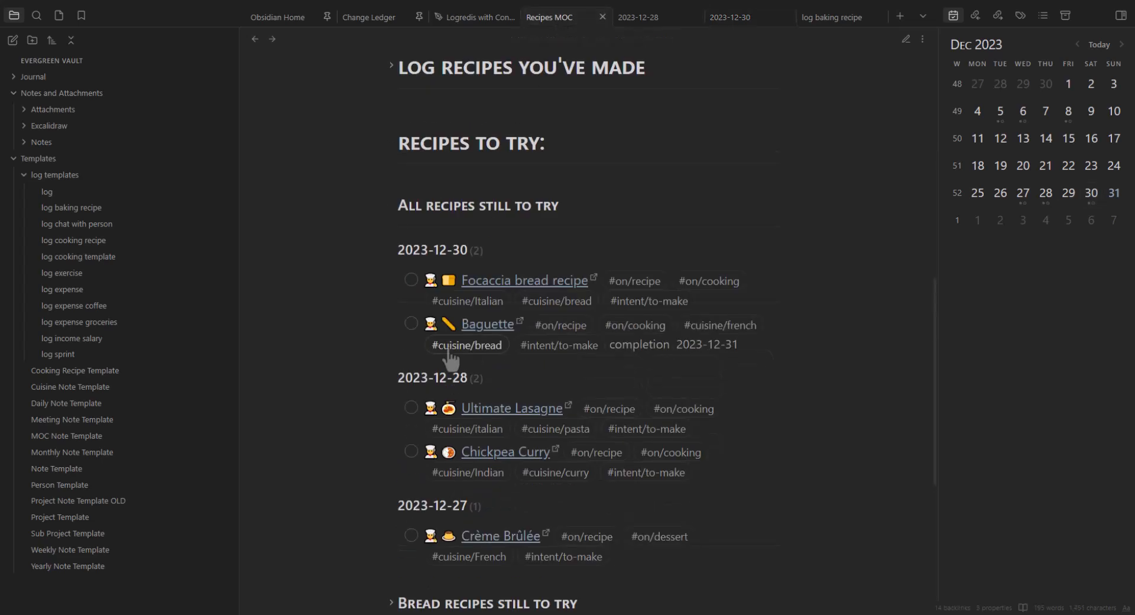
pyautogui.click(732, 17)
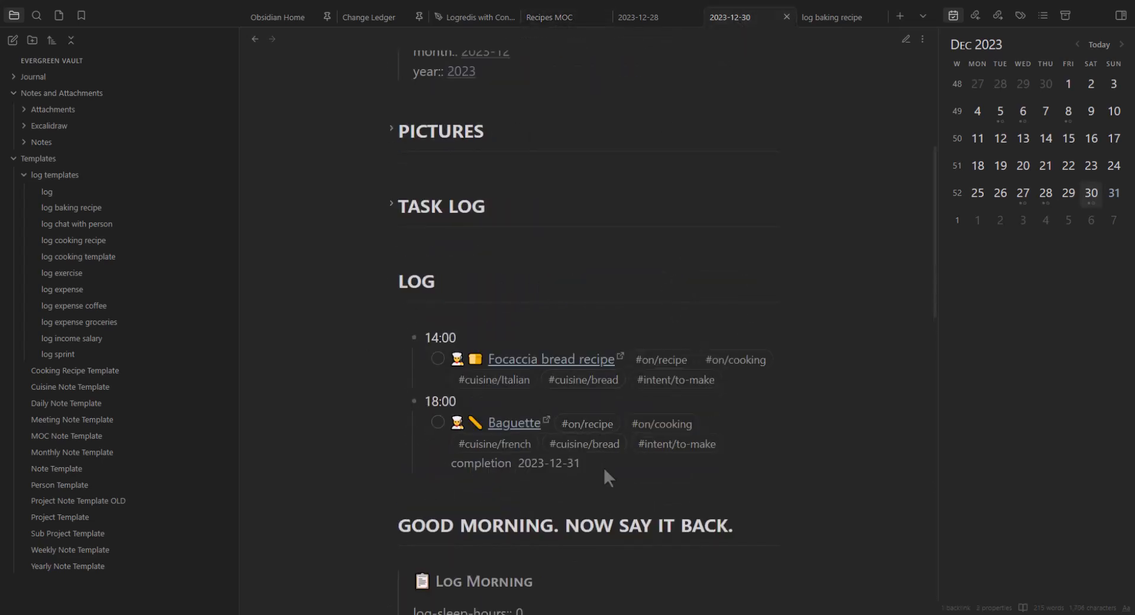
# Step: Replace the completion field at the end of the 18:00 Baguette entry with ~ [[Recipe - Baguette]]
pyautogui.hotkey('ctrl', 'e')
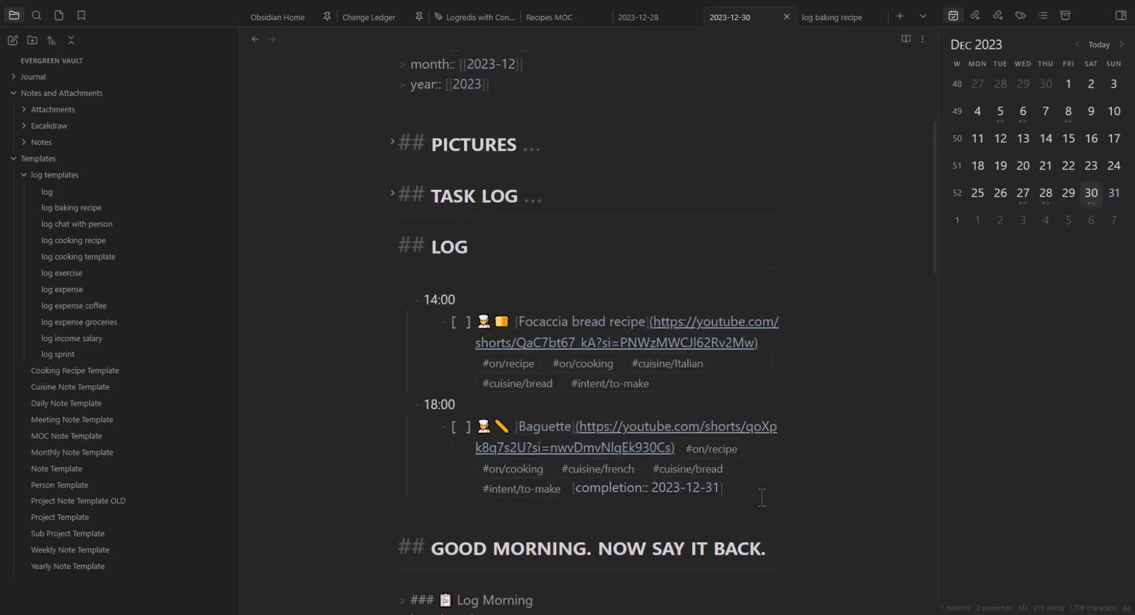
pyautogui.hotkey('ctrl', 'e')
pyautogui.hotkey('ctrl', 'e')
pyautogui.moveTo(738, 494); pyautogui.dragTo(571, 490)
pyautogui.press('BackSpace')
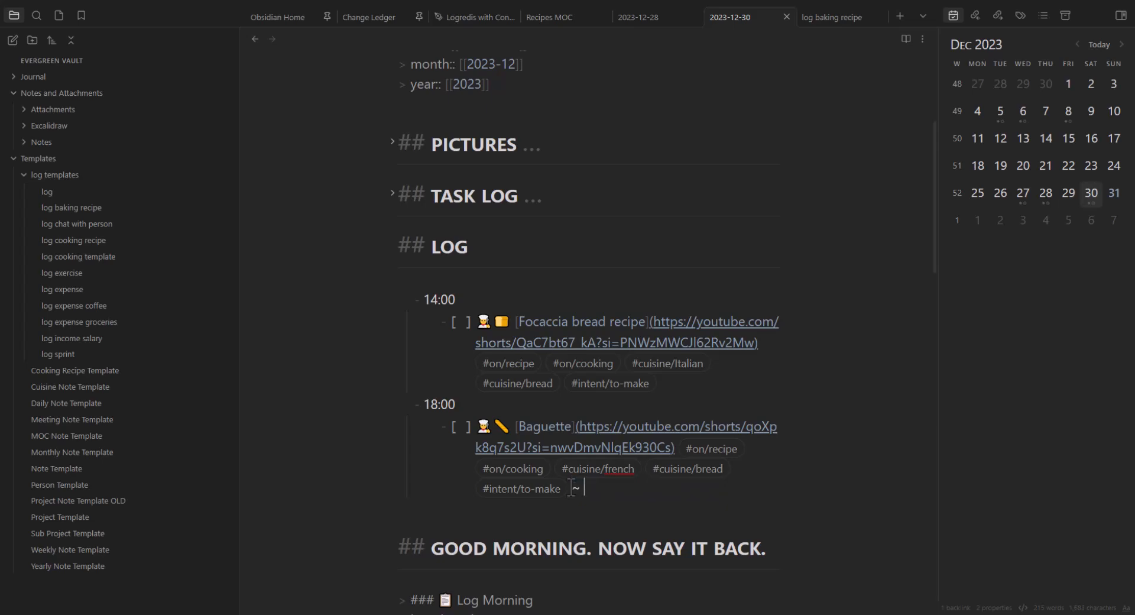
pyautogui.write('[[Rec')
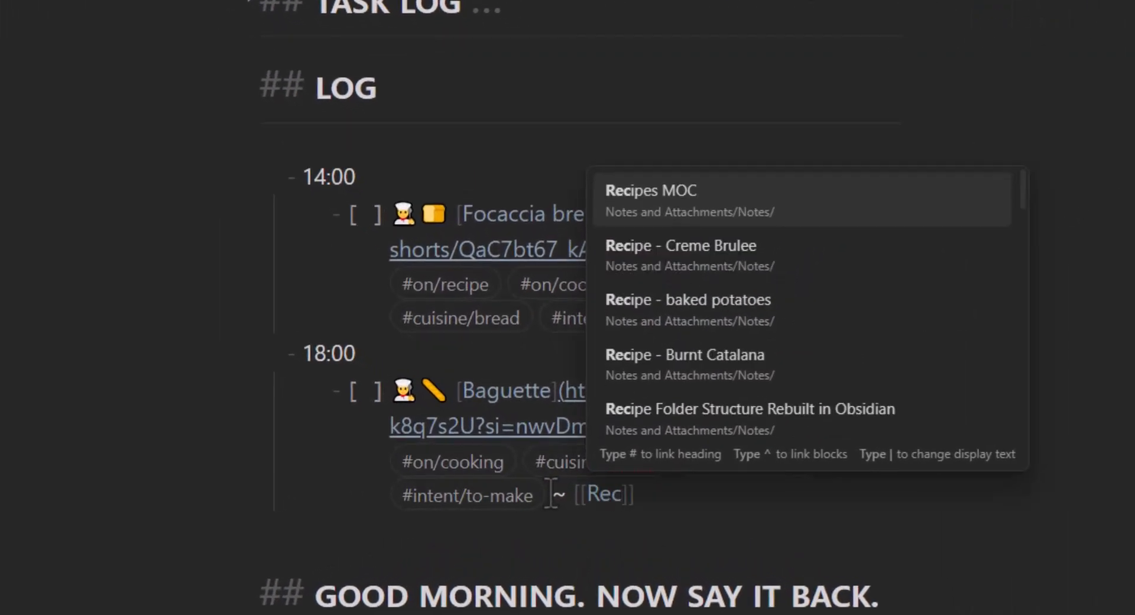
pyautogui.write('ipe - B')
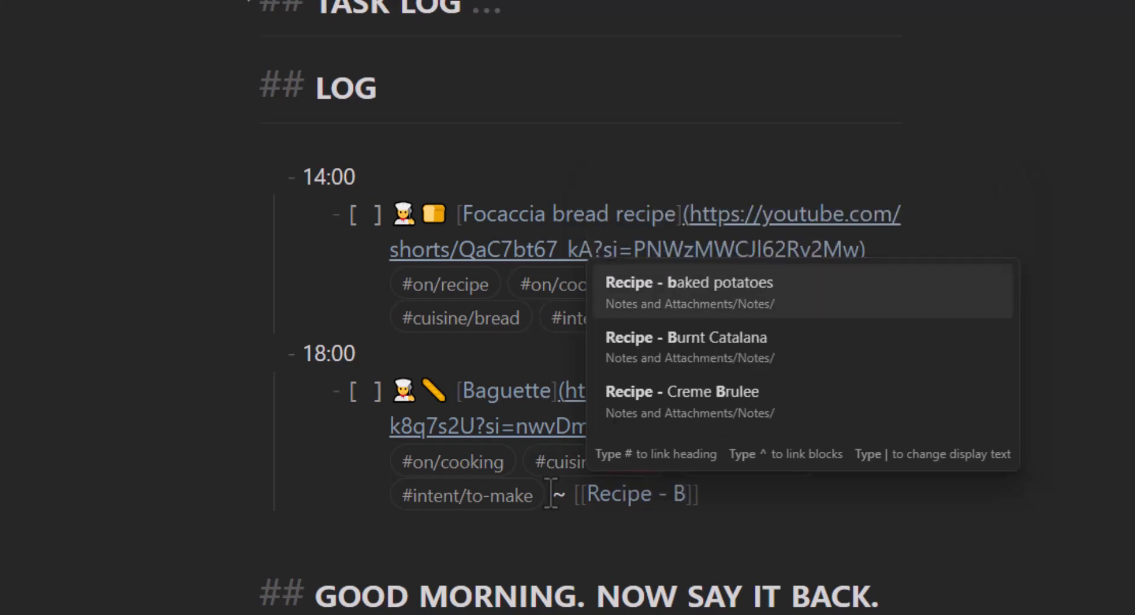
pyautogui.write('aguette')
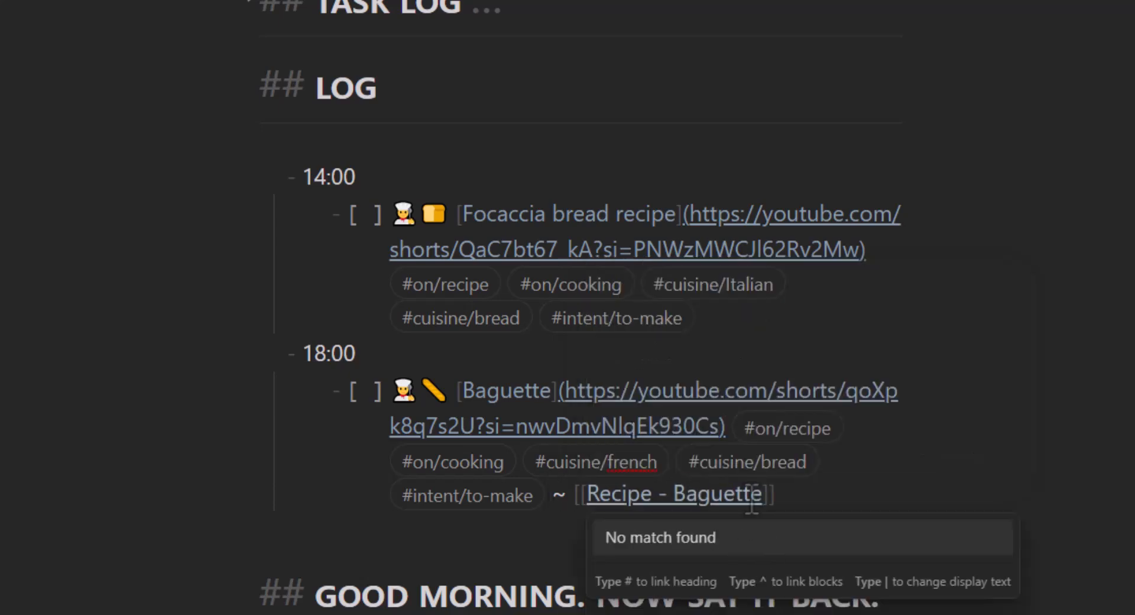
pyautogui.click(800, 496)
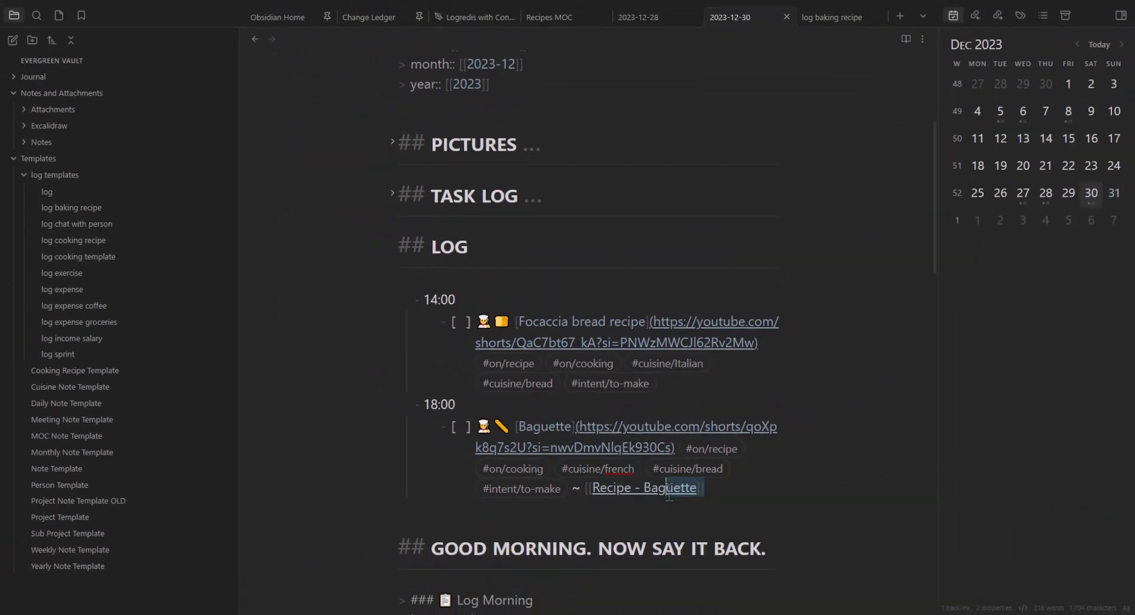
# Step: Create the Recipe - Baguette note from its new link and insert the Cooking Recipe Template with the cuisine/french tag
pyautogui.click(670, 490)
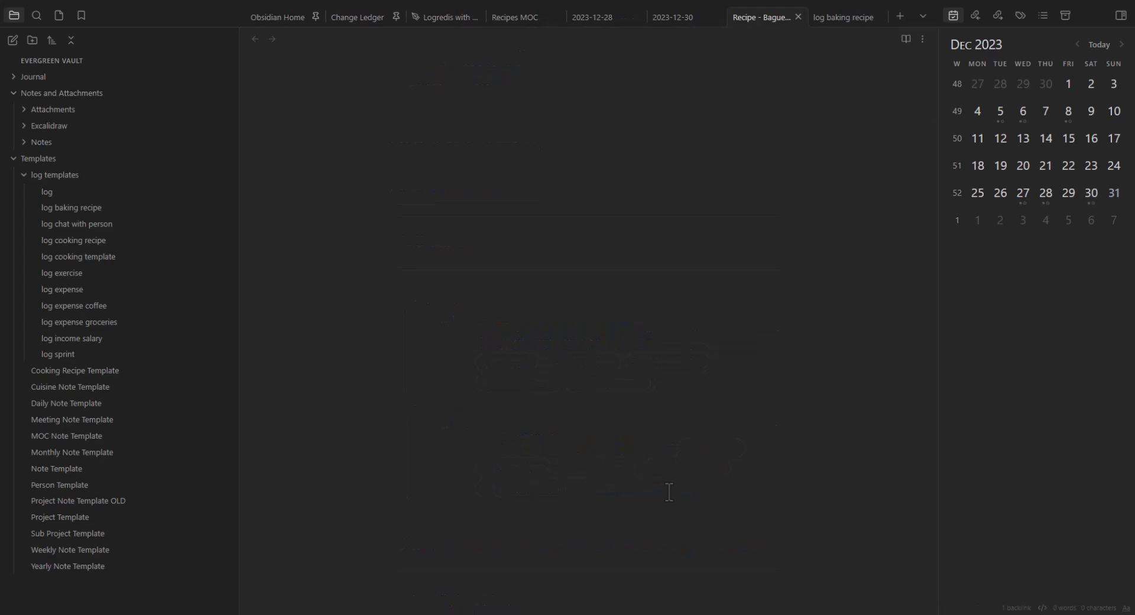
pyautogui.hotkey('alt', 'e')
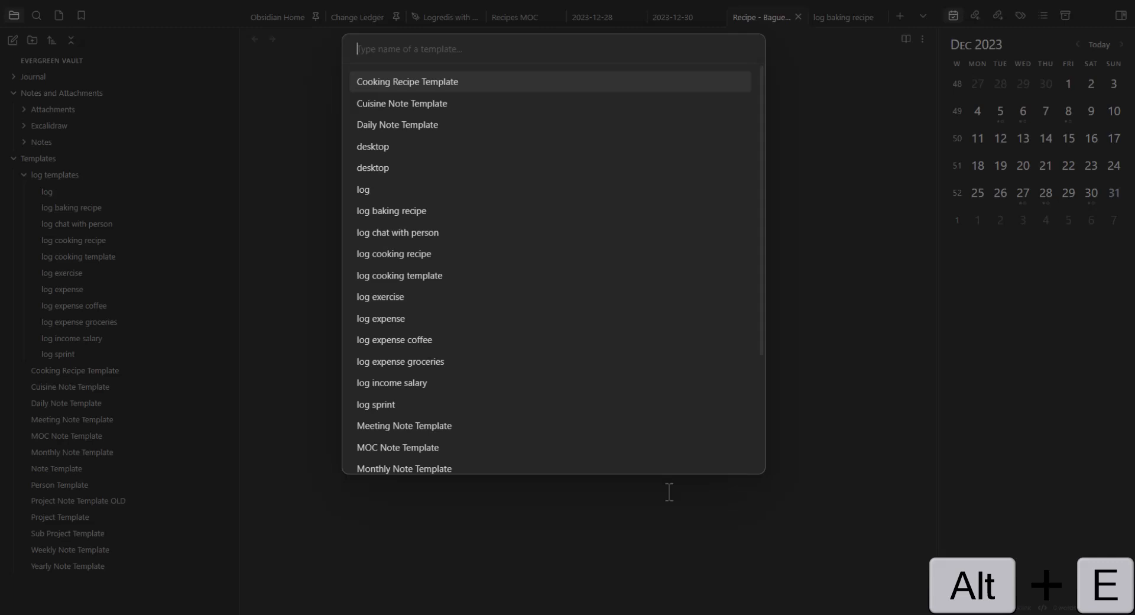
pyautogui.press('Return')
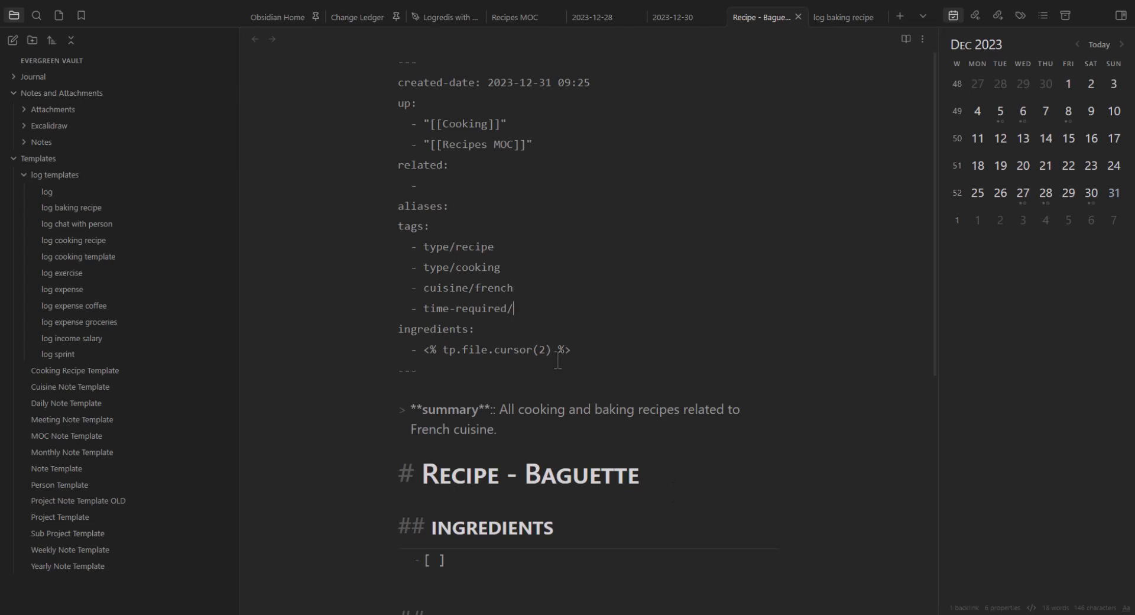
# Step: Fill the Baguette note's ingredients property with flour, milk, yogurt and eggs
pyautogui.hotkey('alt', 'Tab')
pyautogui.write('flour')
pyautogui.press('Return')
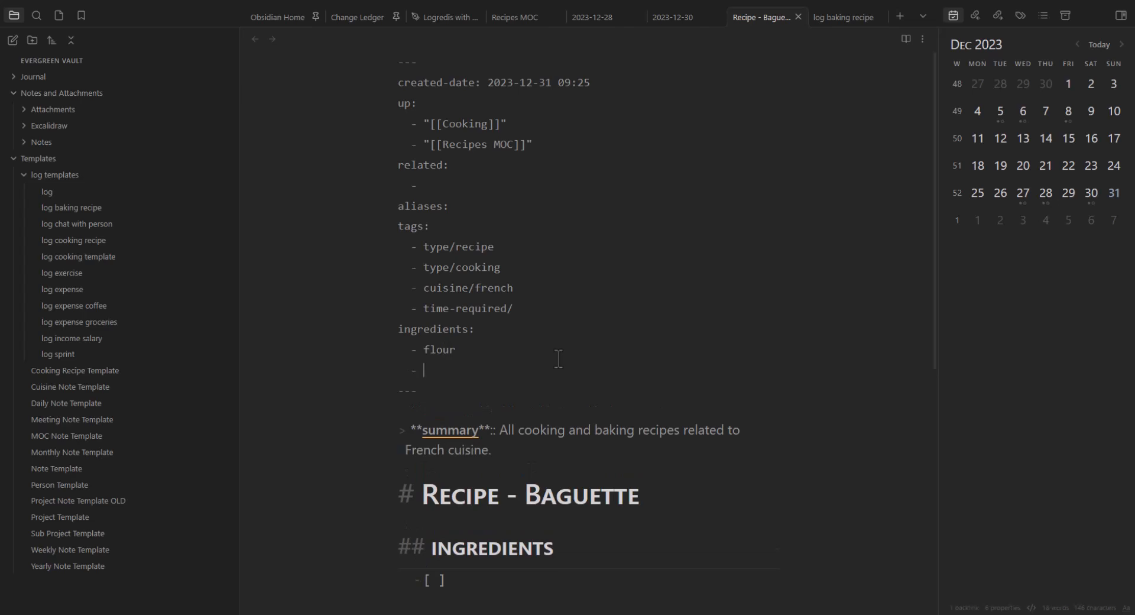
pyautogui.write('milk')
pyautogui.press('Return')
pyautogui.write('yogurt')
pyautogui.press('Return')
pyautogui.write('eggs')
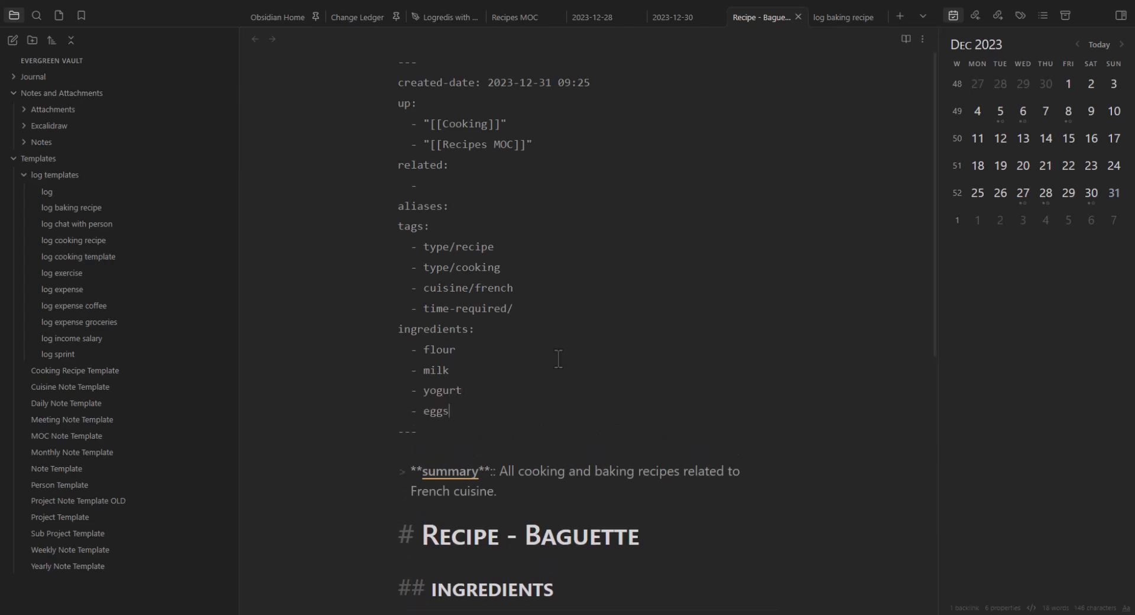
# Step: Replace the summary text with "This is a french recipe for a baguette" and preview the note
pyautogui.scroll(-2, 558, 359)
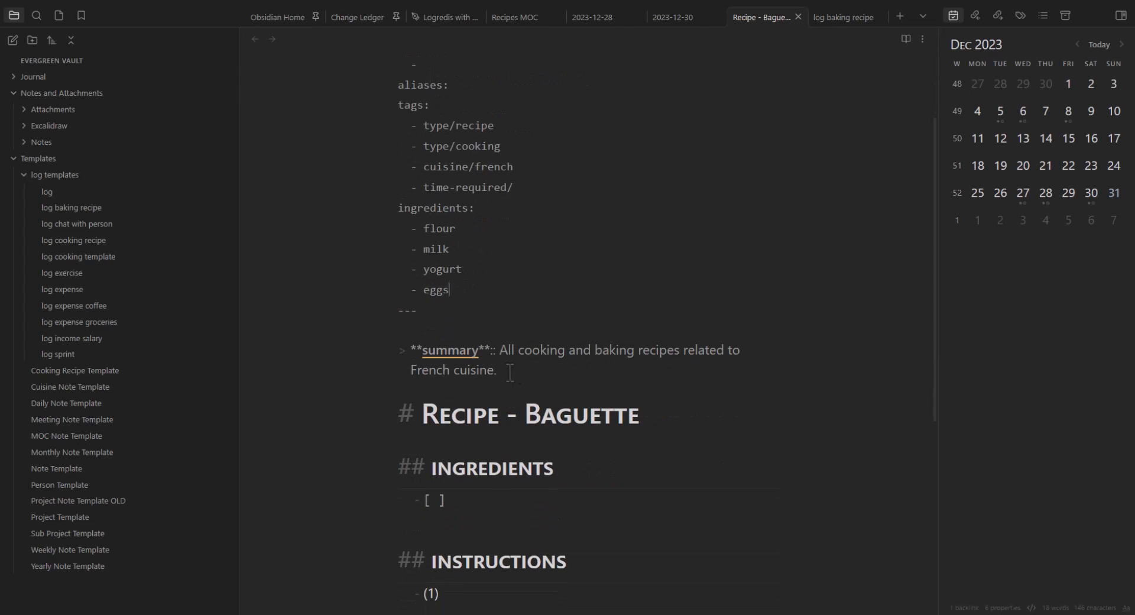
pyautogui.moveTo(502, 370); pyautogui.dragTo(500, 350)
pyautogui.press('BackSpace')
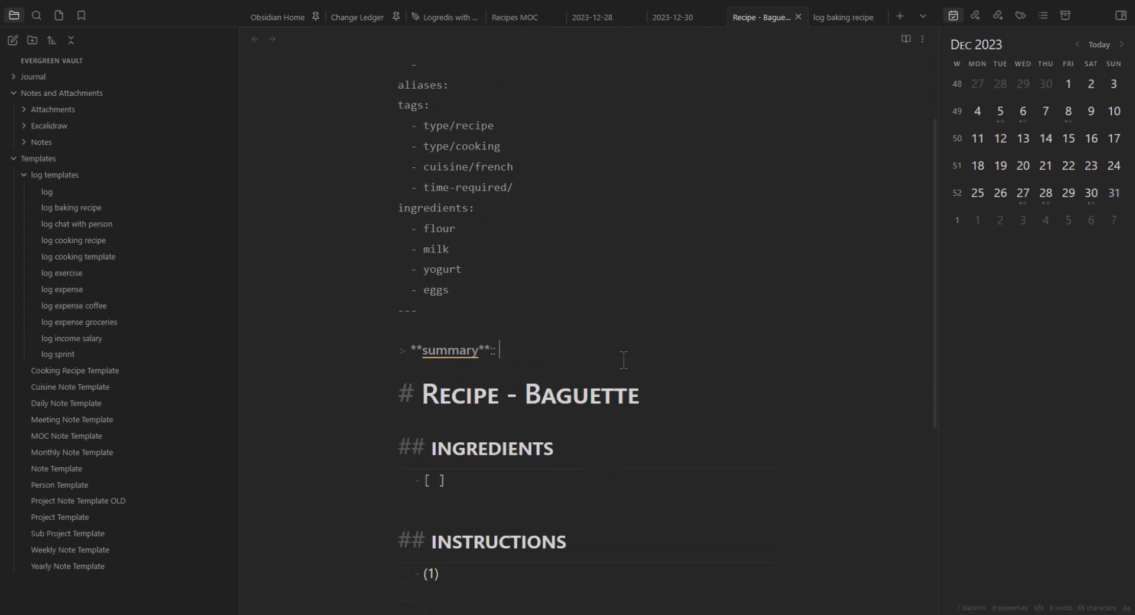
pyautogui.scroll(-2, 623, 352)
pyautogui.scroll(2, 616, 372)
pyautogui.write('This as a french recipe for a bageu')
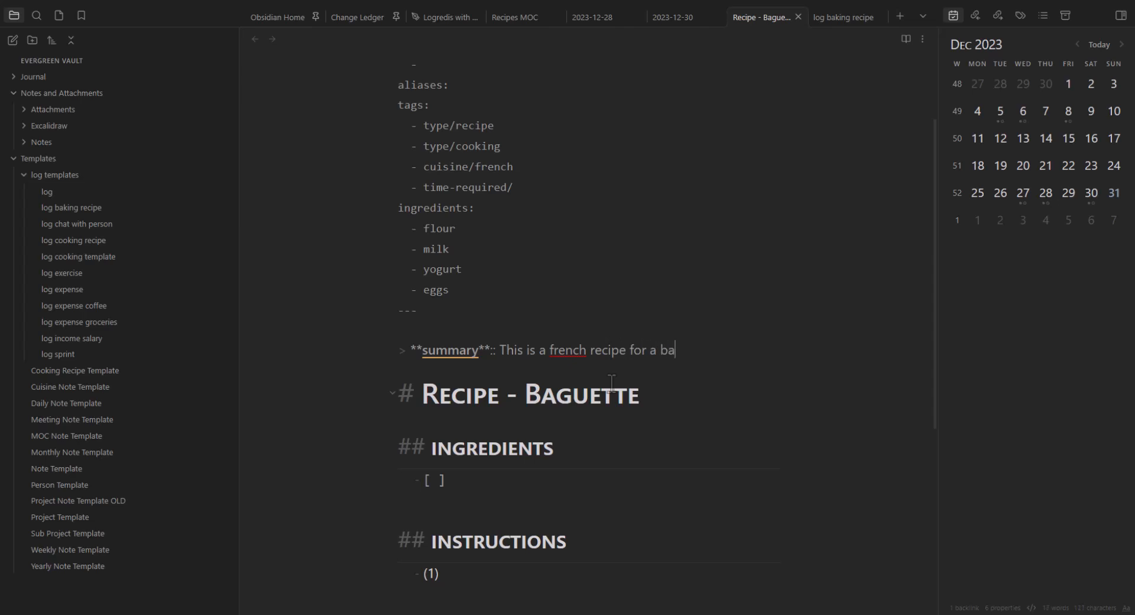
pyautogui.press('BackSpace')
pyautogui.write('uette')
pyautogui.scroll(-2, 615, 388)
pyautogui.click(489, 360)
pyautogui.scroll(2, 509, 379)
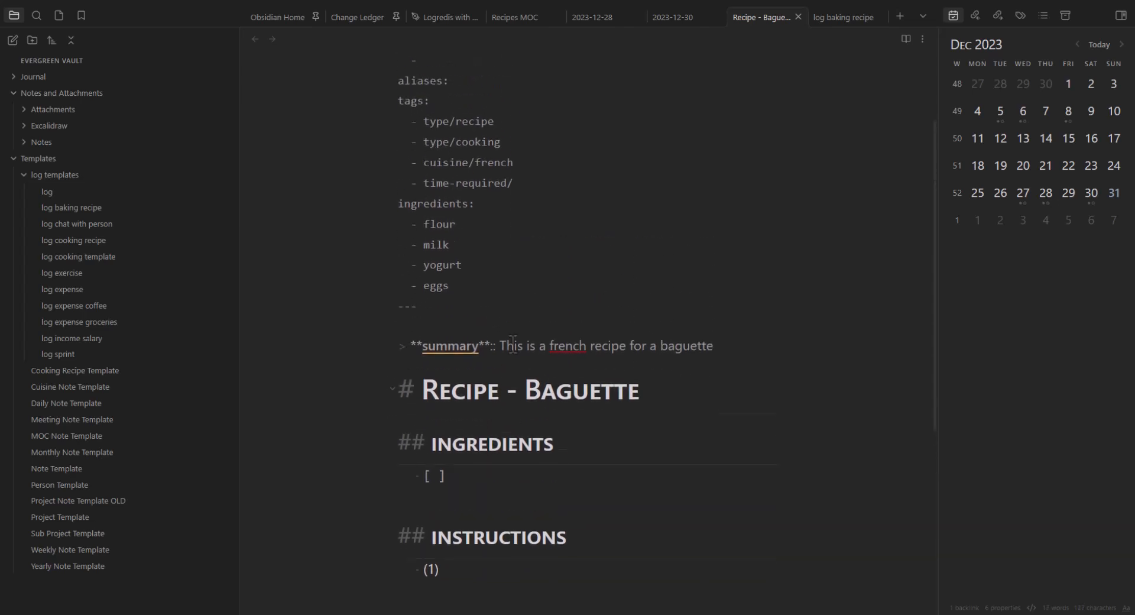
pyautogui.hotkey('ctrl', 'e')
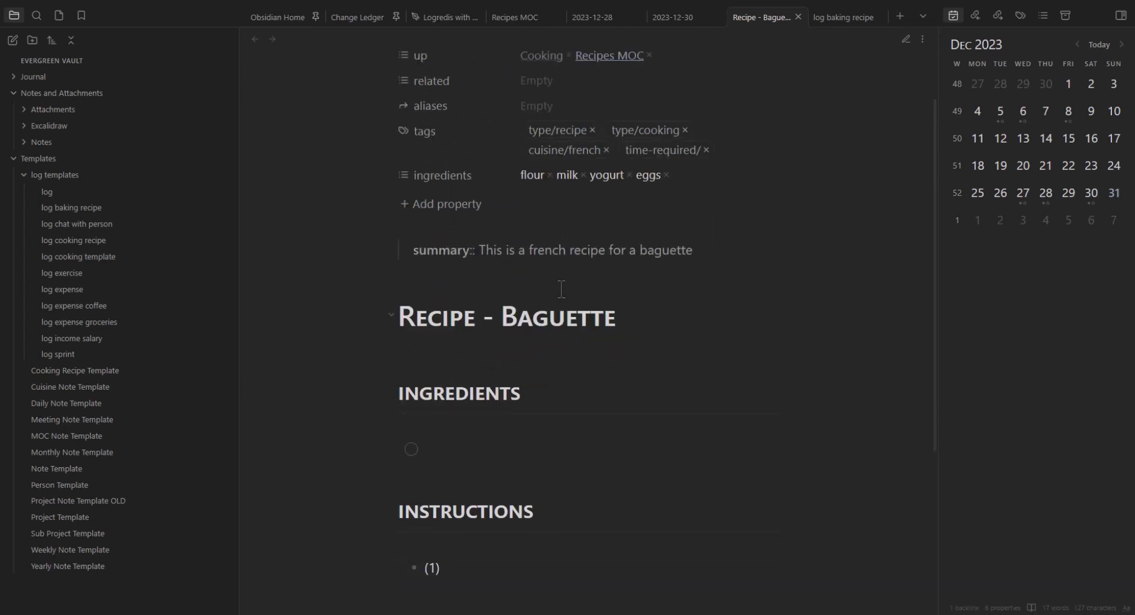
# Step: Fill the Baguette note's INGREDIENTS checklist with flour 100 g, 5 eggs and love
pyautogui.hotkey('ctrl', 'e')
pyautogui.write('flou')
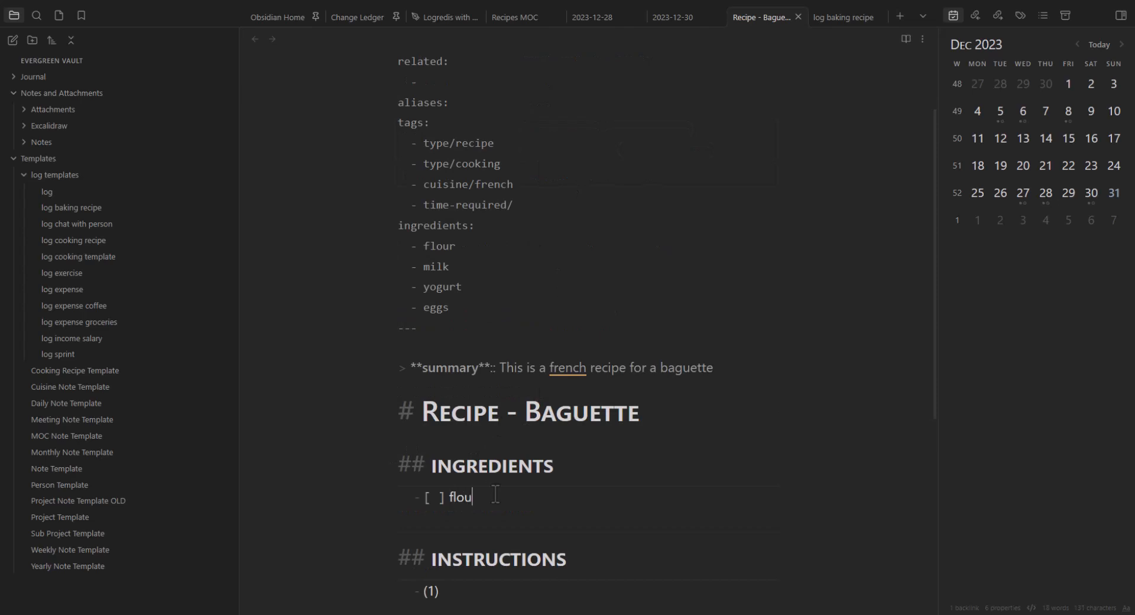
pyautogui.write('r 100 g')
pyautogui.press('Return')
pyautogui.write('5 eggs')
pyautogui.press('Return')
pyautogui.write('love')
# Step: Write the Baguette instructions as three items: (1) make it, (2) put it in the oven, (3) enjoy!
pyautogui.scroll(-5, 495, 490)
pyautogui.click(498, 335)
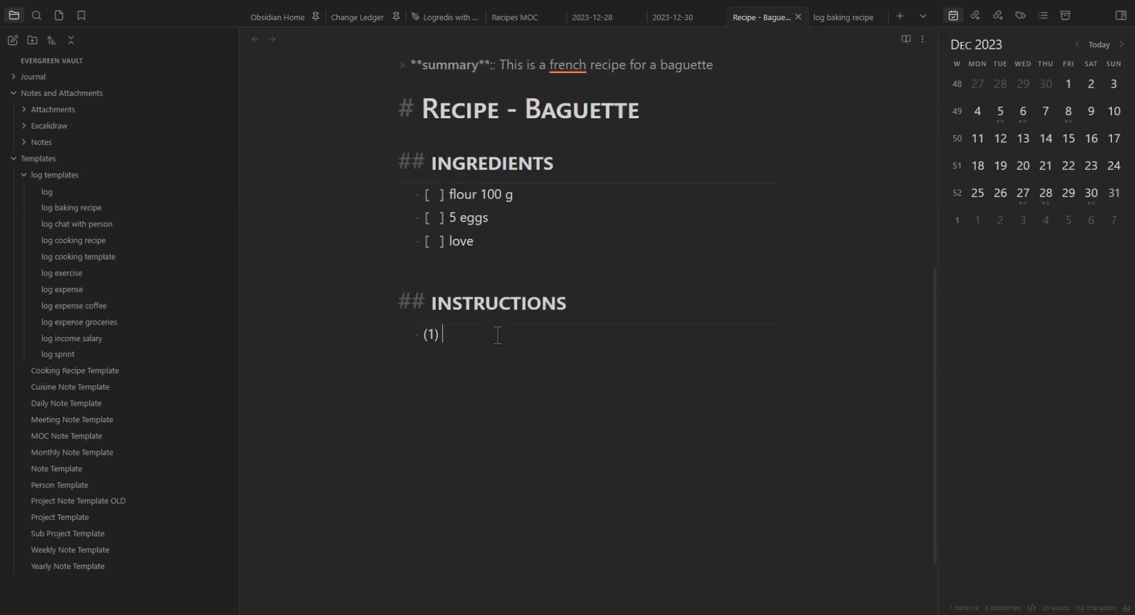
pyautogui.write('make it - ')
pyautogui.write('(2)')
pyautogui.write(' put it in the o')
pyautogui.write('ven - (')
pyautogui.write('3) enjoy!')
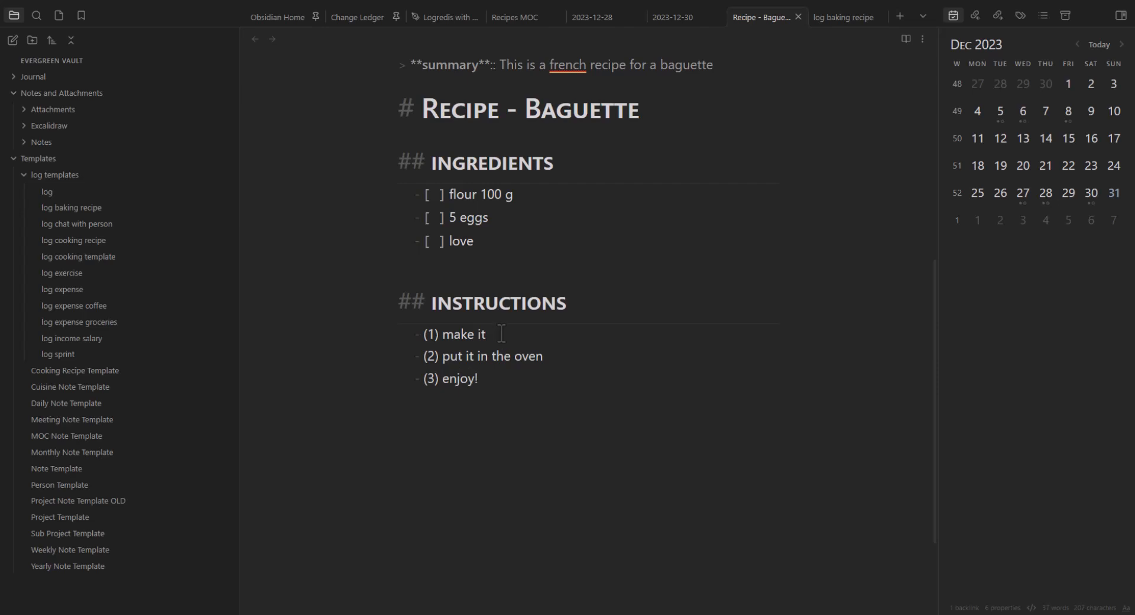
pyautogui.scroll(7, 501, 334)
pyautogui.click(477, 188)
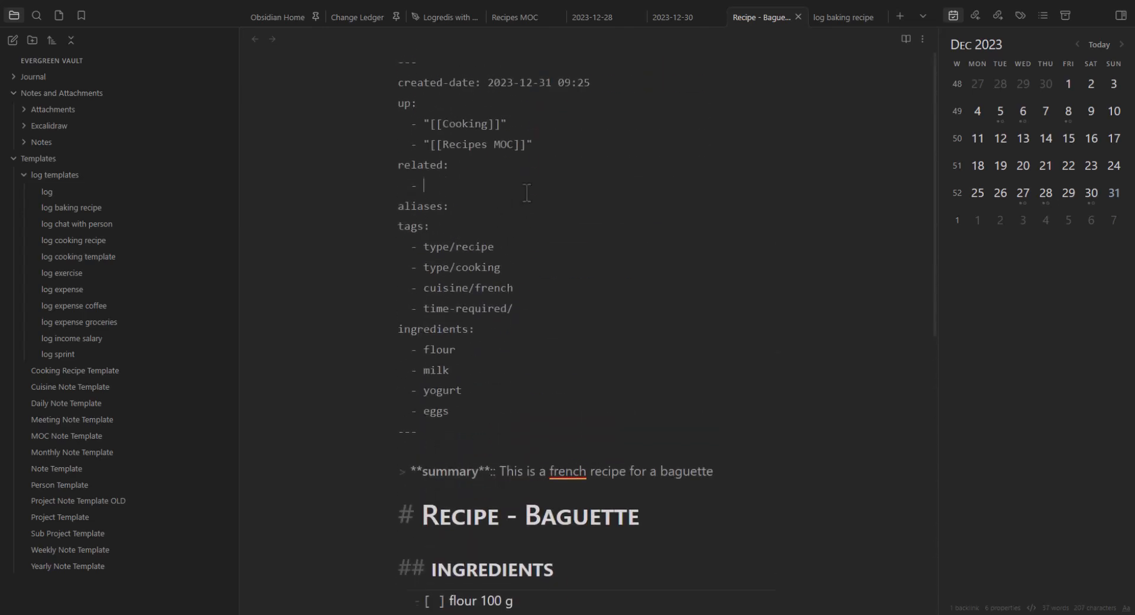
pyautogui.rightClick(628, 199)
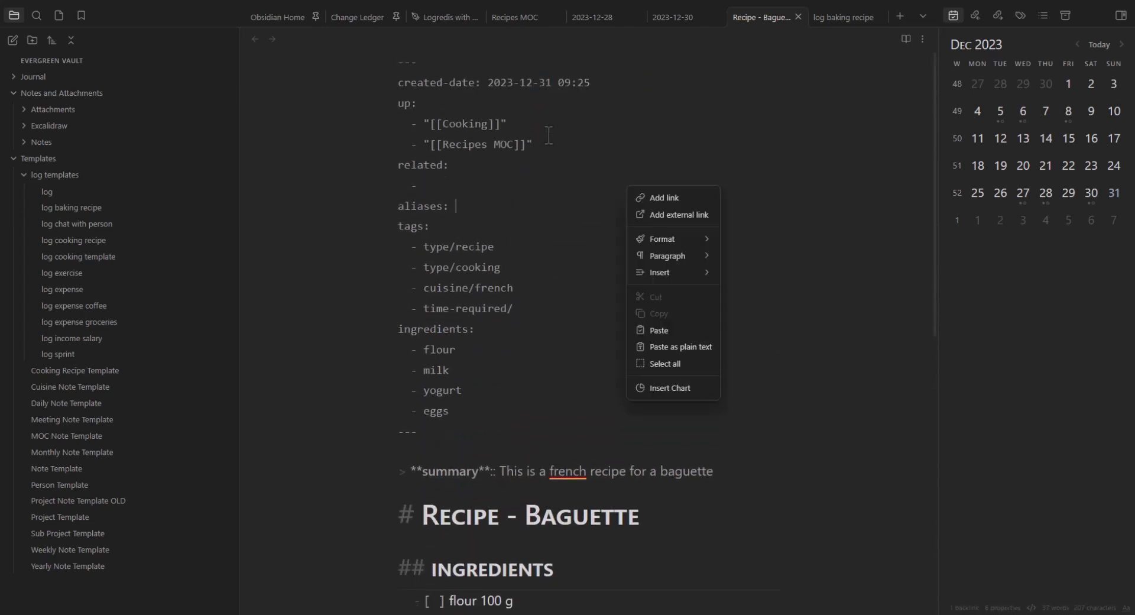
pyautogui.click(729, 96)
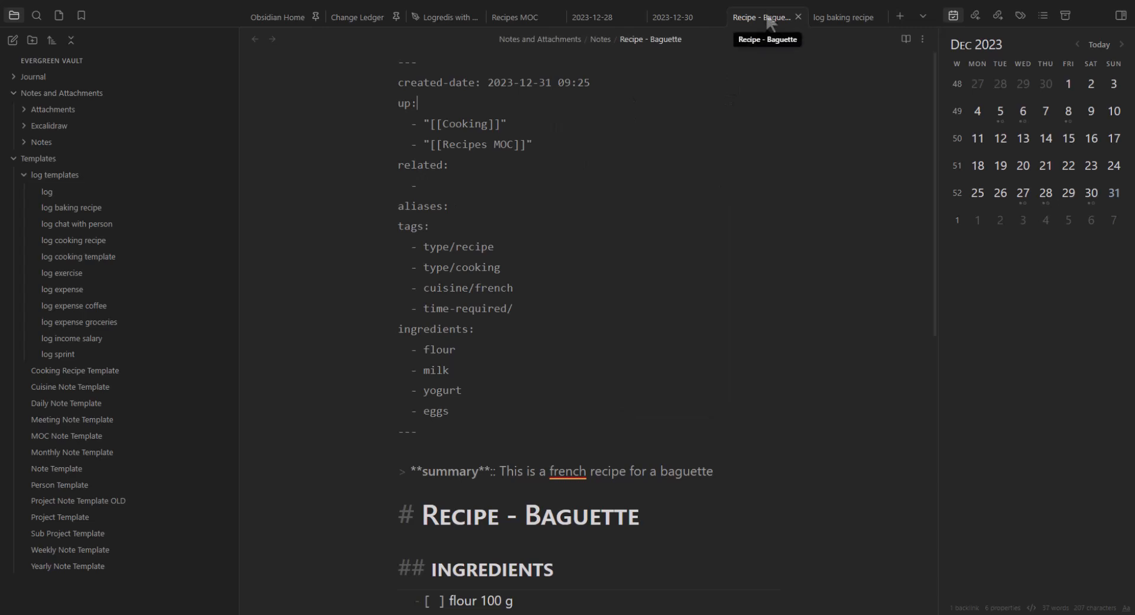
# Step: Mark the 18:00 Baguette entry in the 2023-12-30 daily note as completed in reading view
pyautogui.click(675, 19)
pyautogui.moveTo(704, 490); pyautogui.dragTo(592, 489)
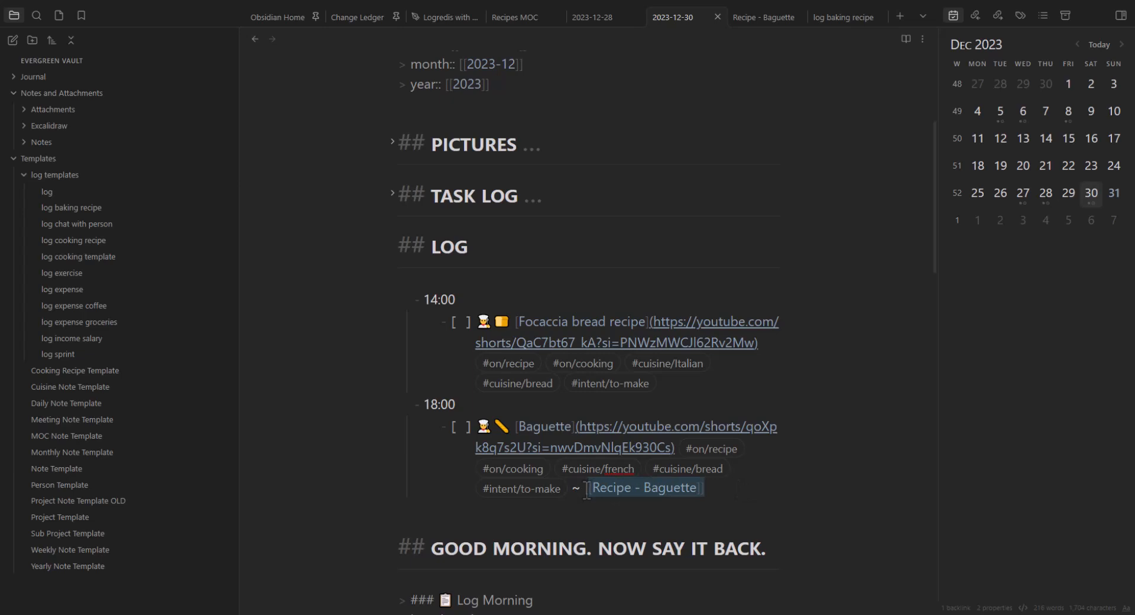
pyautogui.hotkey('ctrl', 'e')
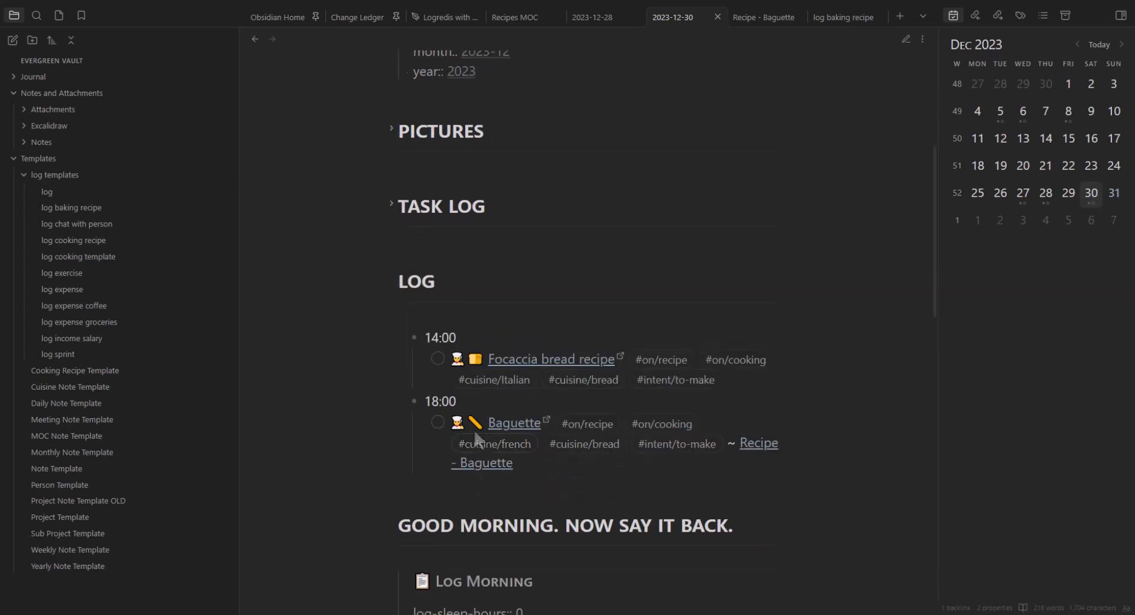
pyautogui.click(438, 422)
# Step: Return to the Recipes MOC and collapse the All recipes still to try section
pyautogui.click(542, 16)
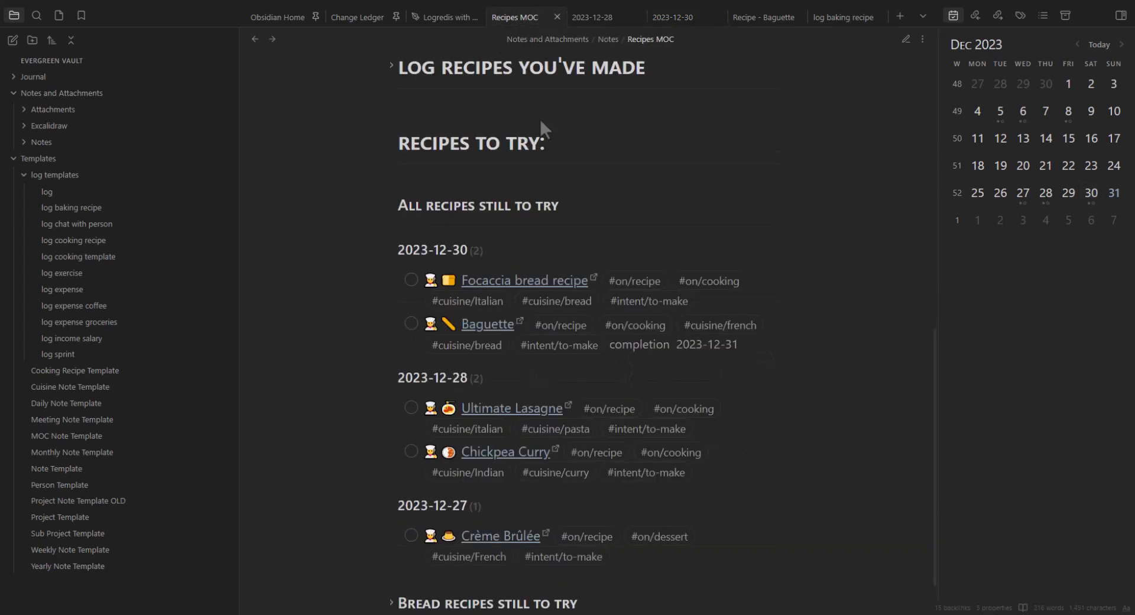
pyautogui.click(390, 206)
pyautogui.scroll(2, 425, 264)
pyautogui.scroll(-2, 426, 266)
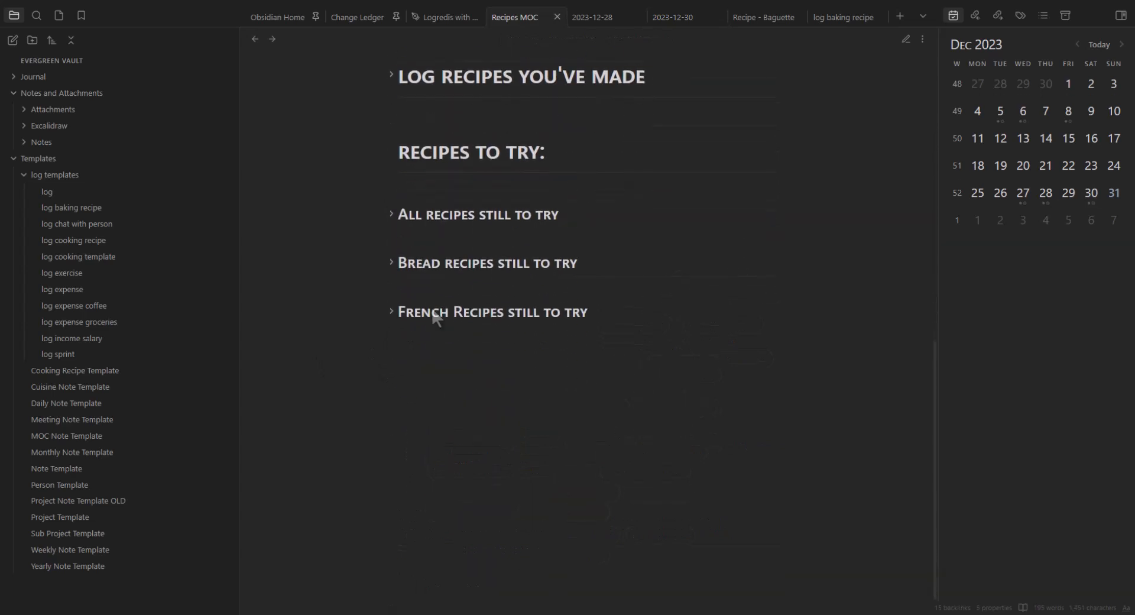
# Step: Add a level-two heading RECIPE'S TRIED at the end of the Recipes MOC
pyautogui.hotkey('ctrl', 'e')
pyautogui.click(518, 489)
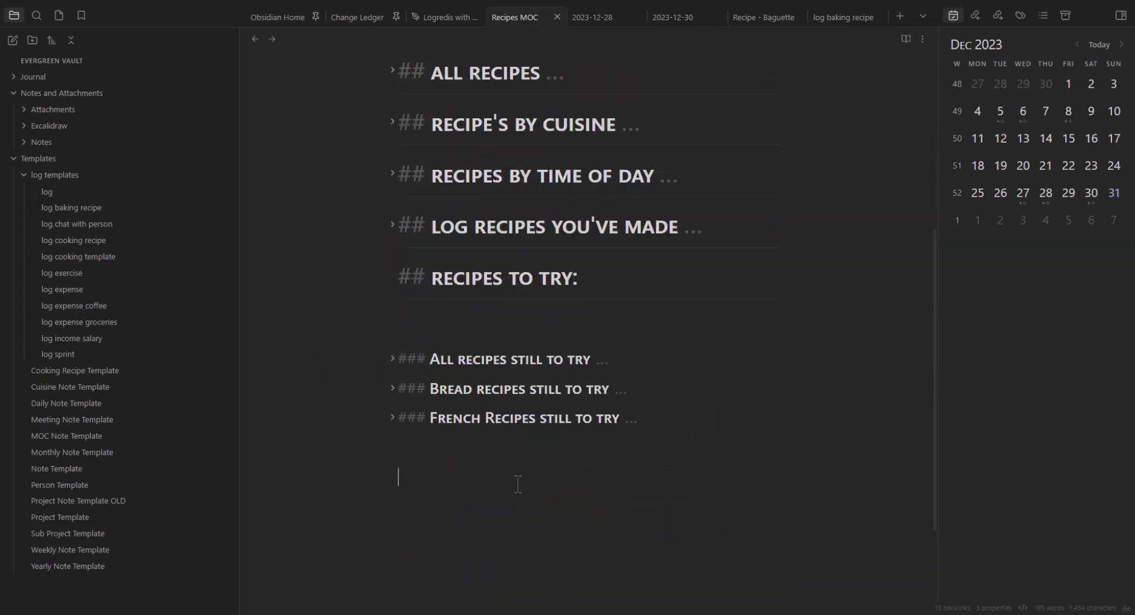
pyautogui.press('Return')
pyautogui.press('Return')
pyautogui.write('## RECIPE')
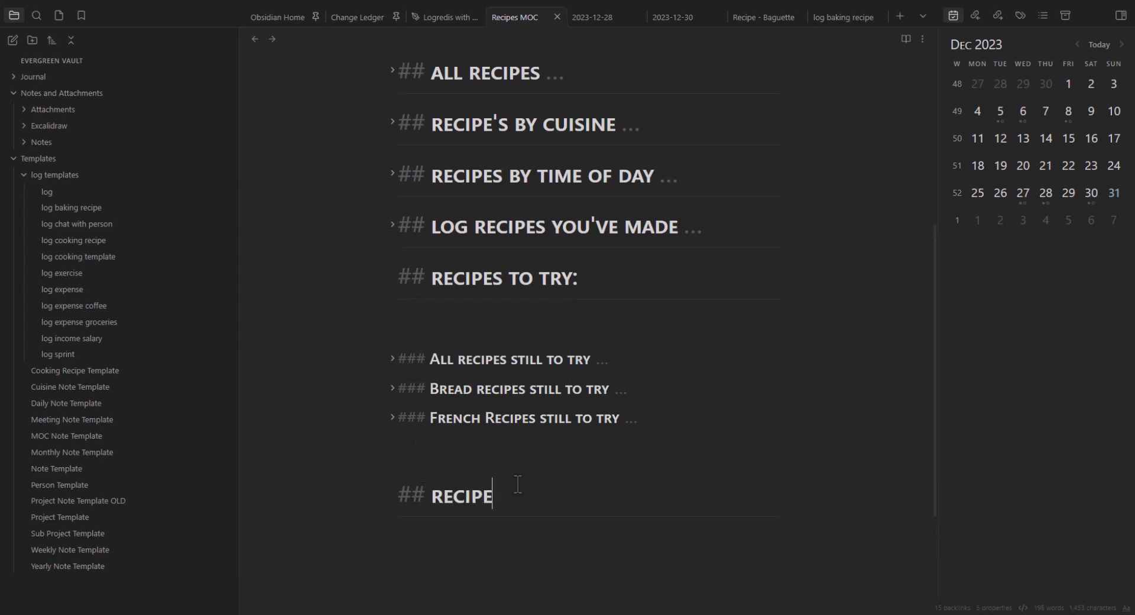
pyautogui.write('S')
pyautogui.press('BackSpace')
pyautogui.write("'S TRIED")
pyautogui.press('Return')
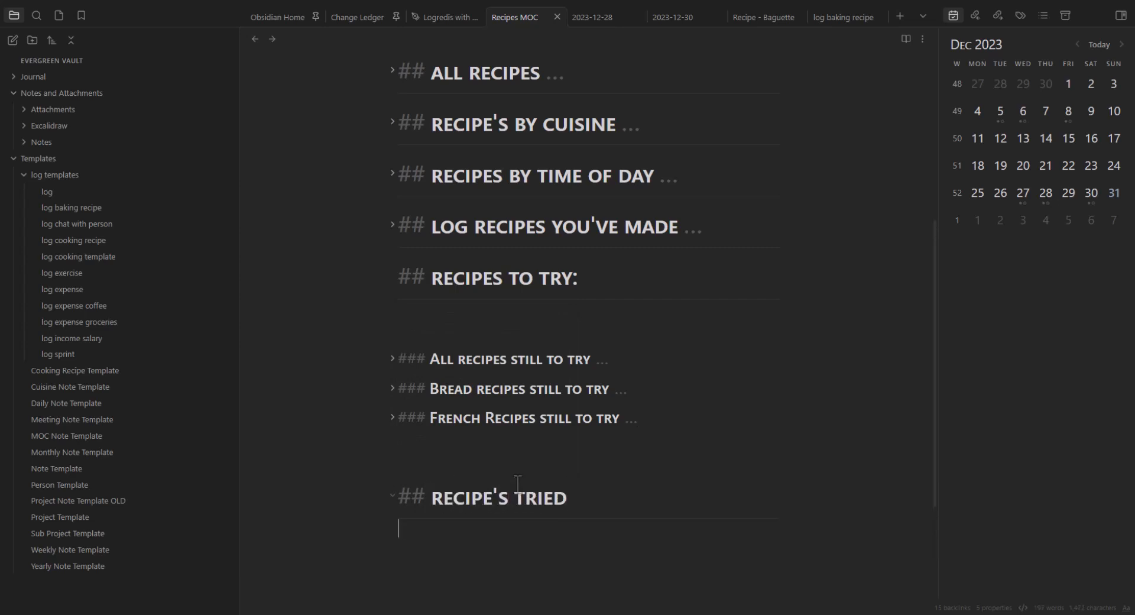
# Step: Copy the Dataview task query from All recipes still to try and paste it under RECIPE'S TRIED
pyautogui.click(391, 359)
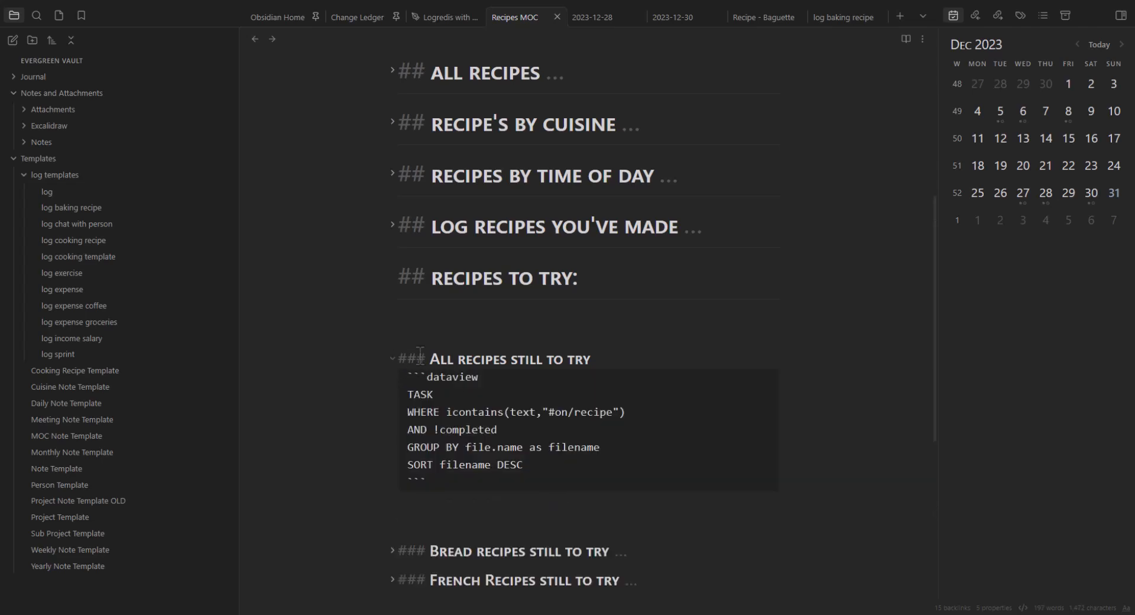
pyautogui.moveTo(461, 483); pyautogui.dragTo(407, 375)
pyautogui.hotkey('ctrl', 'c')
pyautogui.scroll(-4, 491, 396)
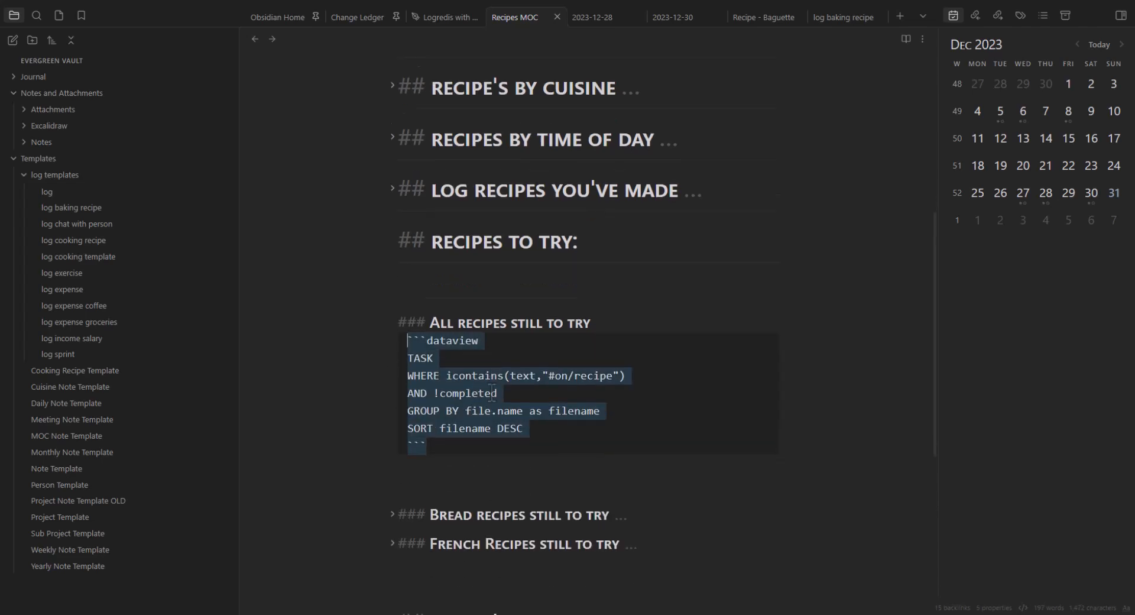
pyautogui.click(435, 468)
pyautogui.hotkey('ctrl', 'v')
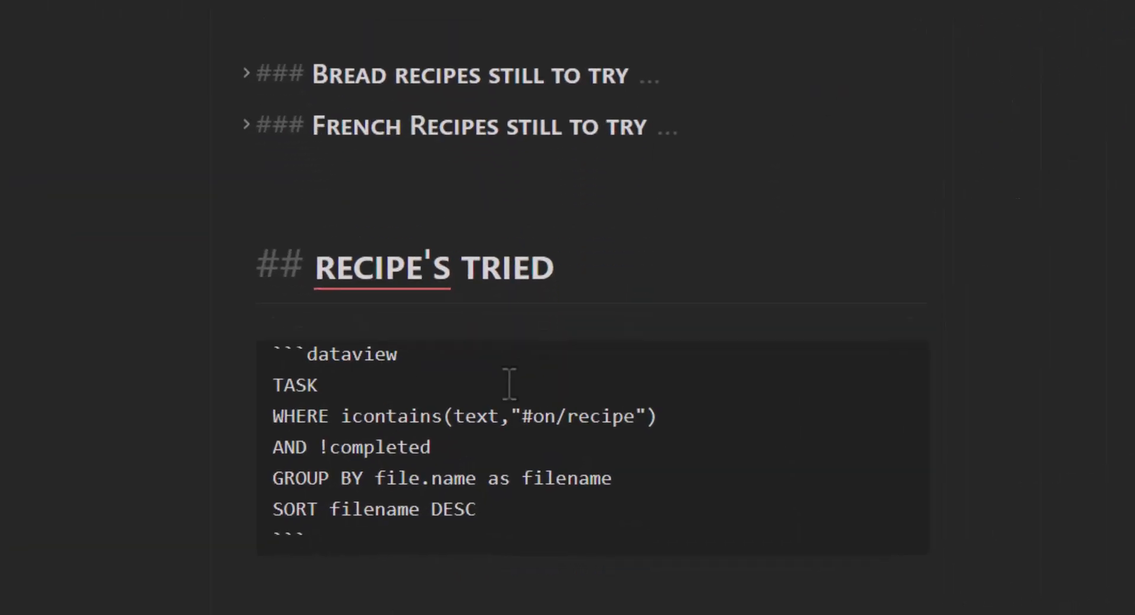
# Step: Change the RECIPE'S TRIED query condition to AND completed so that it lists finished recipes
pyautogui.moveTo(390, 425); pyautogui.dragTo(431, 425)
pyautogui.moveTo(271, 388); pyautogui.dragTo(320, 390)
pyautogui.moveTo(271, 420); pyautogui.dragTo(364, 419)
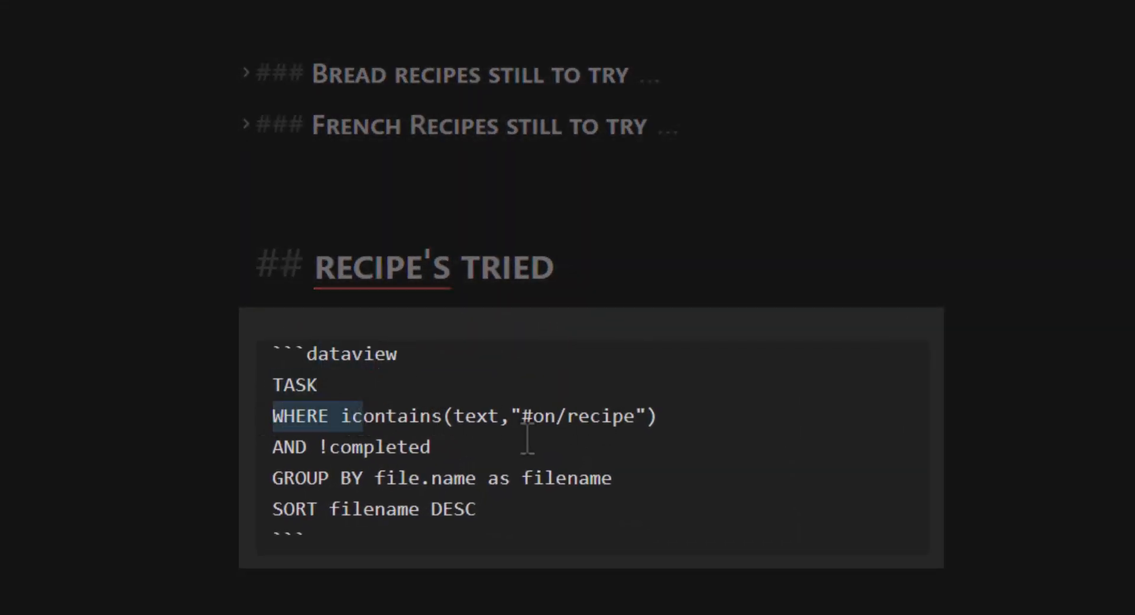
pyautogui.click(329, 448)
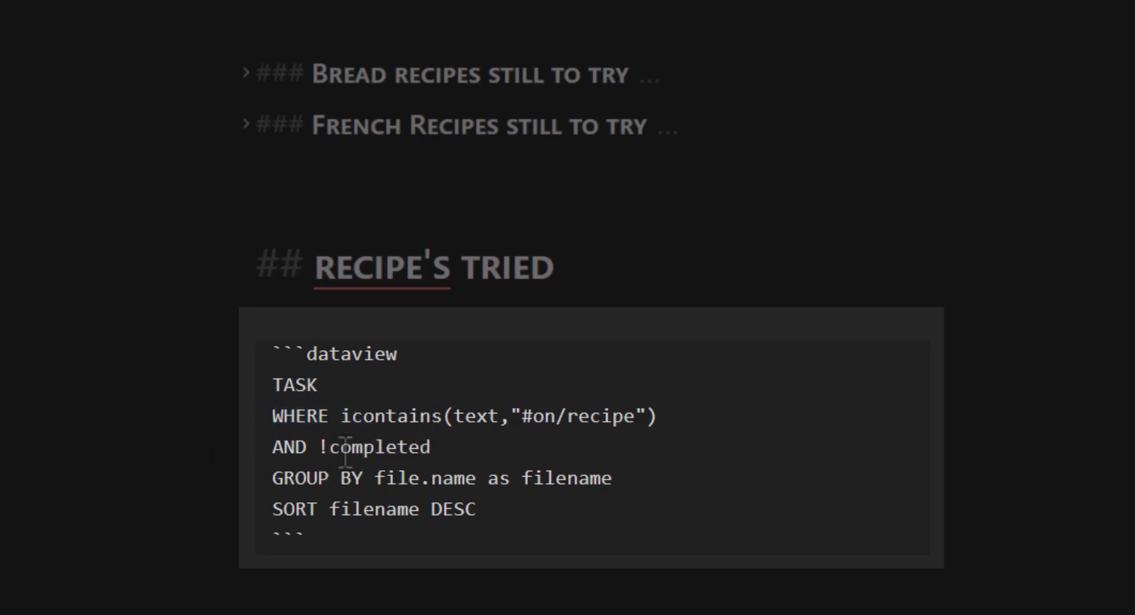
pyautogui.moveTo(431, 447); pyautogui.dragTo(319, 457)
pyautogui.click(464, 447)
pyautogui.press('BackSpace')
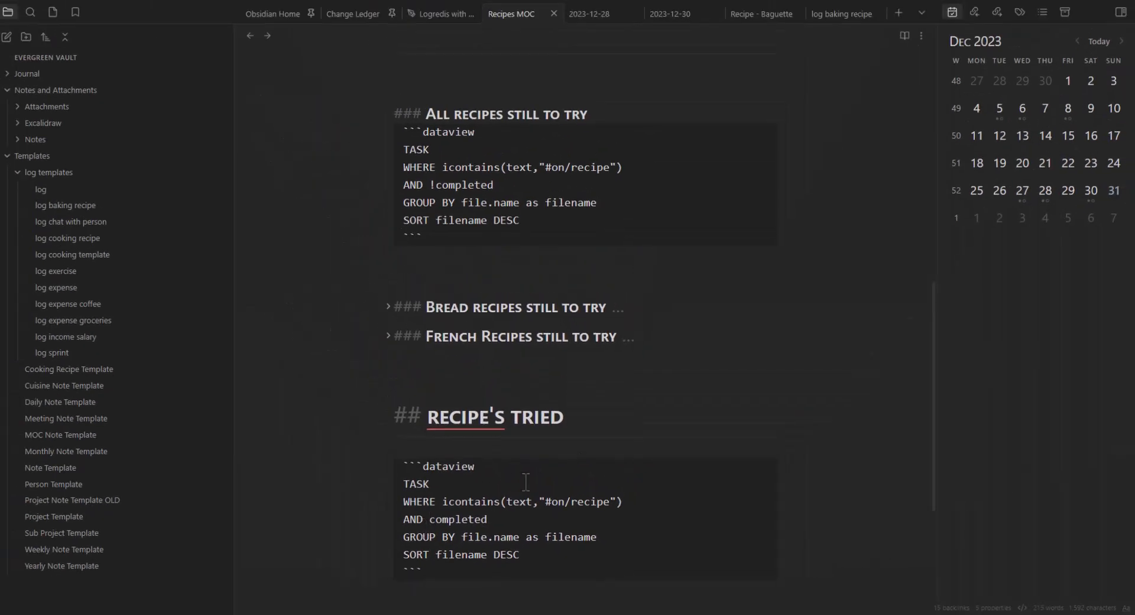
# Step: Preview the Recipes MOC, collapse All recipes still to try and check the list under RECIPE'S TRIED
pyautogui.hotkey('ctrl', 'e')
pyautogui.moveTo(546, 333); pyautogui.dragTo(376, 243)
pyautogui.scroll(10, 541, 417)
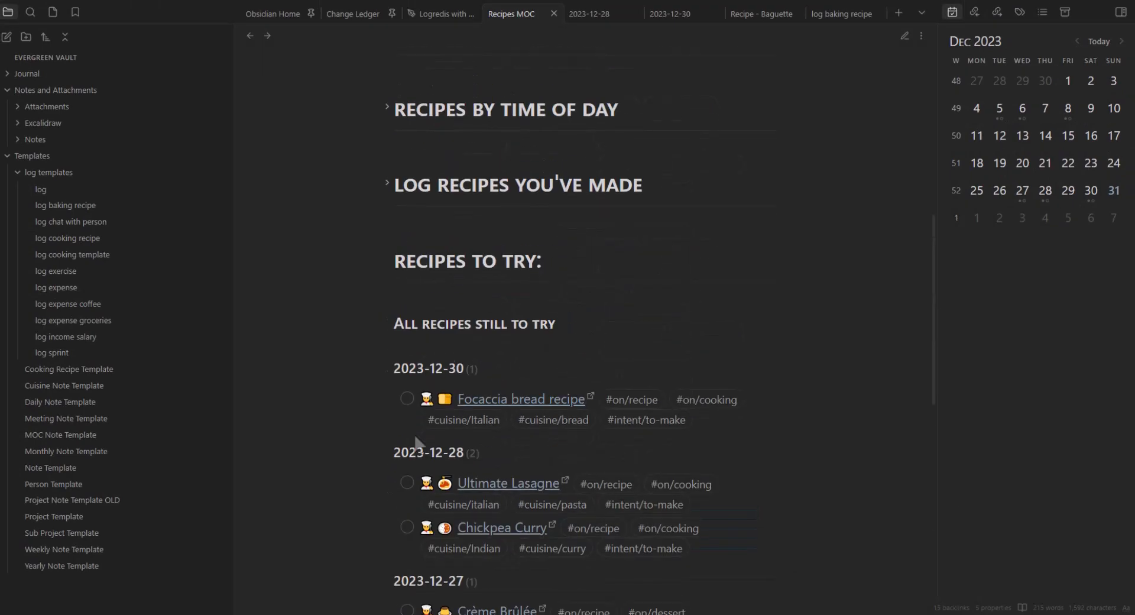
pyautogui.click(387, 324)
pyautogui.scroll(-5, 471, 383)
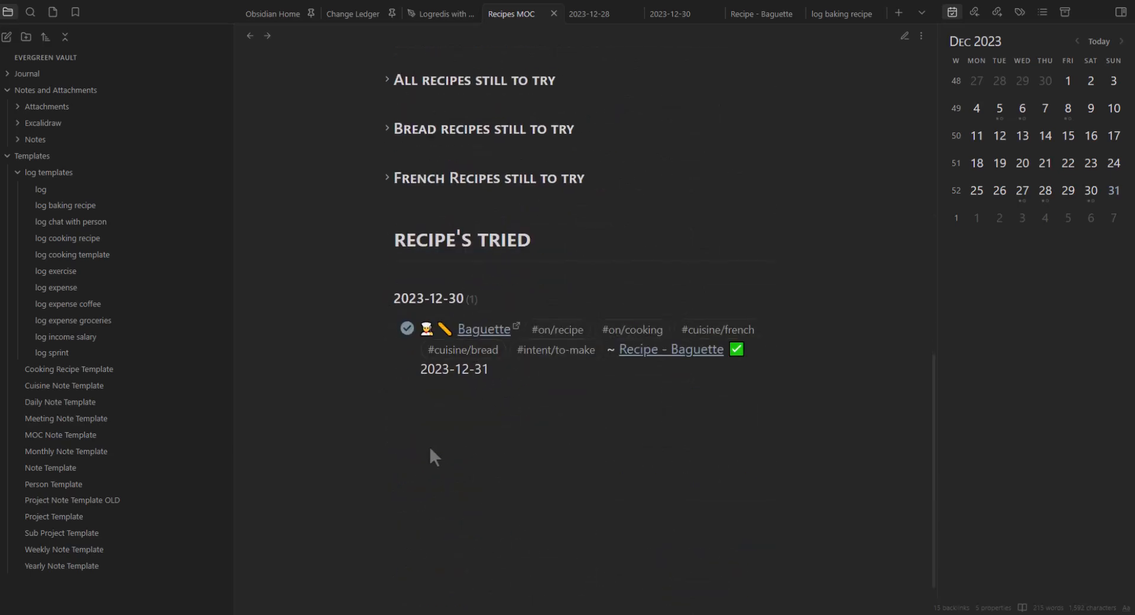
pyautogui.scroll(5, 431, 467)
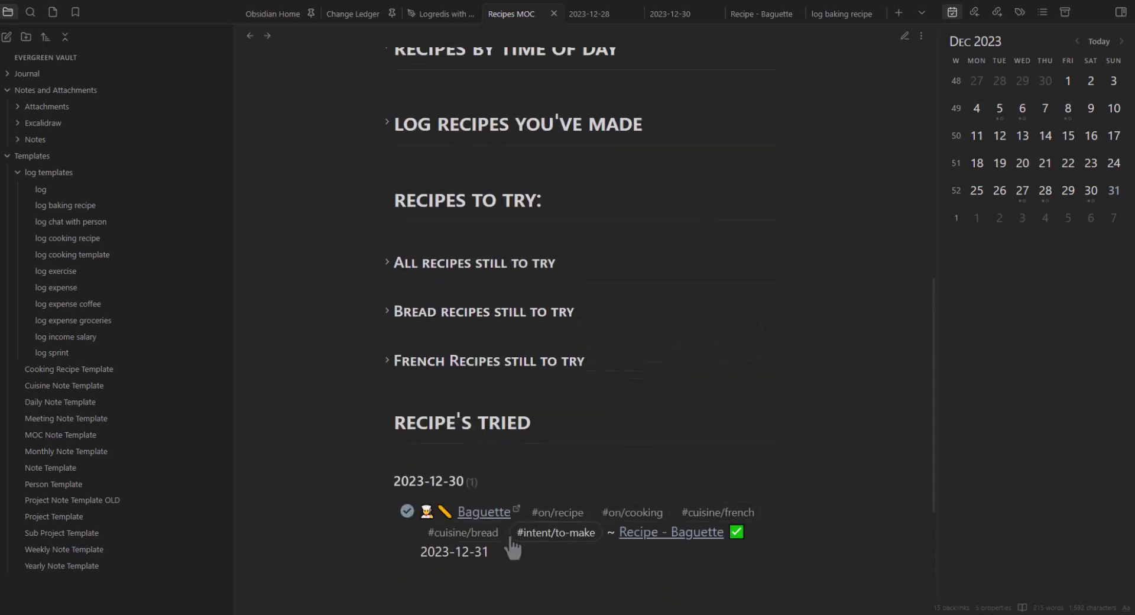
pyautogui.scroll(-2, 502, 519)
pyautogui.scroll(7, 502, 519)
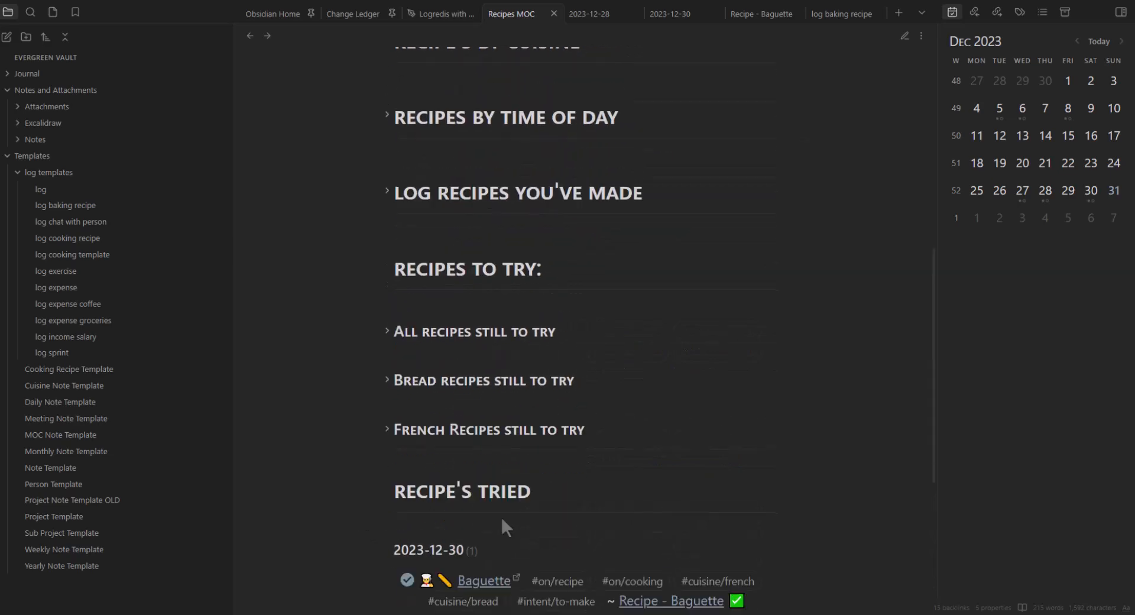
# Step: Expand ALL RECIPES, review the Baguette row in its table and collapse the section again
pyautogui.click(387, 319)
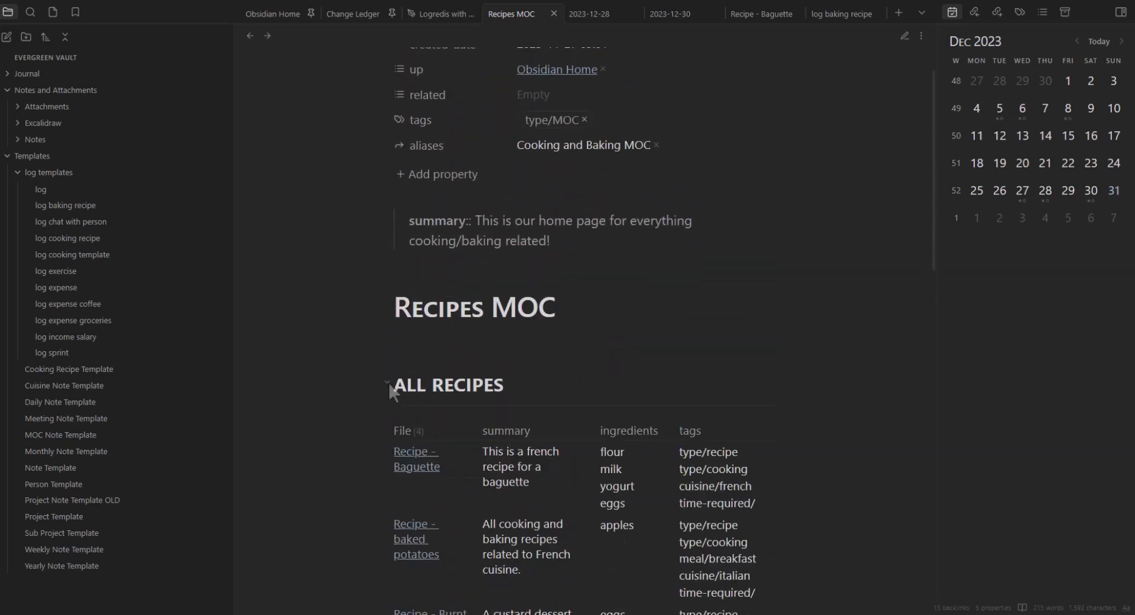
pyautogui.scroll(-3, 391, 384)
pyautogui.scroll(4, 415, 398)
pyautogui.scroll(-2, 415, 397)
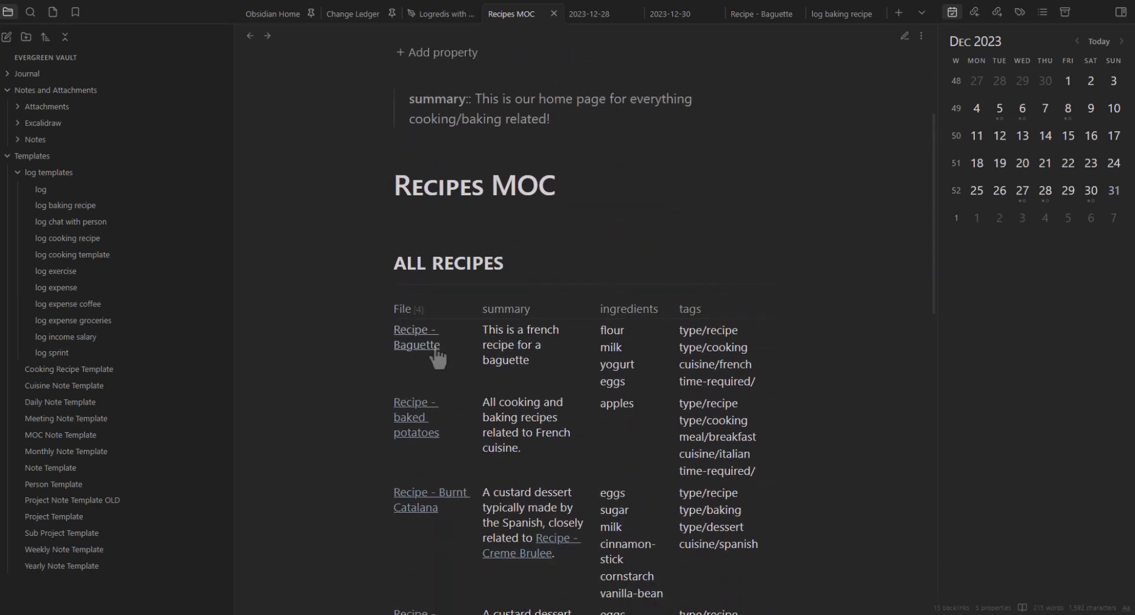
pyautogui.moveTo(414, 345)
pyautogui.scroll(-3, 390, 274)
pyautogui.scroll(3, 388, 272)
pyautogui.click(387, 262)
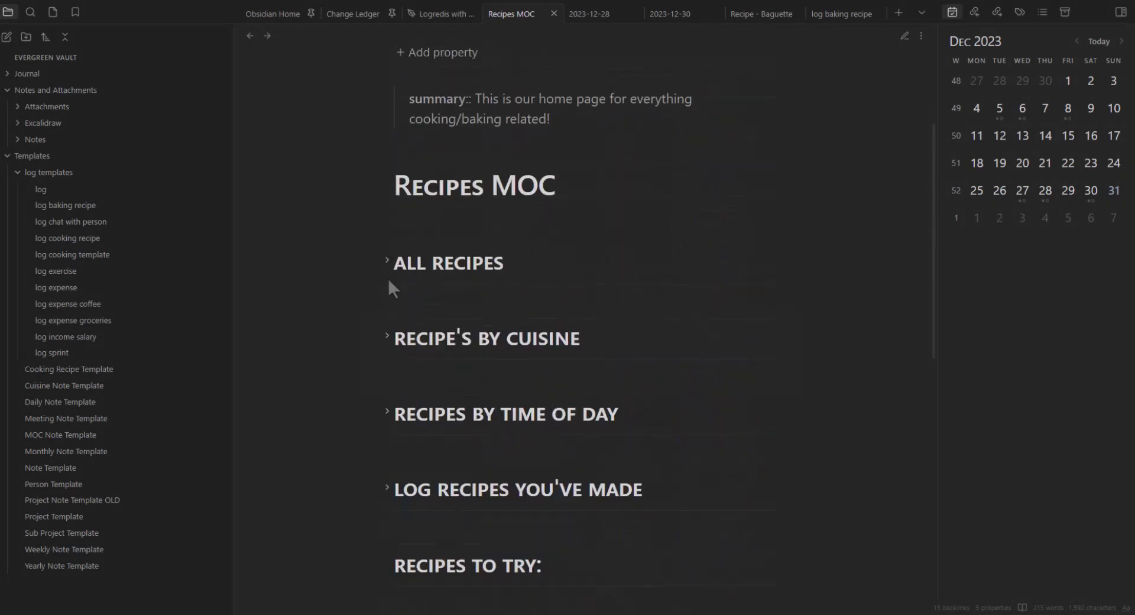
# Step: Expand RECIPE'S BY CUISINE and review it together with the RECIPE'S TRIED list
pyautogui.click(387, 340)
pyautogui.scroll(-1, 349, 344)
pyautogui.scroll(-10, 307, 449)
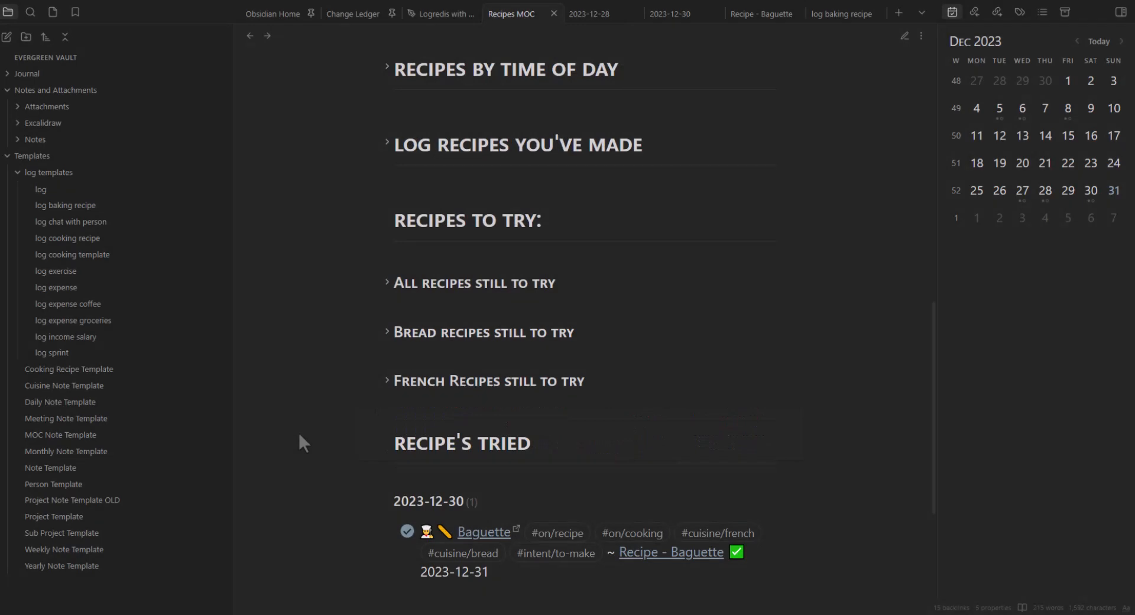
pyautogui.moveTo(671, 444)
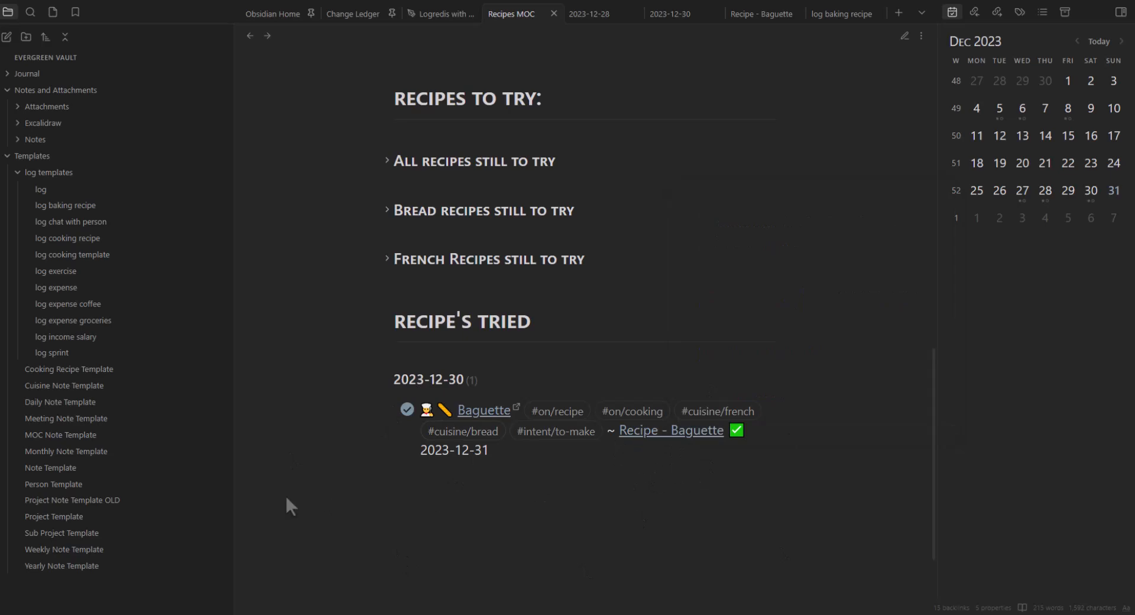
pyautogui.scroll(10, 286, 499)
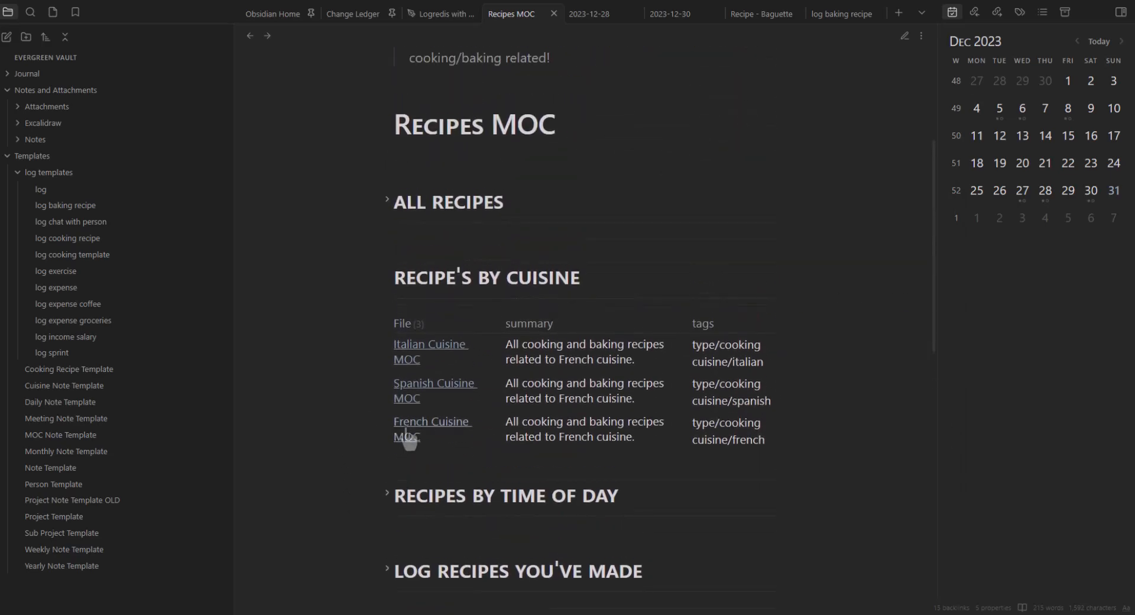
# Step: Open the French Cuisine MOC from the cuisine table and examine the Baguette recipe's row
pyautogui.click(408, 437)
pyautogui.scroll(-3, 326, 461)
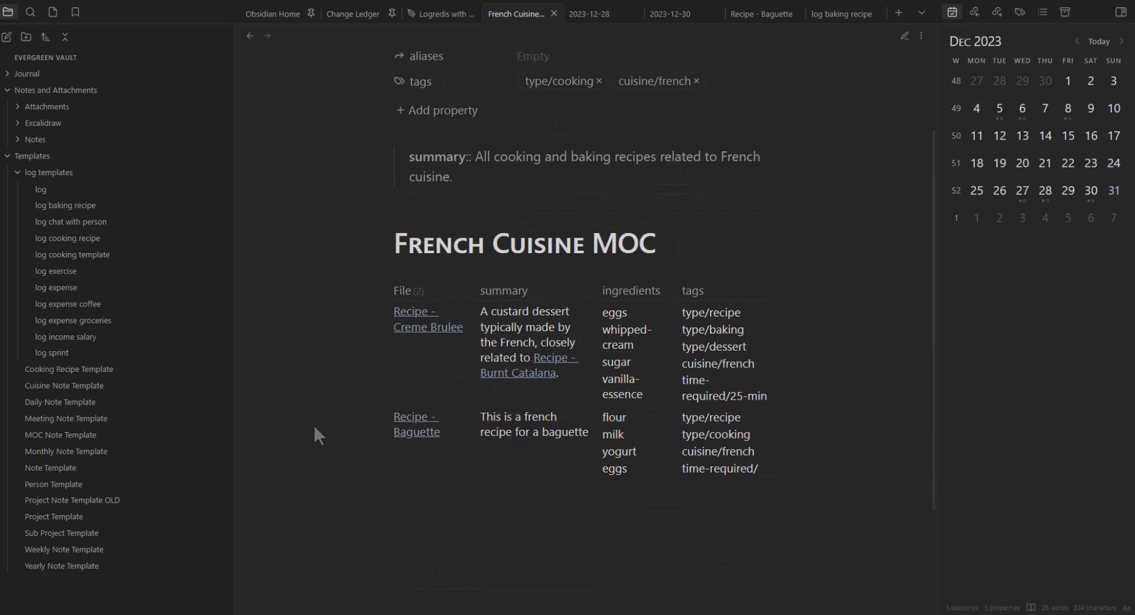
pyautogui.moveTo(417, 432)
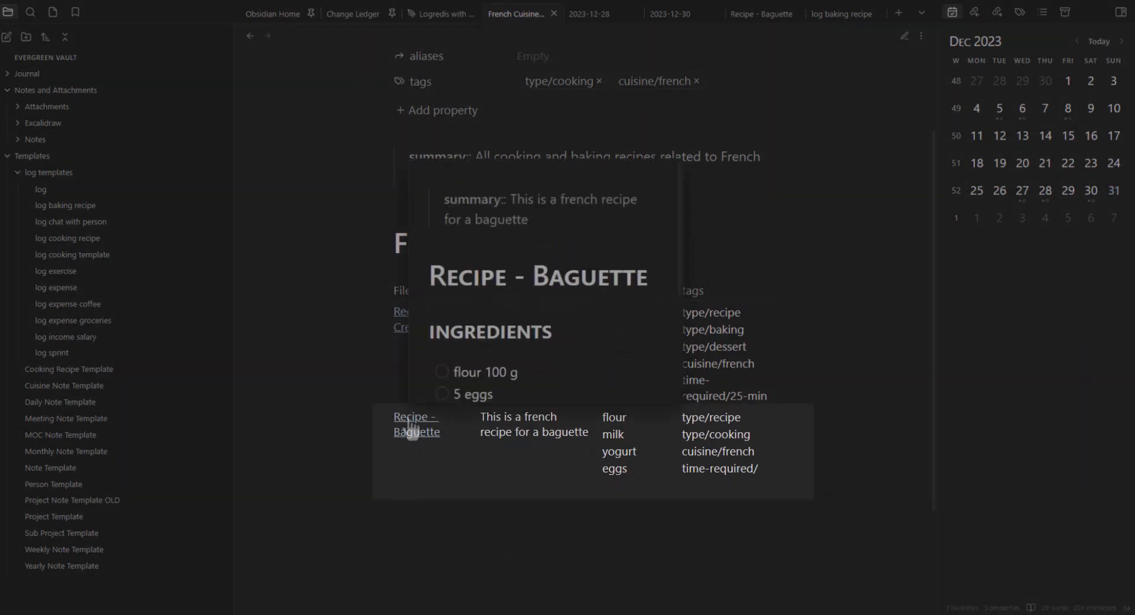
pyautogui.moveTo(506, 433); pyautogui.dragTo(581, 432)
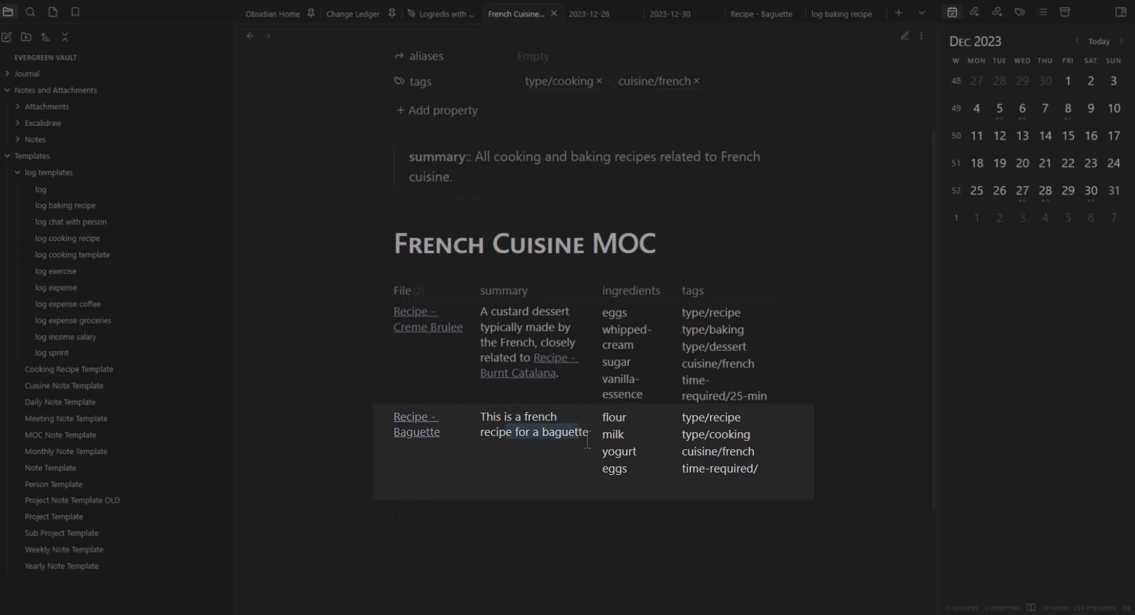
pyautogui.scroll(2, 650, 463)
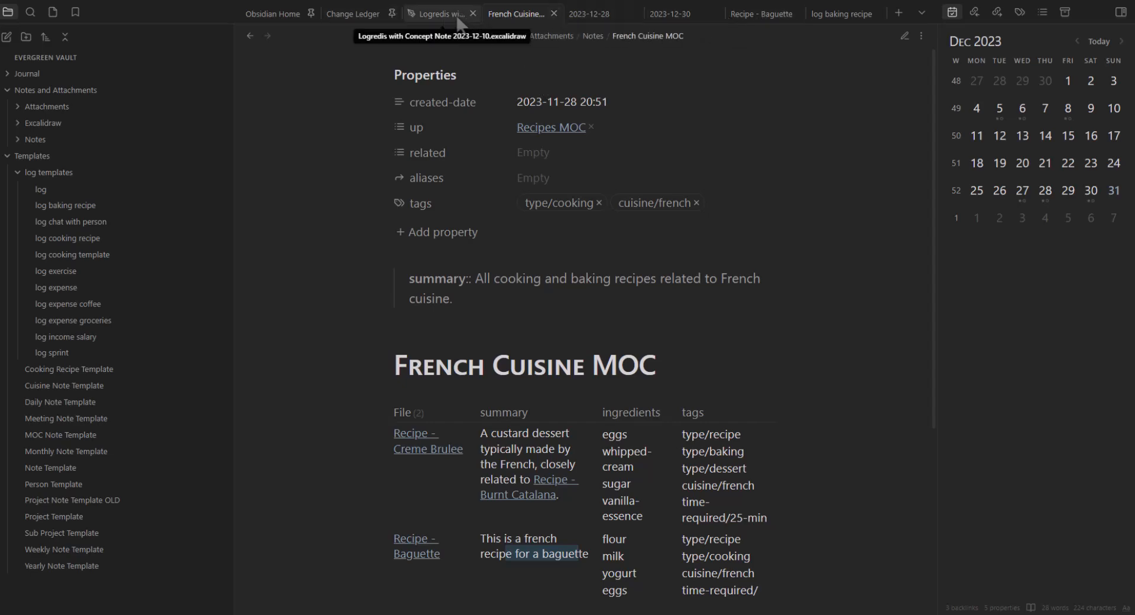
# Step: Open the note "Walkthrough - logging cooking recipes" in place of the 2023-12-28 daily note and switch it to reading view
pyautogui.click(599, 18)
pyautogui.hotkey('ctrl', 'o')
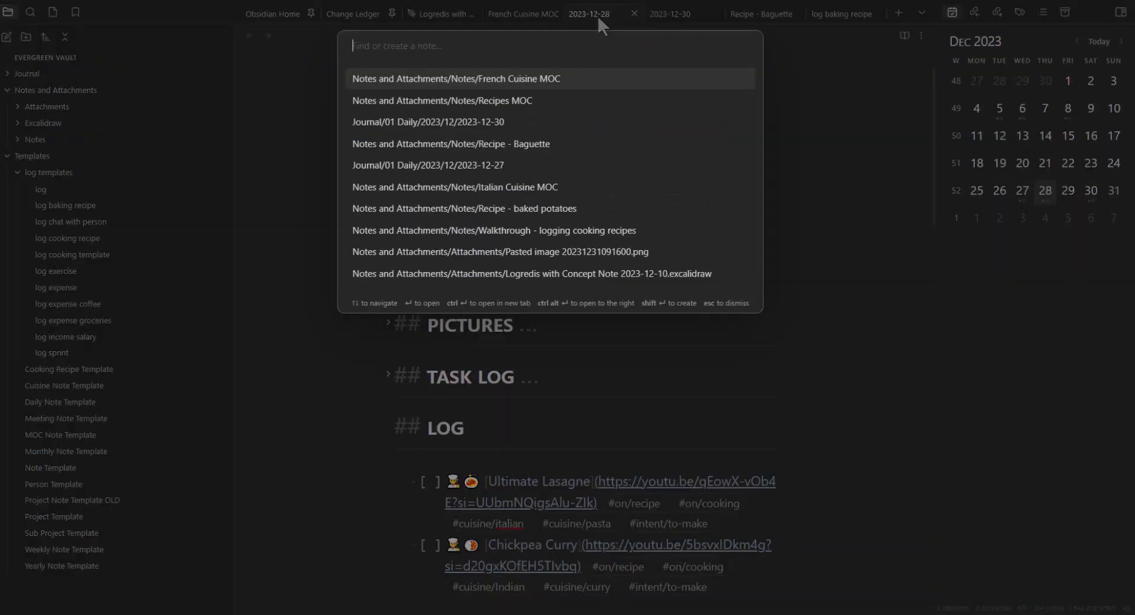
pyautogui.write('log cookin')
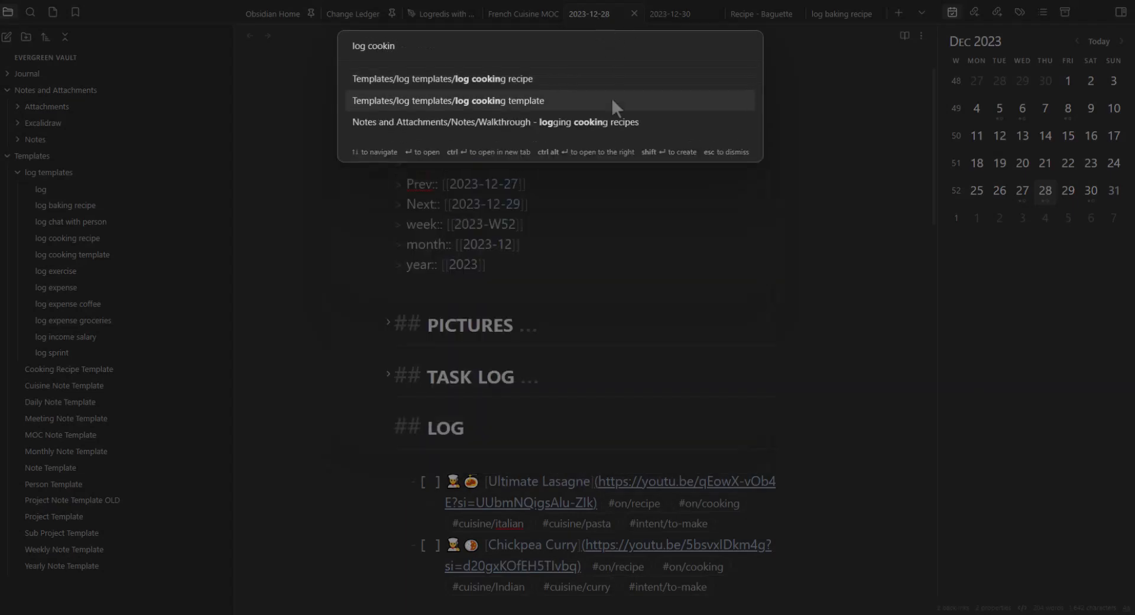
pyautogui.click(616, 124)
pyautogui.scroll(-8, 613, 172)
pyautogui.scroll(5, 613, 172)
pyautogui.hotkey('ctrl', 'e')
# Step: Review the walkthrough's embedded daily logs for 2023-12-27, 2023-12-28 and 2023-12-30 down to the section on finding recipes again
pyautogui.scroll(-12, 615, 172)
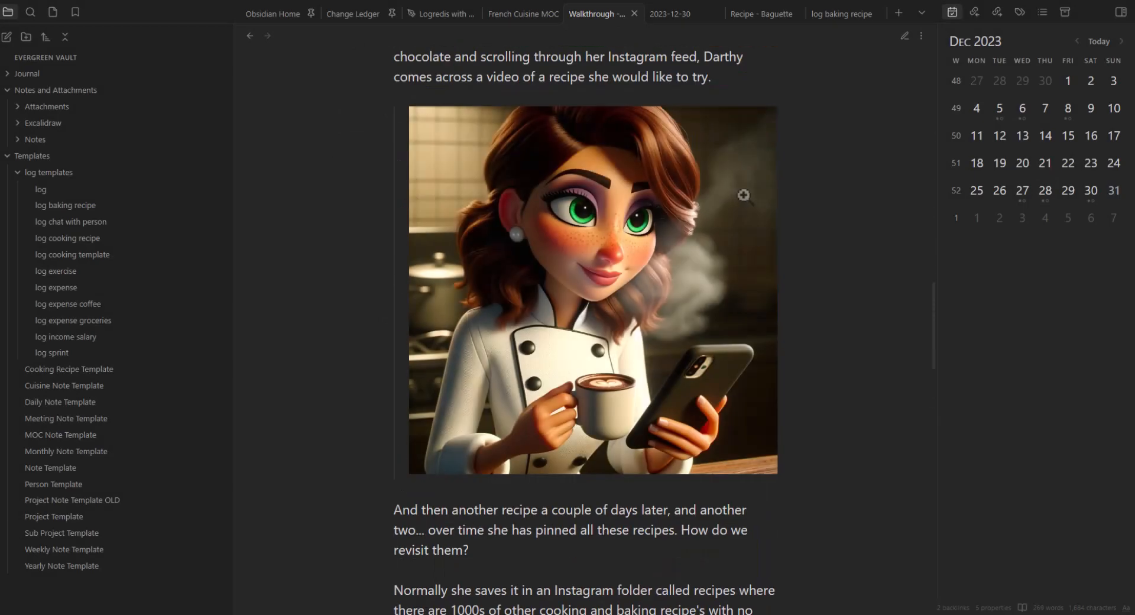
pyautogui.scroll(-15, 770, 185)
pyautogui.scroll(-6, 772, 186)
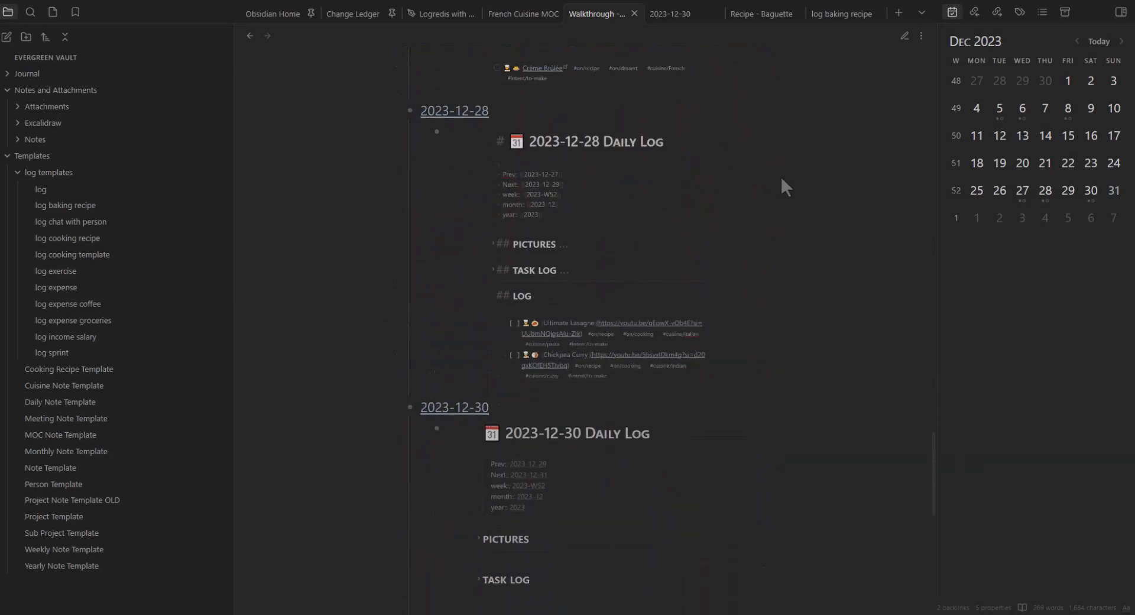
pyautogui.scroll(-3, 778, 185)
pyautogui.scroll(8, 755, 193)
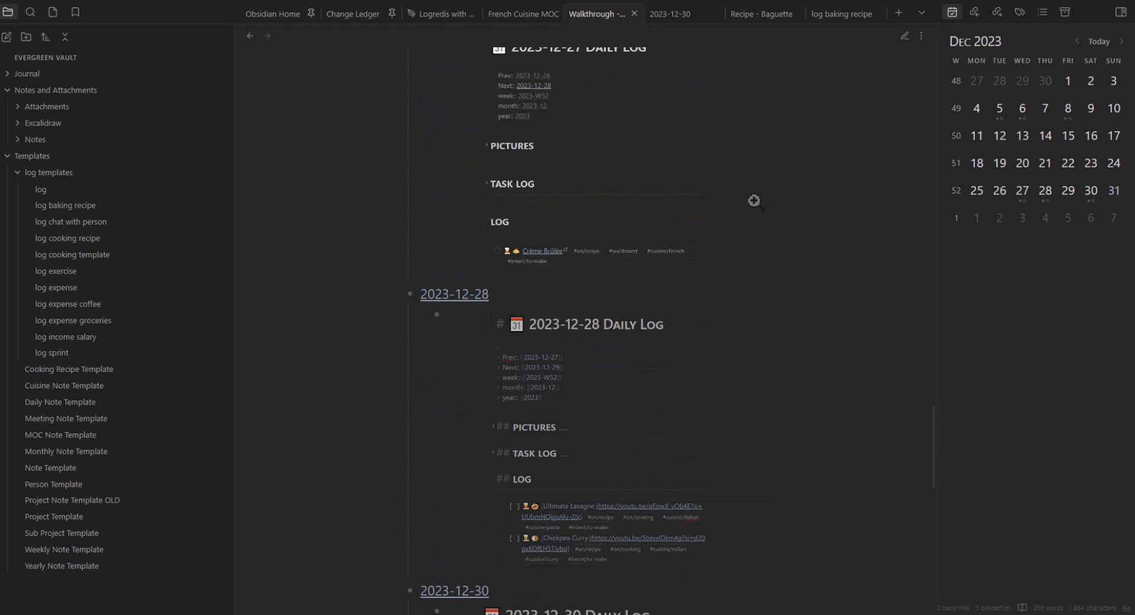
pyautogui.scroll(-7, 754, 200)
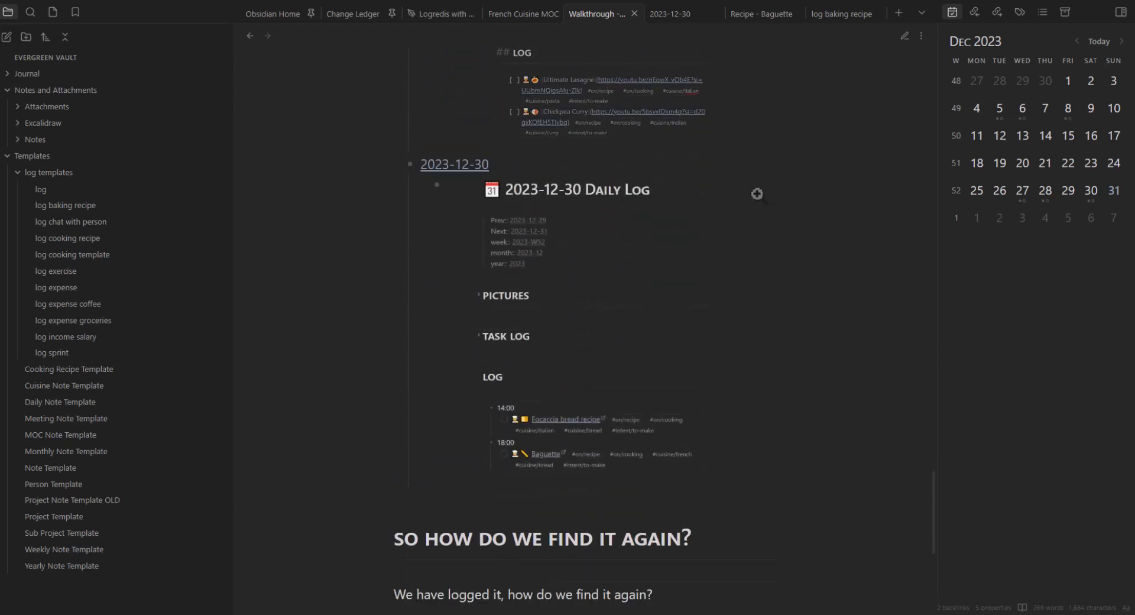
pyautogui.scroll(-3, 763, 184)
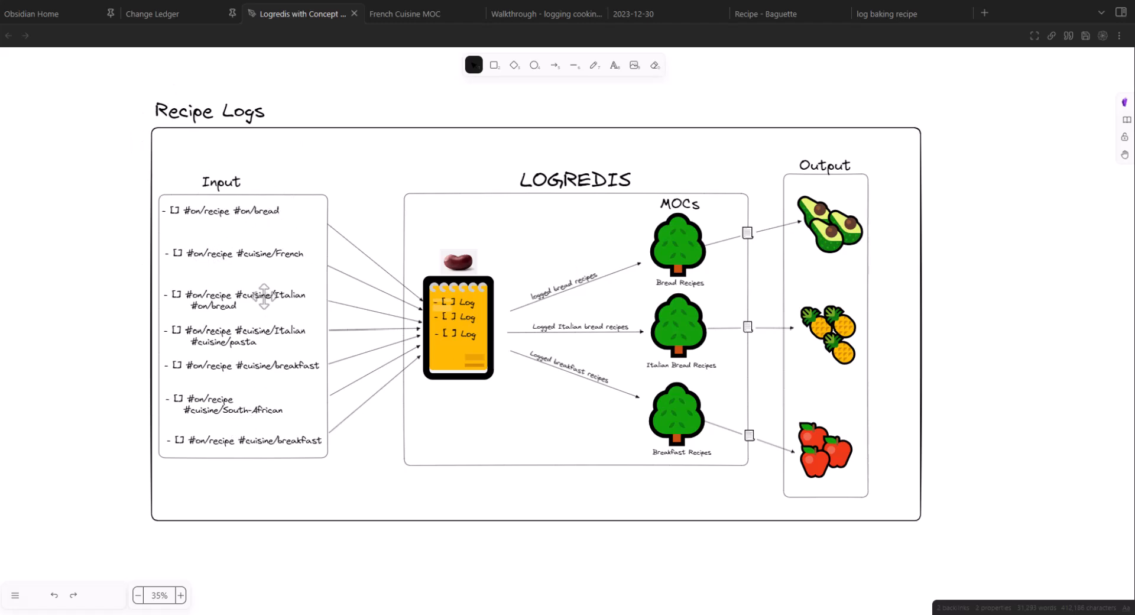
# Step: Change the tag #on/bread to #cuisine/bread in the first Input entry of the Recipe Logs drawing
pyautogui.doubleClick(245, 211)
pyautogui.write('cus')
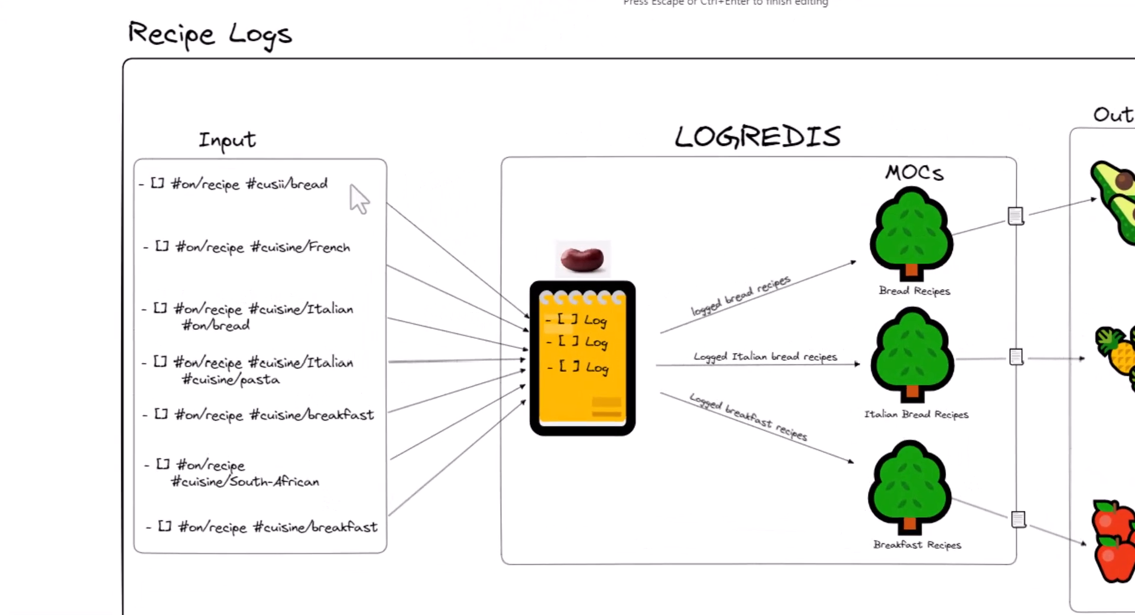
pyautogui.press('BackSpace')
pyautogui.write('isine')
pyautogui.press('Escape')
# Step: Change the #on/bread tag under the Italian bread entry in the drawing's Input list to #cuisine/bread
pyautogui.click(199, 330)
pyautogui.doubleClick(199, 331)
pyautogui.doubleClick(199, 331)
pyautogui.write('cuisin')
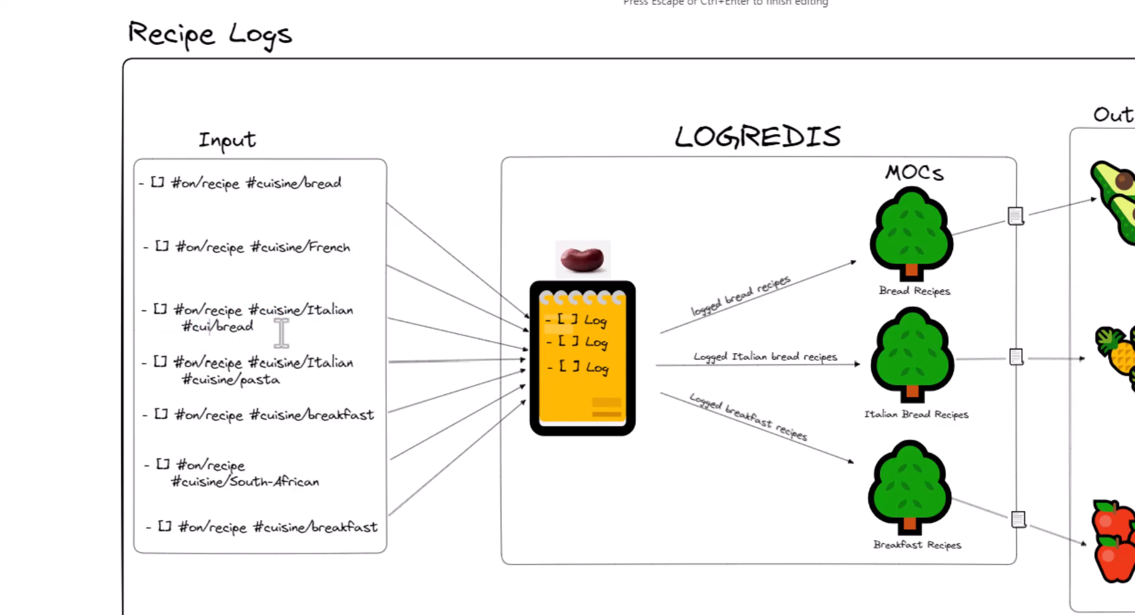
pyautogui.write('e')
pyautogui.press('Escape')
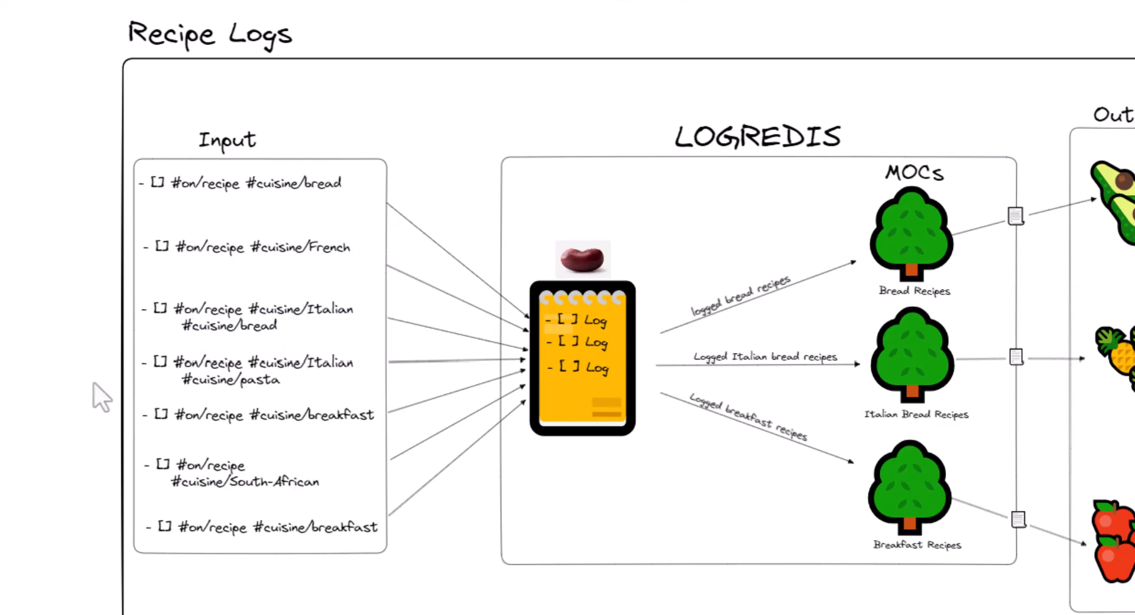